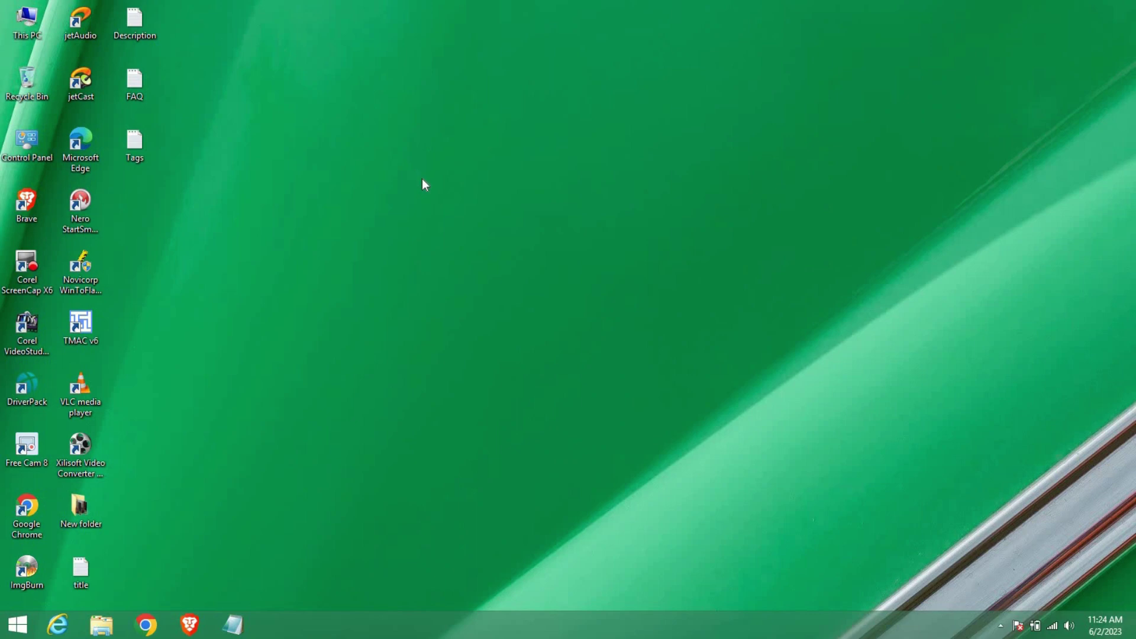
Step: Switch to Google Chrome in a maximized window and search for fiverr to reach the Fiverr site
click(146, 624)
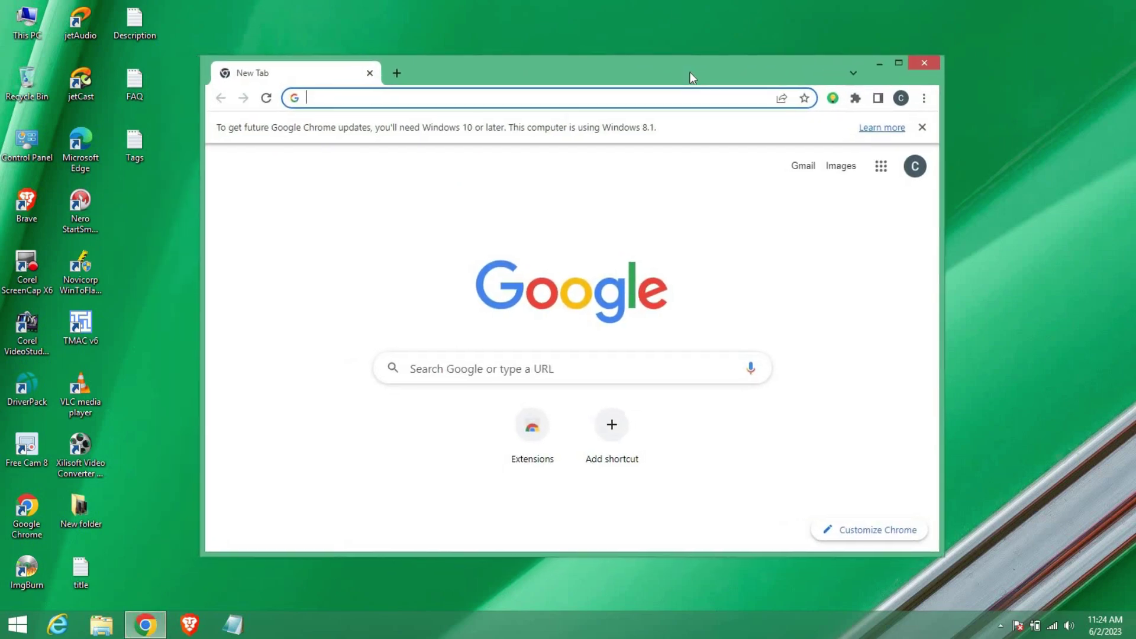
drag(690, 72, 704, 1)
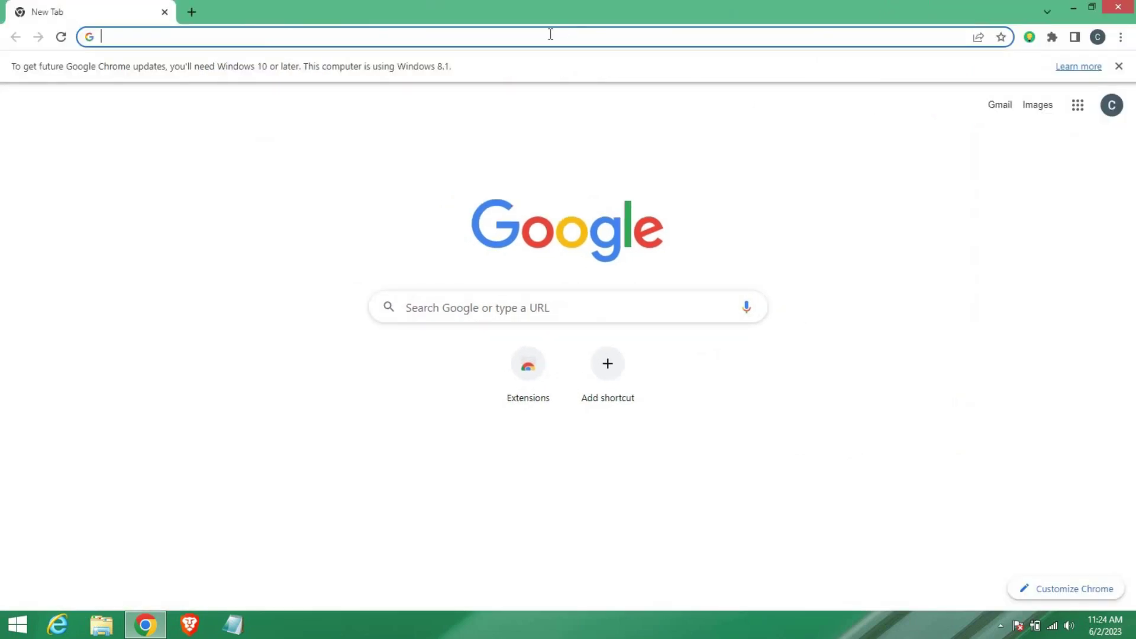
click(550, 34)
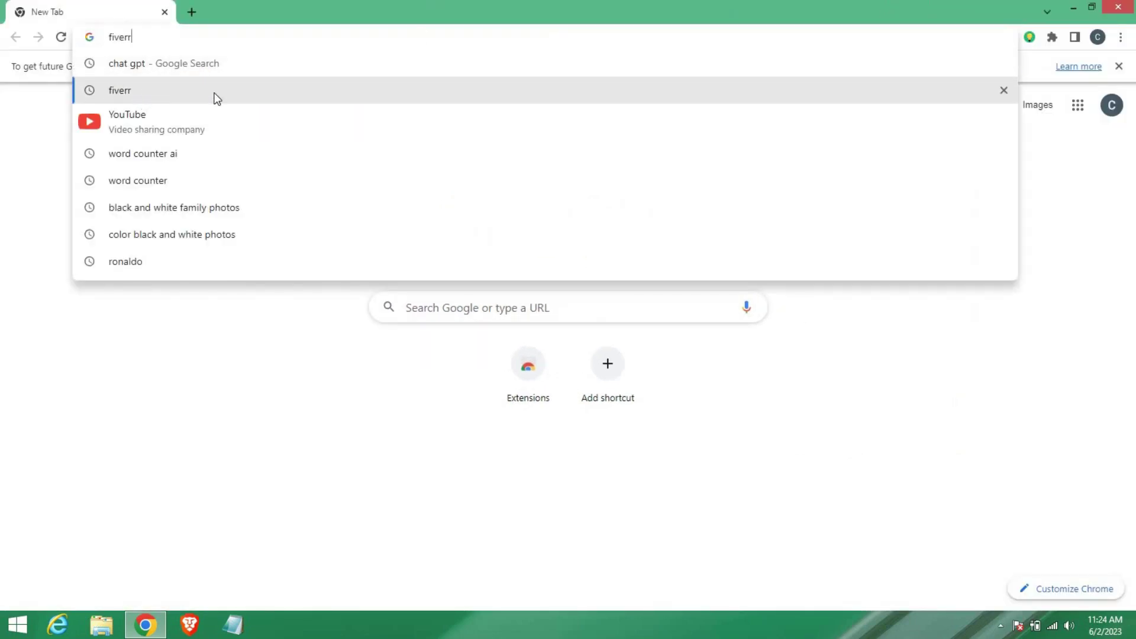
click(215, 95)
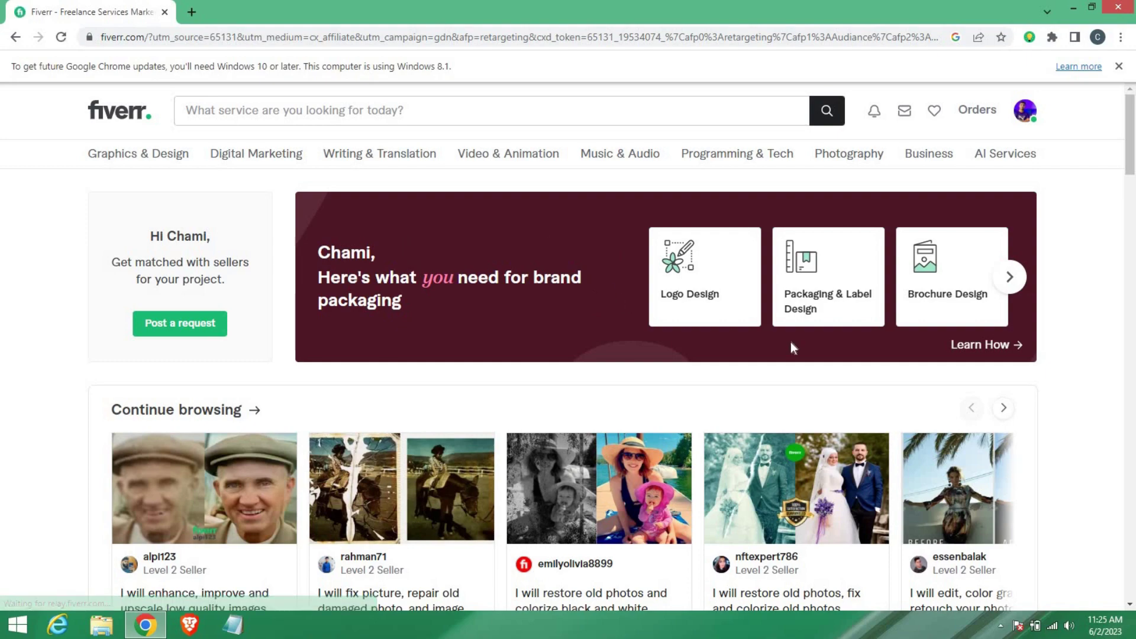
Step: Start the Become a Seller onboarding from the account options and continue through the introductory pages to Personal Info
scroll(791, 342, down, 5)
scroll(1005, 147, up, 5)
click(1029, 117)
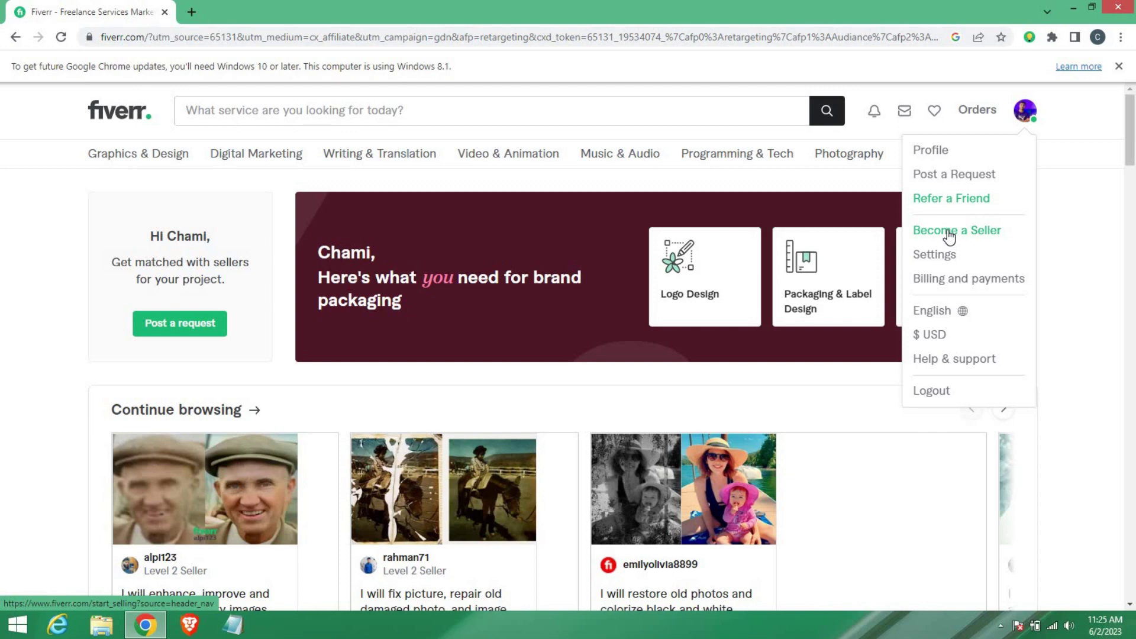
click(950, 237)
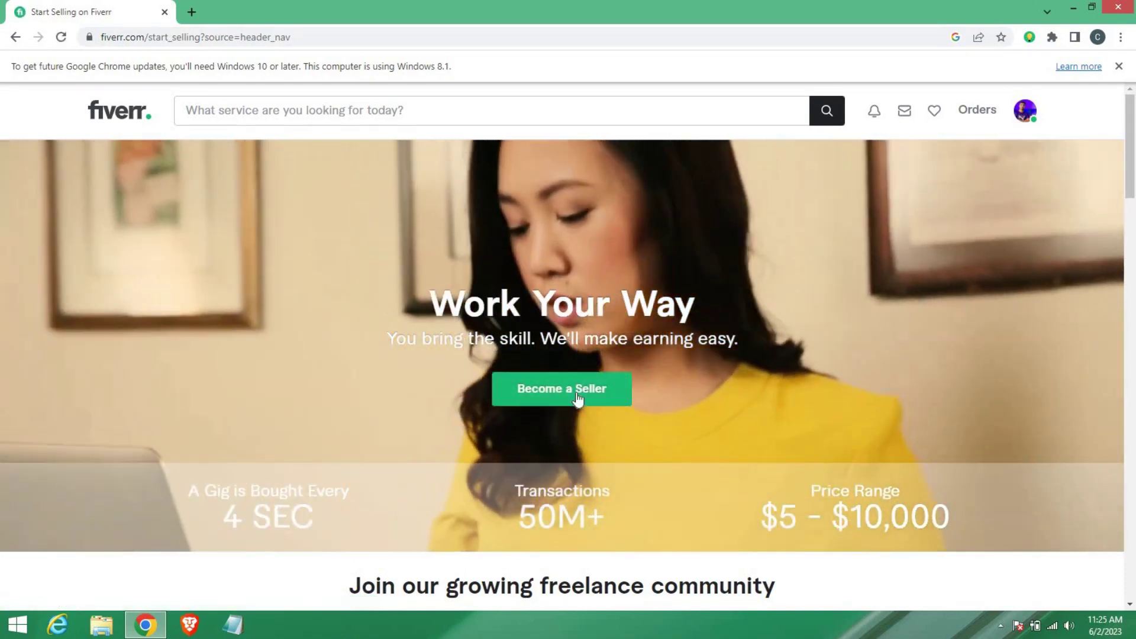
click(553, 393)
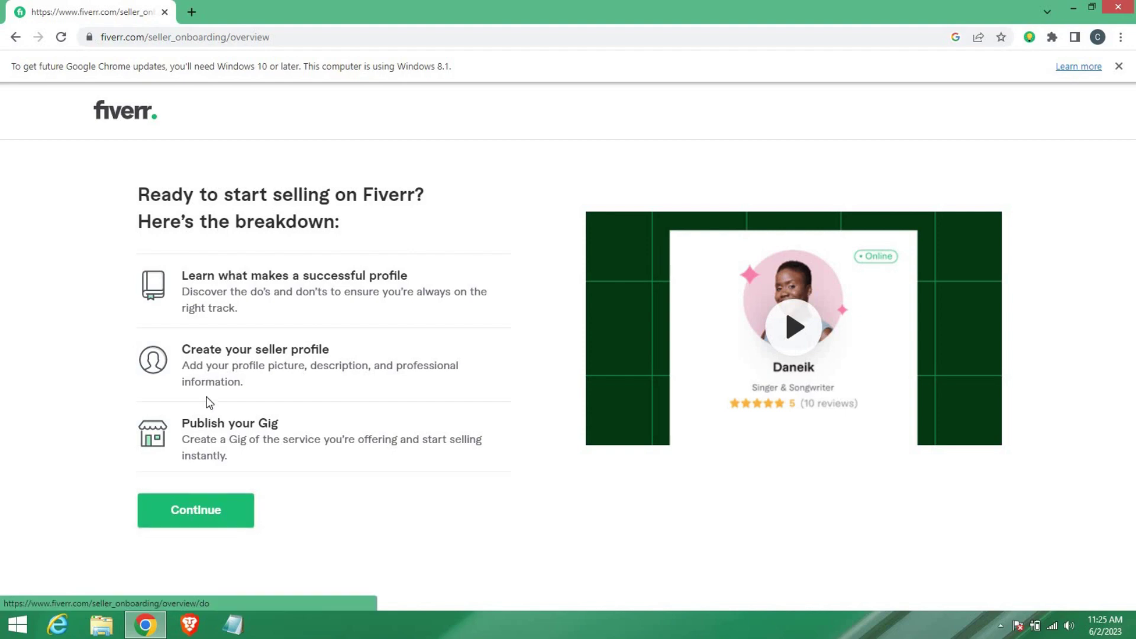
click(187, 525)
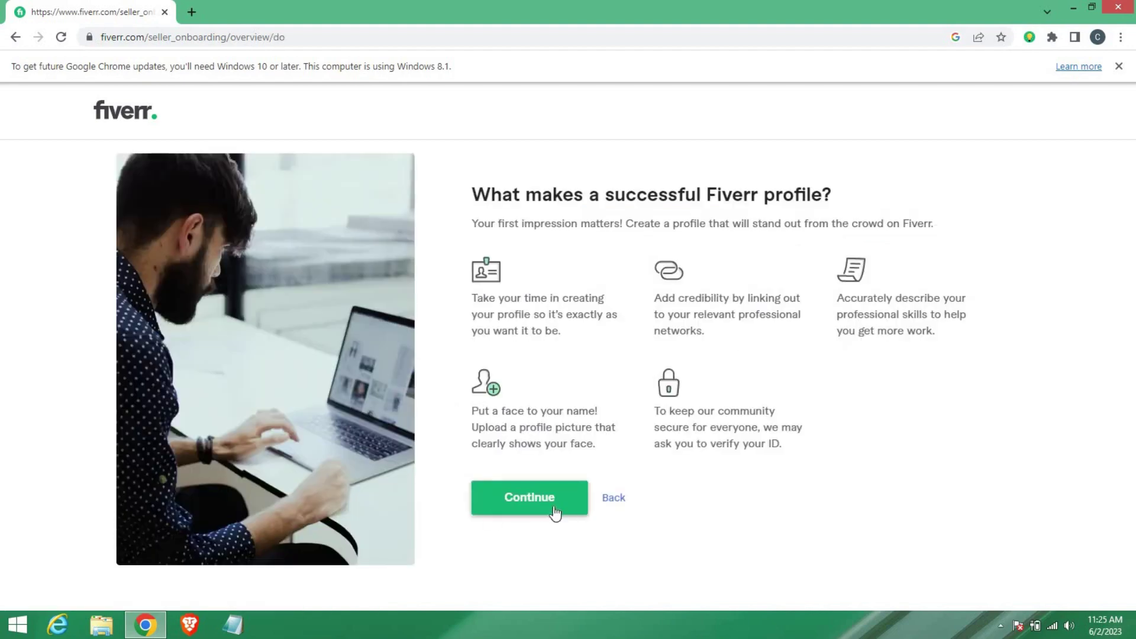
click(528, 500)
click(525, 519)
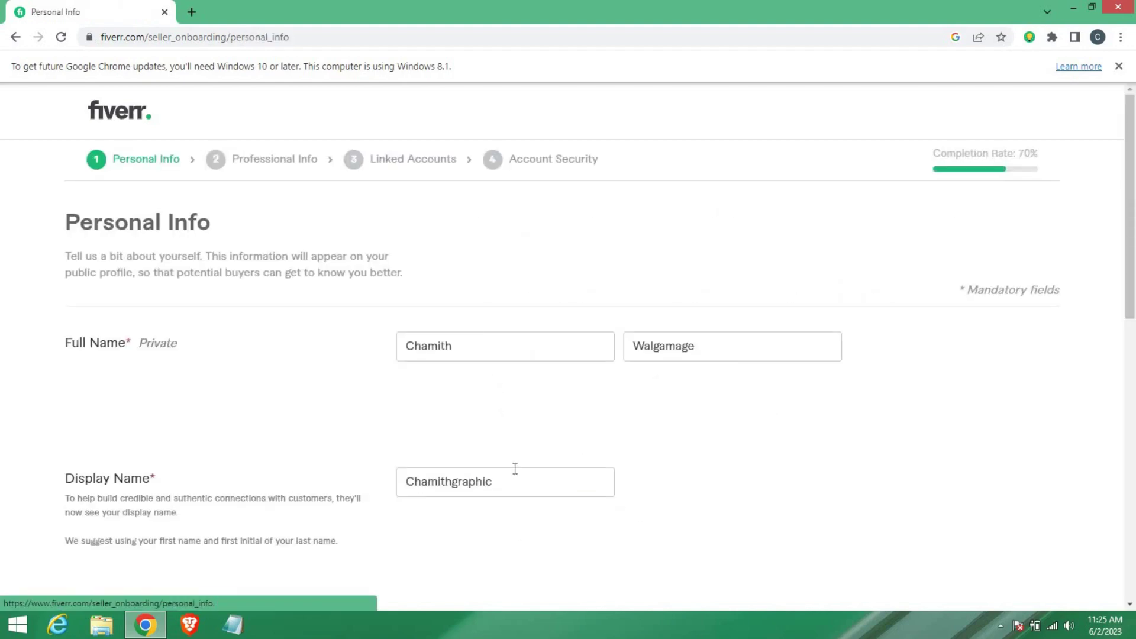
Step: Review the prefilled Personal Info and Professional Info pages and continue to Linked Accounts
scroll(737, 370, down, 10)
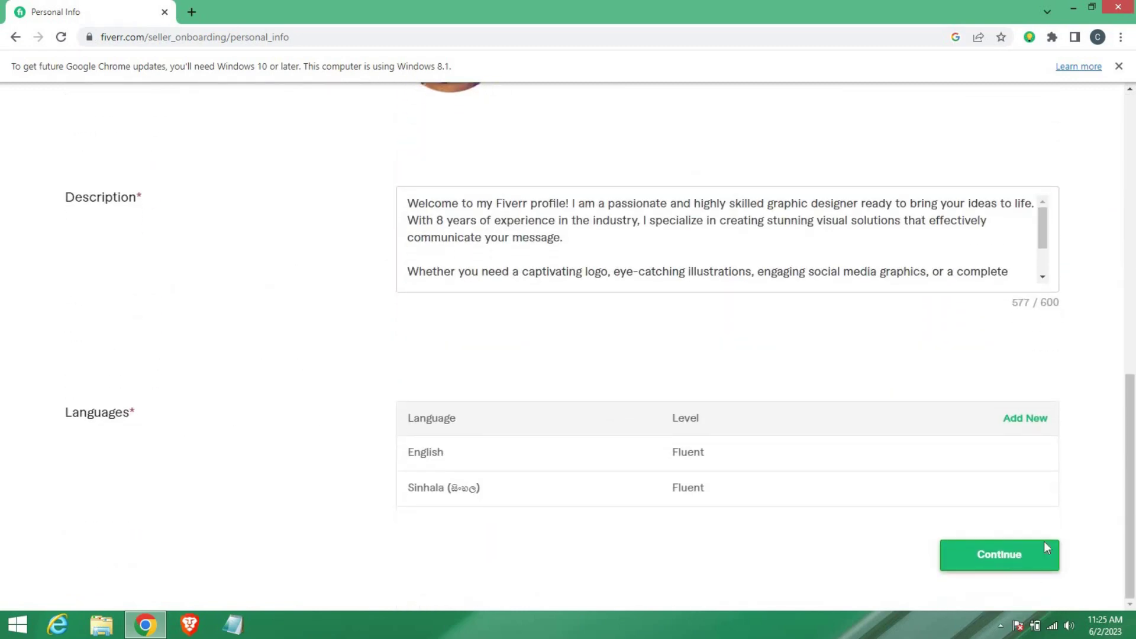
click(1030, 552)
scroll(325, 316, down, 14)
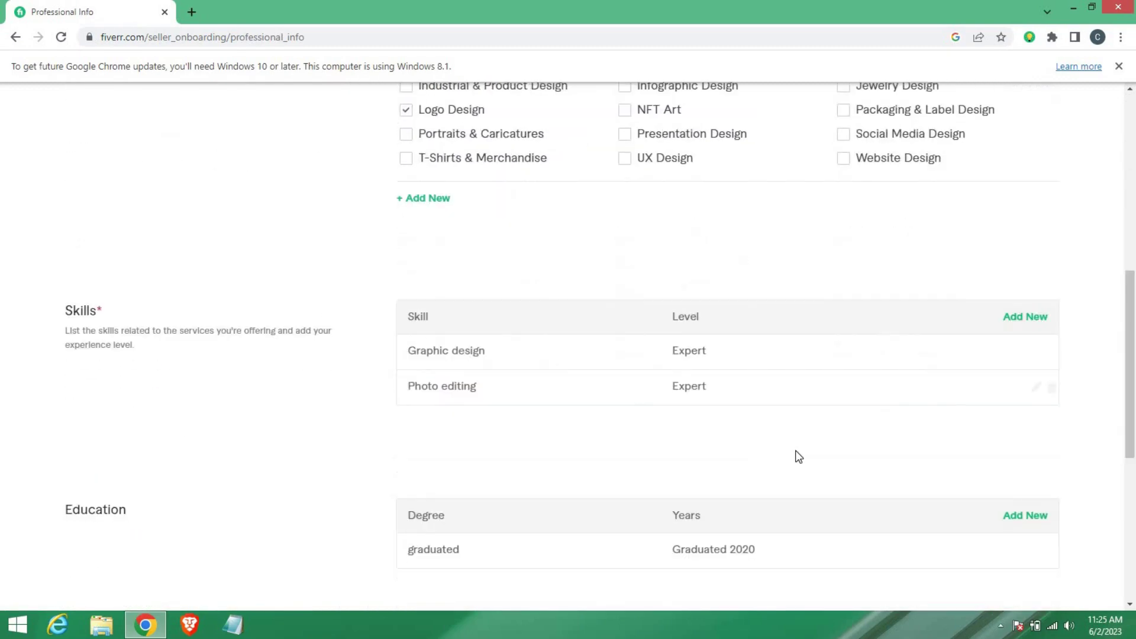
click(994, 563)
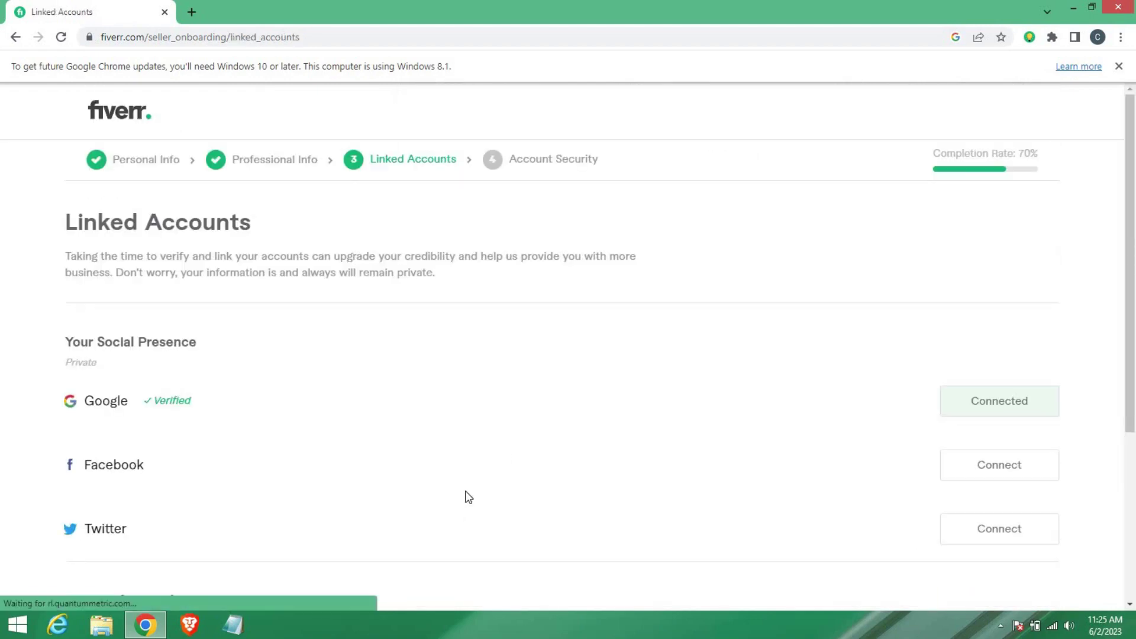
Step: Continue past Linked Accounts, finish the Account Security page and complete the seller profile to start a new gig
scroll(555, 385, down, 4)
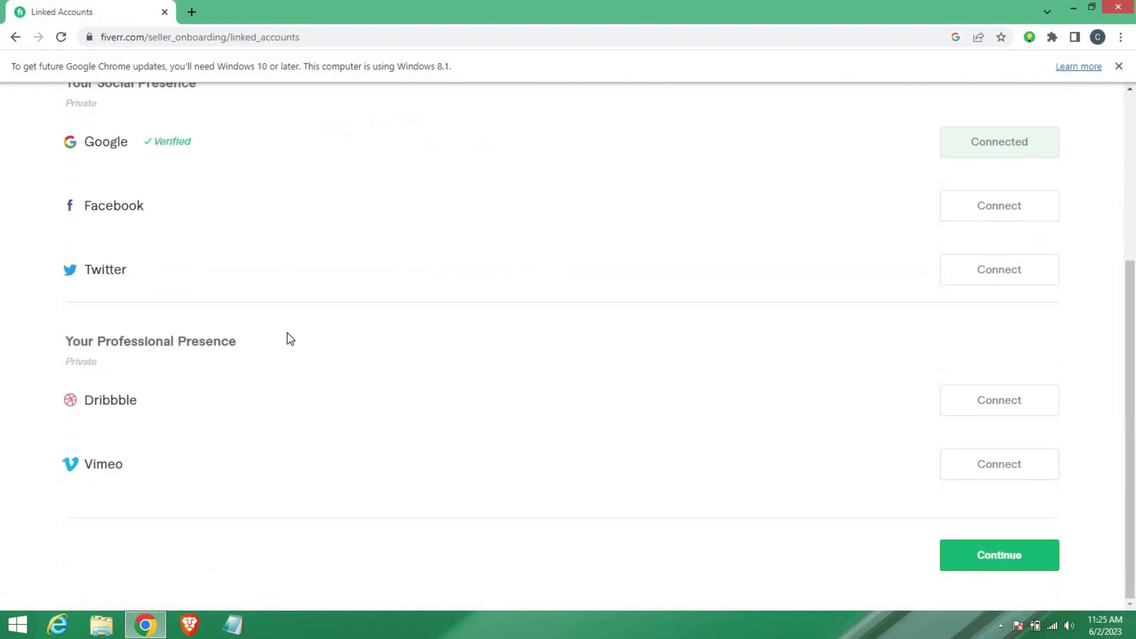
scroll(332, 319, up, 2)
scroll(525, 464, down, 2)
click(967, 556)
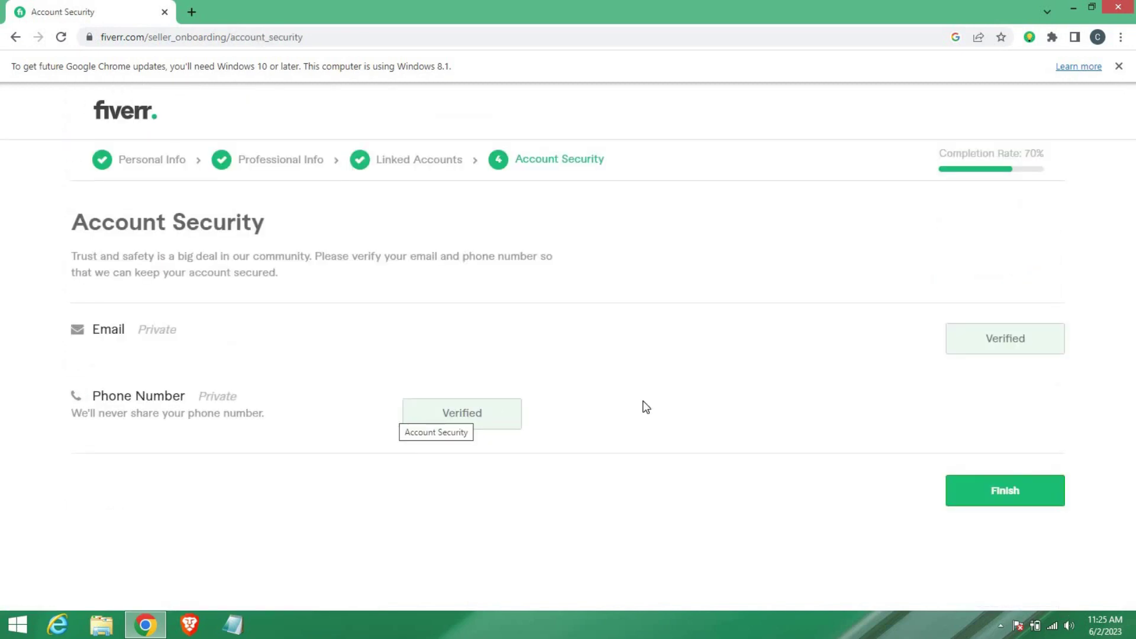
click(1015, 495)
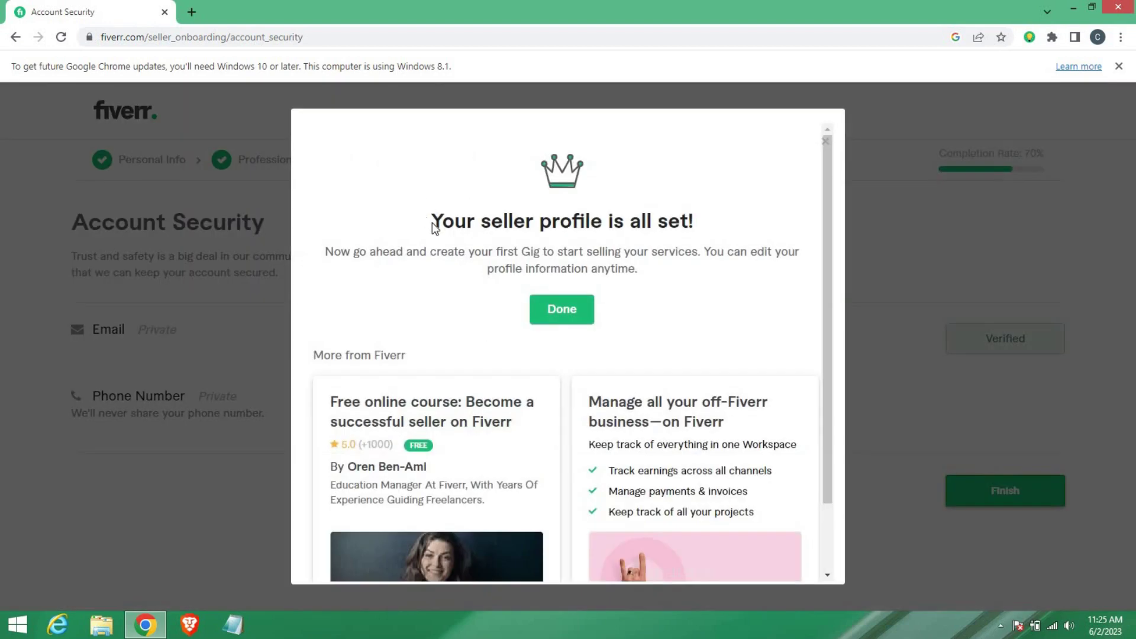
click(562, 308)
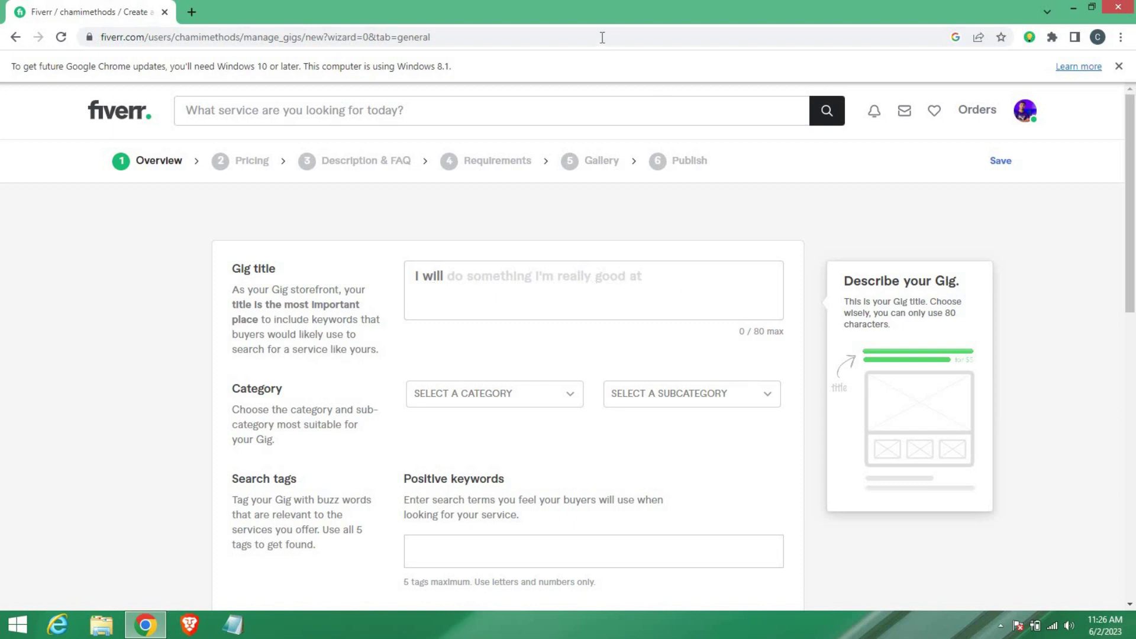
Step: Open the title text file from the desktop in Notepad and place it over the maximized Fiverr gig form
double_click(494, 18)
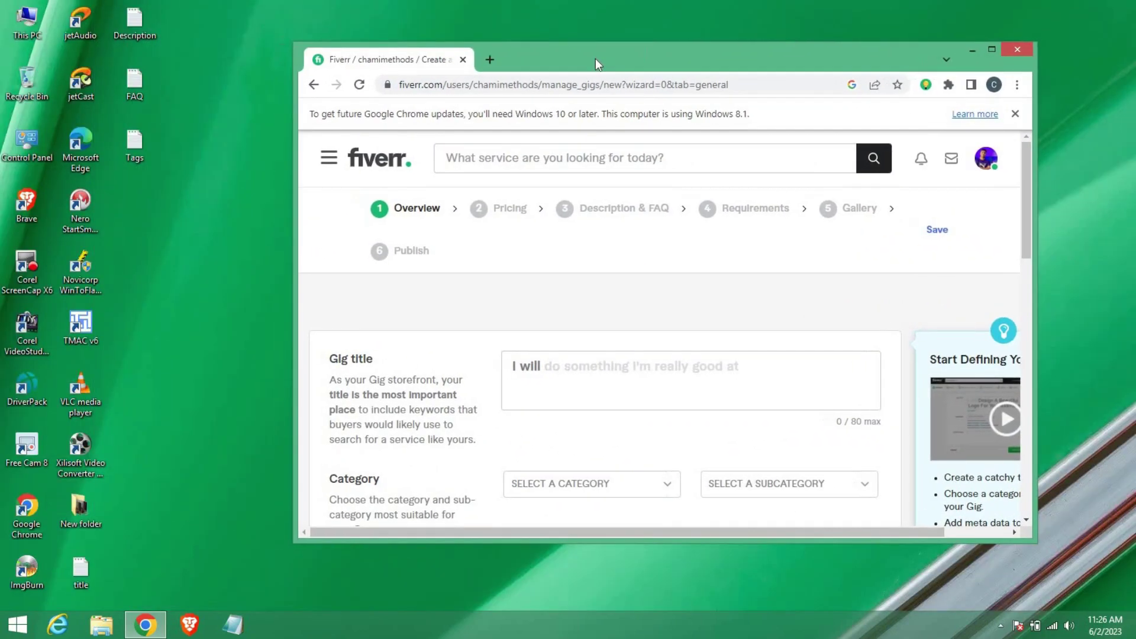
drag(595, 59, 590, 62)
double_click(77, 585)
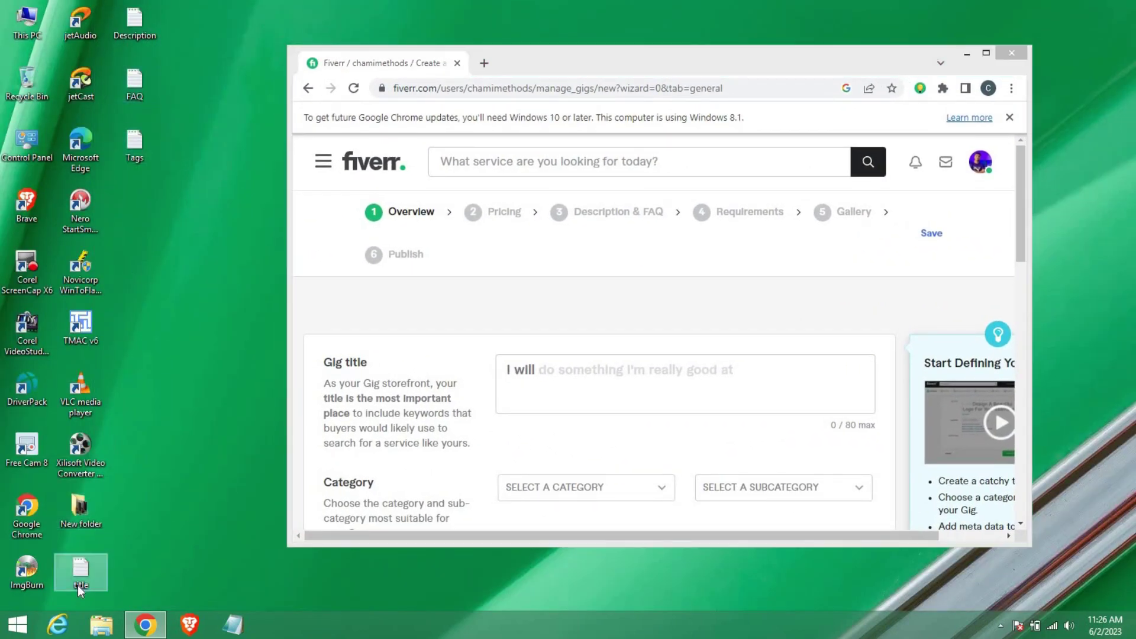
drag(379, 159, 654, 284)
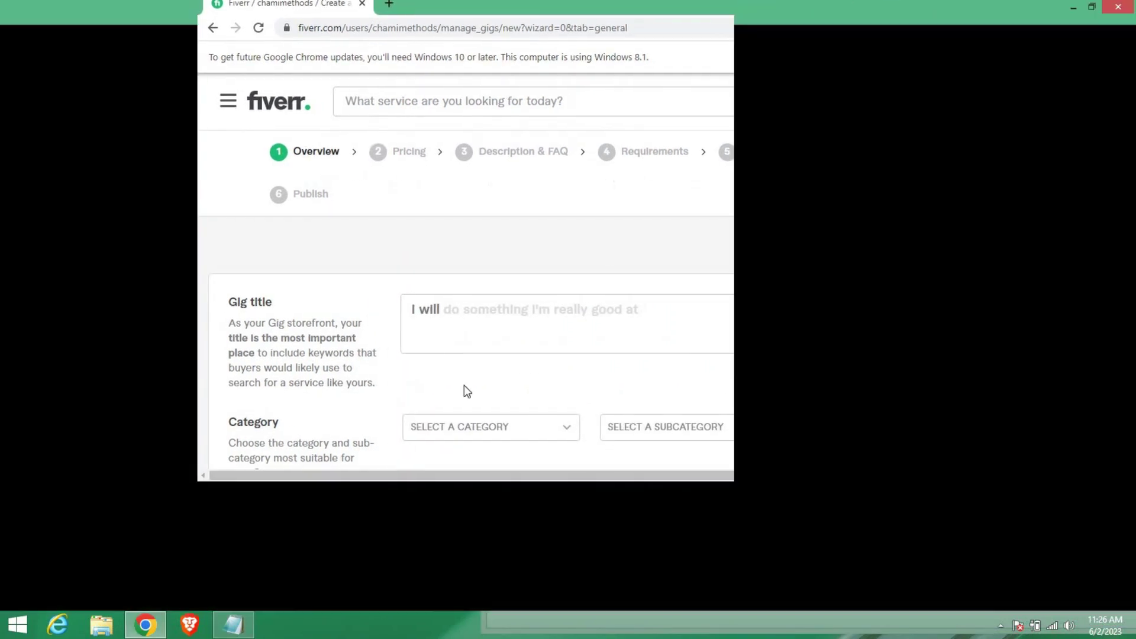
key(super+Up)
click(234, 625)
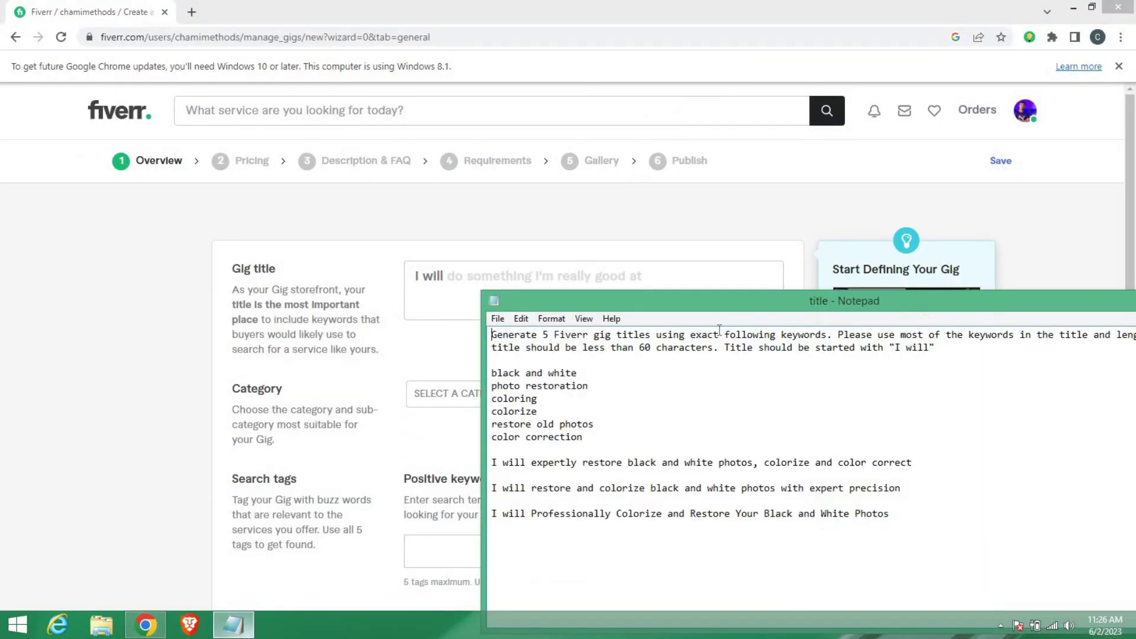
drag(679, 303, 727, 211)
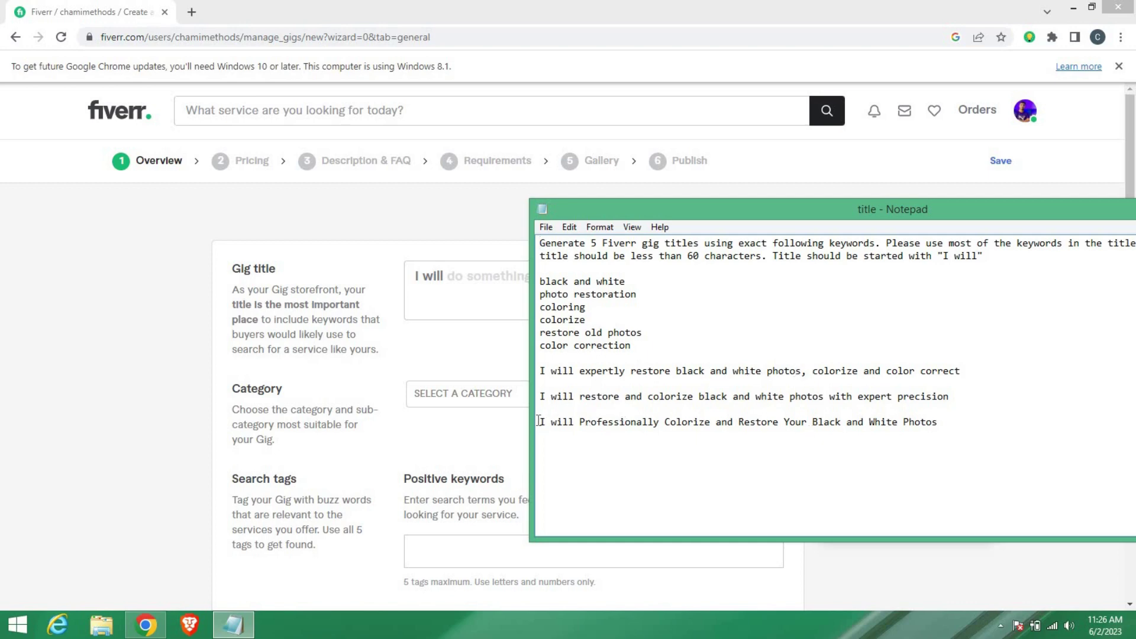
Step: Copy "Professionally Colorize and Restore Your Black and White Photos" from the notes into the gig title as plain text
drag(580, 421, 939, 422)
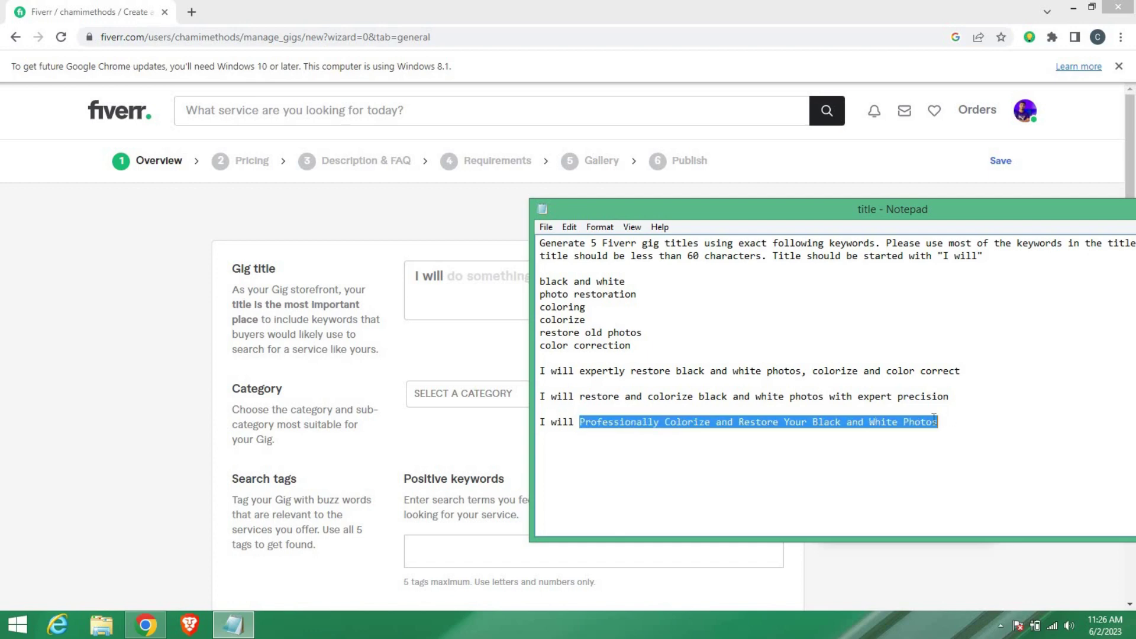
right_click(895, 425)
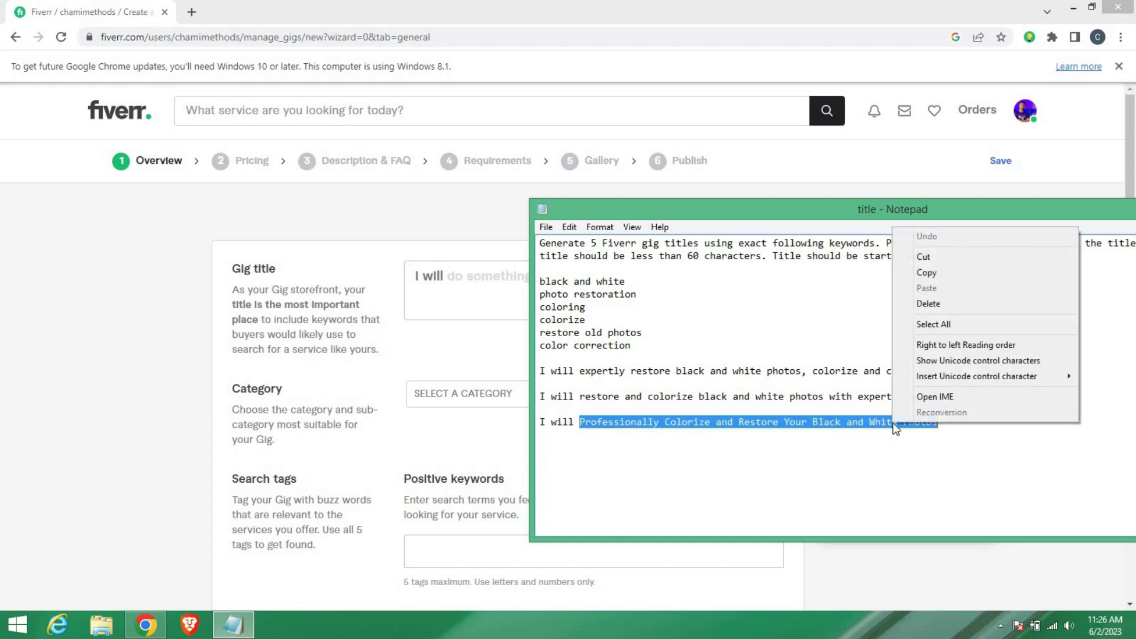
click(927, 274)
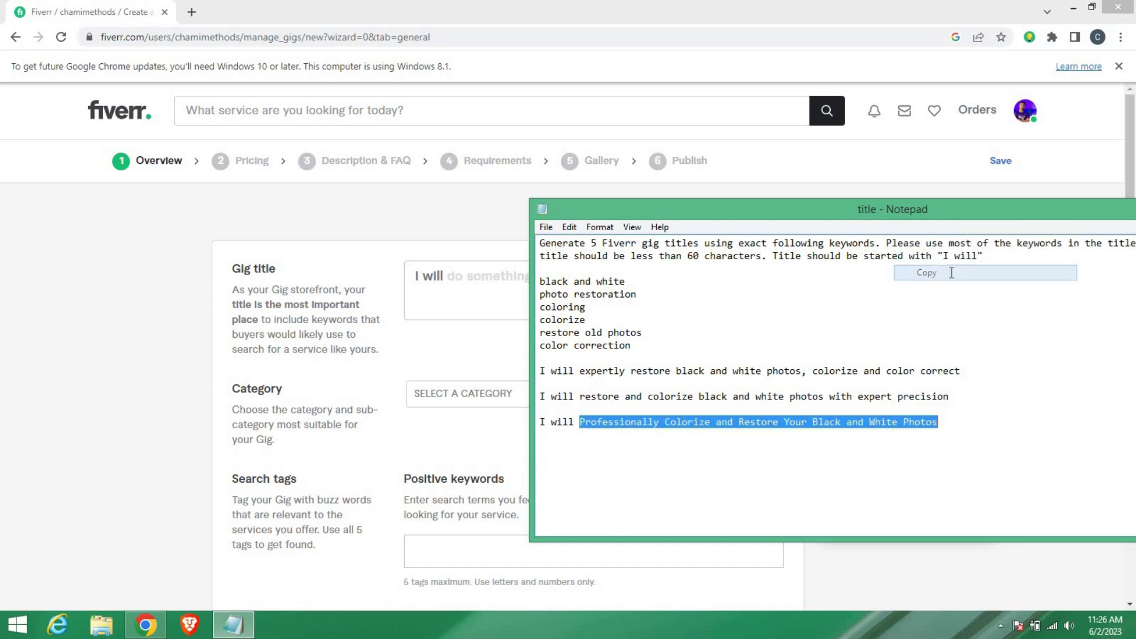
click(518, 277)
right_click(481, 284)
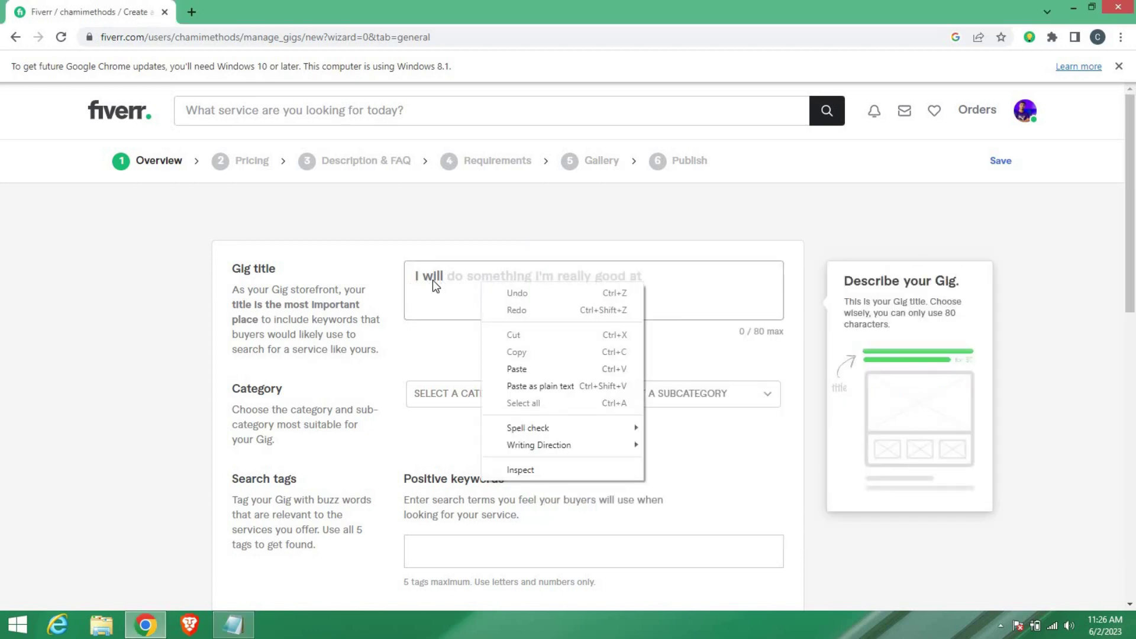
click(524, 388)
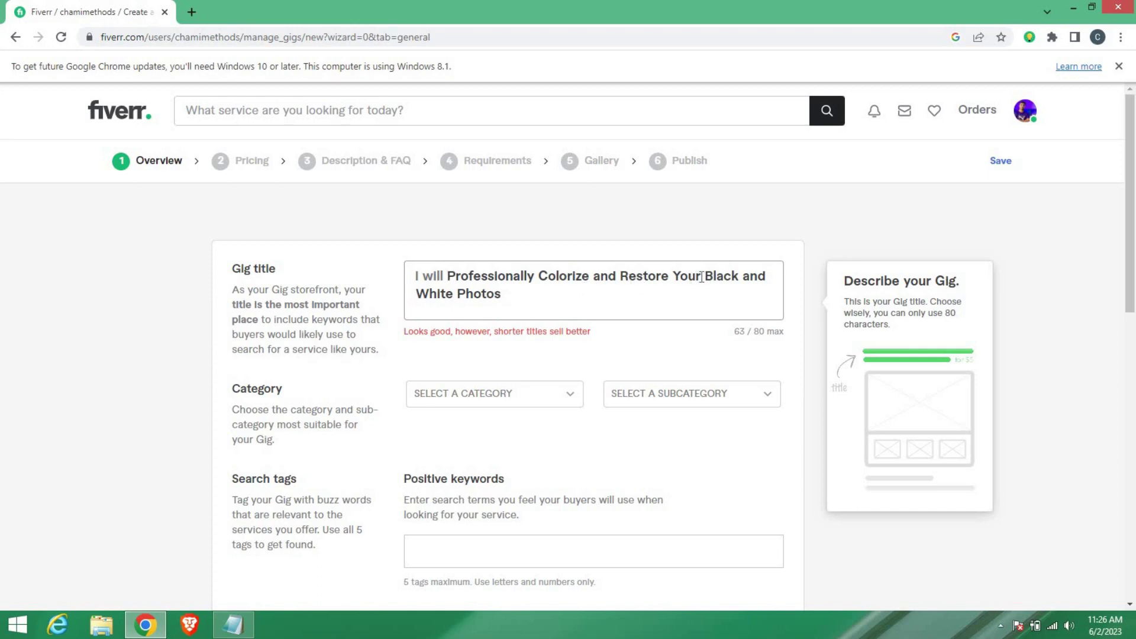
Step: Remove the word "Your" from the gig title and apply the suggested category Graphics & Design > Image Editing
drag(702, 277, 675, 277)
key(BackSpace)
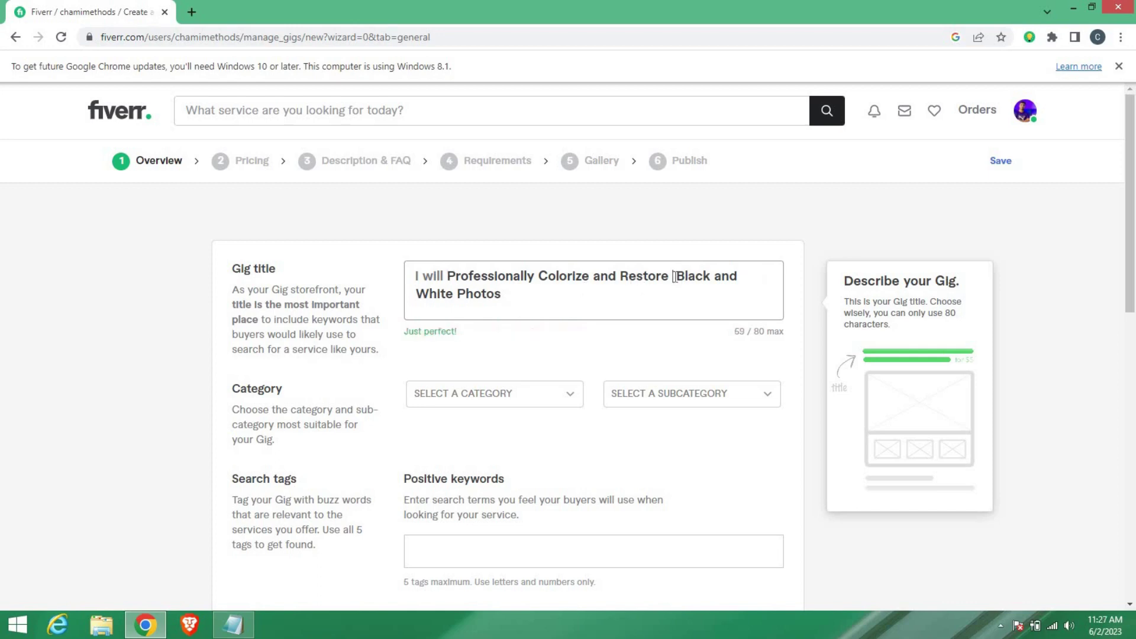
key(BackSpace)
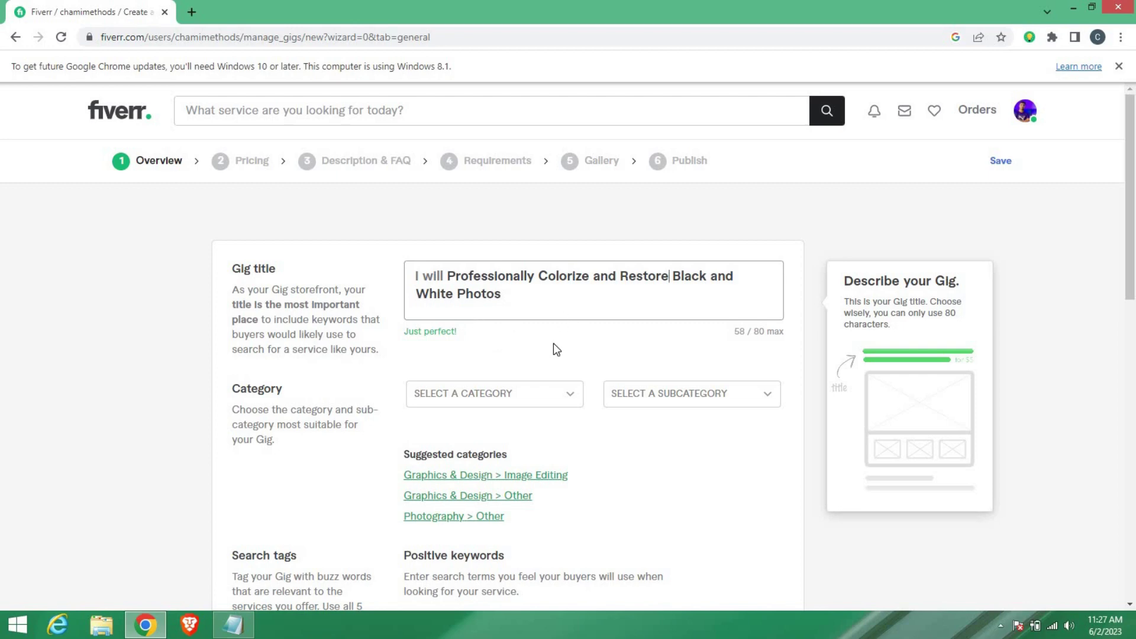
click(534, 306)
scroll(533, 373, down, 2)
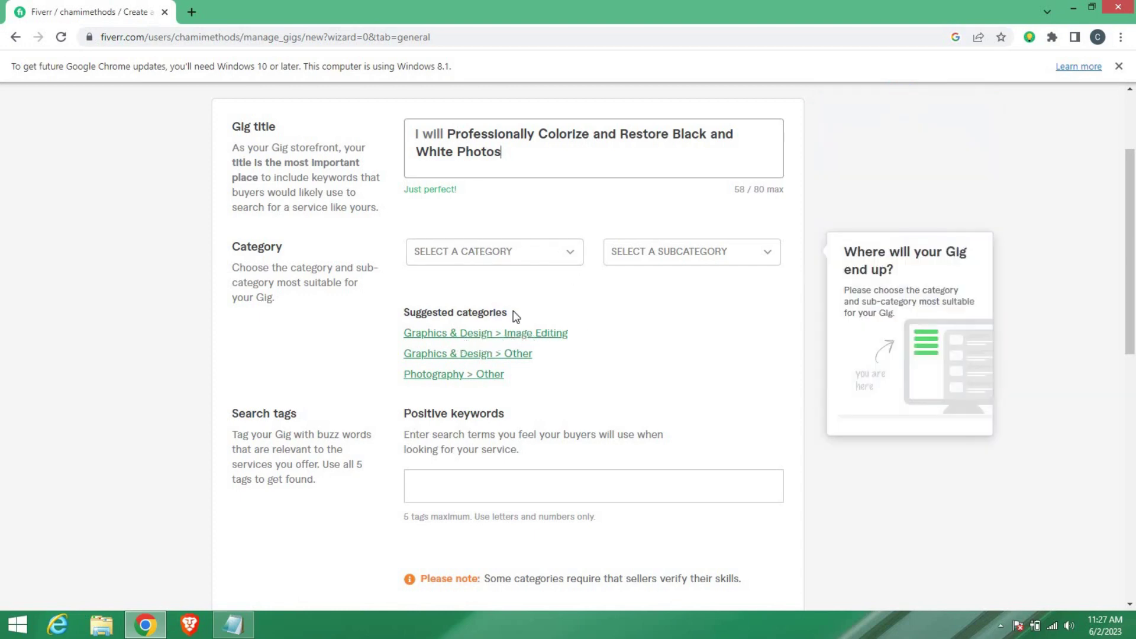
click(486, 335)
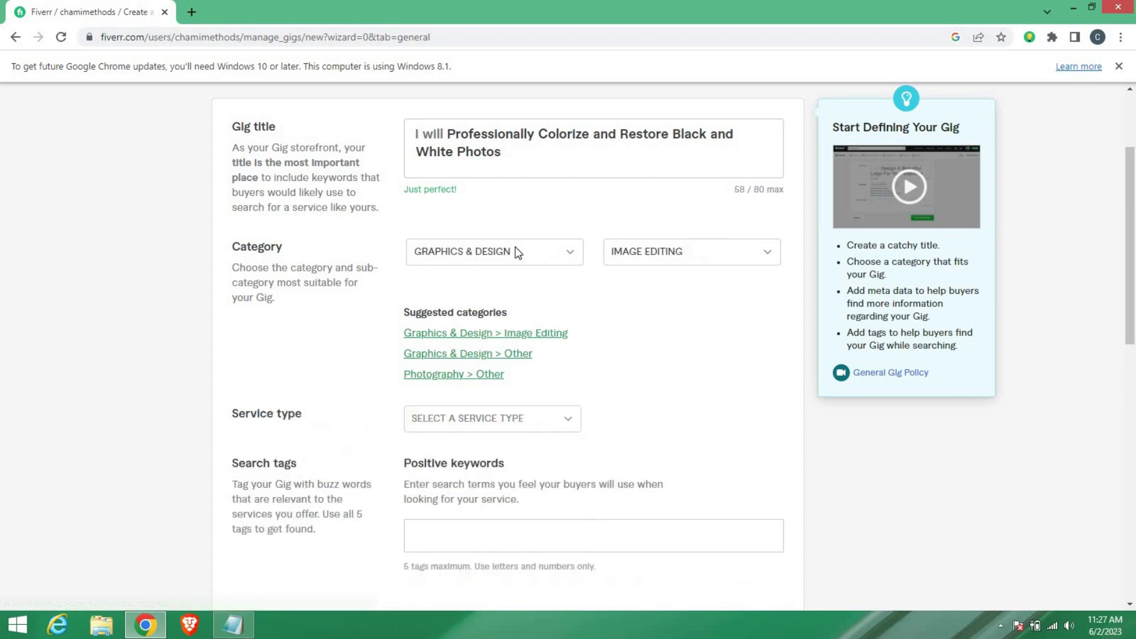
Step: Set the gig's service type to Photo Restoration
scroll(694, 367, down, 2)
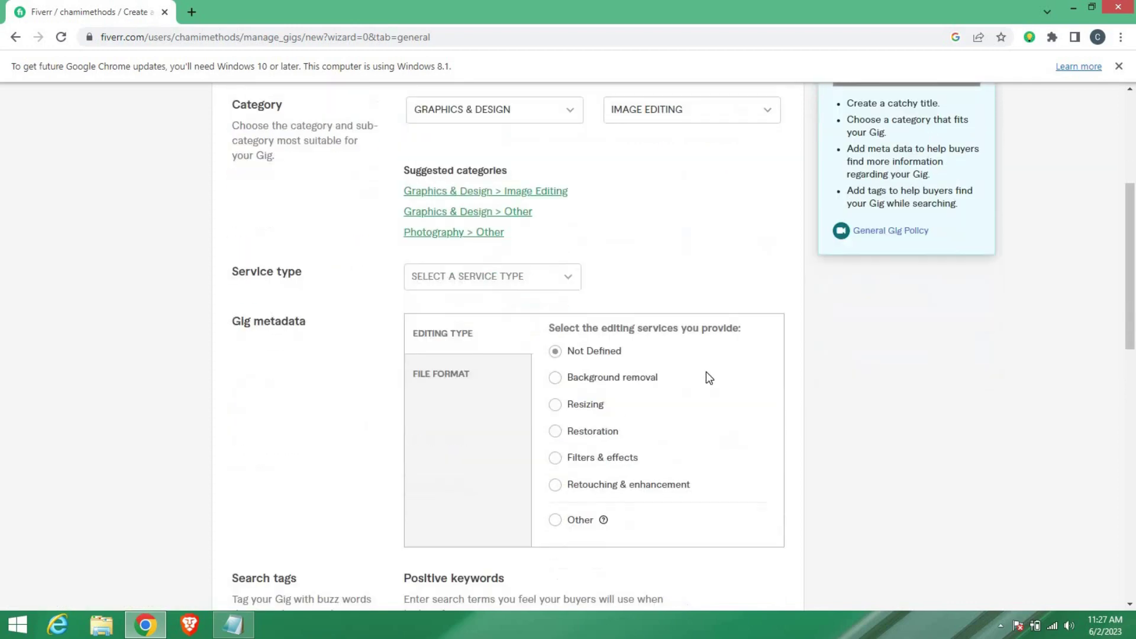
mouse_move(289, 281)
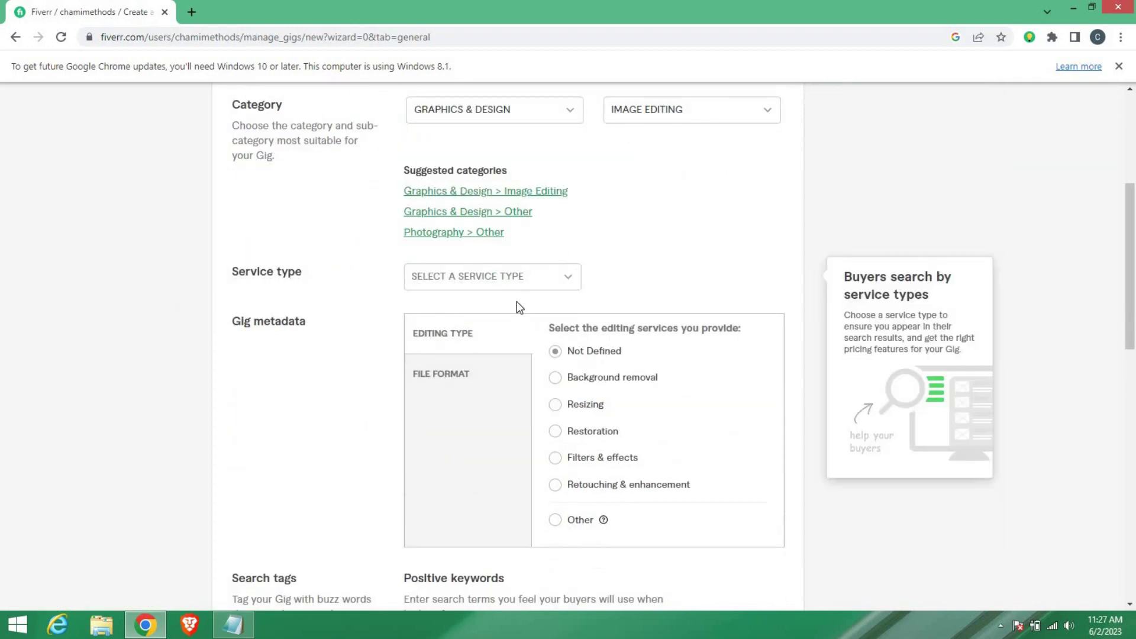
click(545, 287)
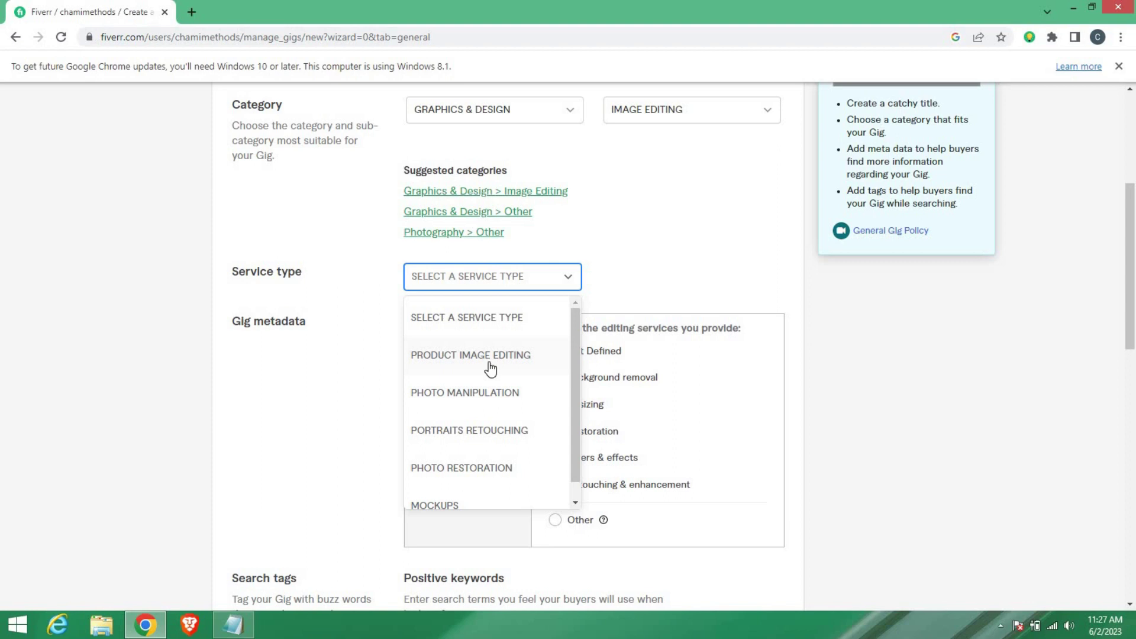
scroll(497, 453, down, 1)
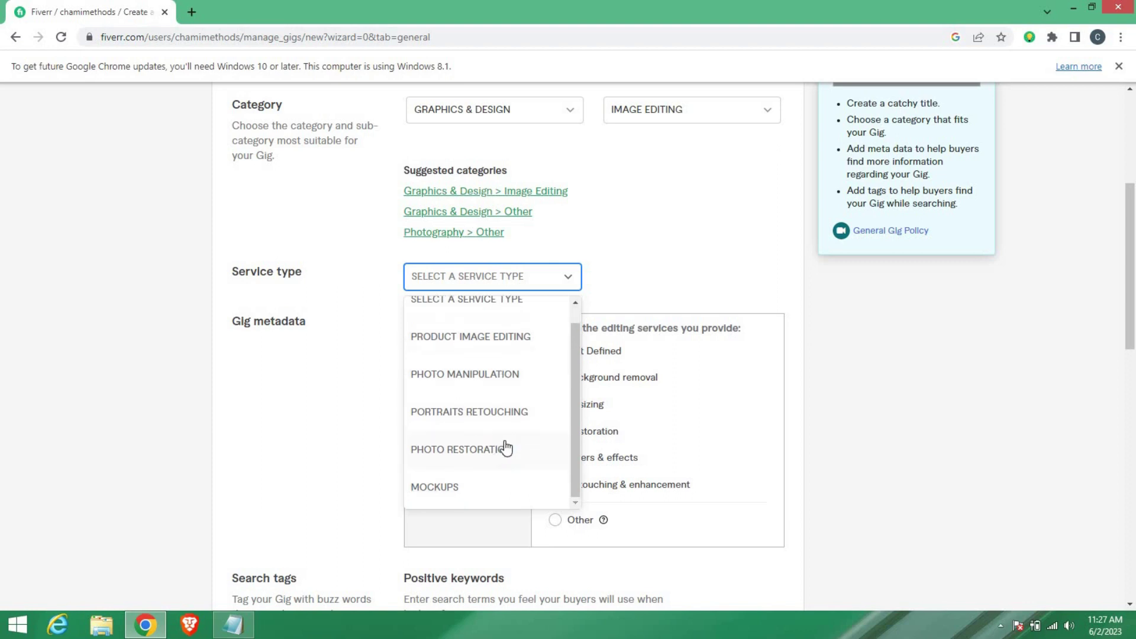
scroll(506, 449, up, 1)
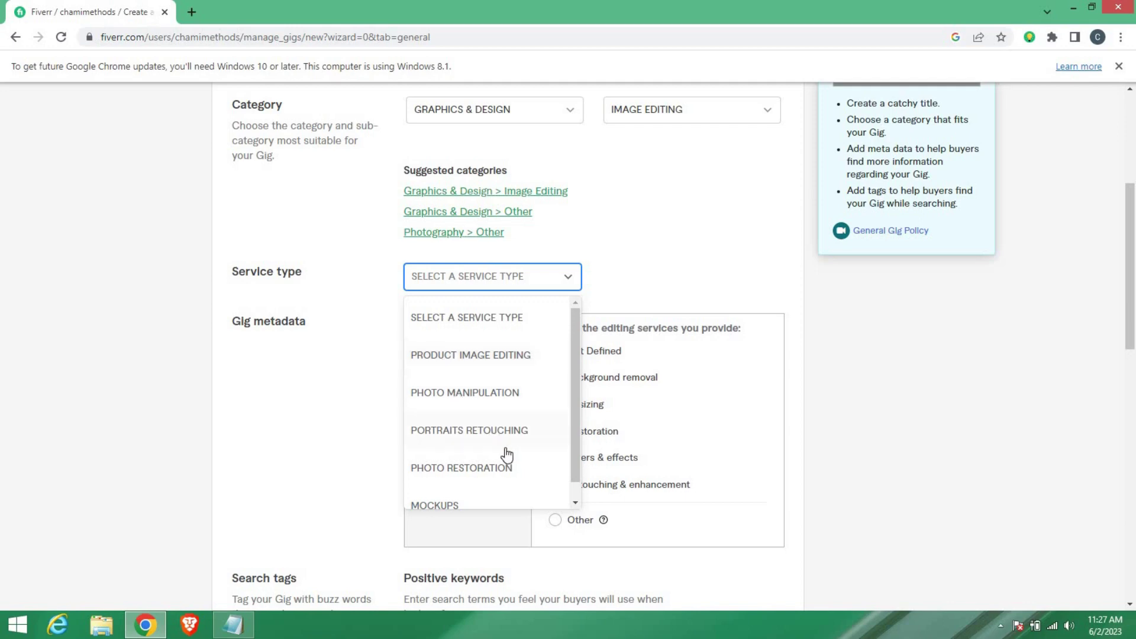
click(455, 474)
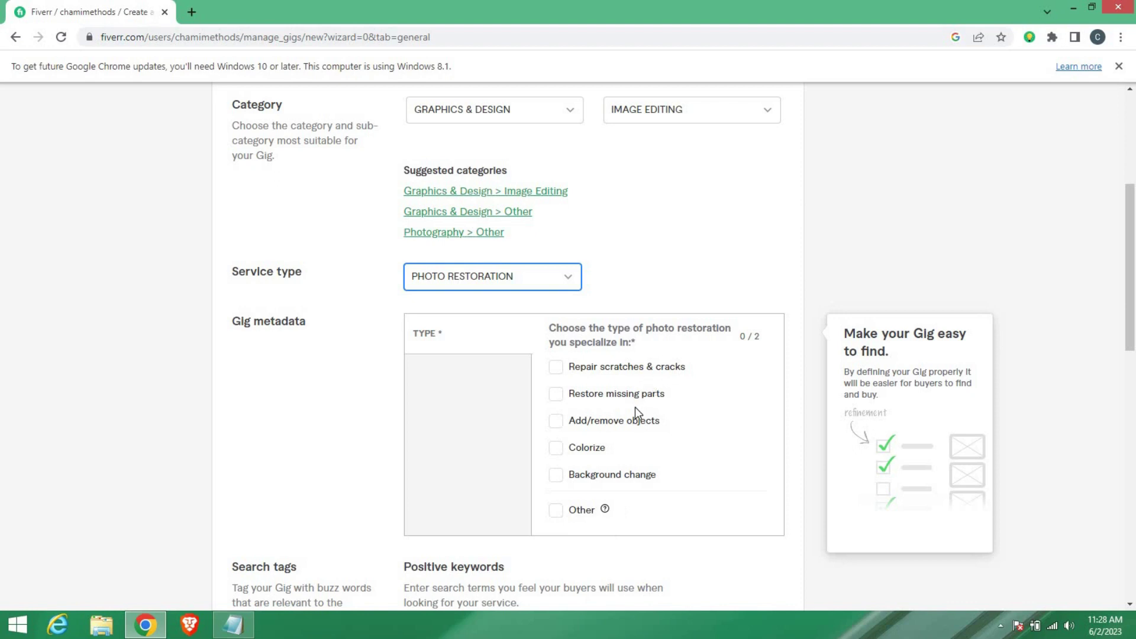
Step: Select Colorize as the type of photo restoration in the gig metadata
click(556, 449)
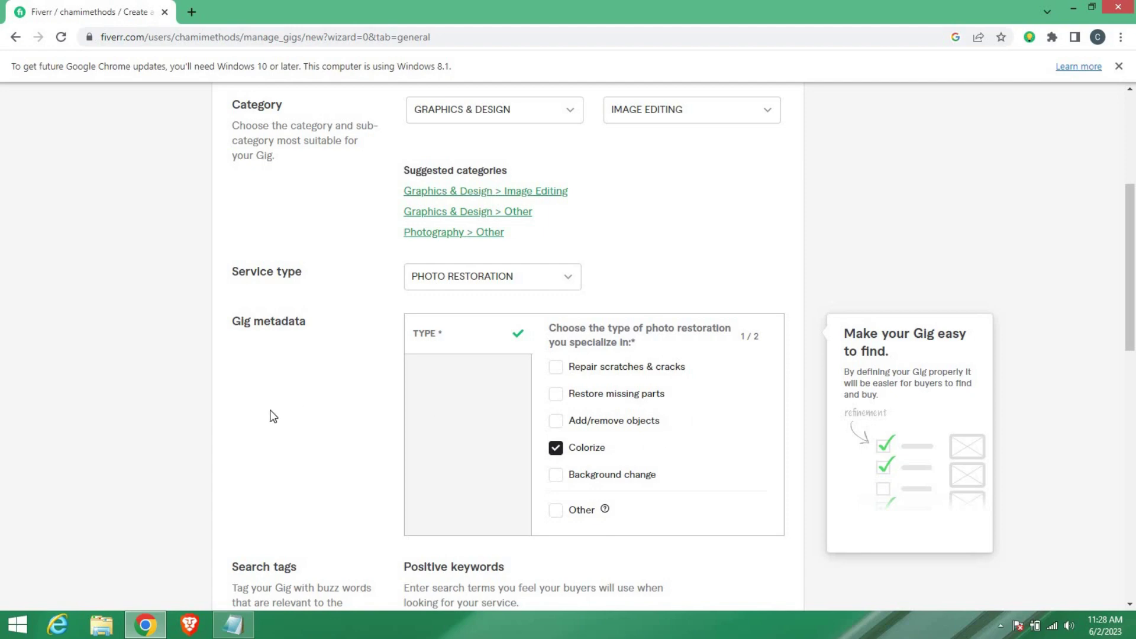
scroll(279, 415, down, 3)
scroll(355, 409, up, 3)
scroll(346, 414, down, 2)
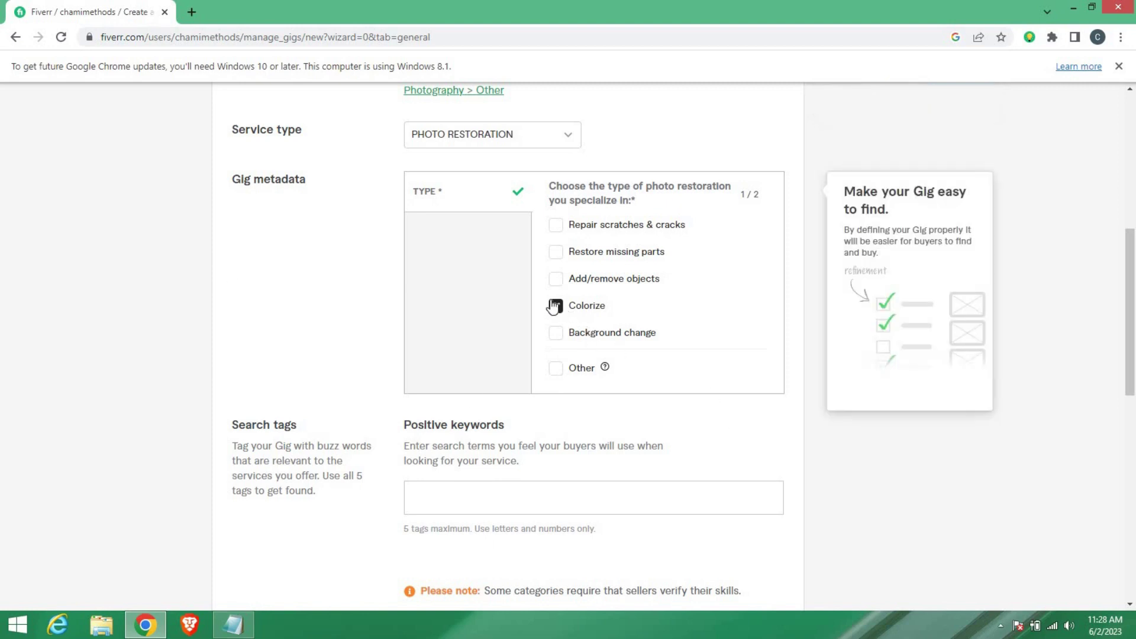
Step: Close the title notes, restore the browser to a smaller window and open the desktop file Tags beside the form's search tags
scroll(281, 347, down, 2)
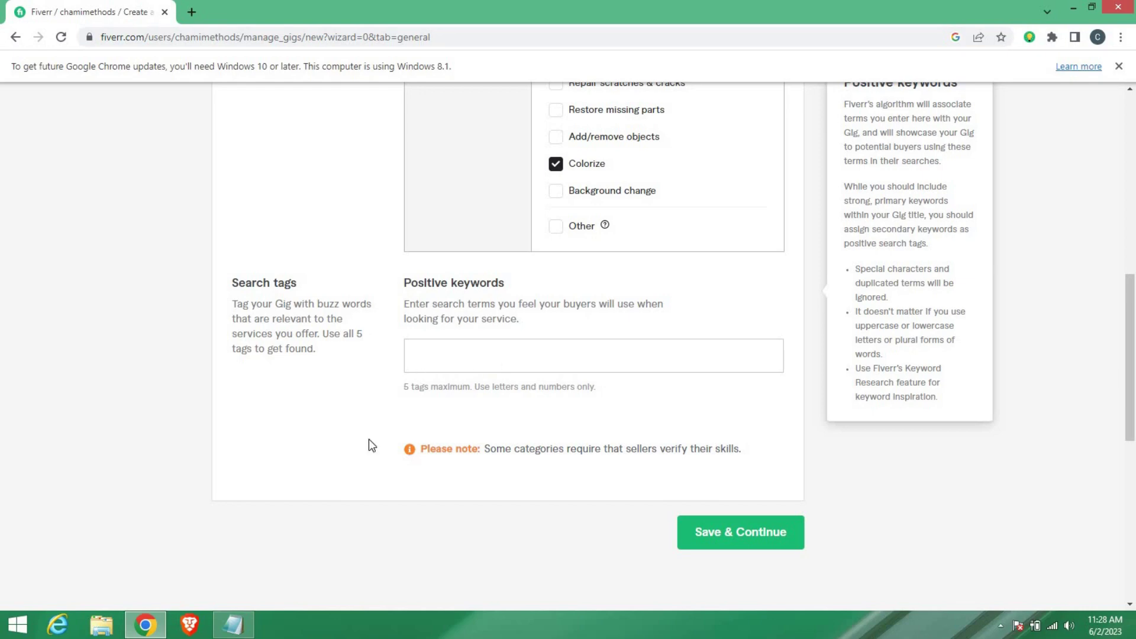
click(234, 624)
right_click(832, 216)
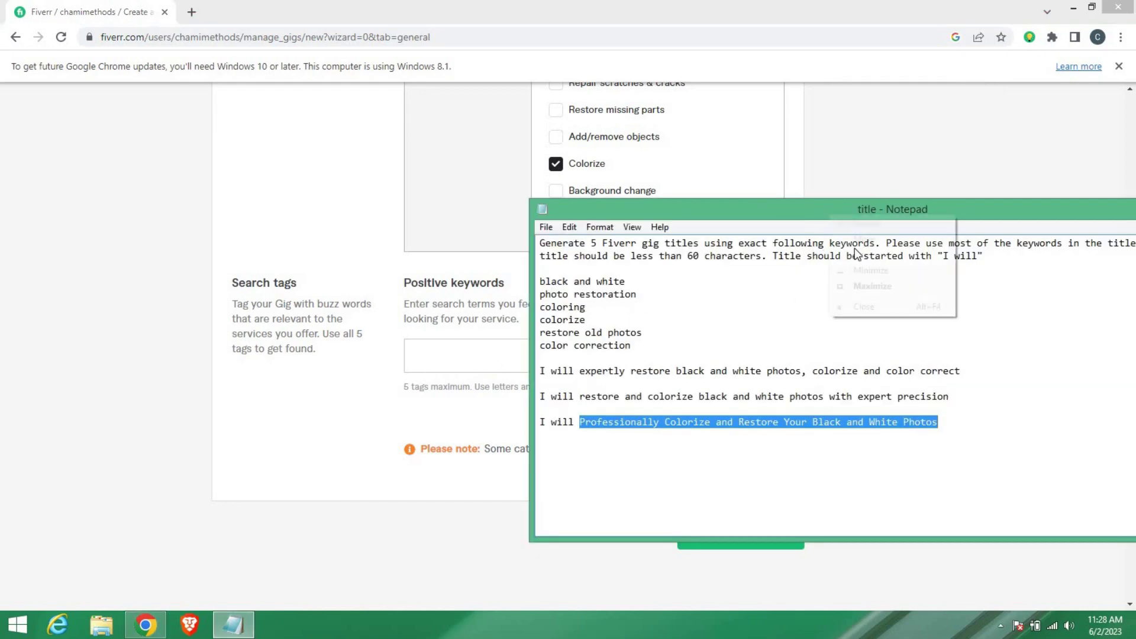
click(867, 305)
double_click(405, 13)
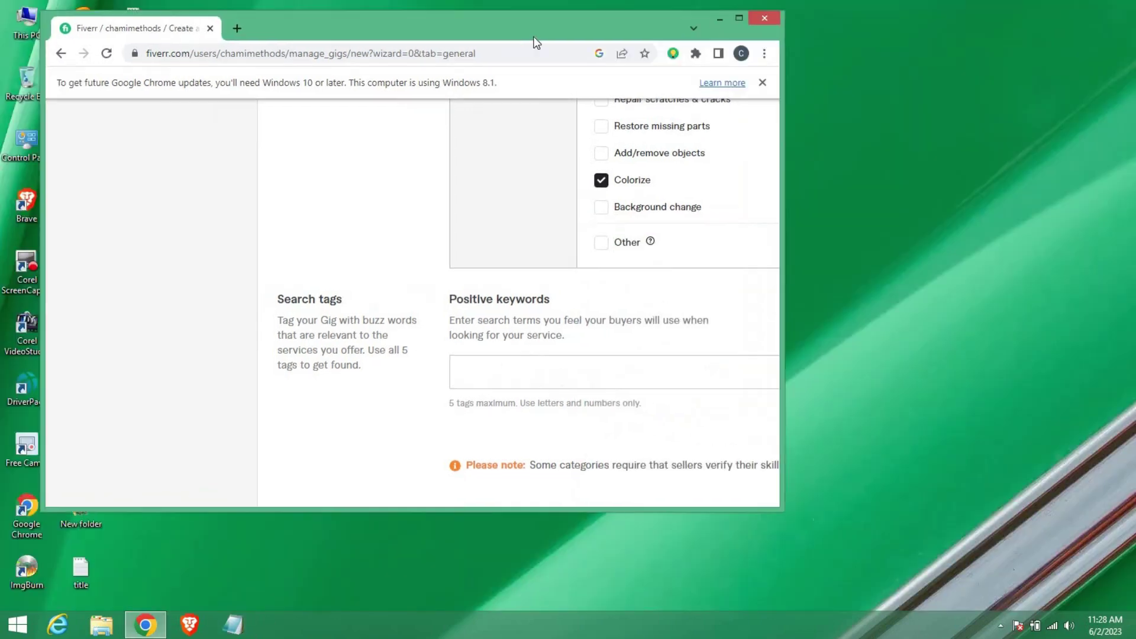
double_click(126, 138)
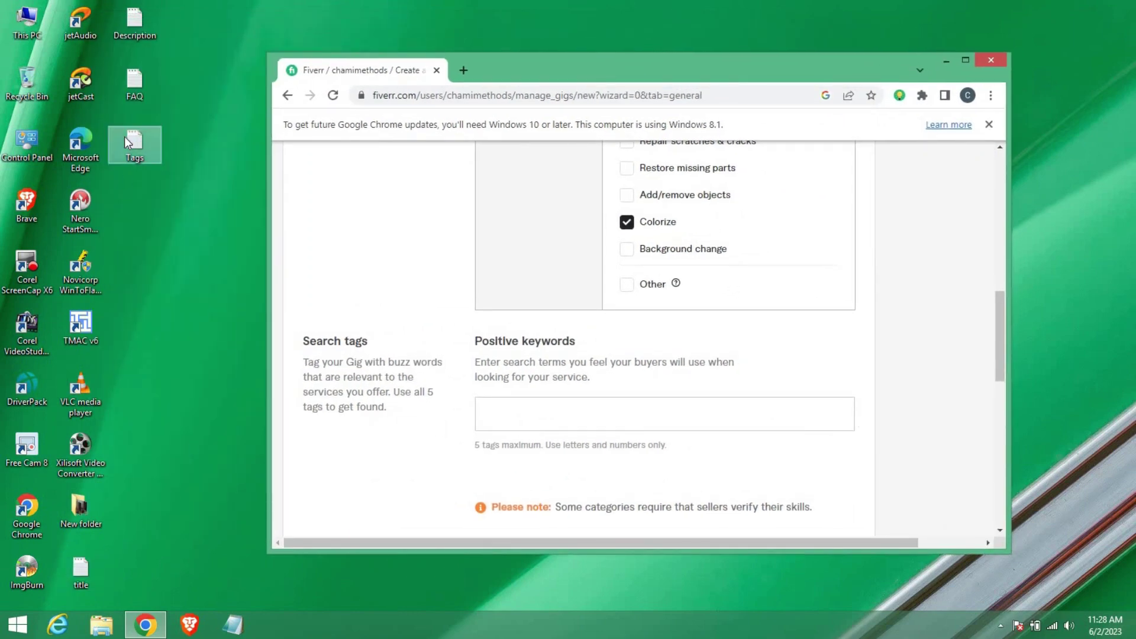
drag(338, 155, 977, 211)
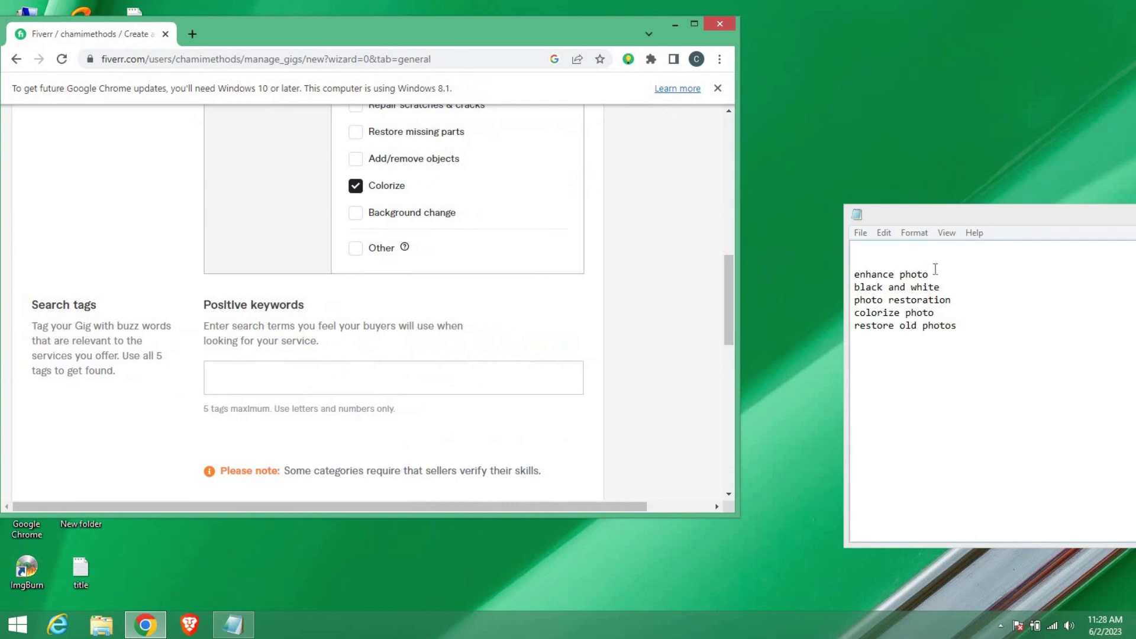
Step: Copy "enhance photo" from the Tags notes
drag(933, 274, 854, 274)
right_click(880, 288)
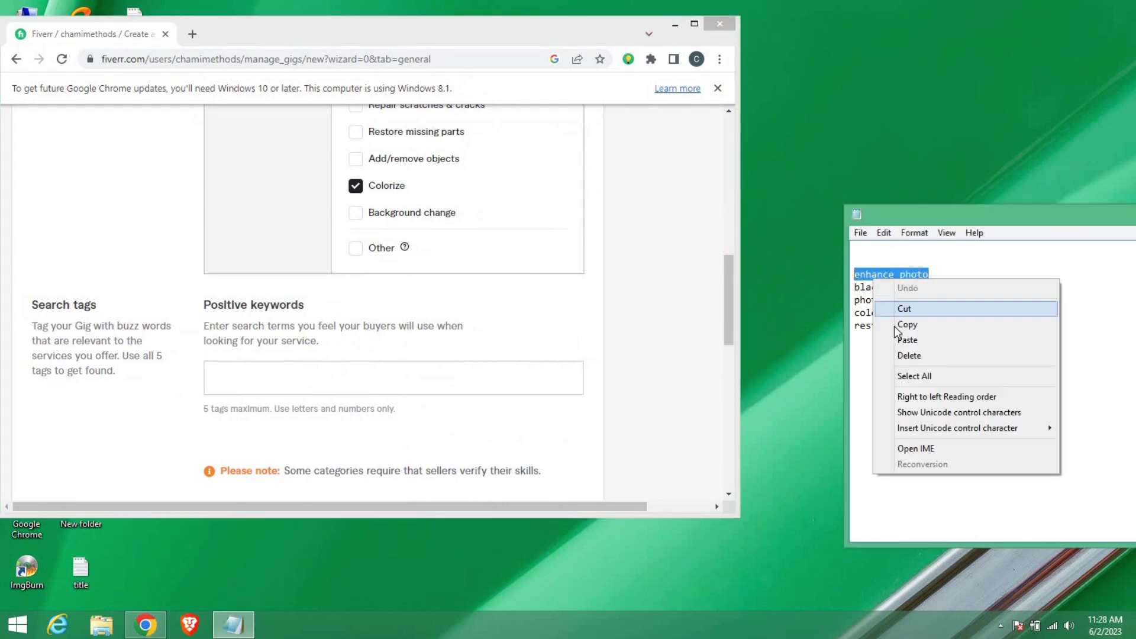
click(896, 325)
click(253, 385)
right_click(253, 385)
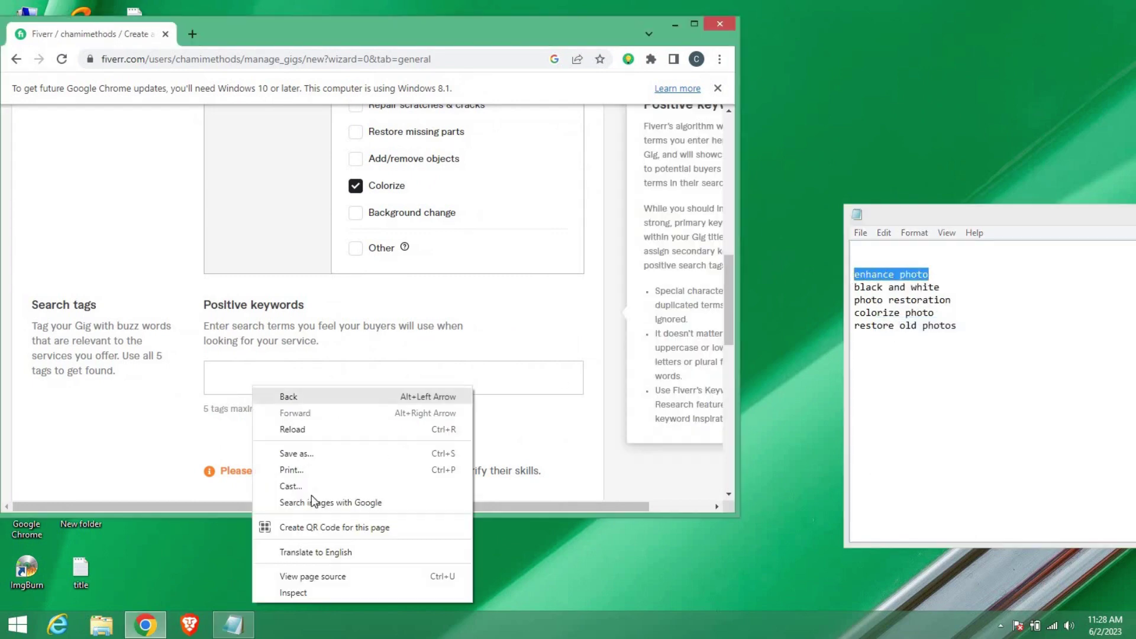
click(299, 453)
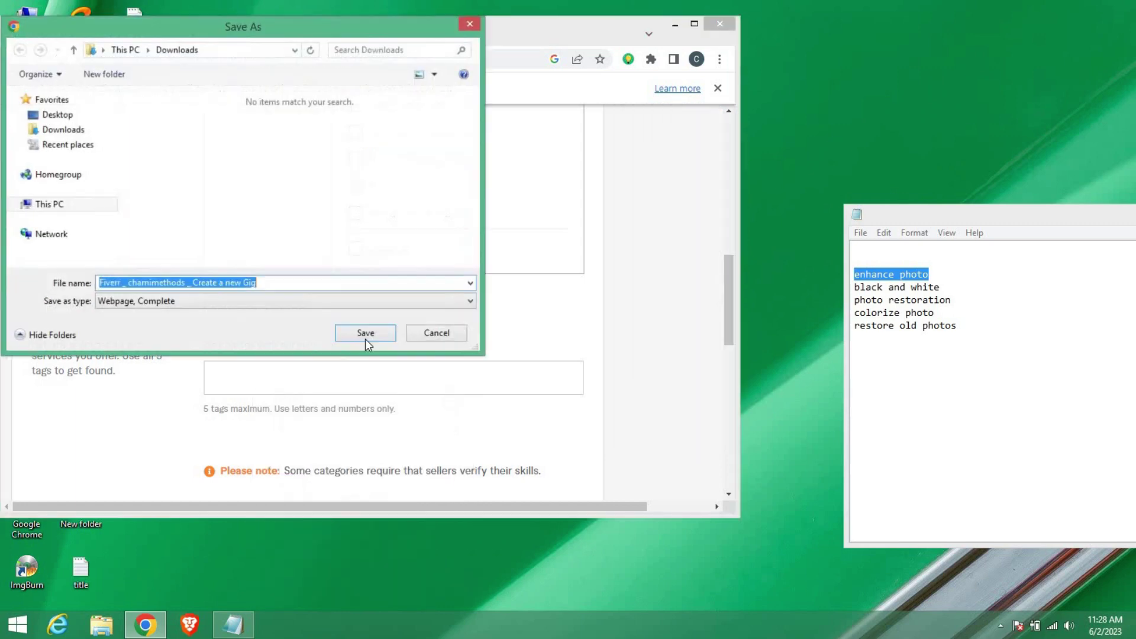
click(437, 334)
right_click(876, 276)
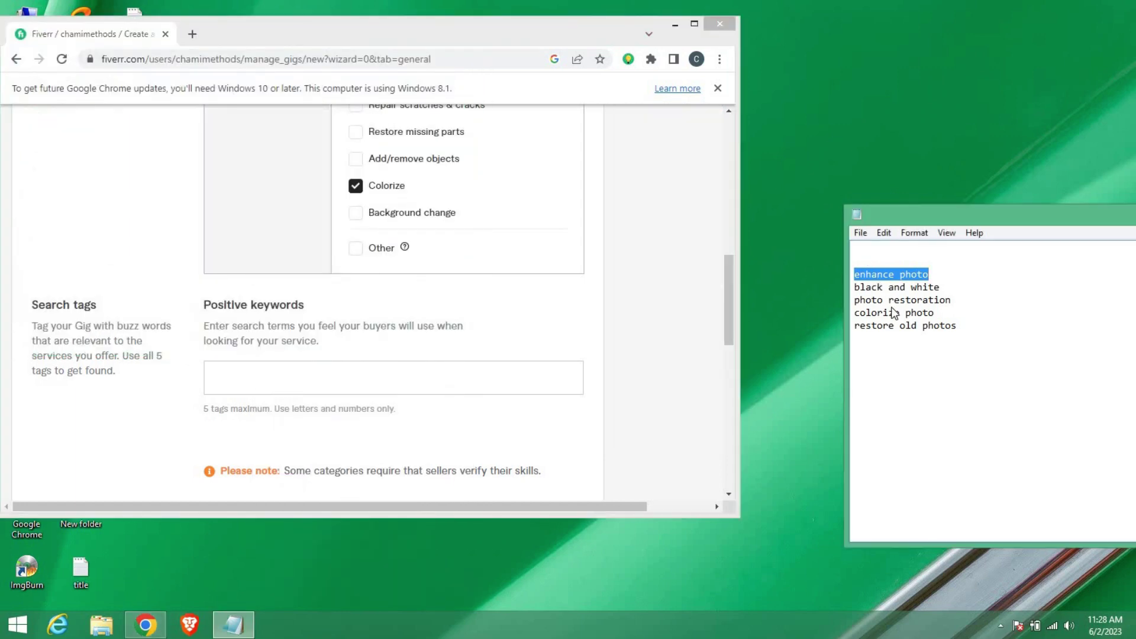
click(507, 368)
right_click(303, 379)
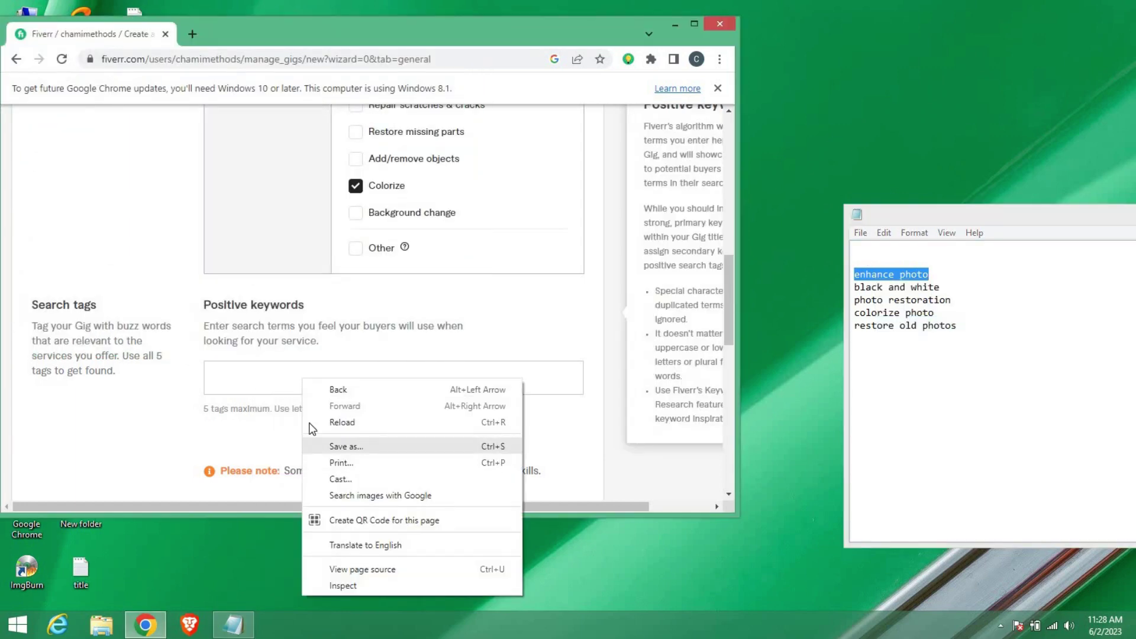
click(262, 380)
right_click(262, 380)
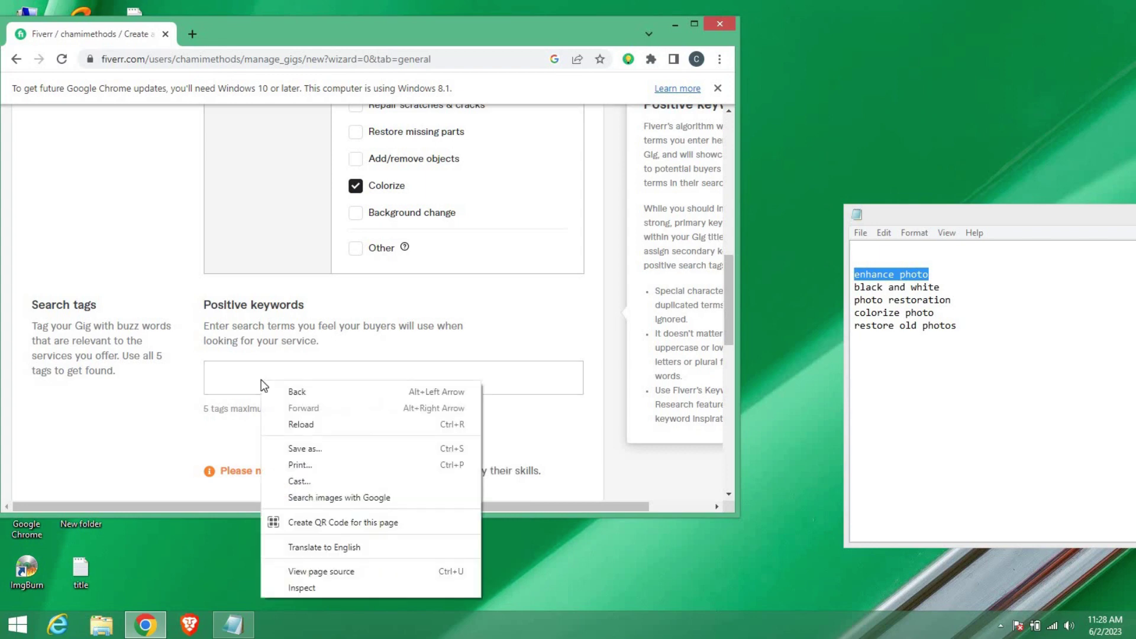
Step: Paste "enhance photo" into the gig's positive keywords and add it as a search tag
click(248, 381)
key(ctrl+v)
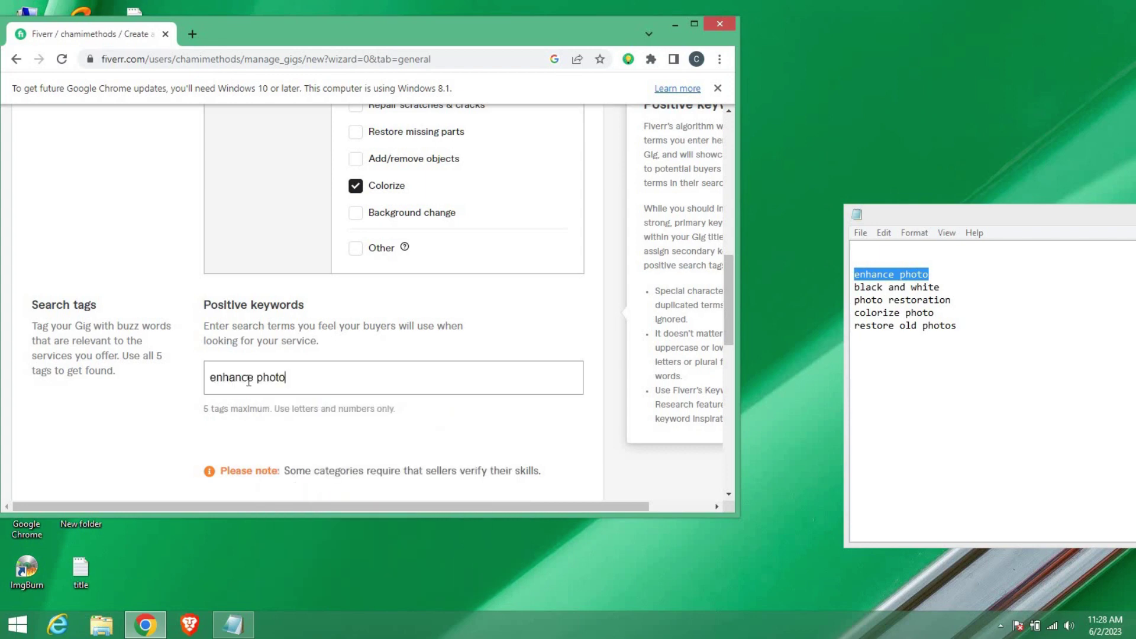
key(Return)
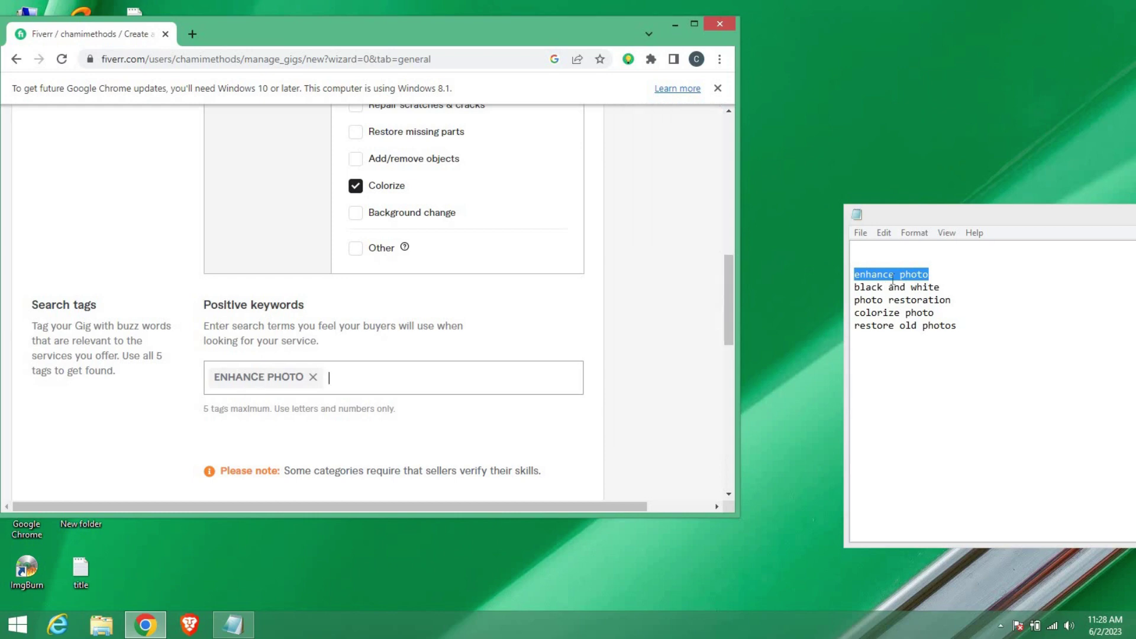
Step: Copy "black and white" from the Tags notes and add it as a positive keyword
drag(855, 287, 940, 287)
right_click(924, 288)
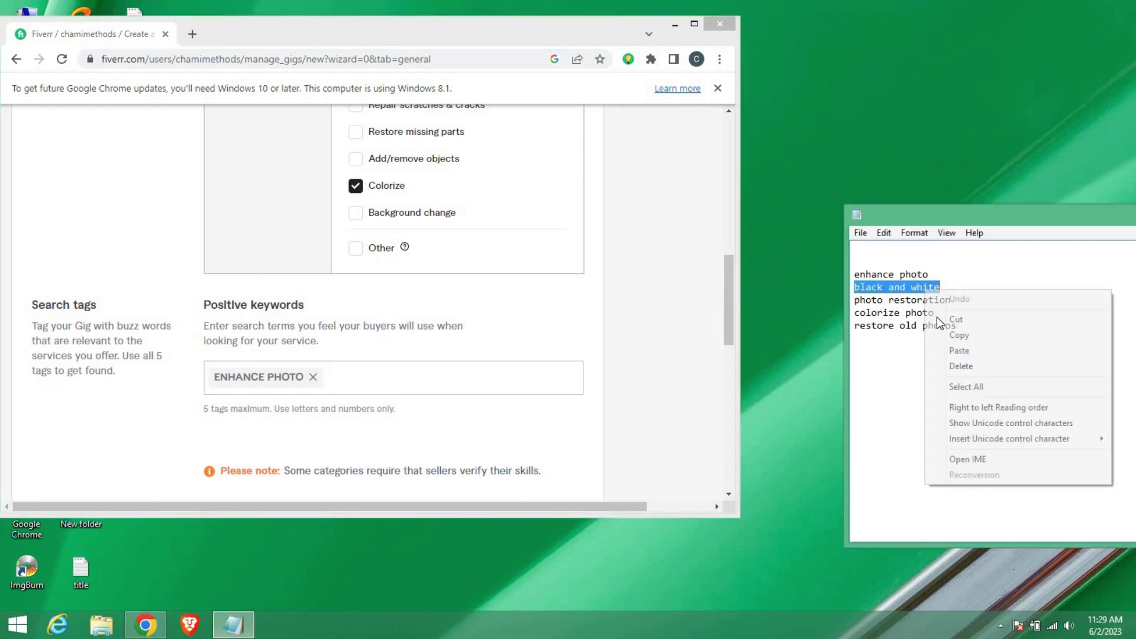
click(942, 336)
click(380, 378)
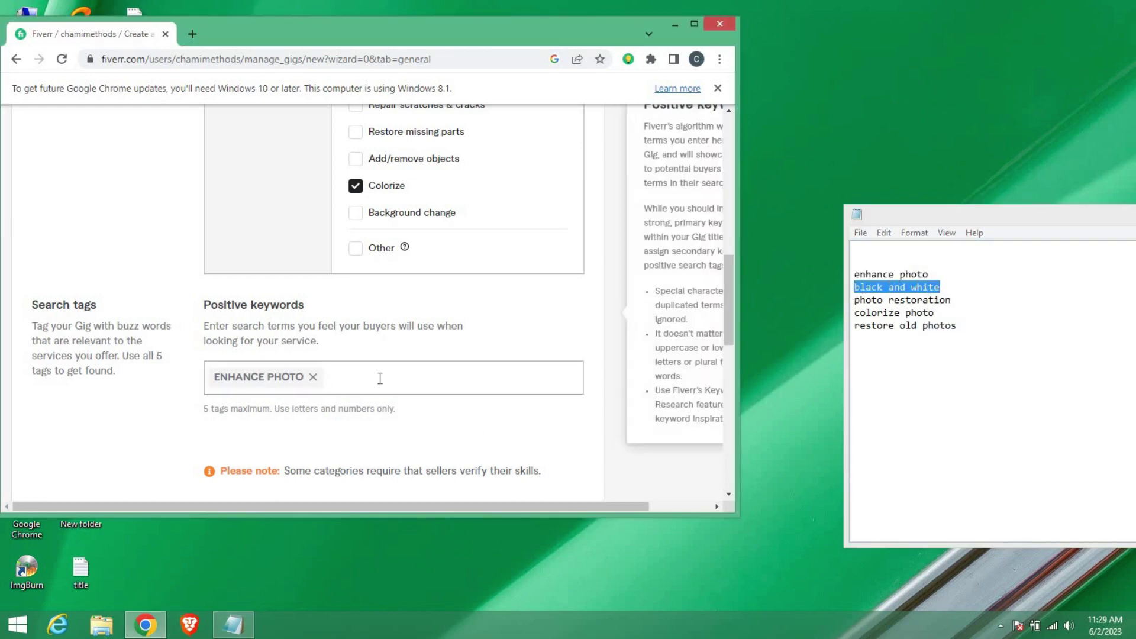
key(ctrl+v)
key(Return)
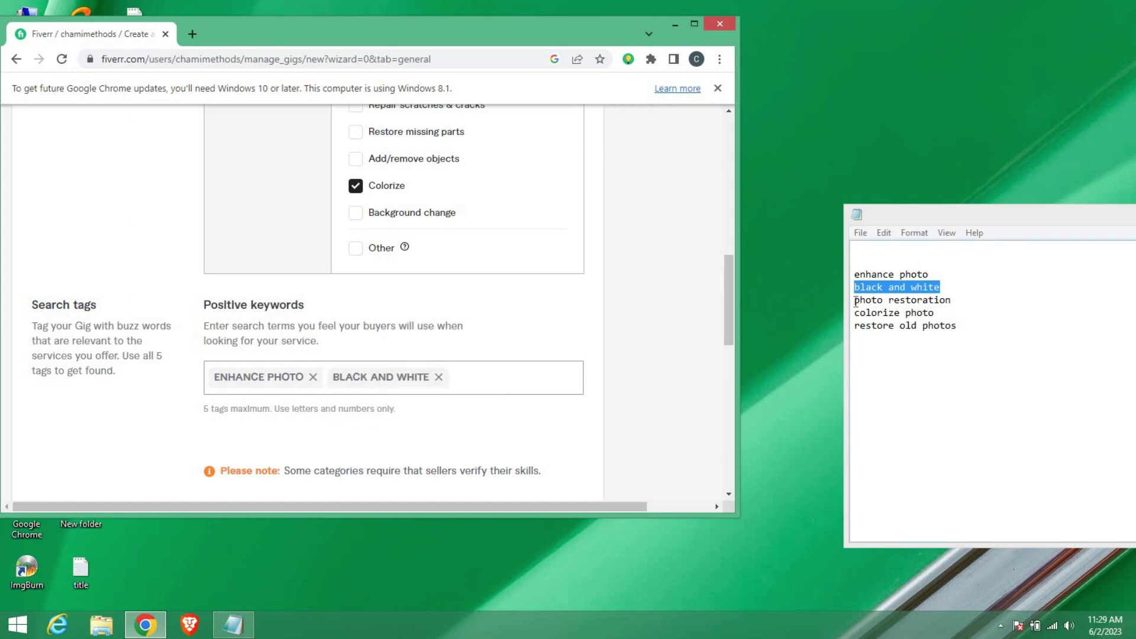
Step: Copy "photo restoration" from the Tags notes and add it as a positive keyword
drag(856, 302, 953, 300)
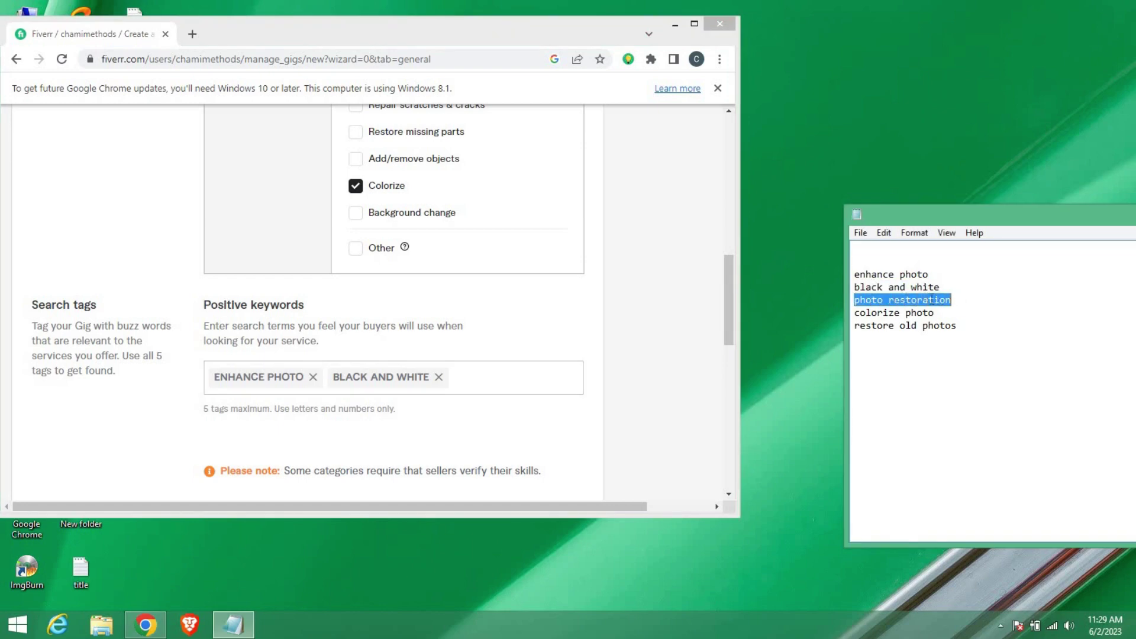
right_click(874, 301)
click(900, 345)
click(510, 375)
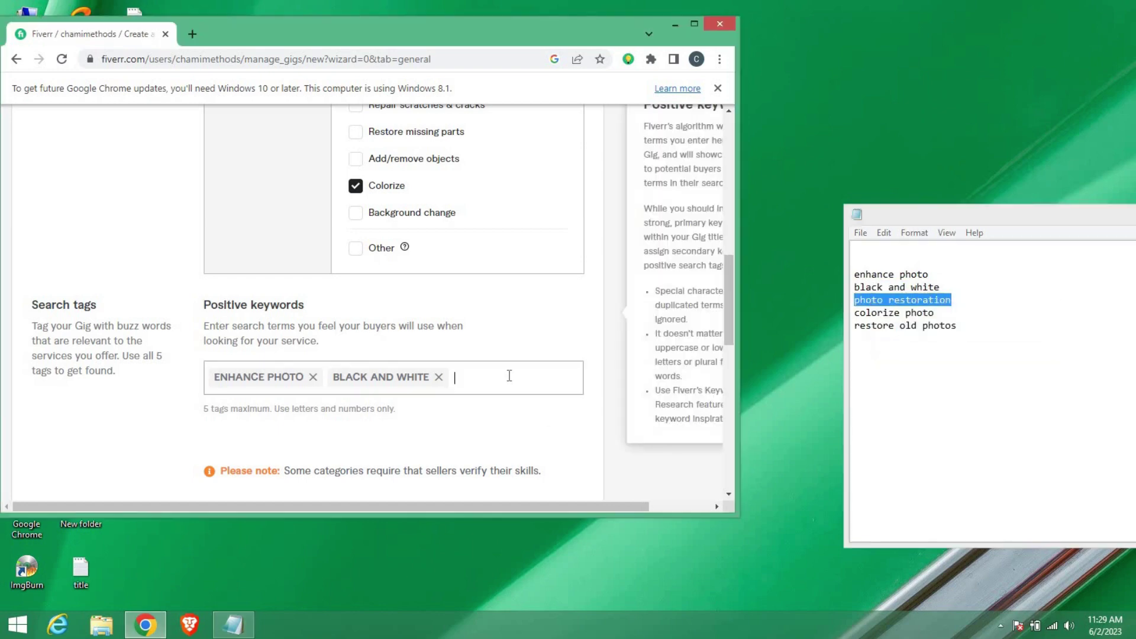
key(ctrl+v)
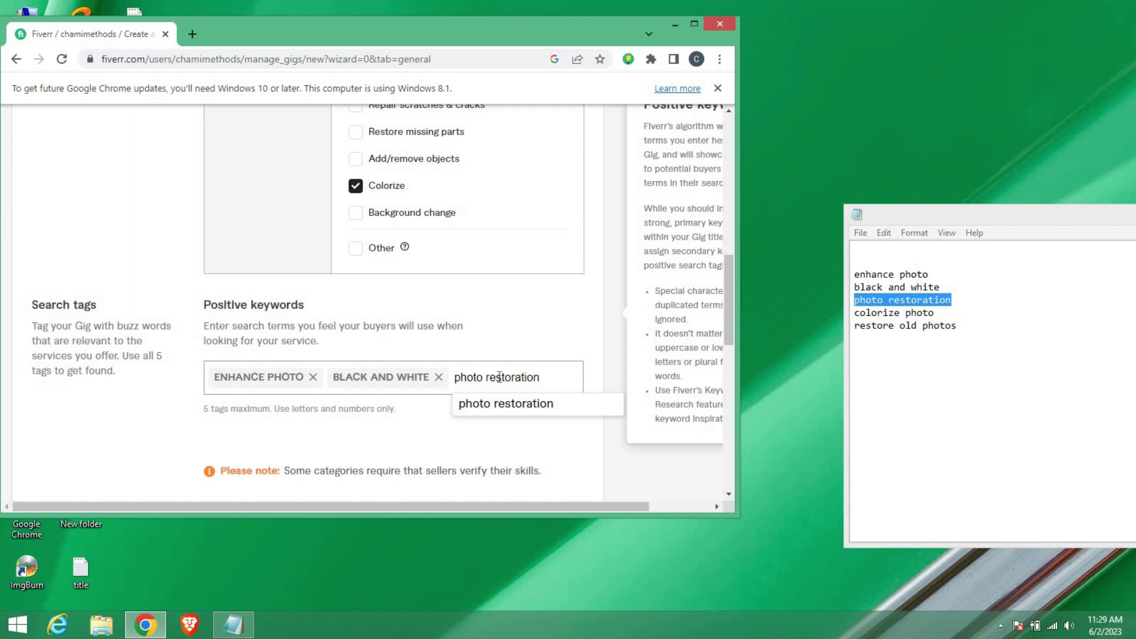
key(Return)
Step: Copy "colorize photo" from the Tags notes and add it as a positive keyword
click(855, 314)
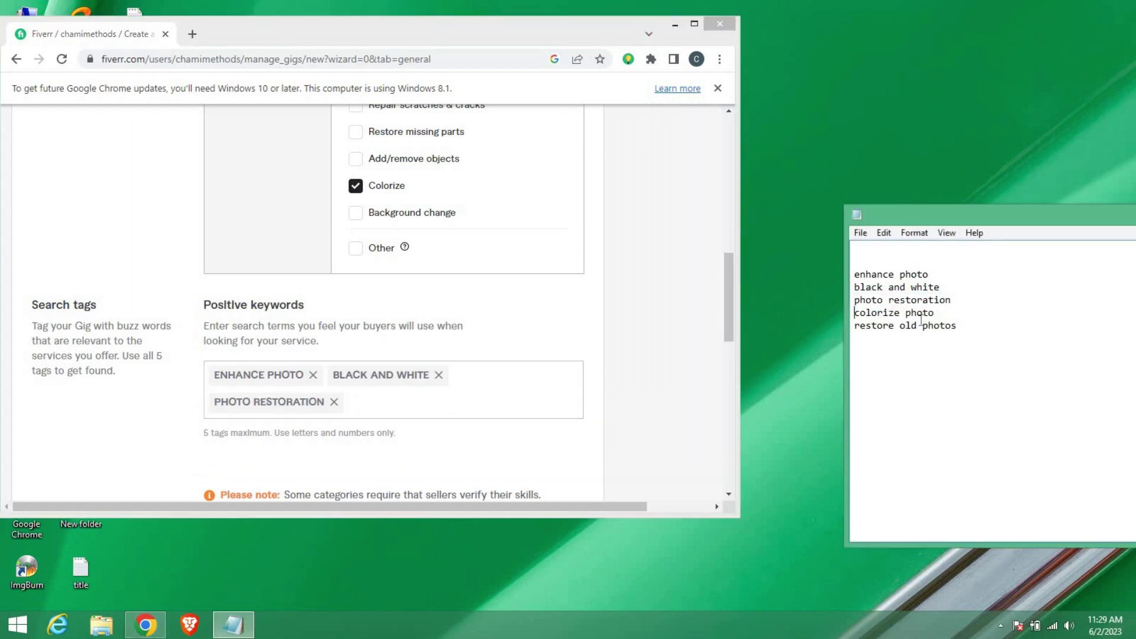
drag(920, 319, 934, 314)
right_click(921, 312)
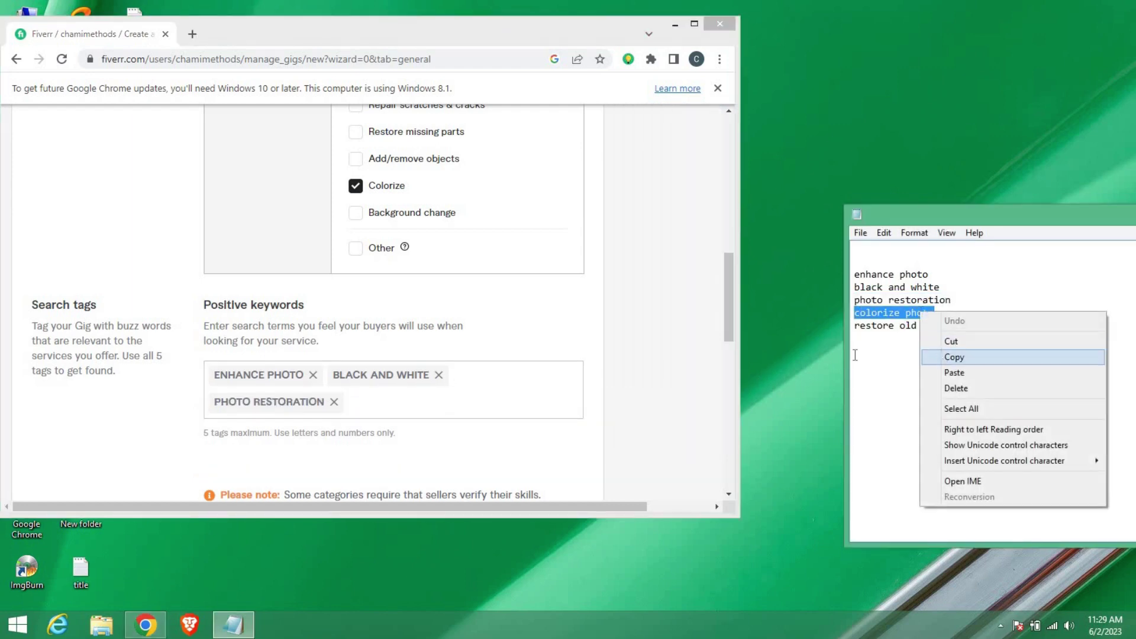
key(Return)
click(379, 403)
key(ctrl+v)
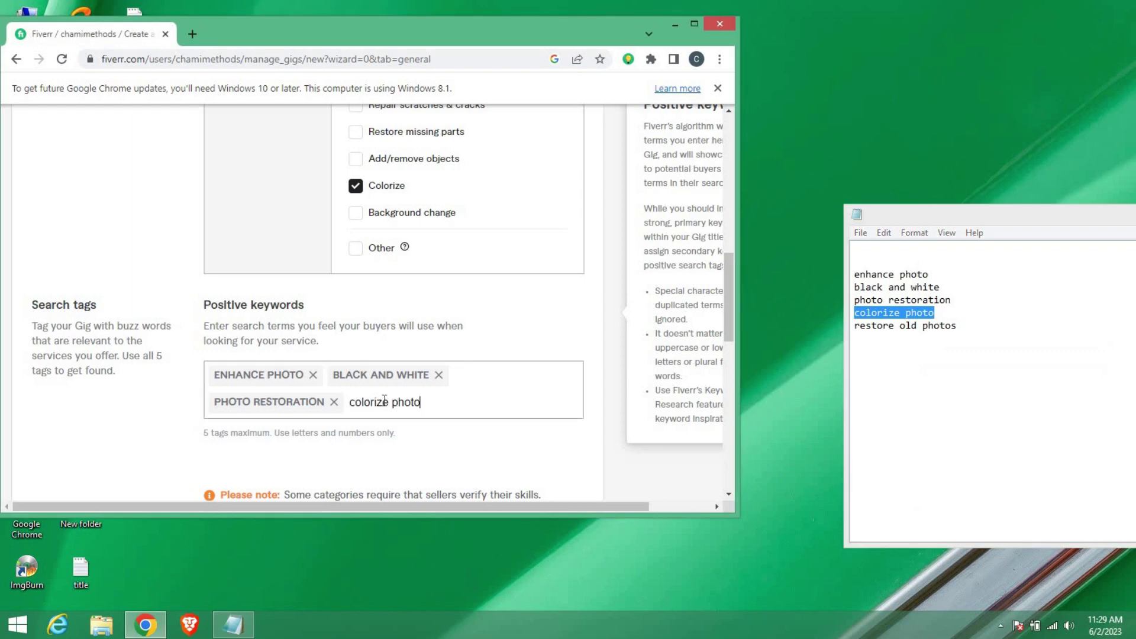
key(Return)
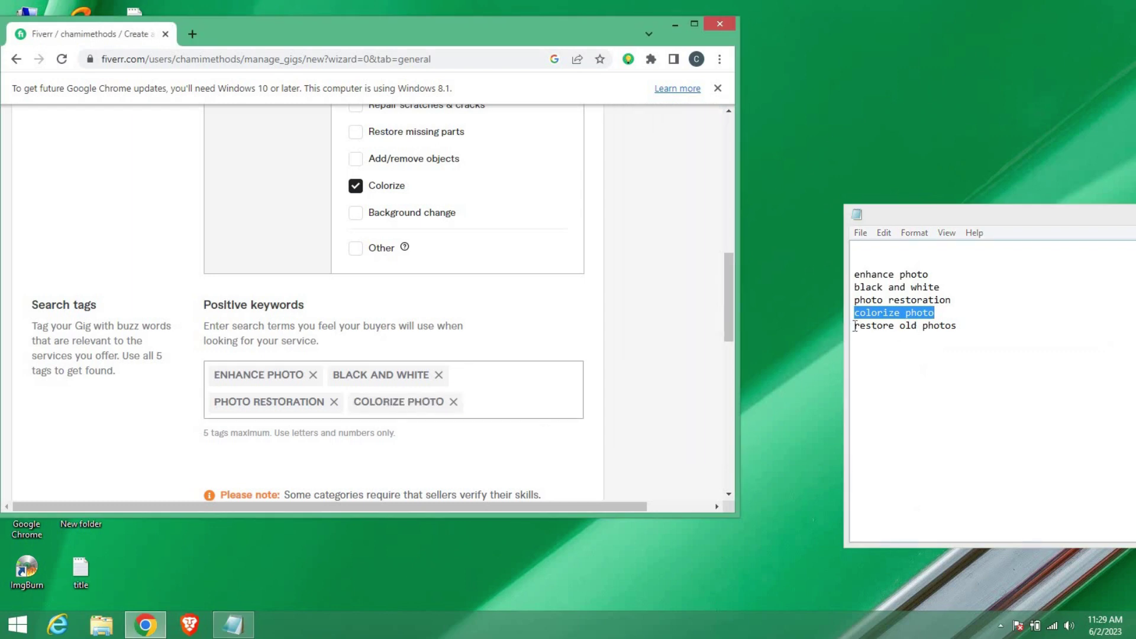
Step: Copy "restore old photos" from the Tags notes and add it as a positive keyword
drag(854, 326, 931, 329)
right_click(927, 329)
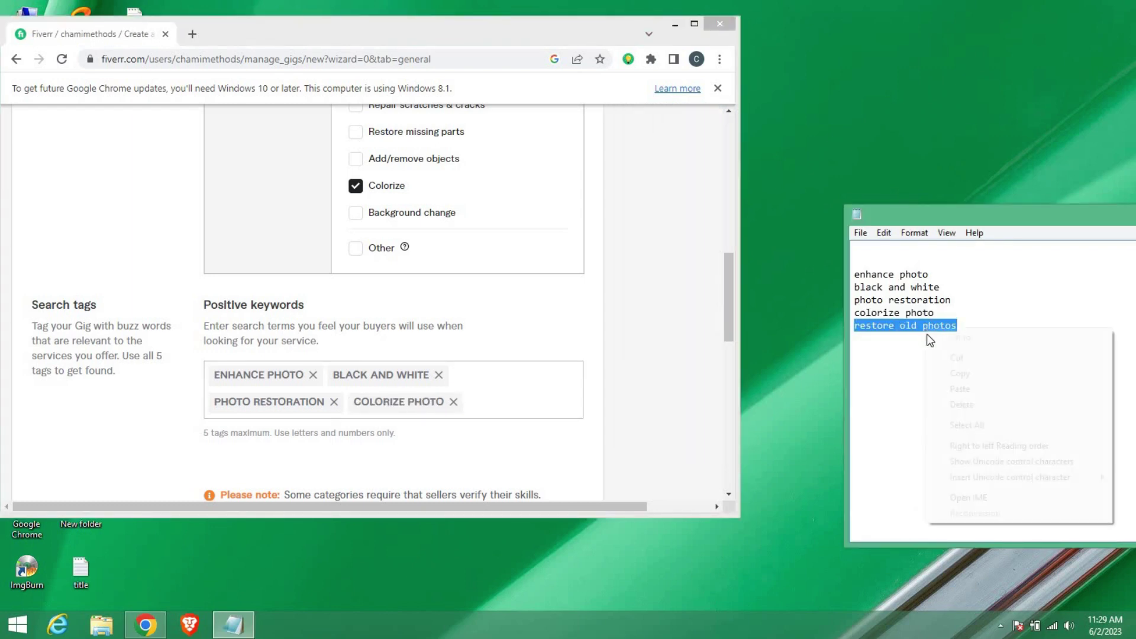
click(945, 372)
click(490, 401)
right_click(489, 401)
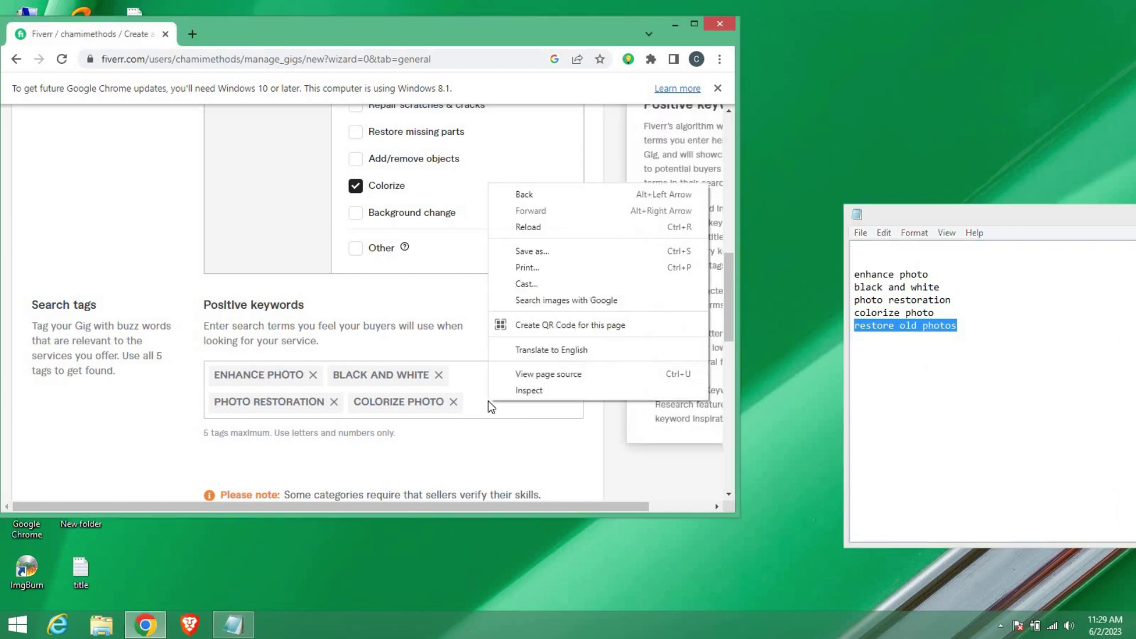
click(476, 402)
key(ctrl+v)
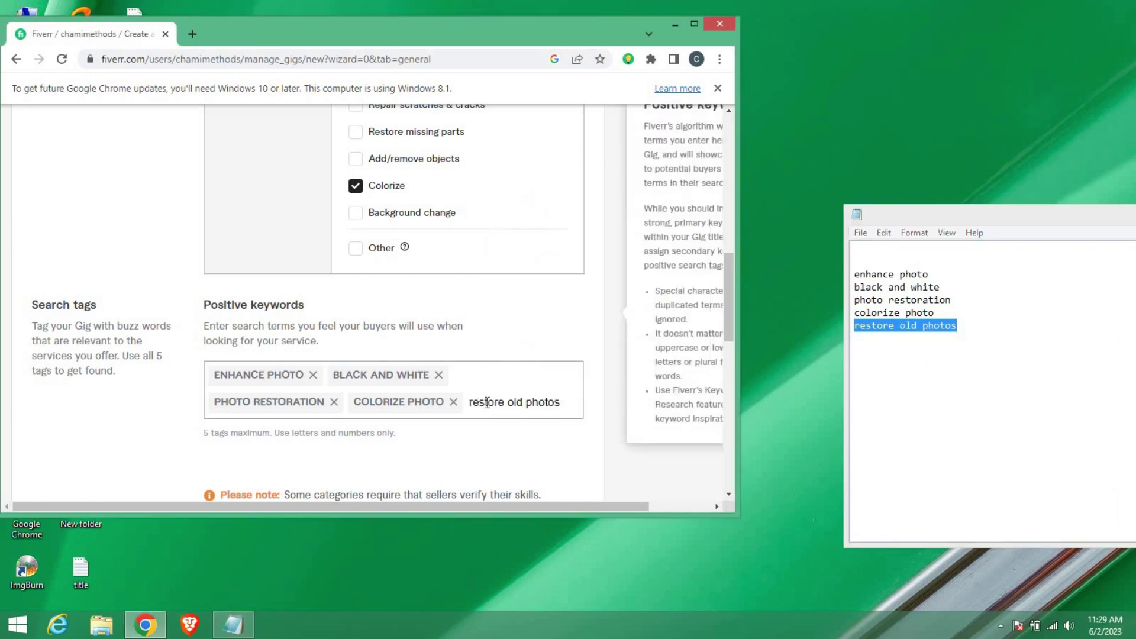
key(Return)
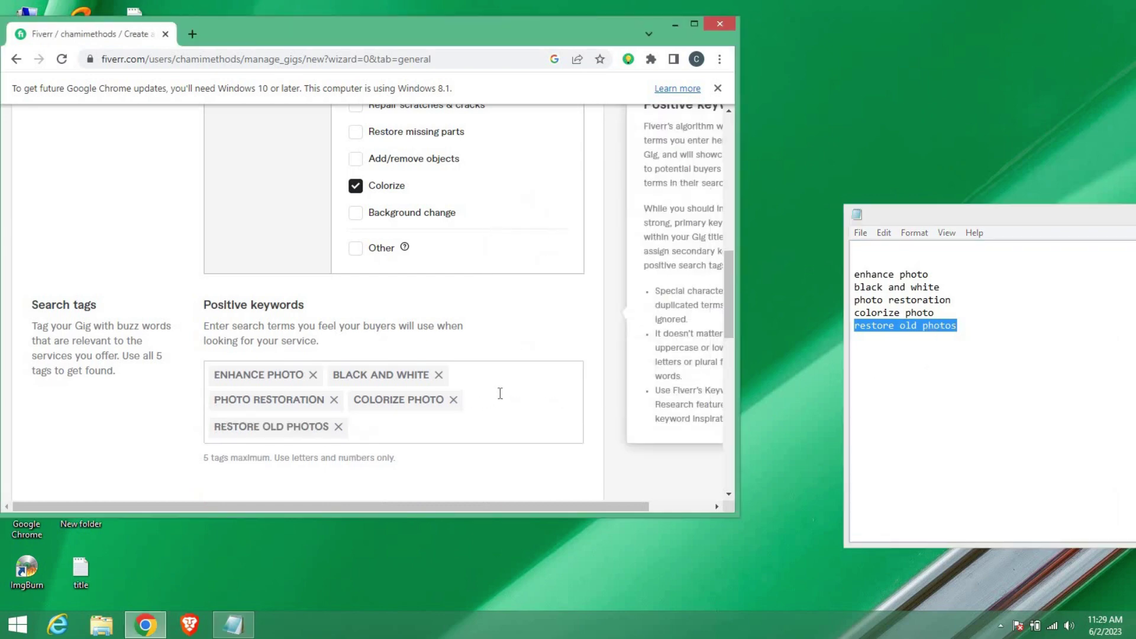
Step: Maximize the browser window, then save the gig overview and continue to the pricing stage
click(638, 251)
click(695, 24)
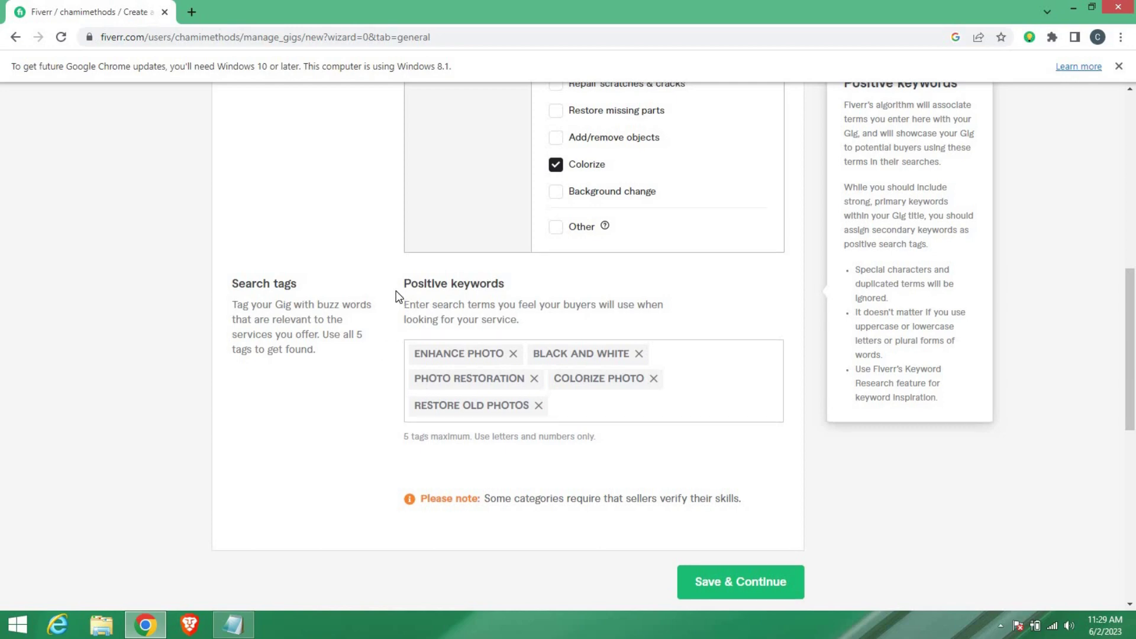
scroll(408, 296, up, 2)
scroll(444, 284, down, 2)
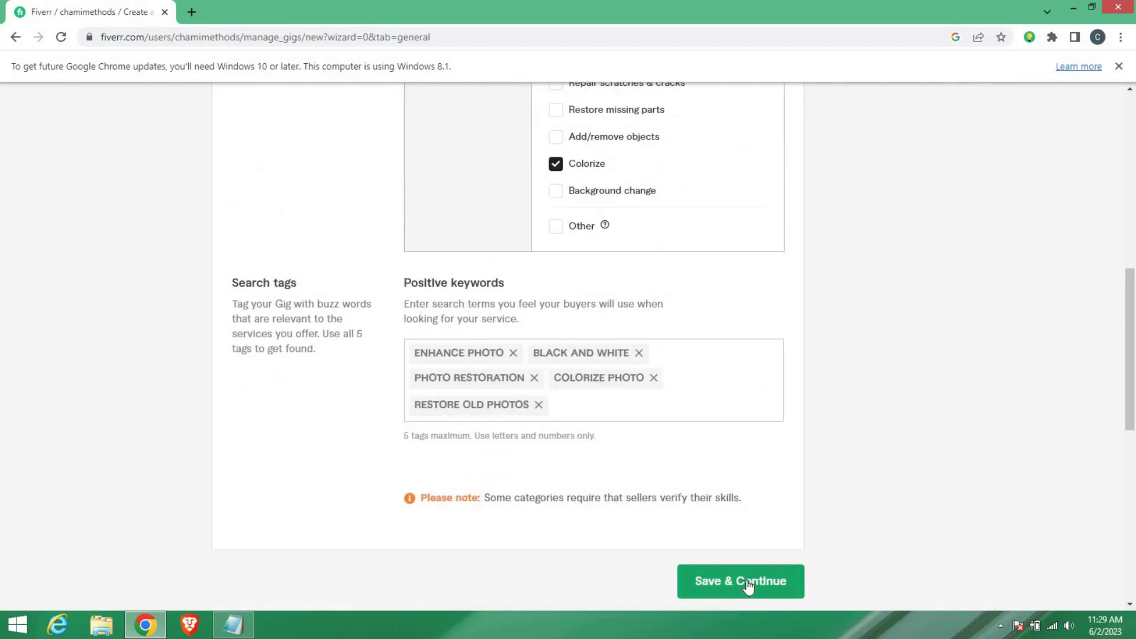
click(722, 580)
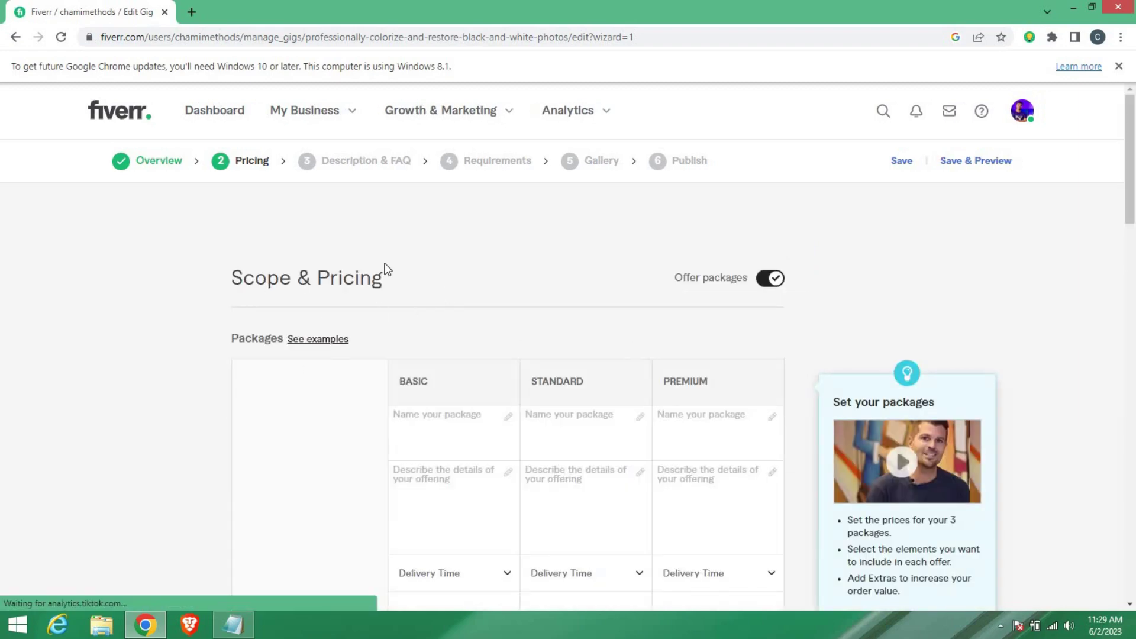
Step: Review the Basic, Standard and Premium package fields in the Scope & Pricing table
scroll(386, 332, down, 3)
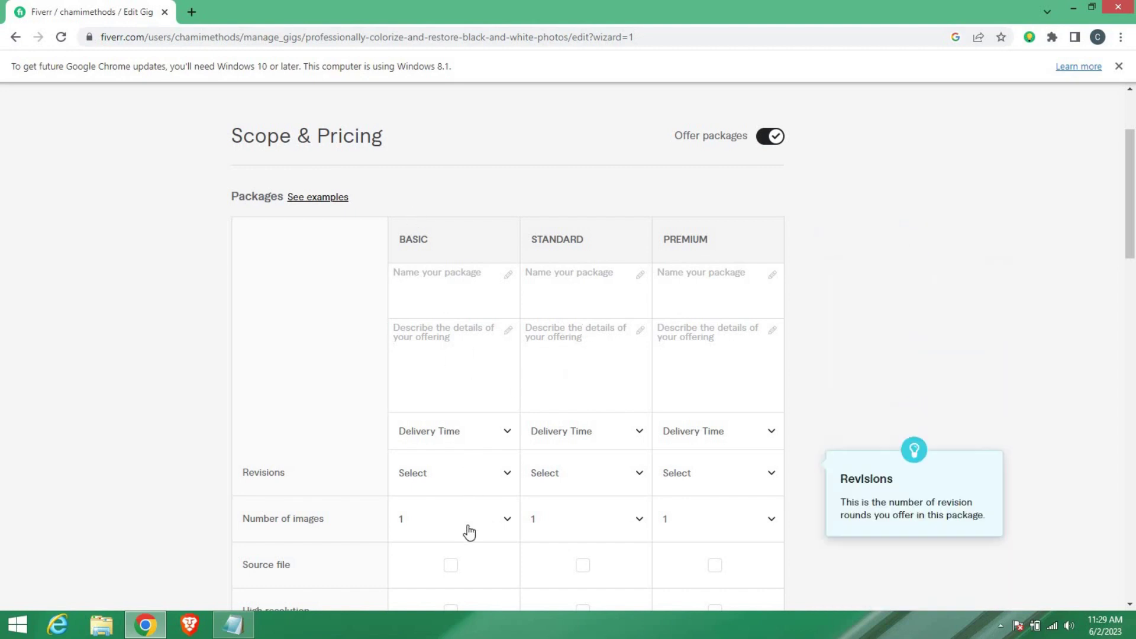
scroll(467, 526, down, 3)
scroll(456, 438, up, 2)
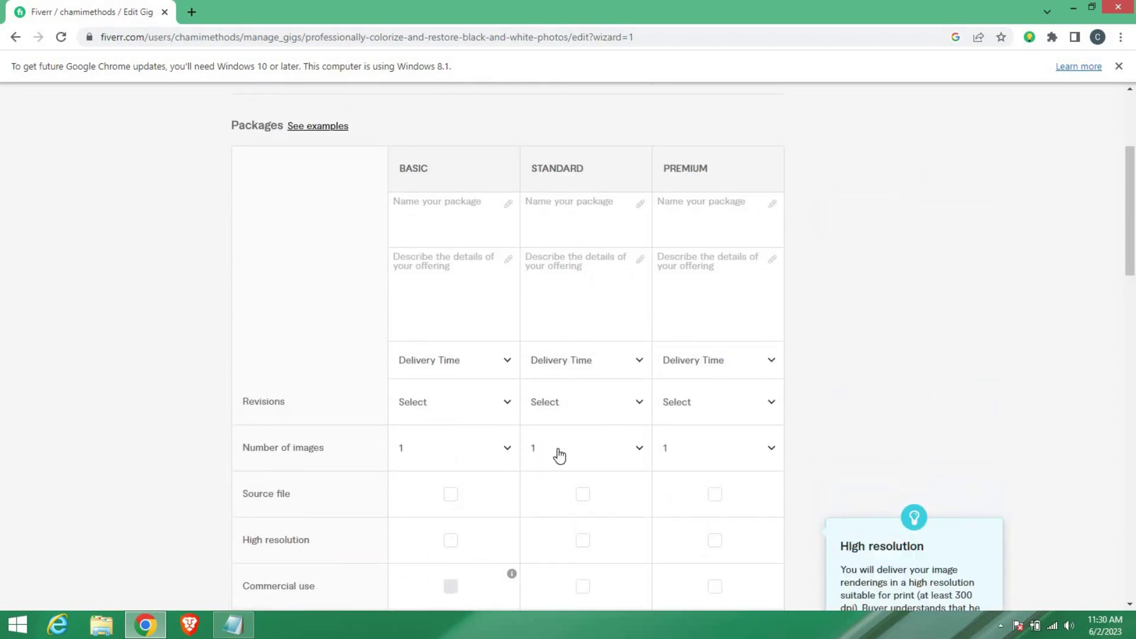
scroll(611, 363, down, 5)
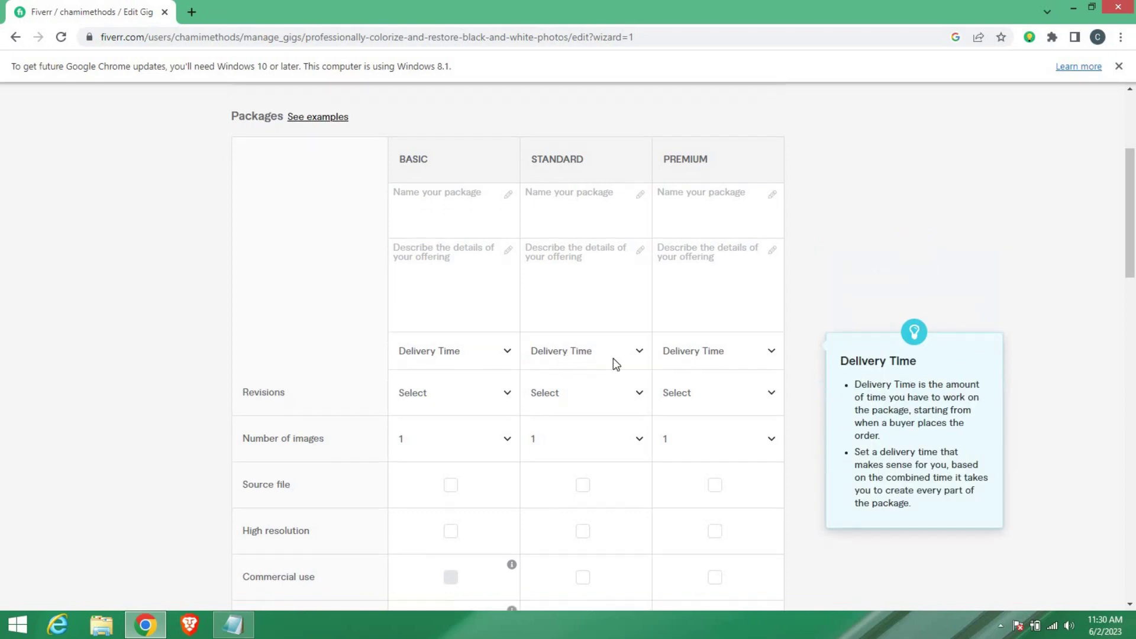
scroll(642, 358, up, 5)
scroll(547, 335, up, 2)
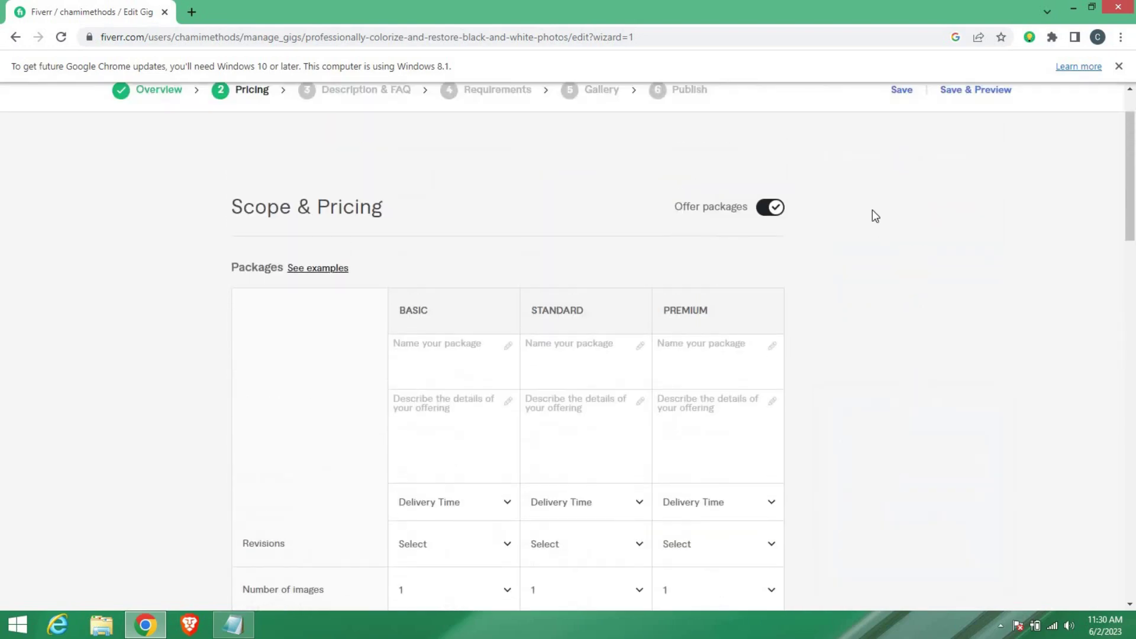
Step: Turn off Offer packages to view the Basic-only pricing table, and turn it back on
click(769, 211)
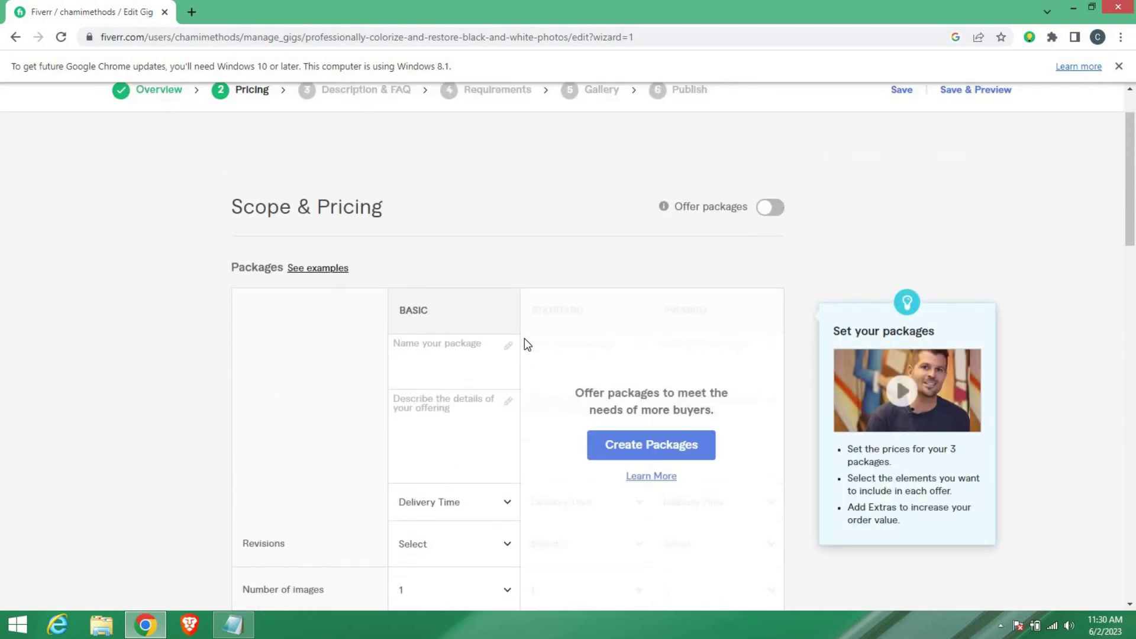
scroll(524, 345, down, 2)
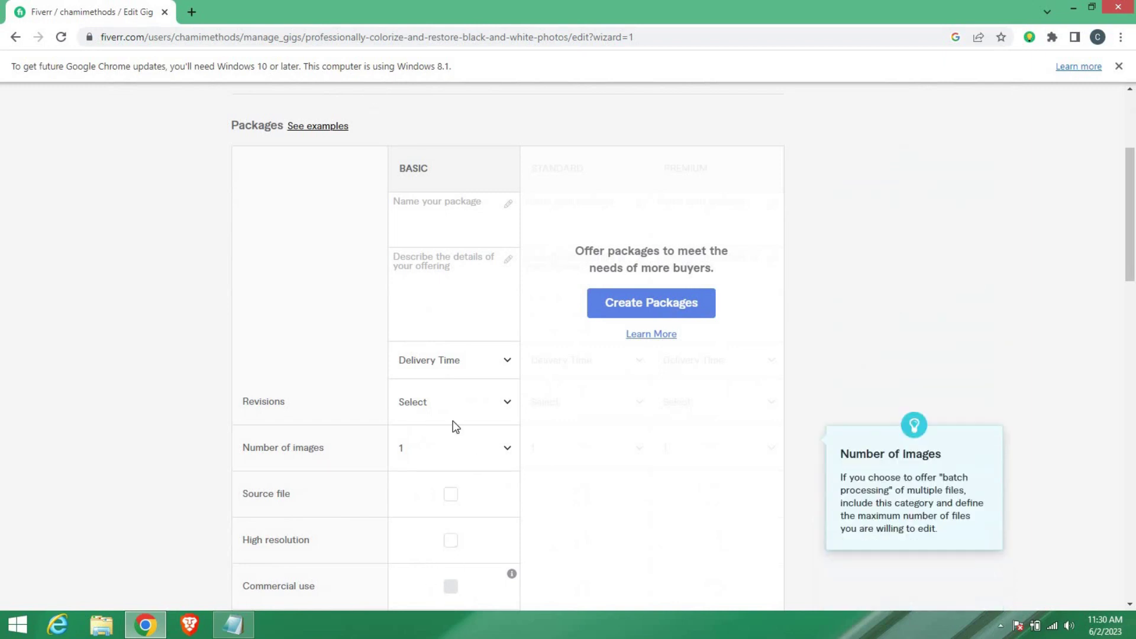
scroll(445, 431, down, 2)
scroll(715, 381, up, 4)
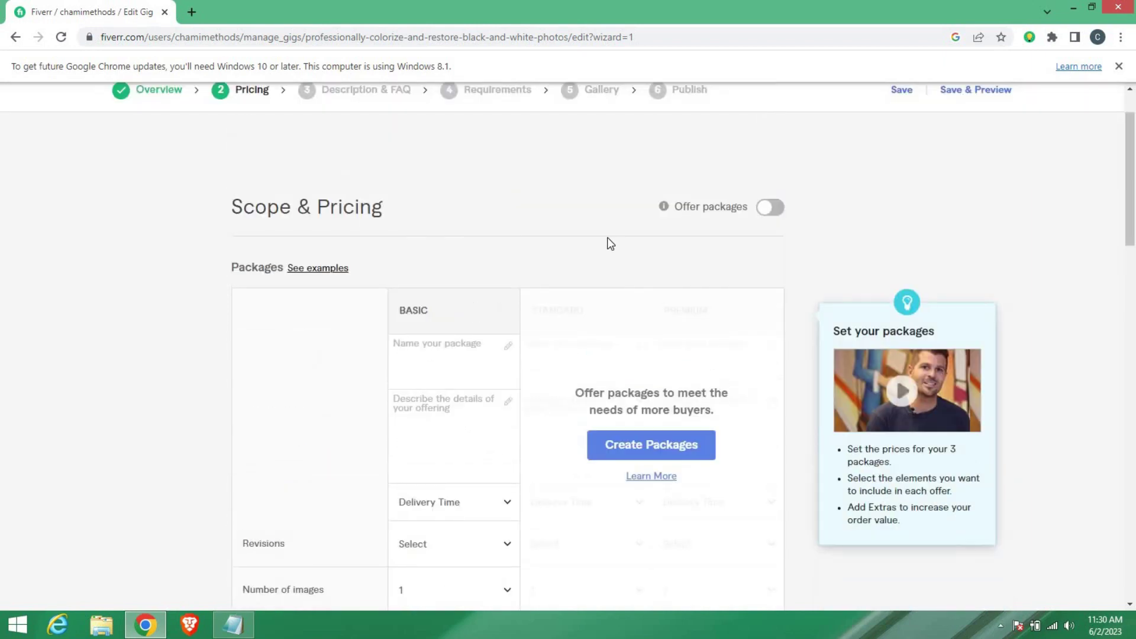
mouse_move(504, 278)
click(770, 213)
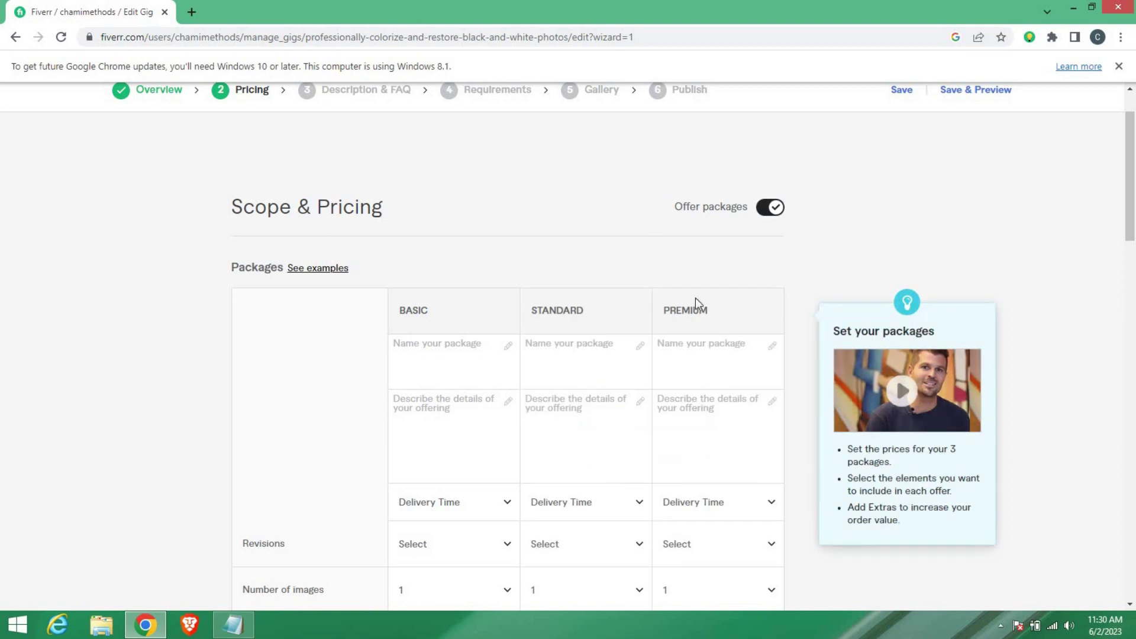
Step: Name the Basic package "Silver", the Standard package "Gold" and the Premium package "Platinum"
click(446, 352)
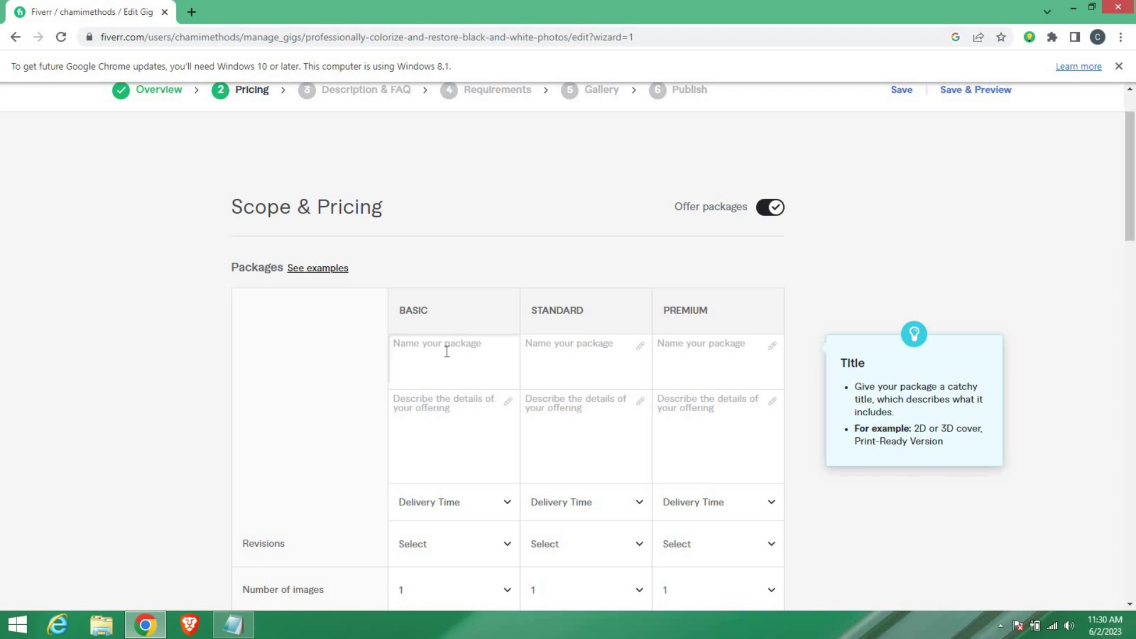
text(Silver)
click(565, 361)
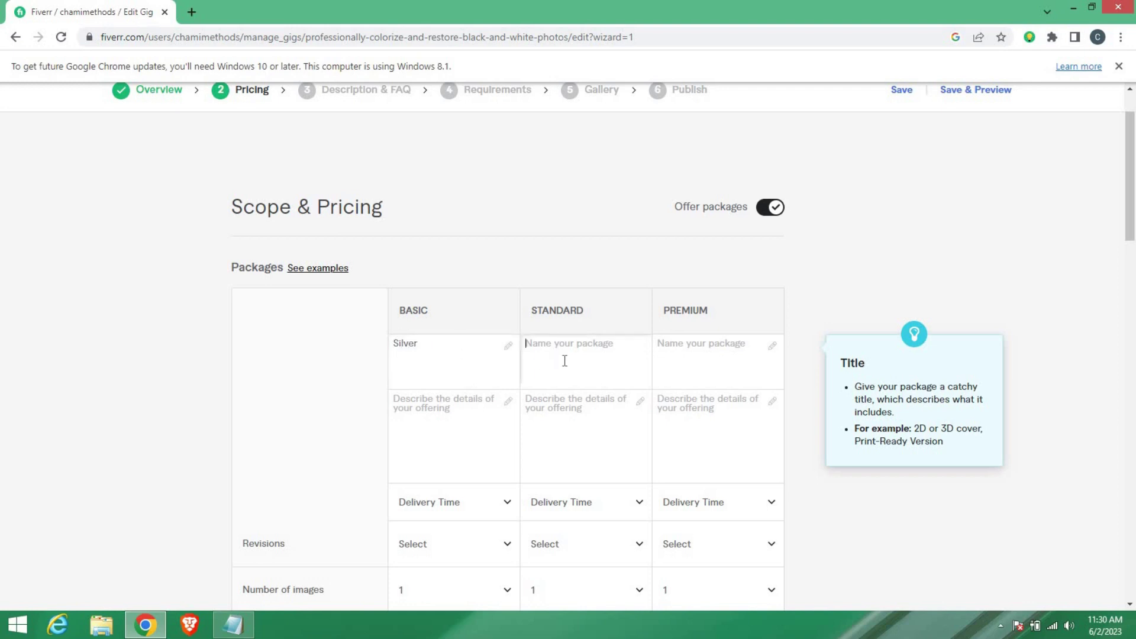
text(Gold)
click(699, 357)
text(Platinum)
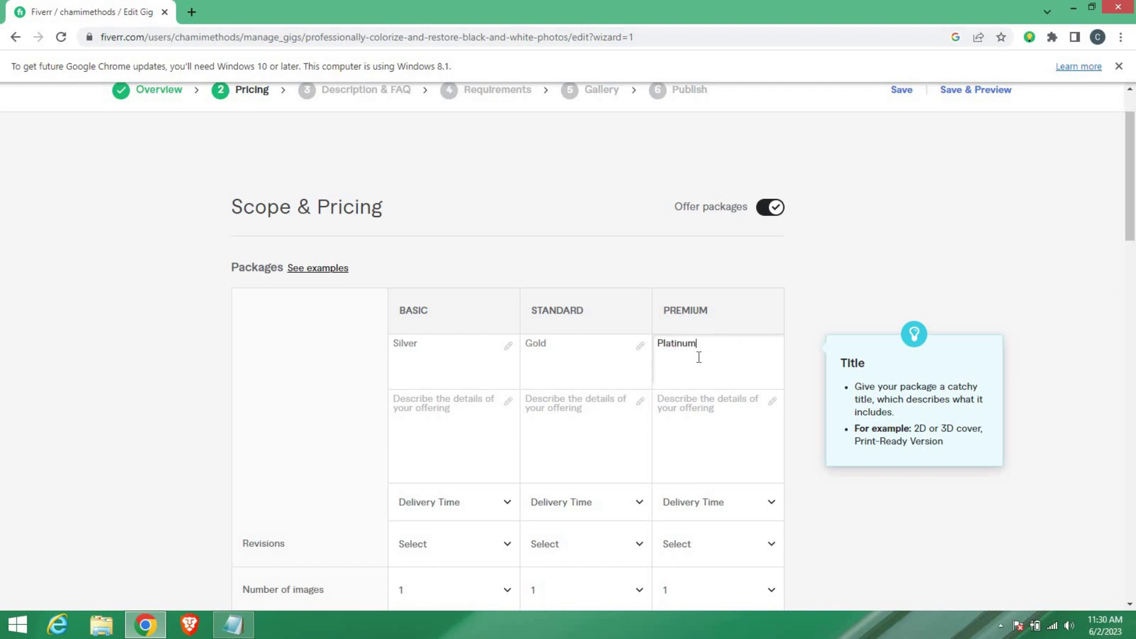
Step: Describe Basic as "I will colorize 5 Images", Standard as "I will colorize 12 Images" and Premium as "I will colorize 20Images"
click(474, 413)
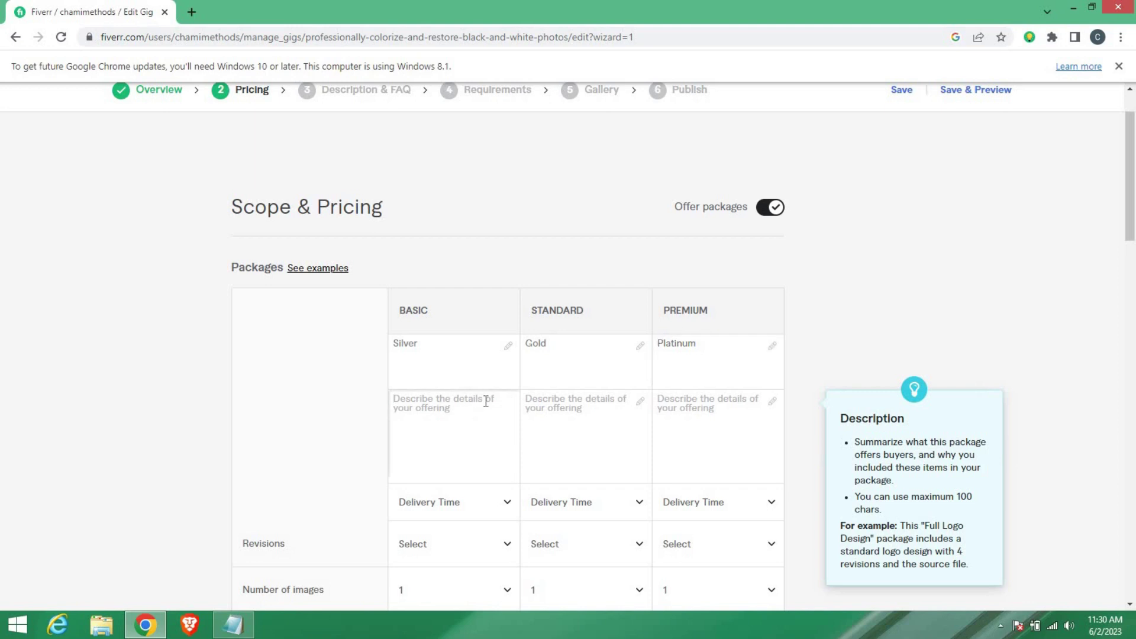
scroll(484, 402, down, 2)
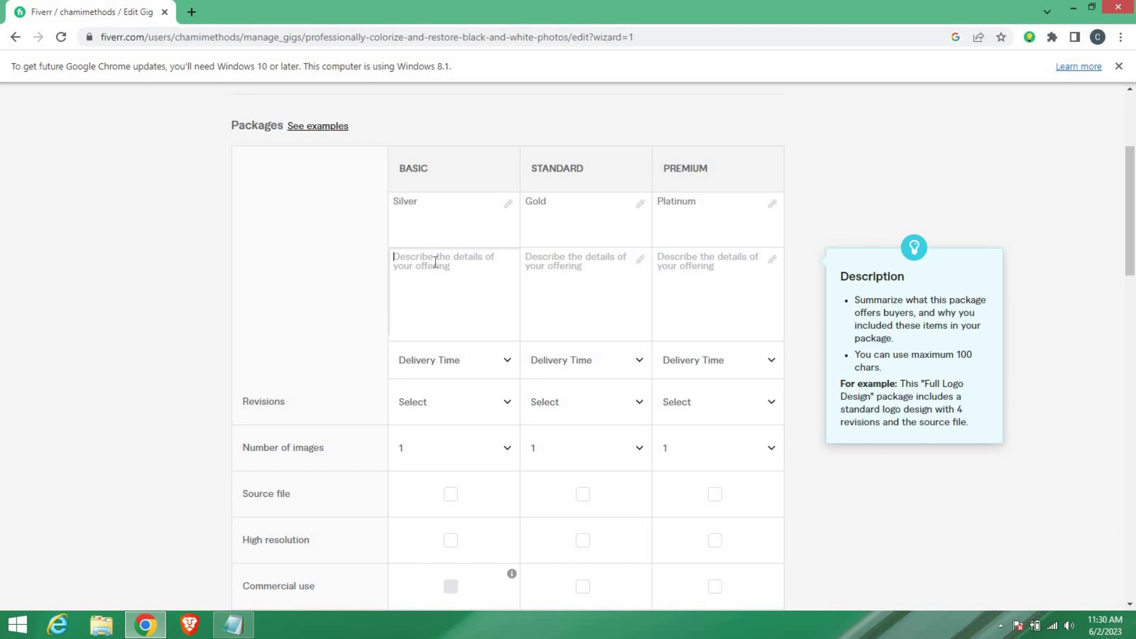
text(I will colorize 5 Images)
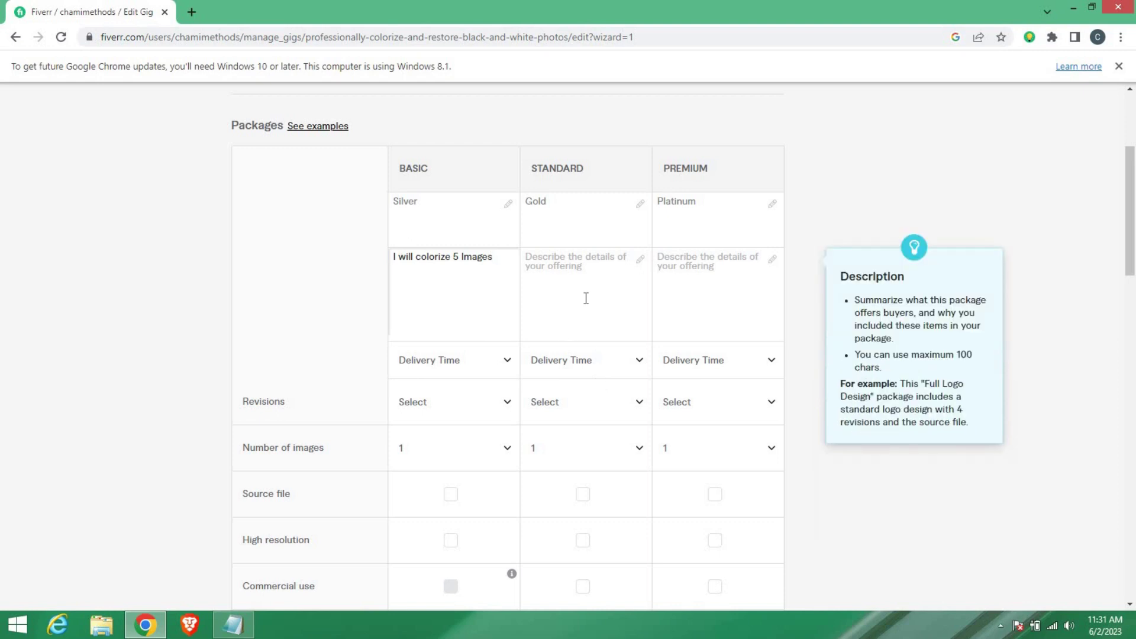
click(565, 262)
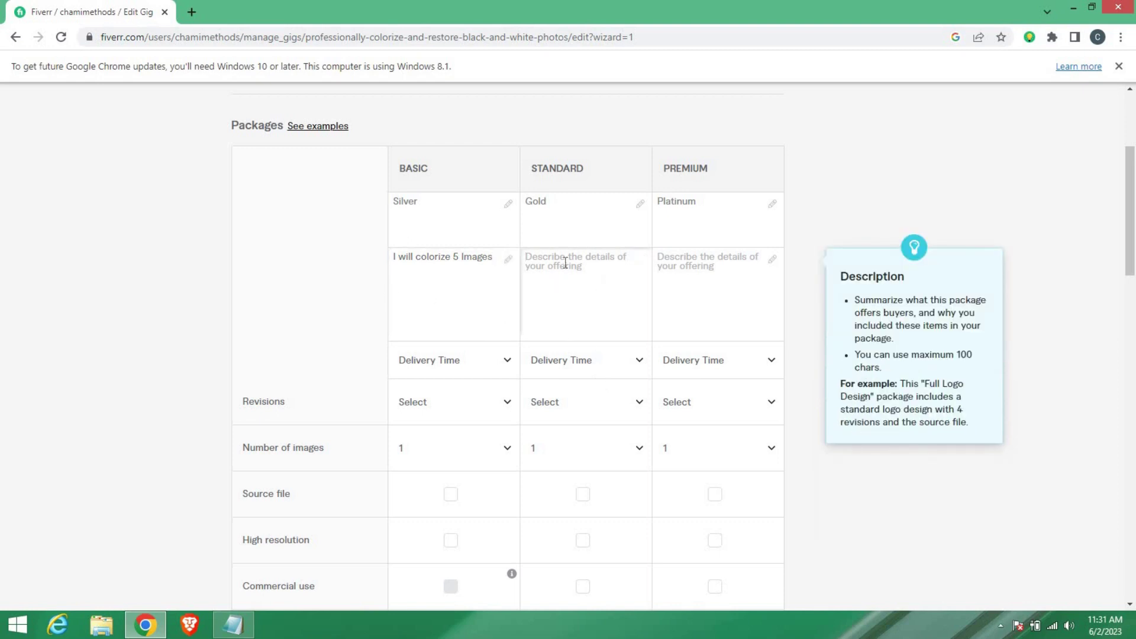
text(I will colorize 12)
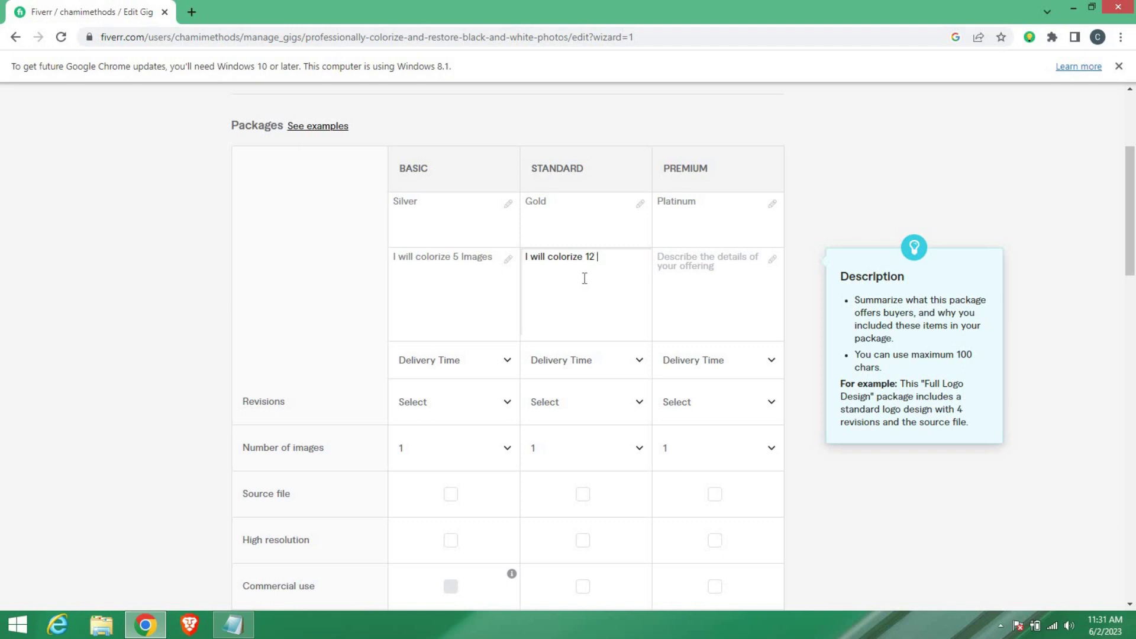
text(Images)
click(723, 274)
text(I w)
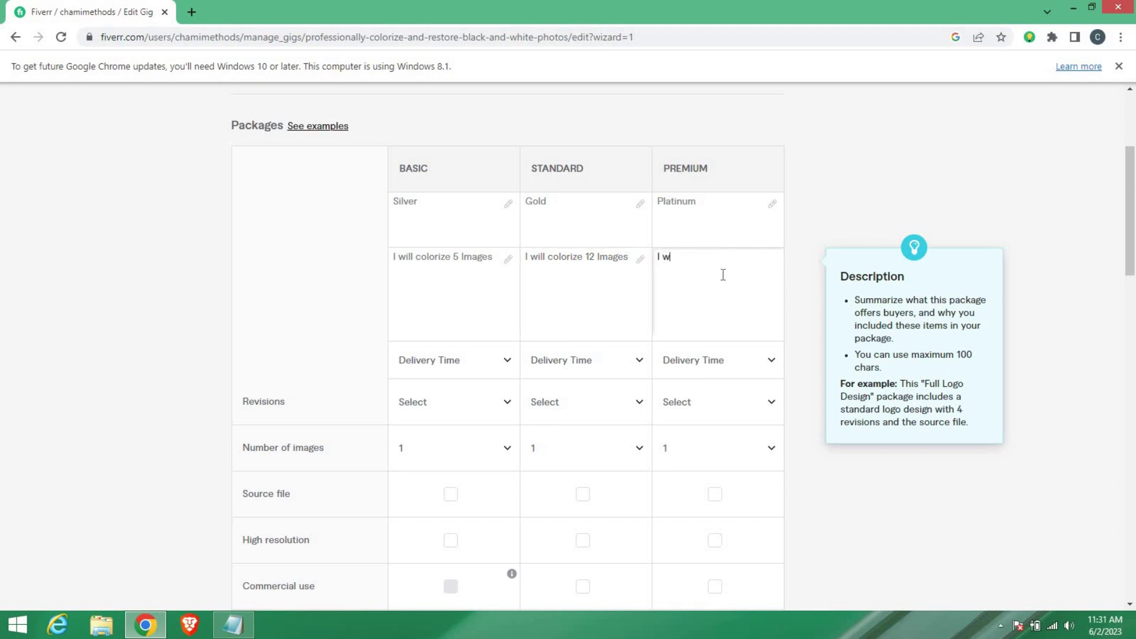
text(ill colorize)
text(20Images)
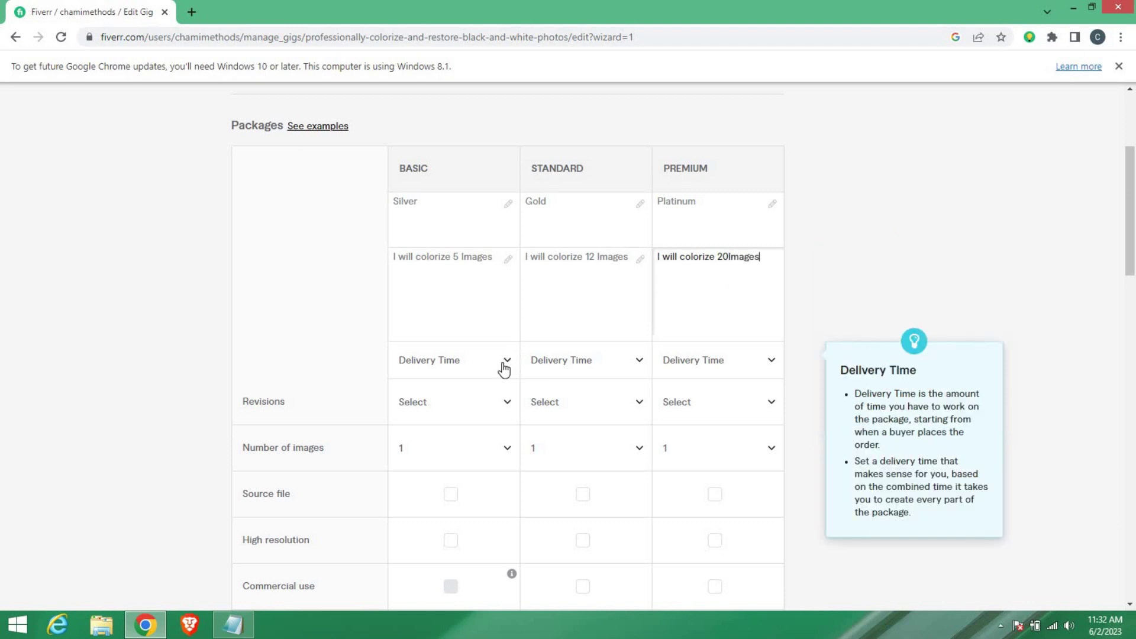
Step: Set the delivery time to 2 days for the Basic, Standard and Premium packages
click(504, 367)
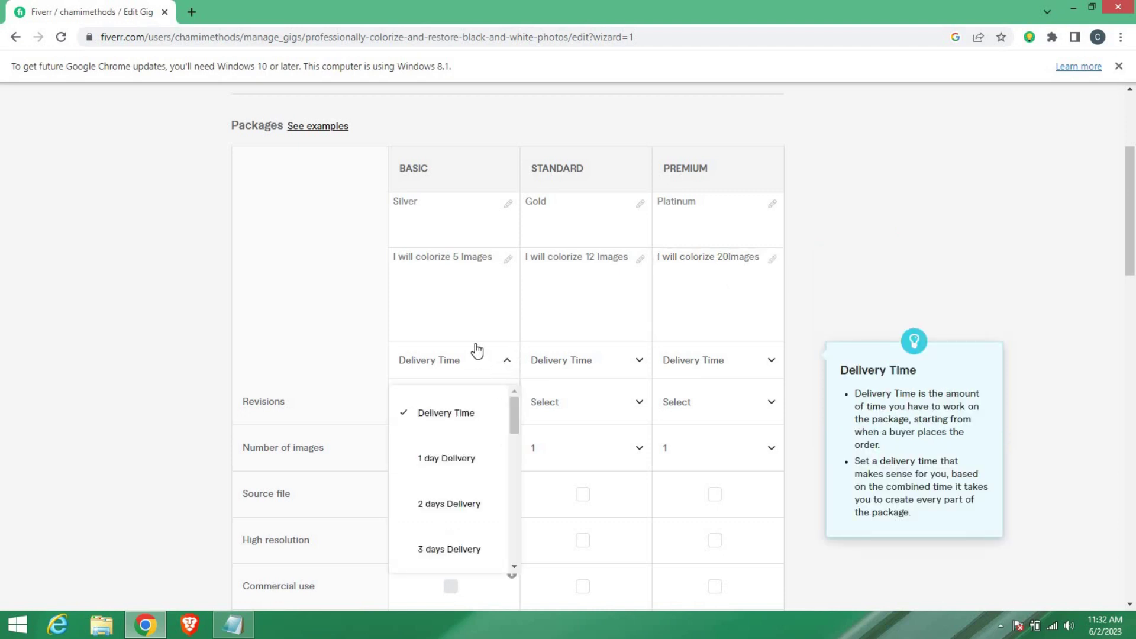
click(449, 504)
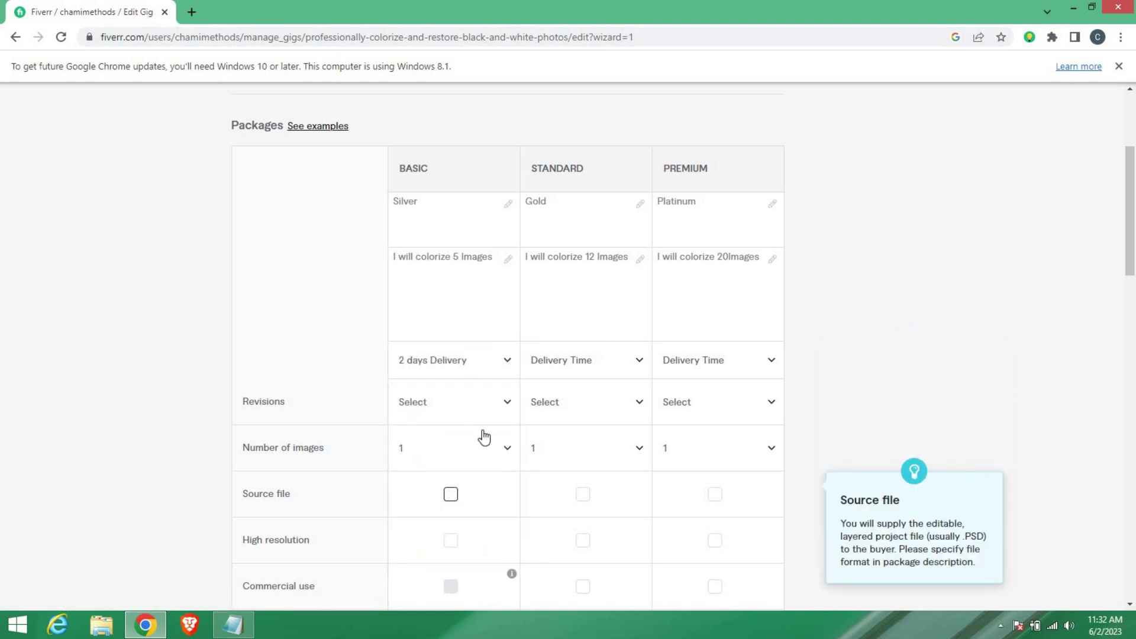
click(614, 373)
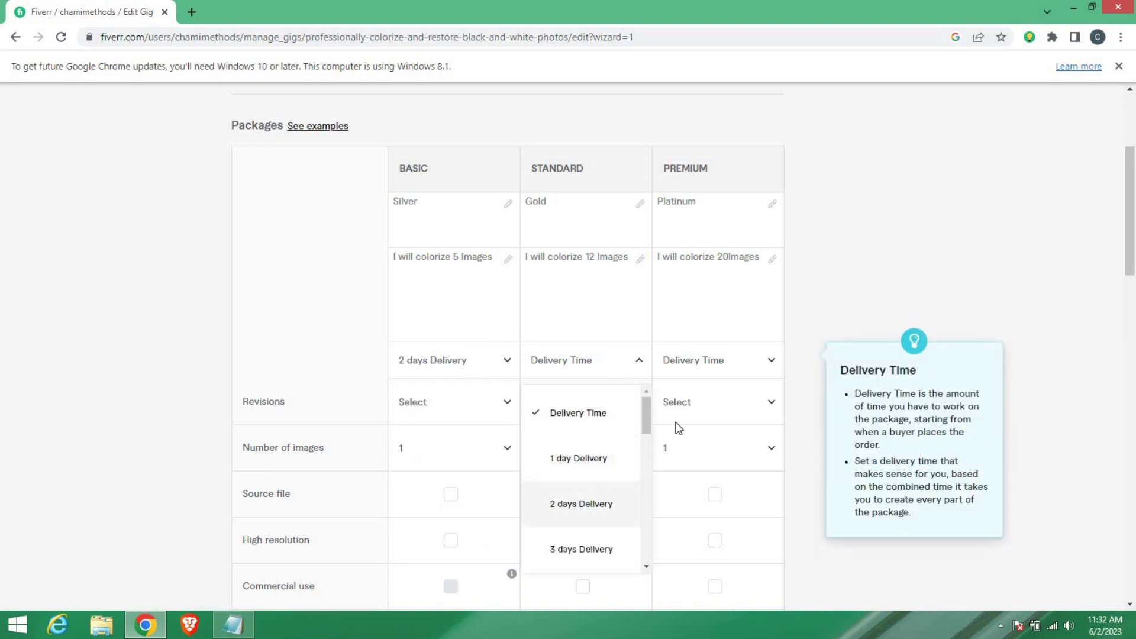
click(581, 503)
click(697, 364)
click(690, 503)
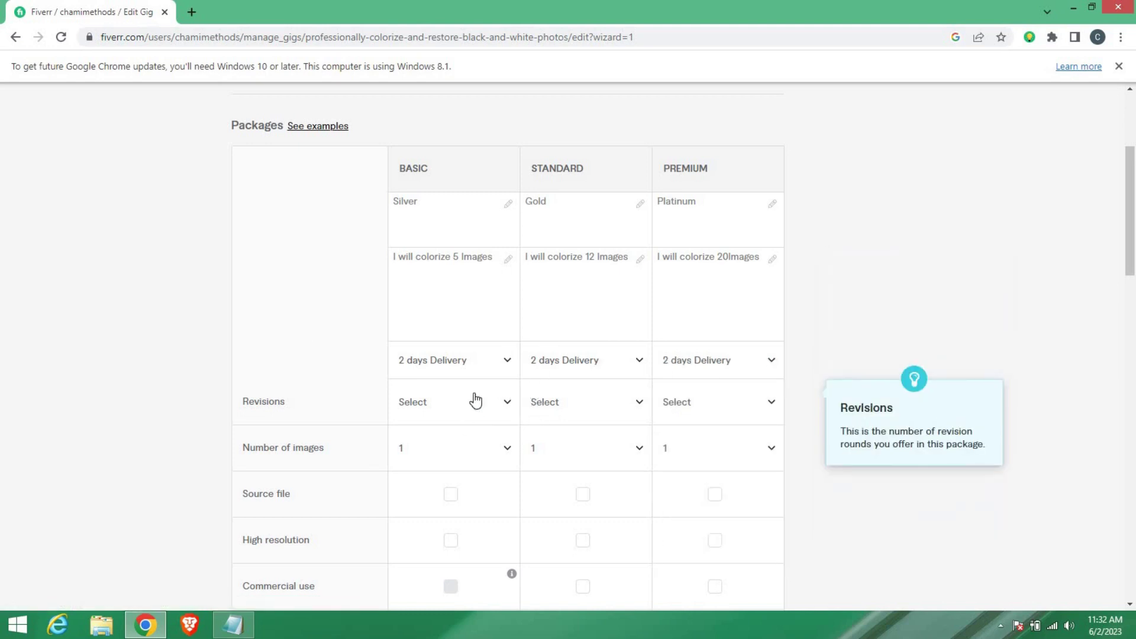
Step: Set the number of revisions to 0 for the Basic, Standard and Premium packages
scroll(393, 340, down, 3)
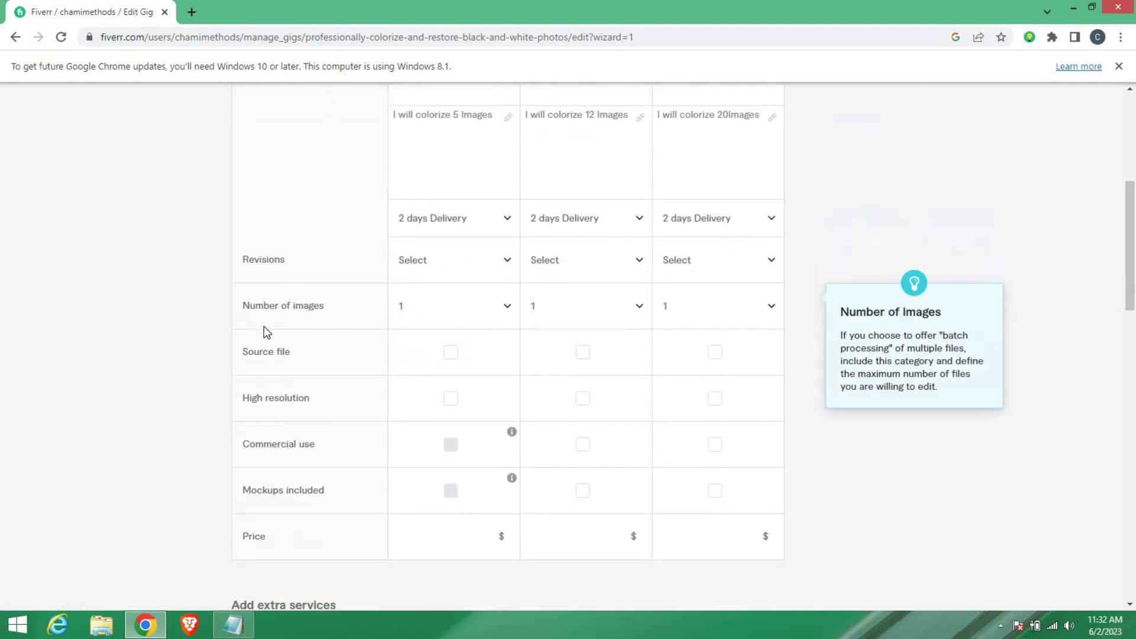
click(506, 266)
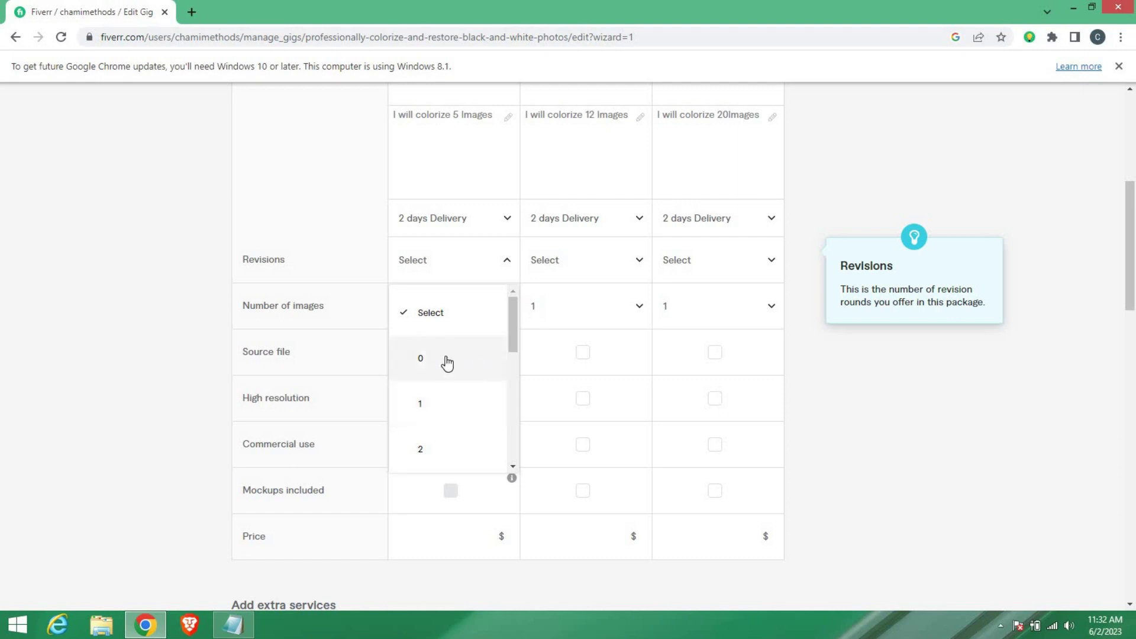
click(420, 359)
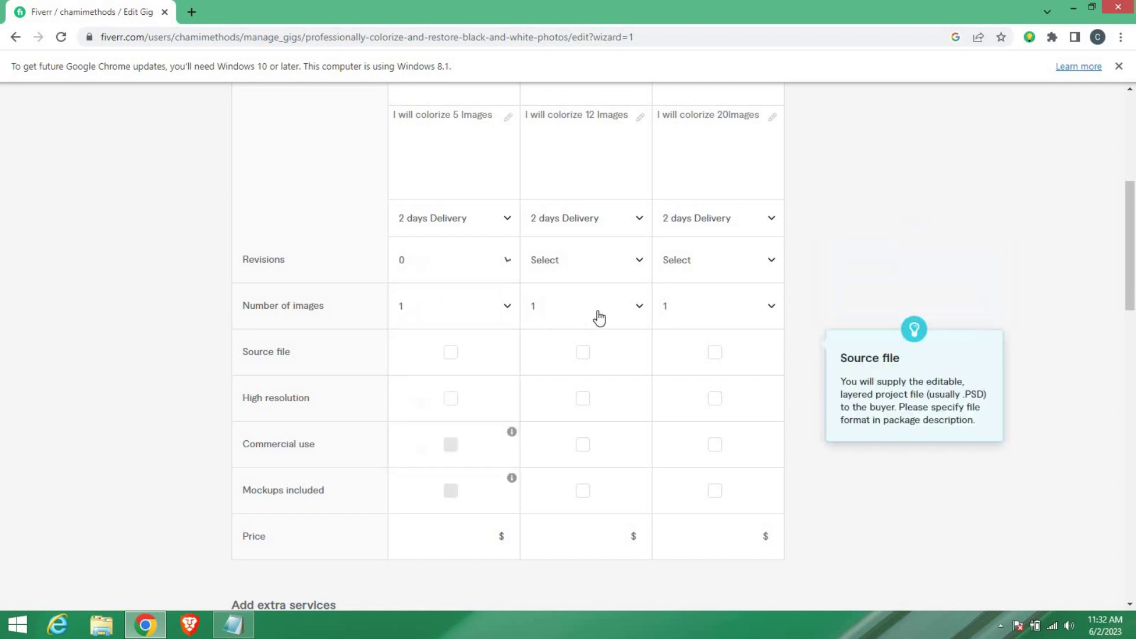
click(610, 271)
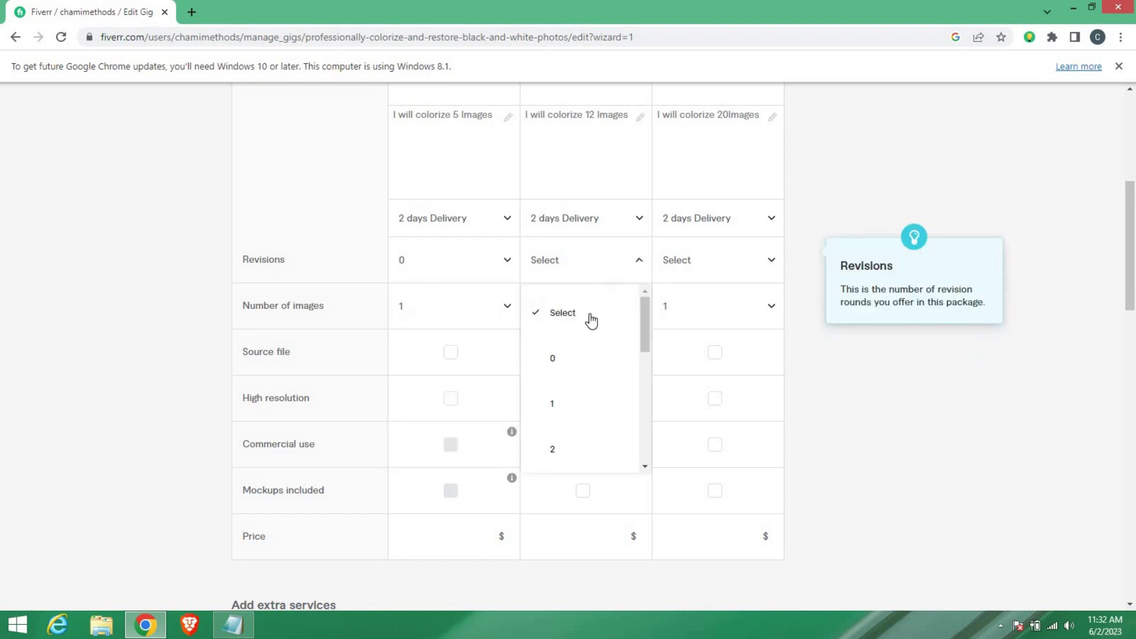
click(601, 356)
click(743, 272)
click(708, 354)
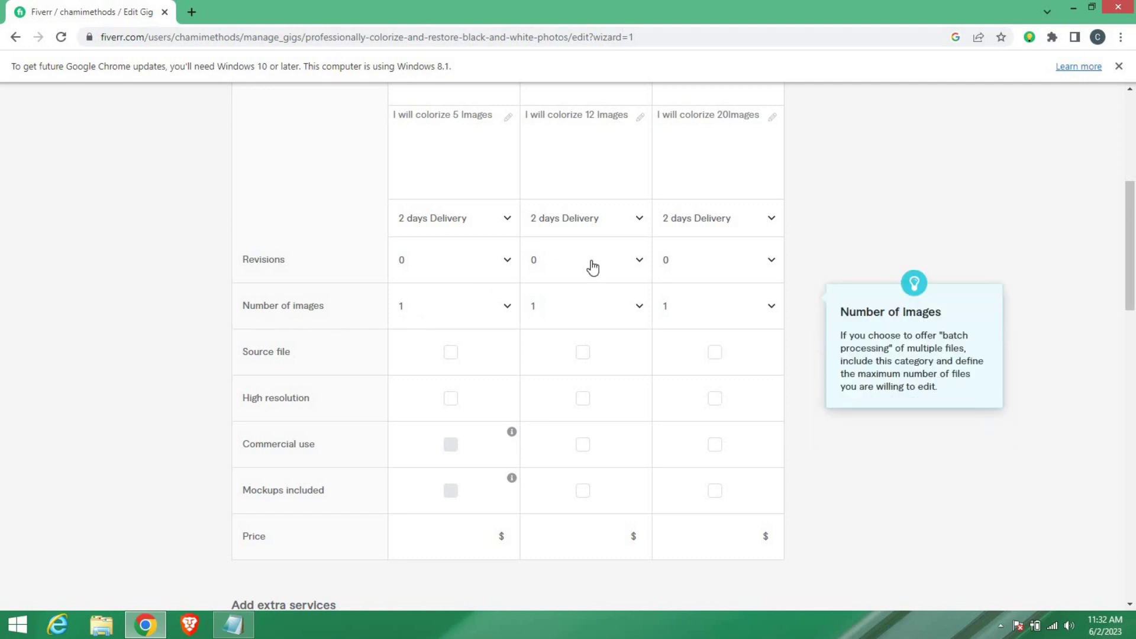
Step: Set the number of images to 5 for Basic, 12 for Standard and 20 for Premium
scroll(477, 349, up, 1)
click(506, 379)
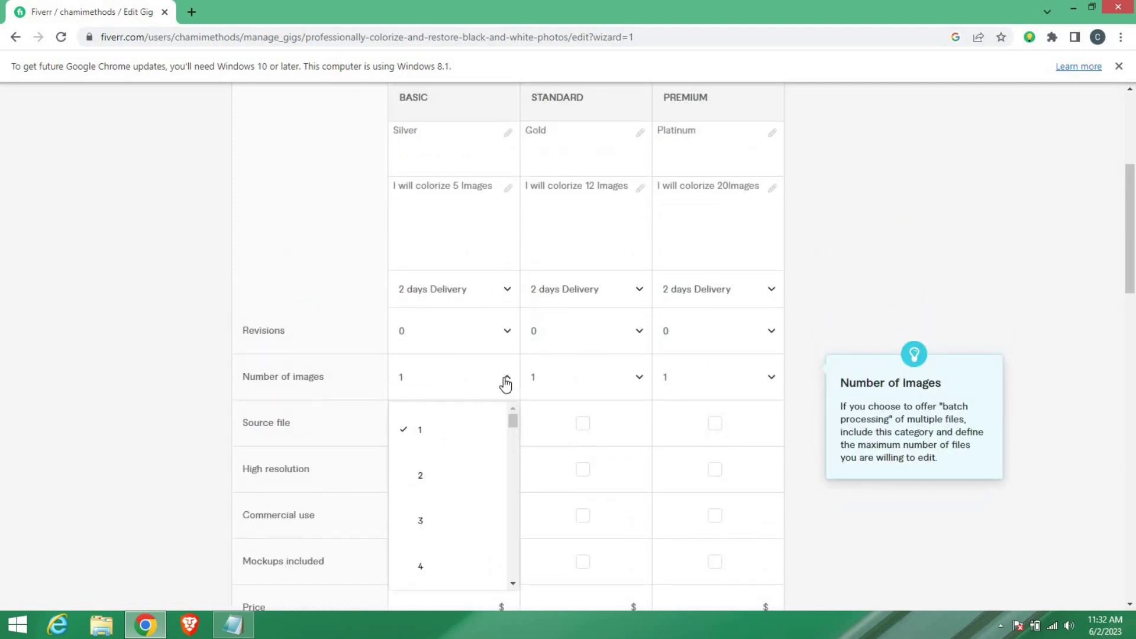
scroll(450, 529, down, 1)
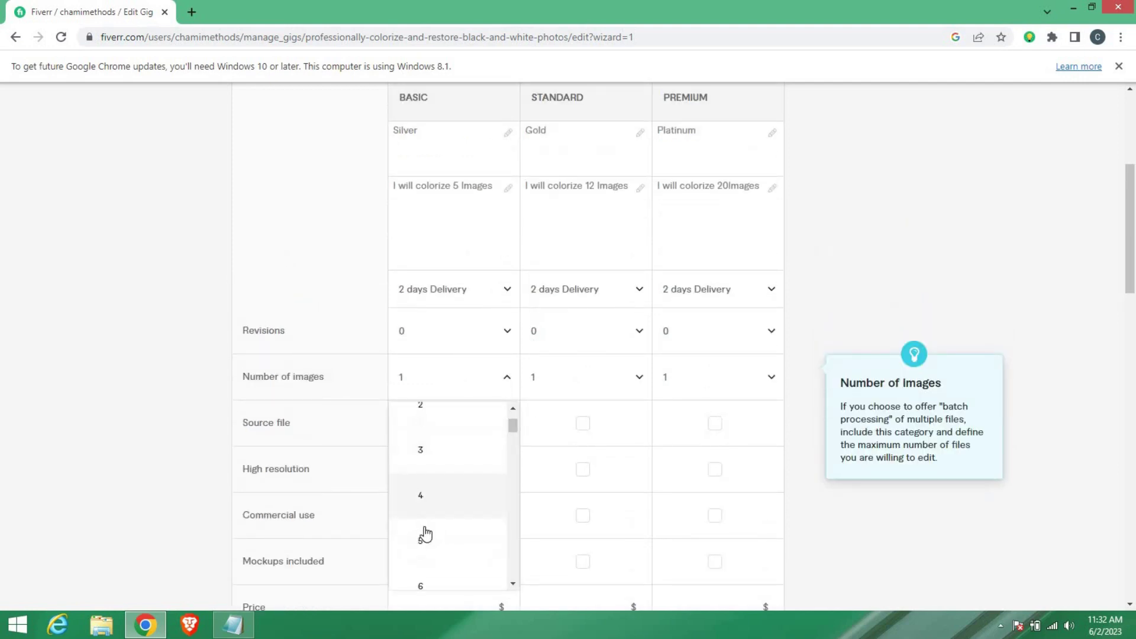
click(419, 544)
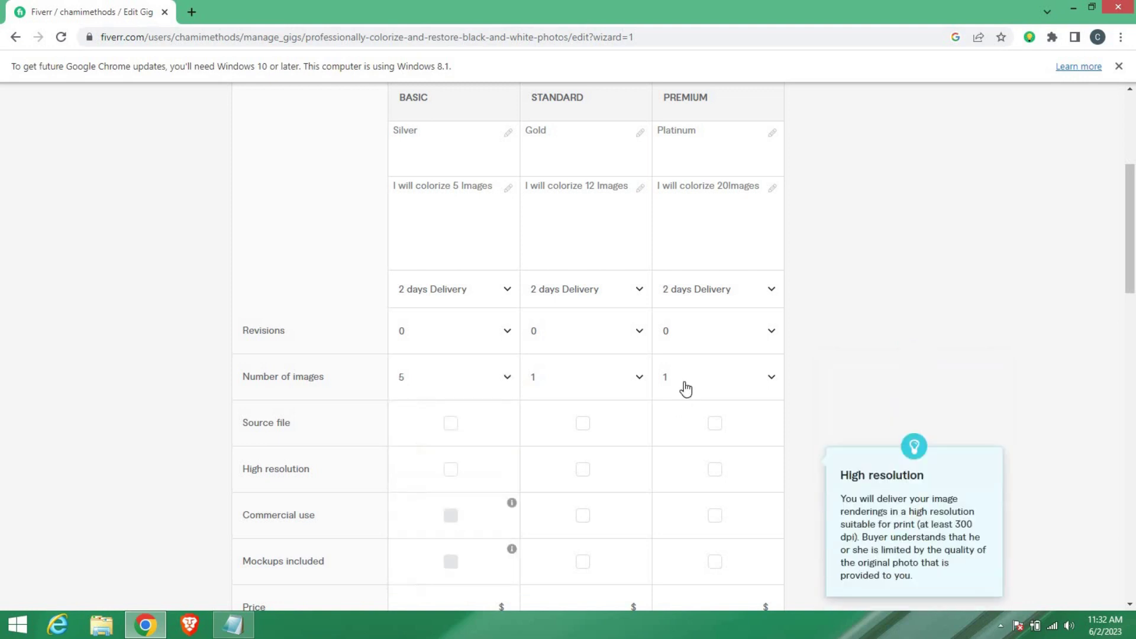
click(627, 380)
scroll(601, 473, down, 7)
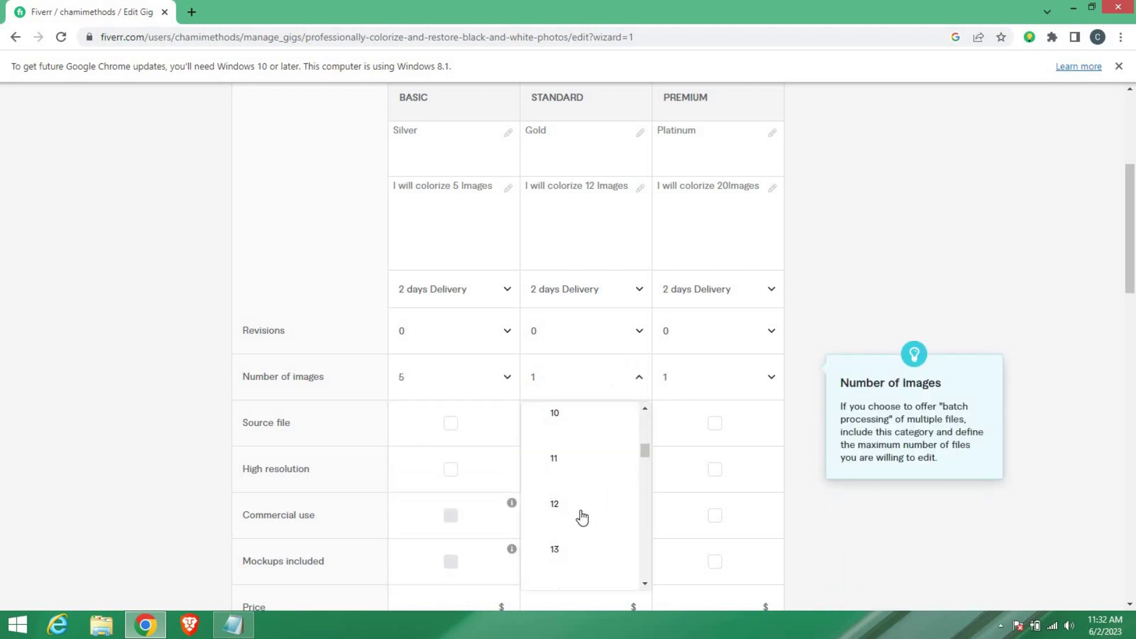
click(591, 506)
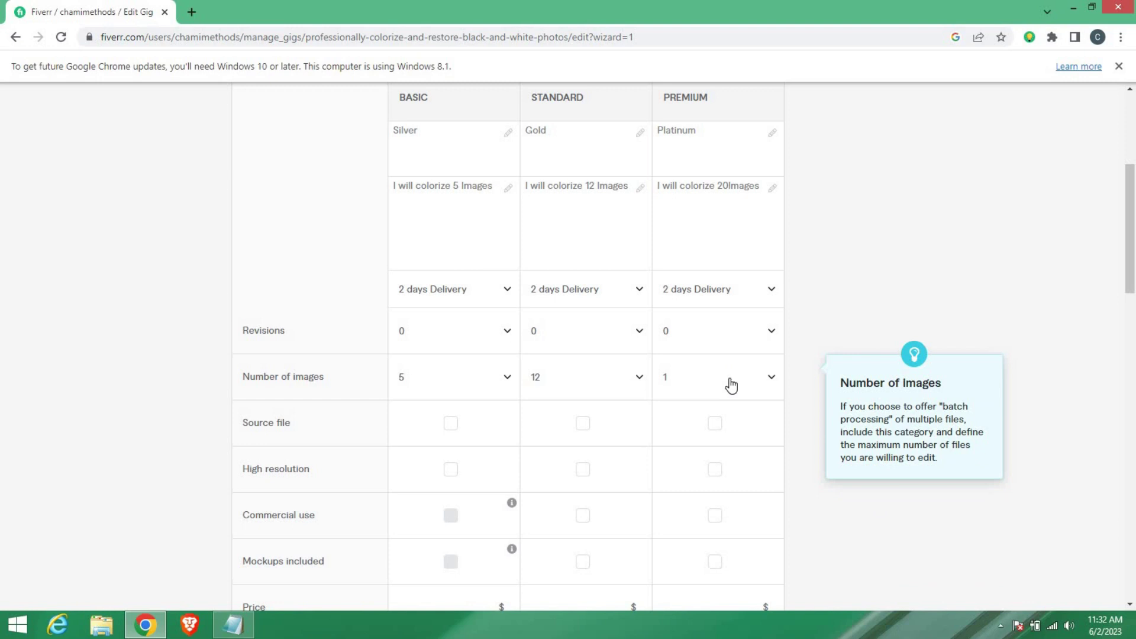
click(731, 385)
scroll(741, 494, down, 8)
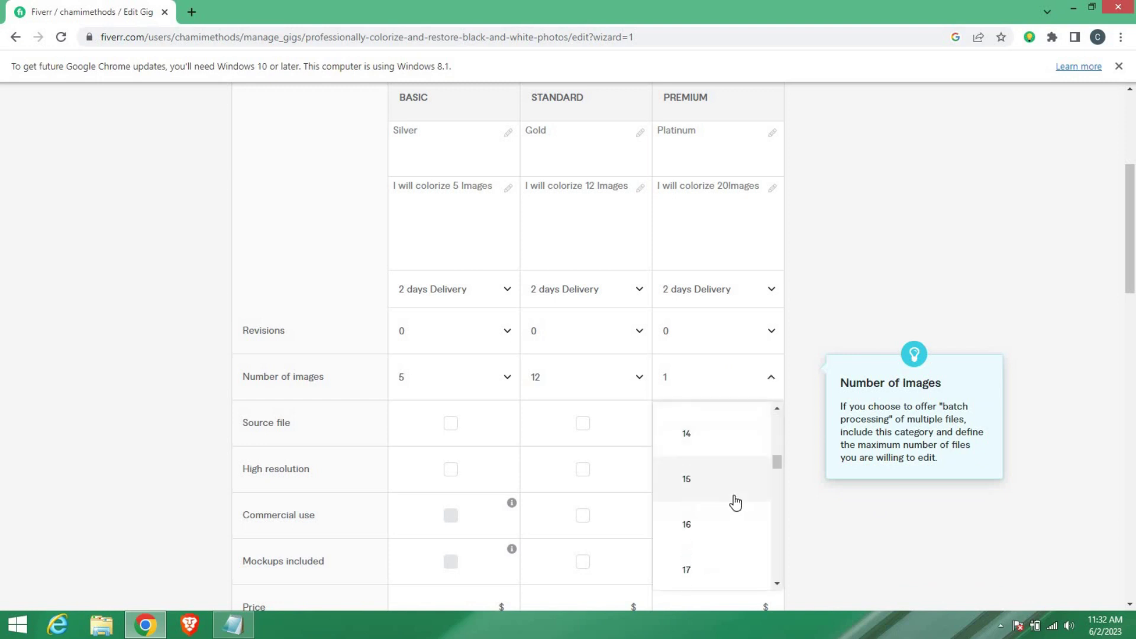
scroll(736, 503, down, 4)
click(686, 442)
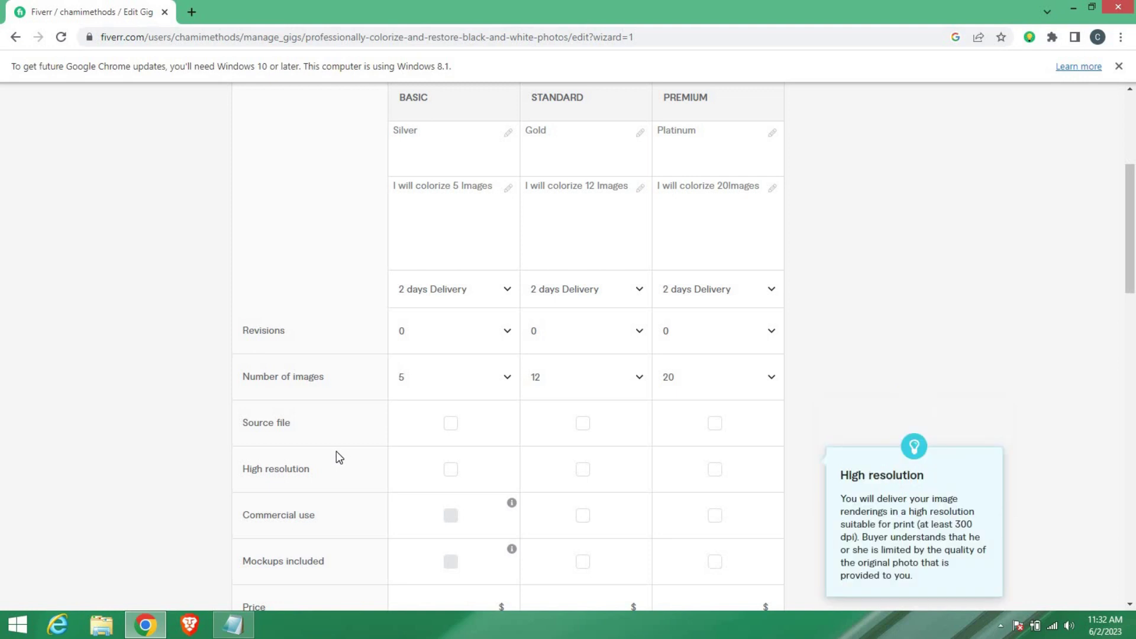
Step: Price the Basic package at $5, the Standard package at $10 and the Premium package at $15
scroll(185, 322, down, 1)
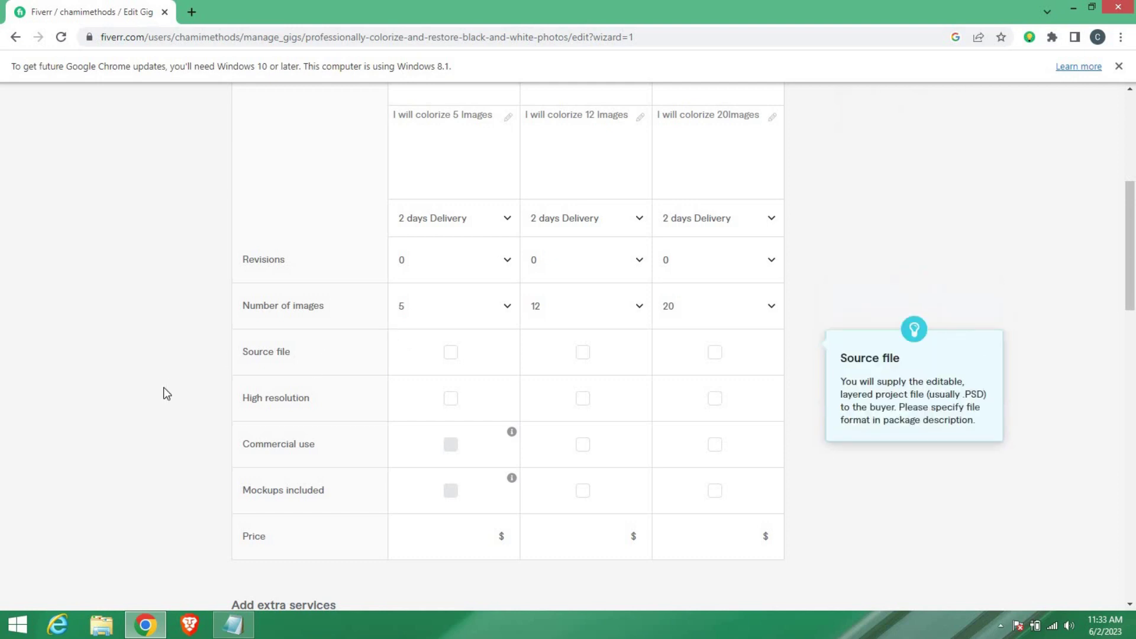
scroll(355, 347, down, 1)
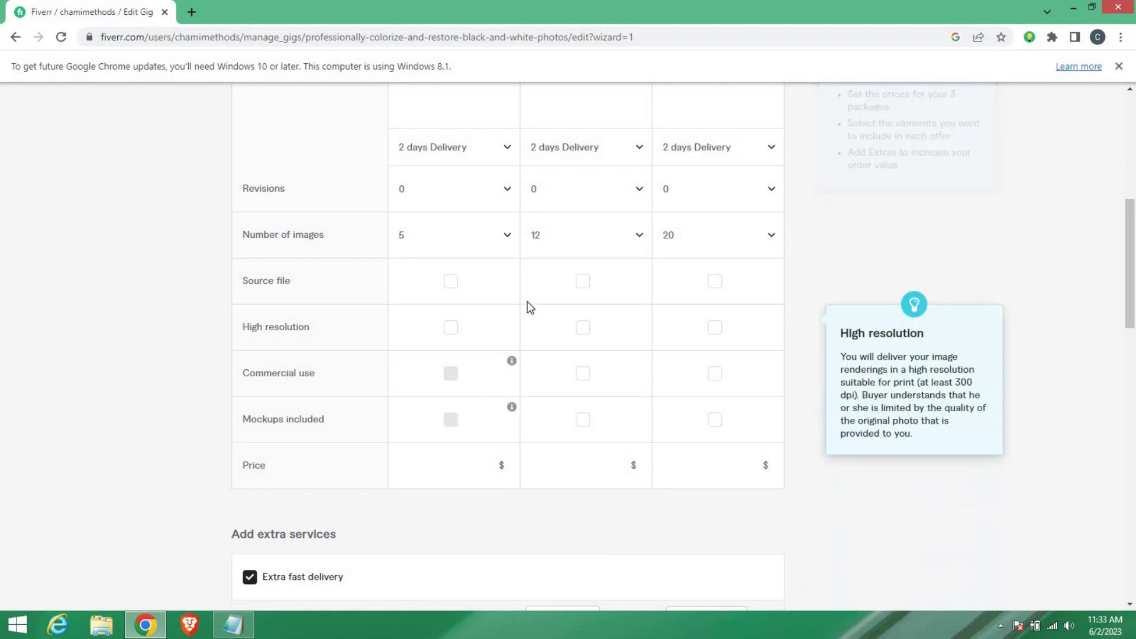
click(482, 470)
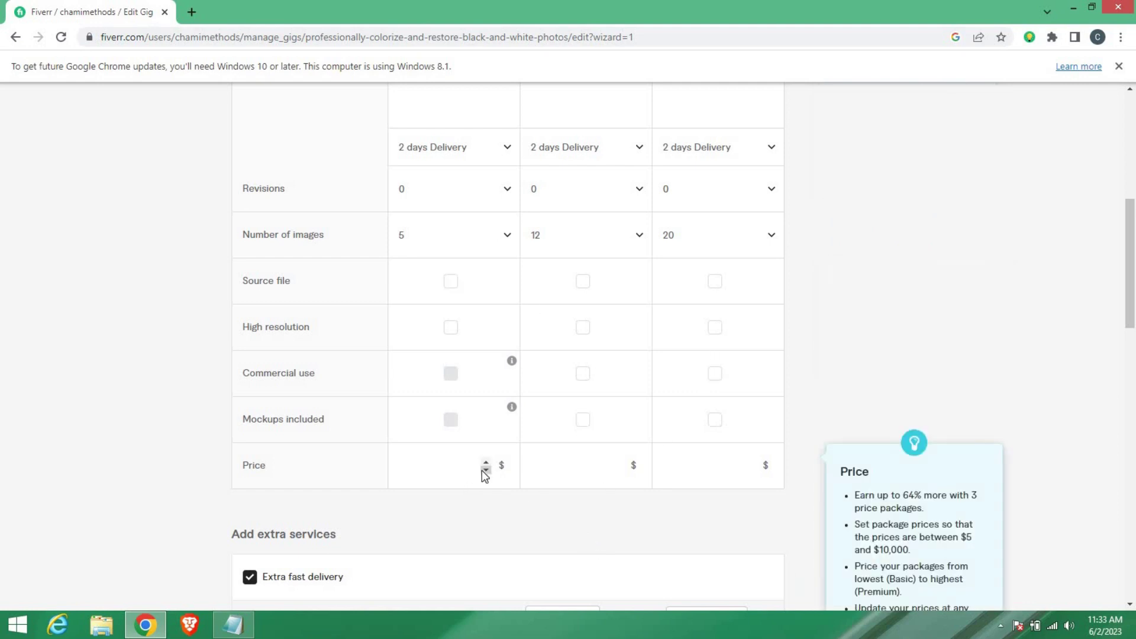
text(5)
click(602, 466)
text(10)
click(680, 466)
text(15)
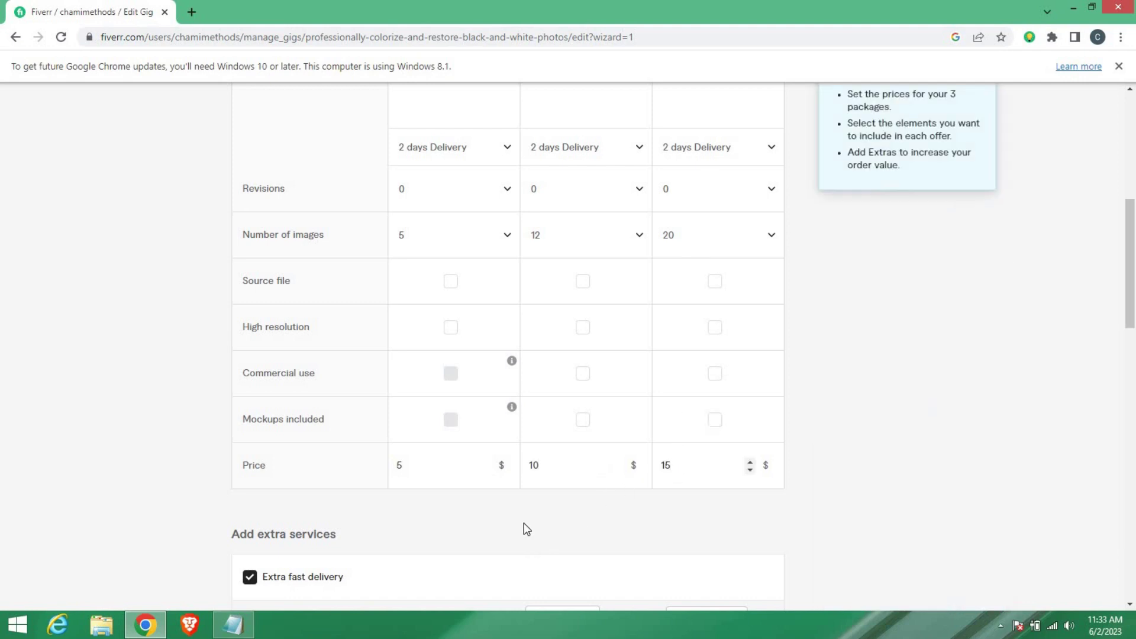
Step: Set the extra fast delivery time to 1 day for the Basic and Standard packages
scroll(525, 528, down, 2)
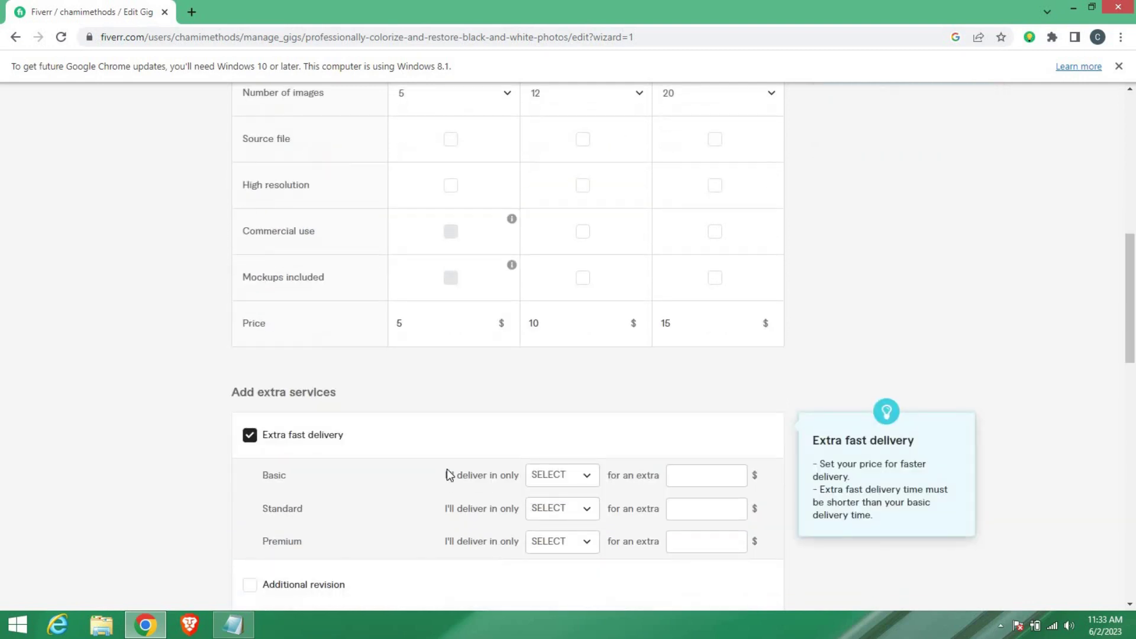
scroll(459, 478, down, 2)
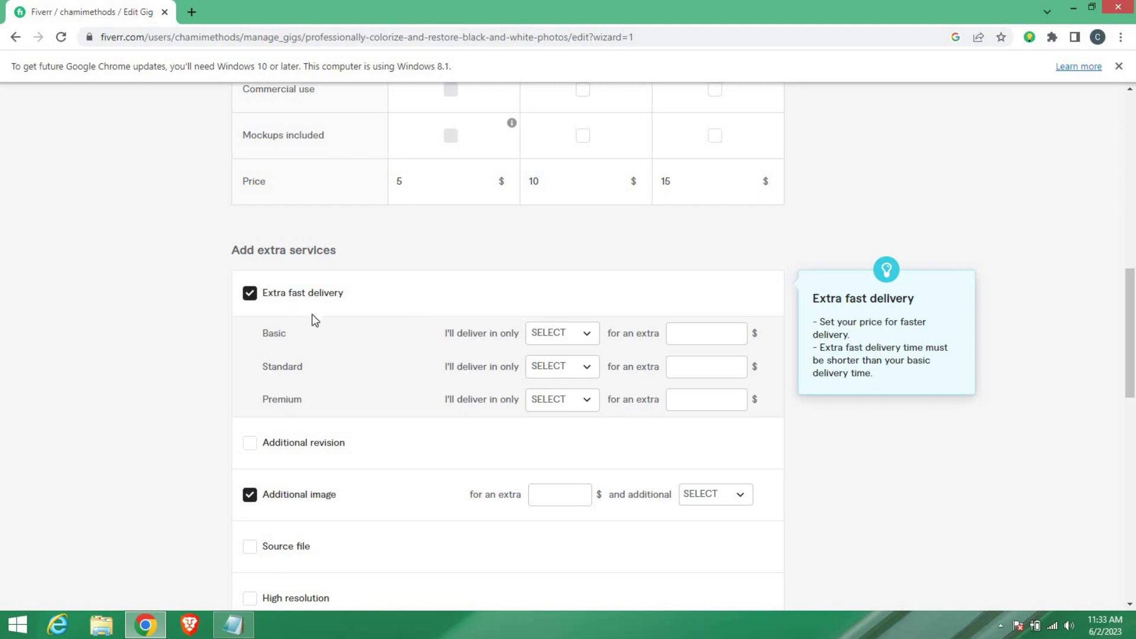
scroll(233, 231, up, 1)
scroll(443, 357, down, 1)
click(578, 336)
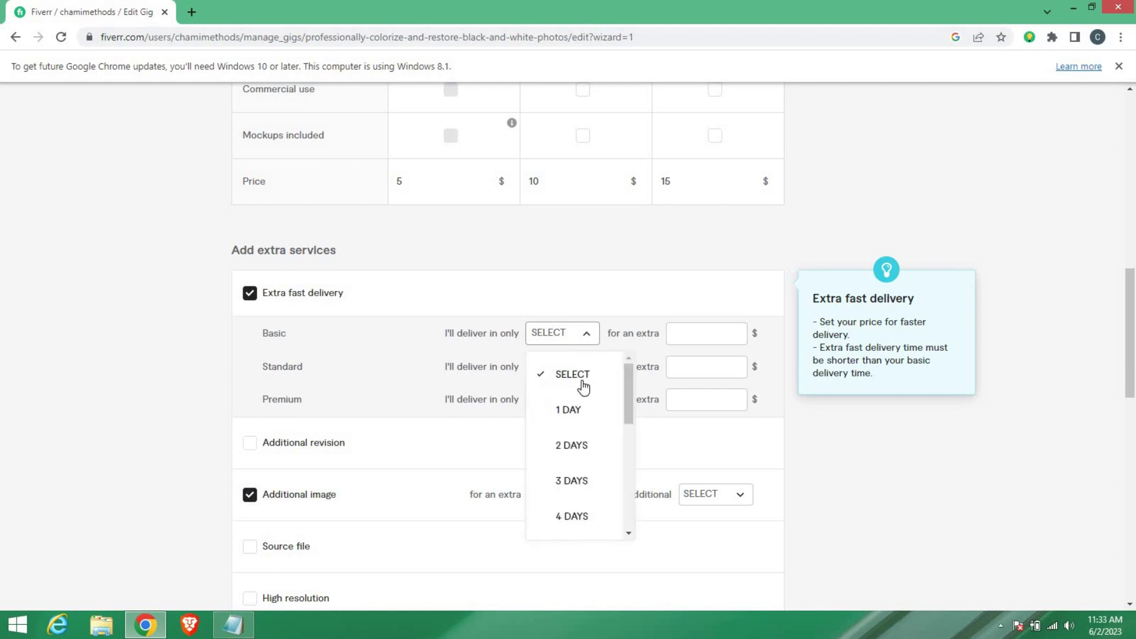
click(580, 414)
click(720, 336)
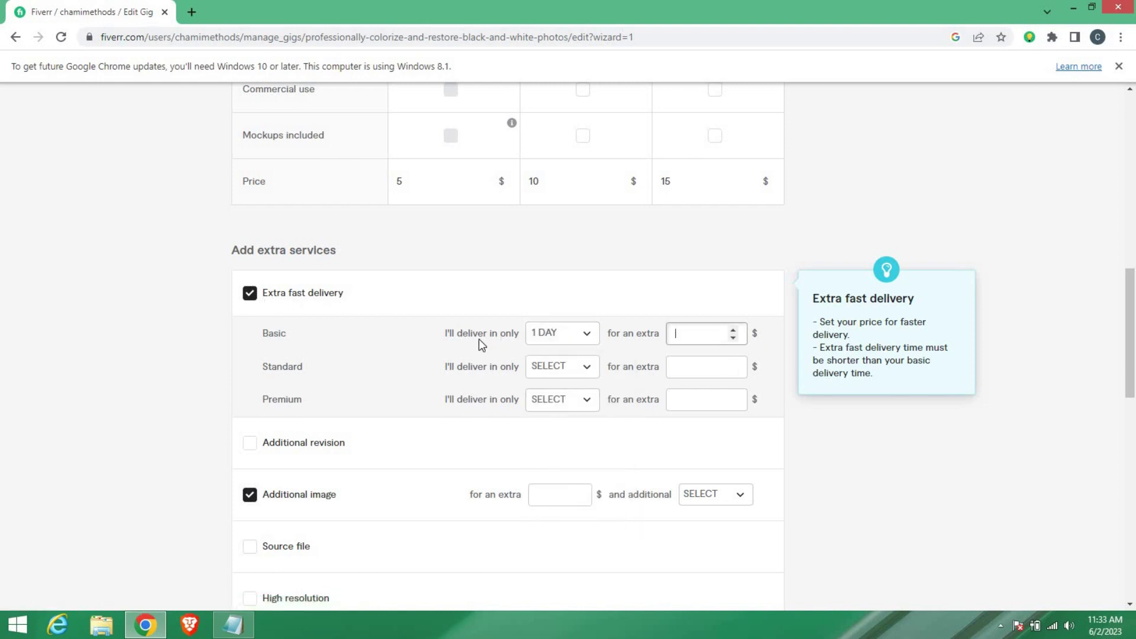
click(558, 368)
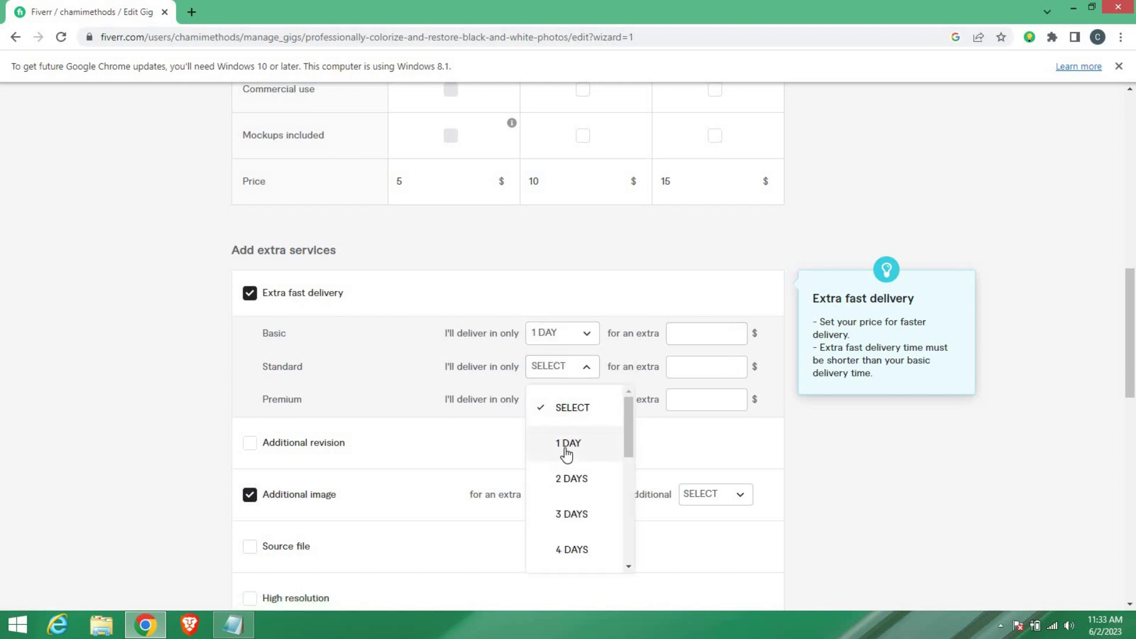
click(566, 449)
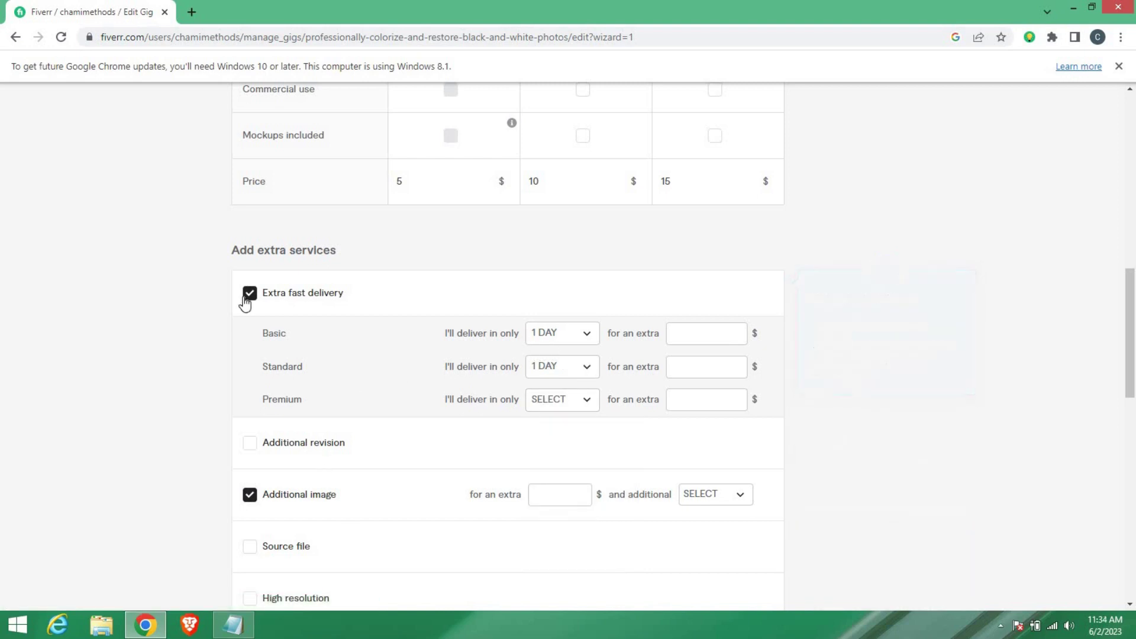
Step: Clear the extra fast delivery times chosen for the Basic and Standard packages
scroll(584, 408, down, 2)
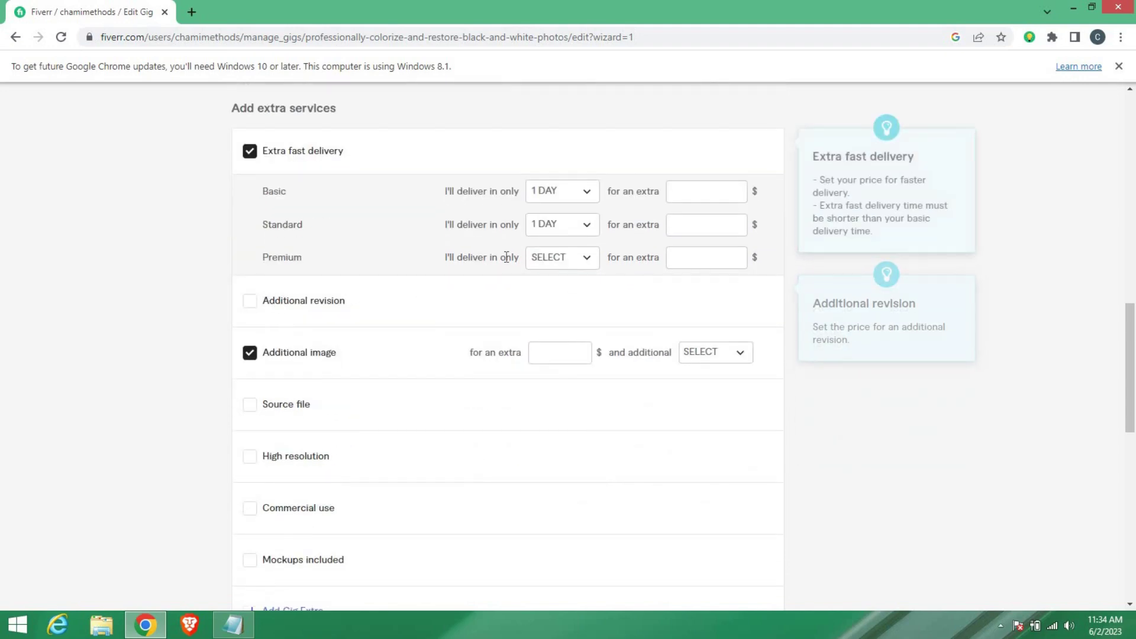
scroll(491, 264, up, 9)
scroll(488, 319, down, 2)
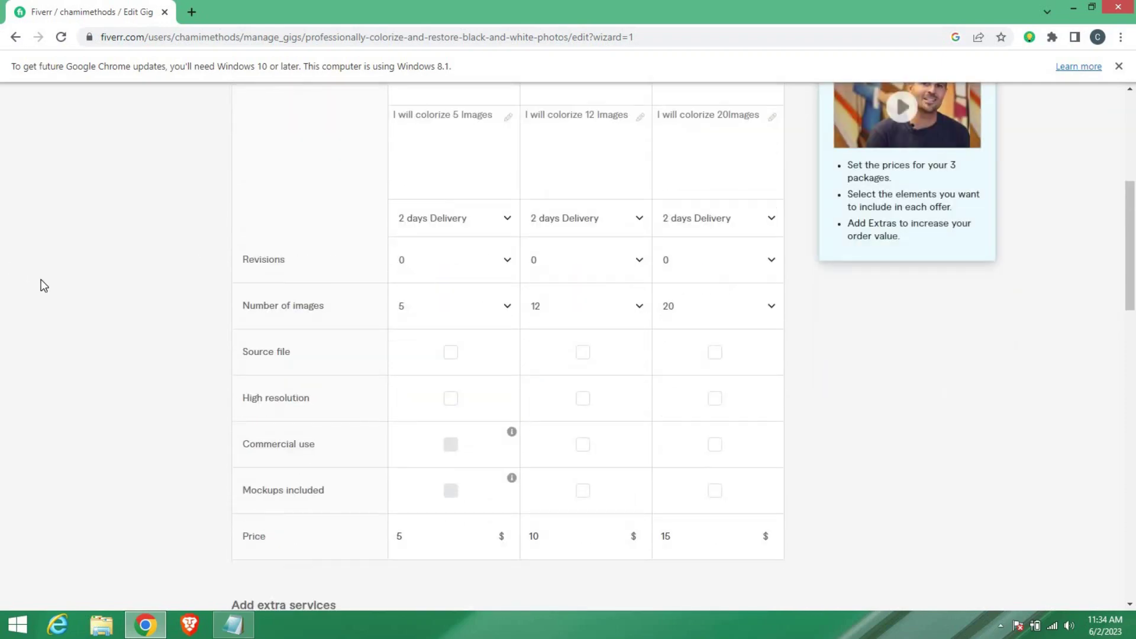
mouse_move(502, 257)
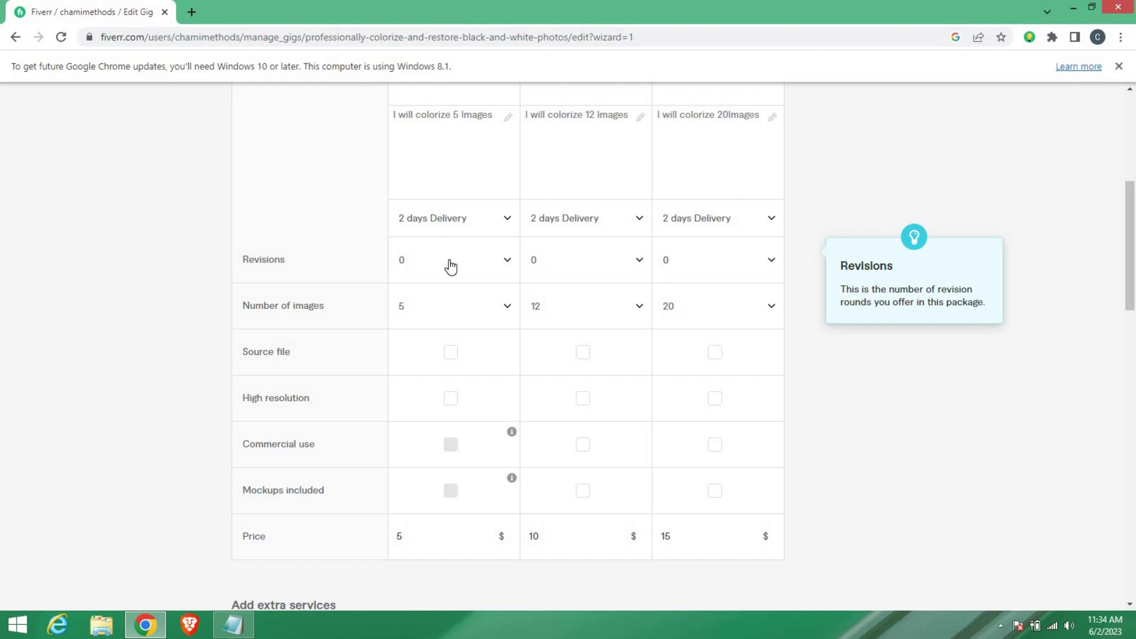
scroll(408, 260, down, 3)
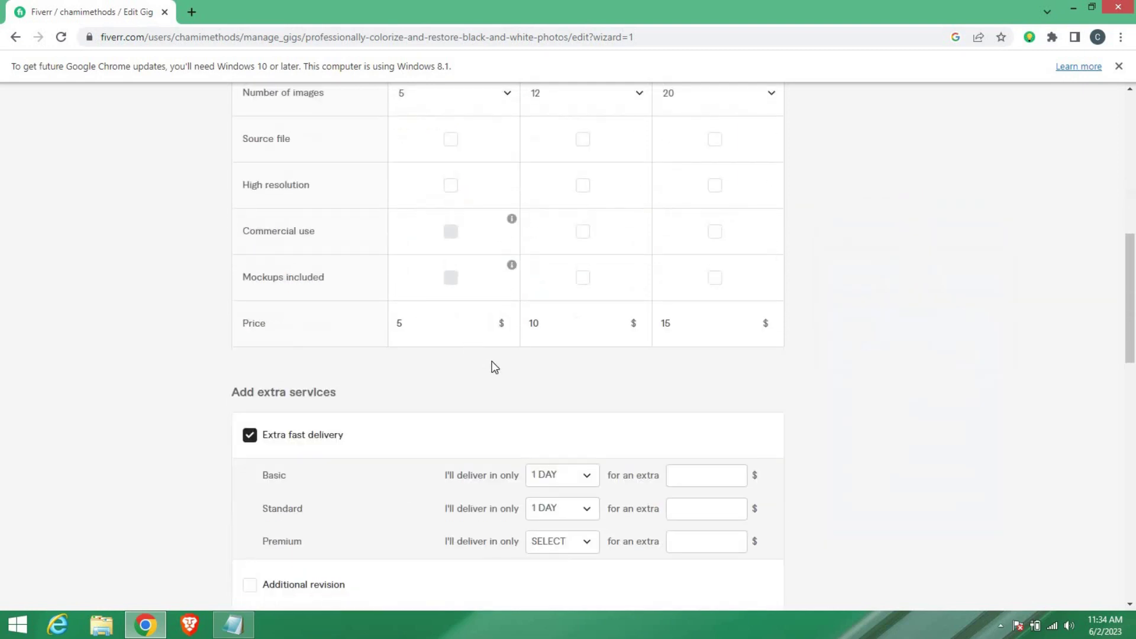
scroll(367, 337, down, 2)
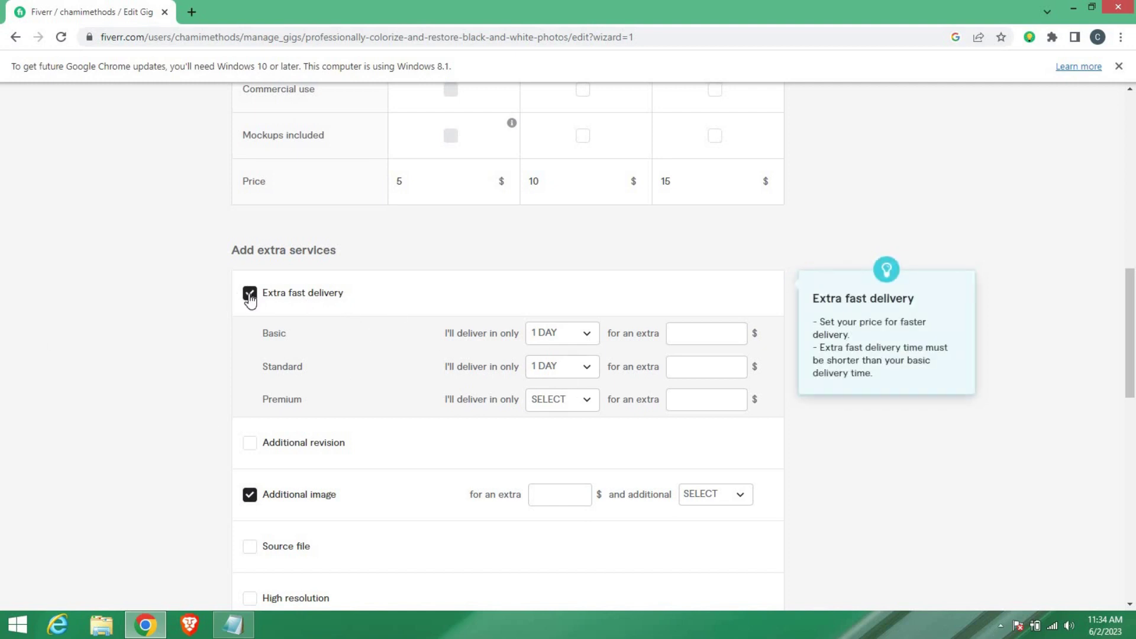
click(580, 333)
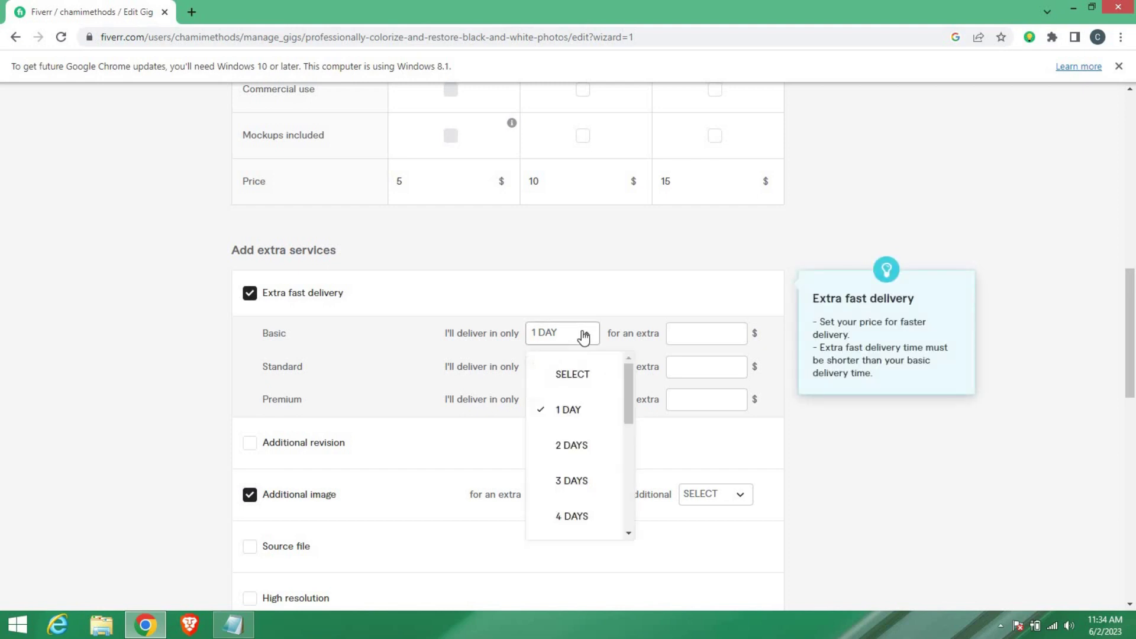
click(586, 374)
click(582, 371)
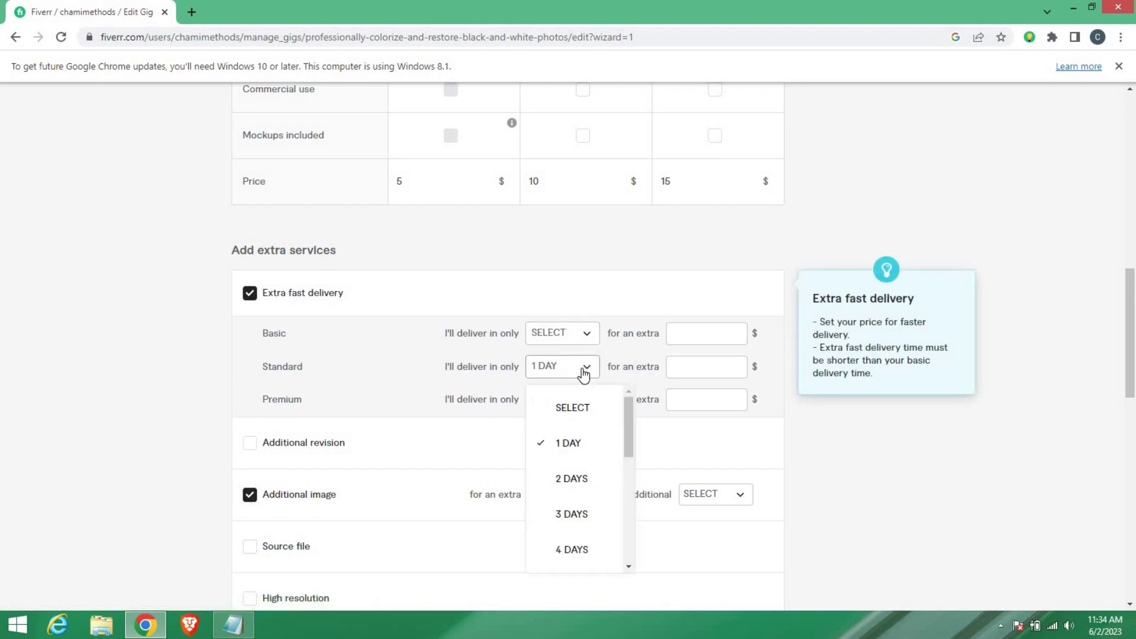
click(583, 408)
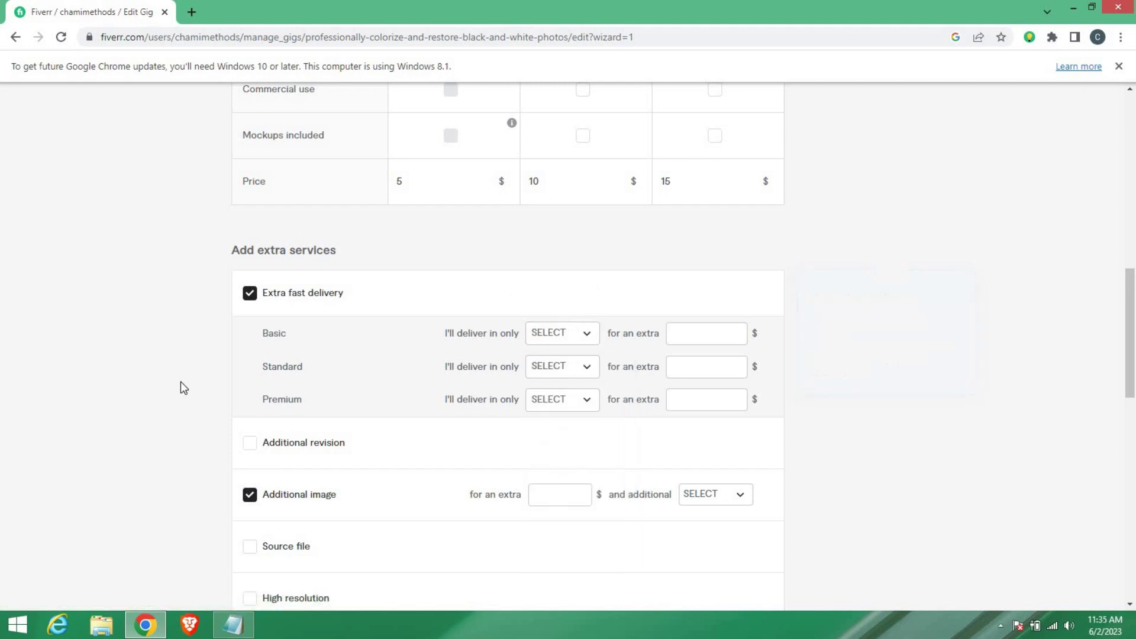
Step: Disable the Extra fast delivery service and leave Additional revision unselected in the extra services
click(250, 443)
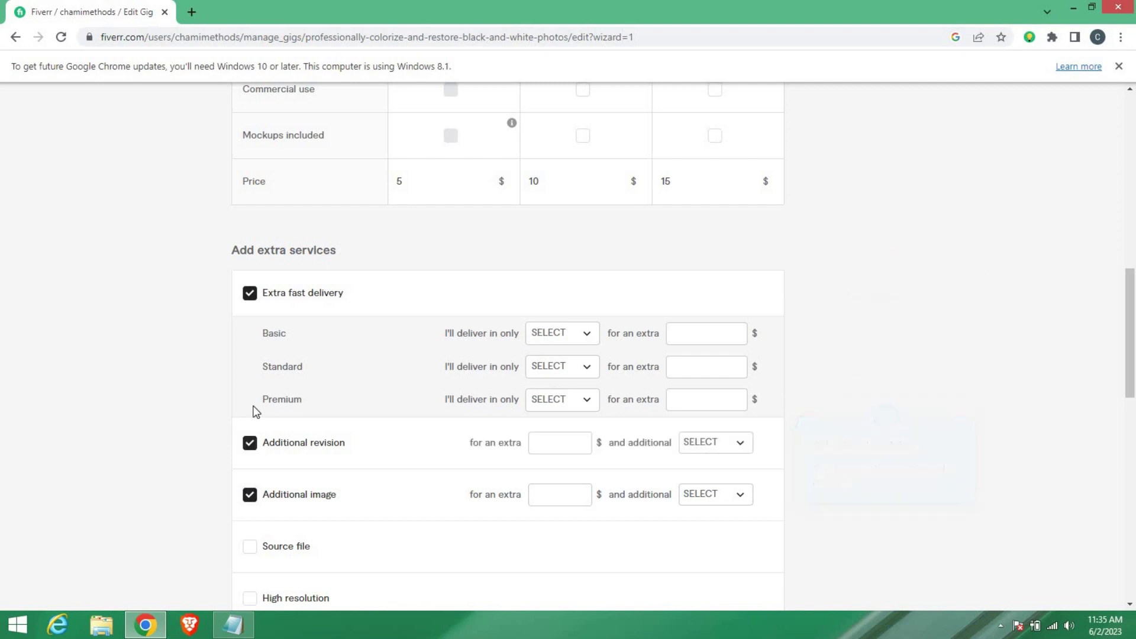
click(250, 444)
click(250, 293)
scroll(233, 304, down, 2)
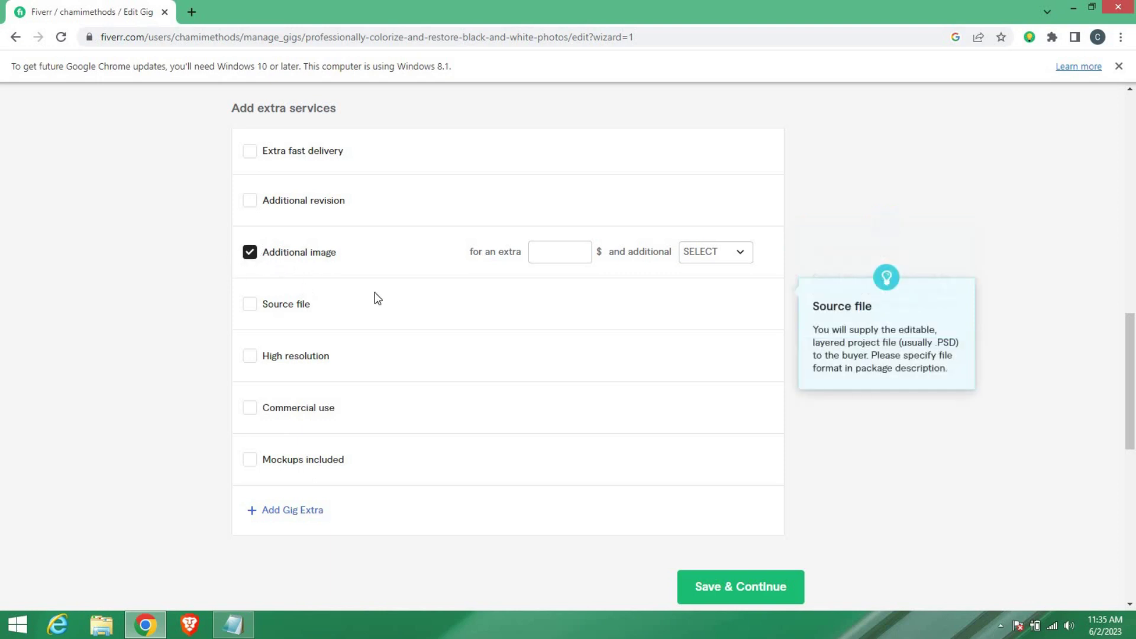
Step: Enable the Source file extra service and disable the Additional image extra
scroll(519, 286, up, 6)
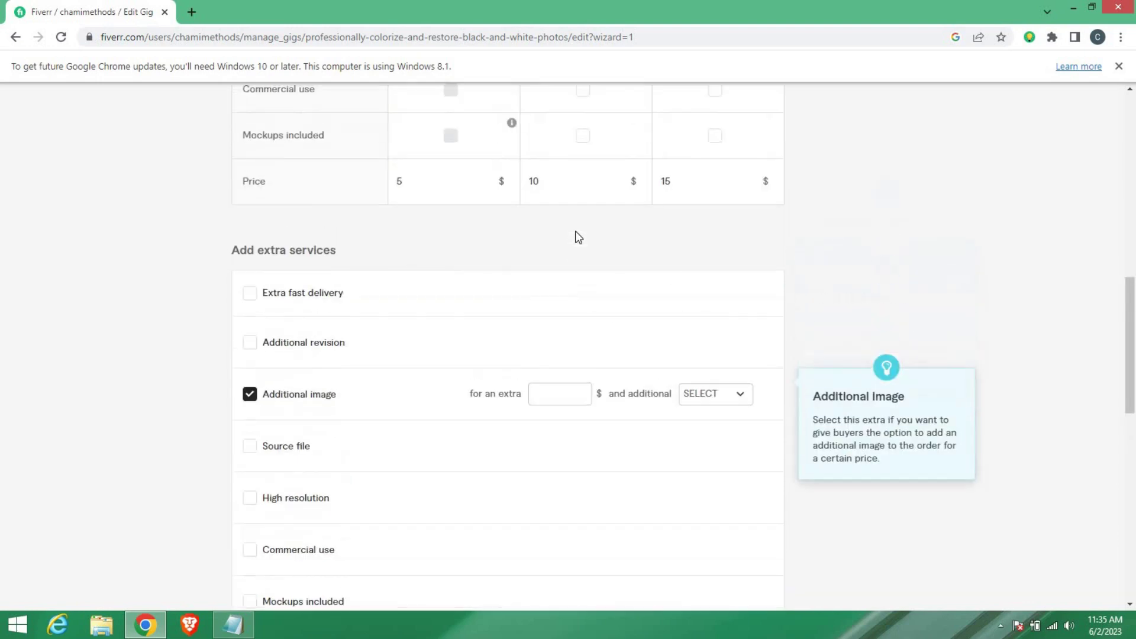
scroll(449, 315, up, 2)
scroll(457, 322, down, 6)
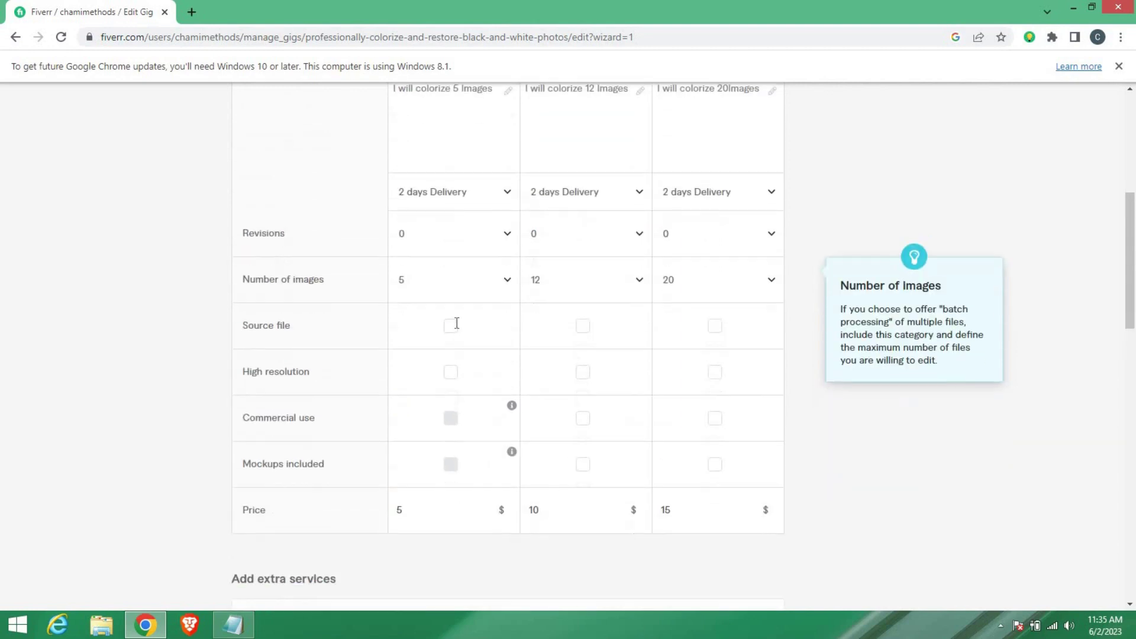
scroll(457, 325, down, 1)
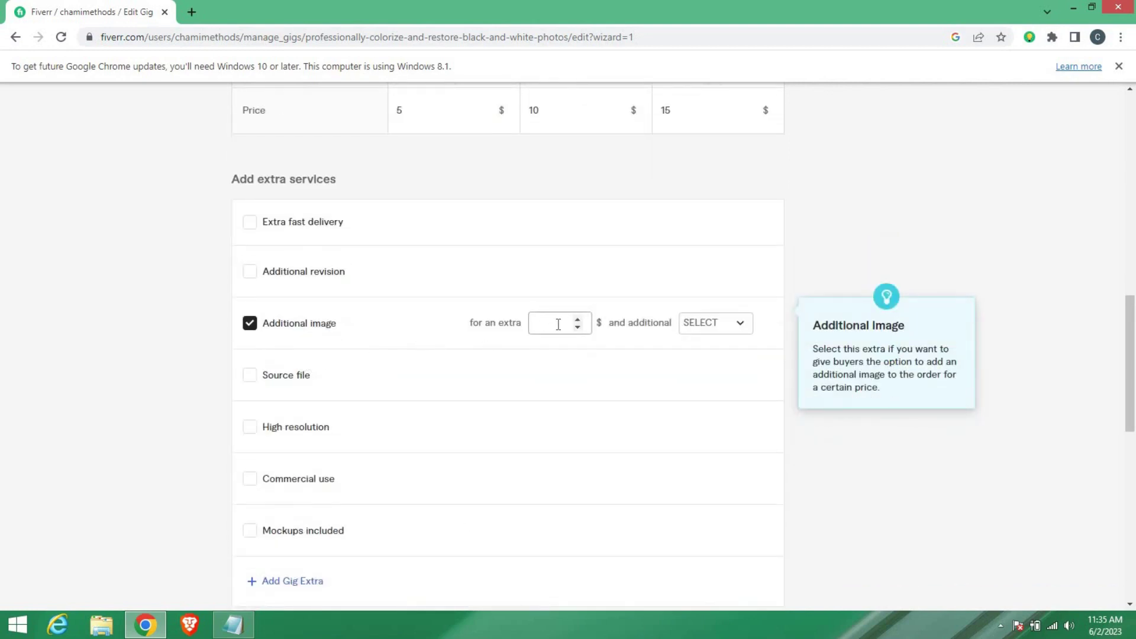
click(718, 332)
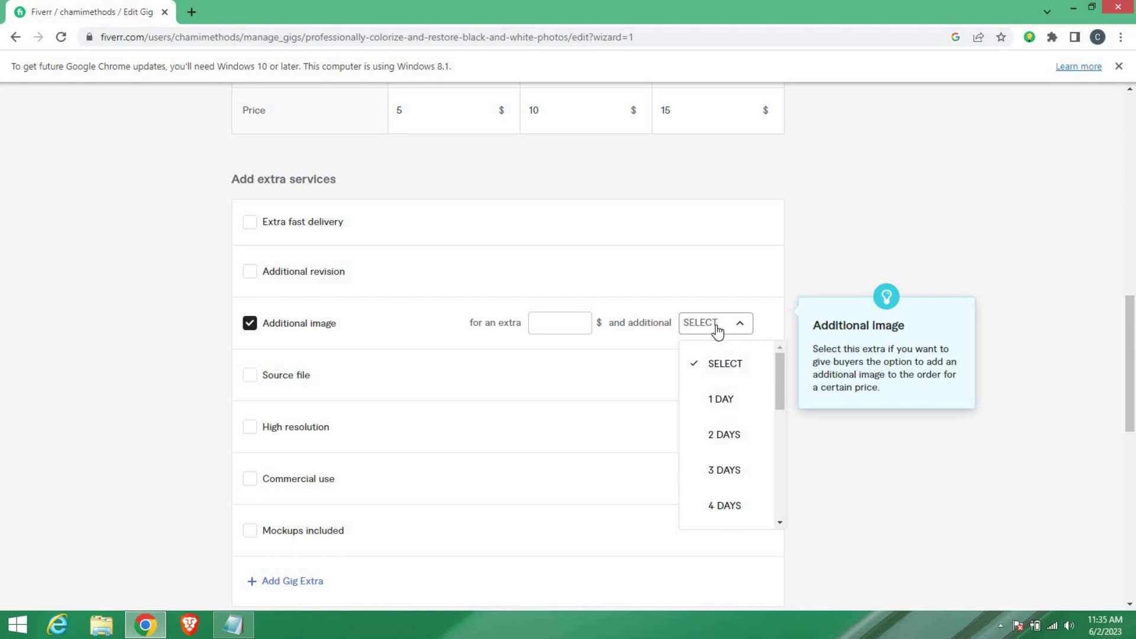
click(577, 328)
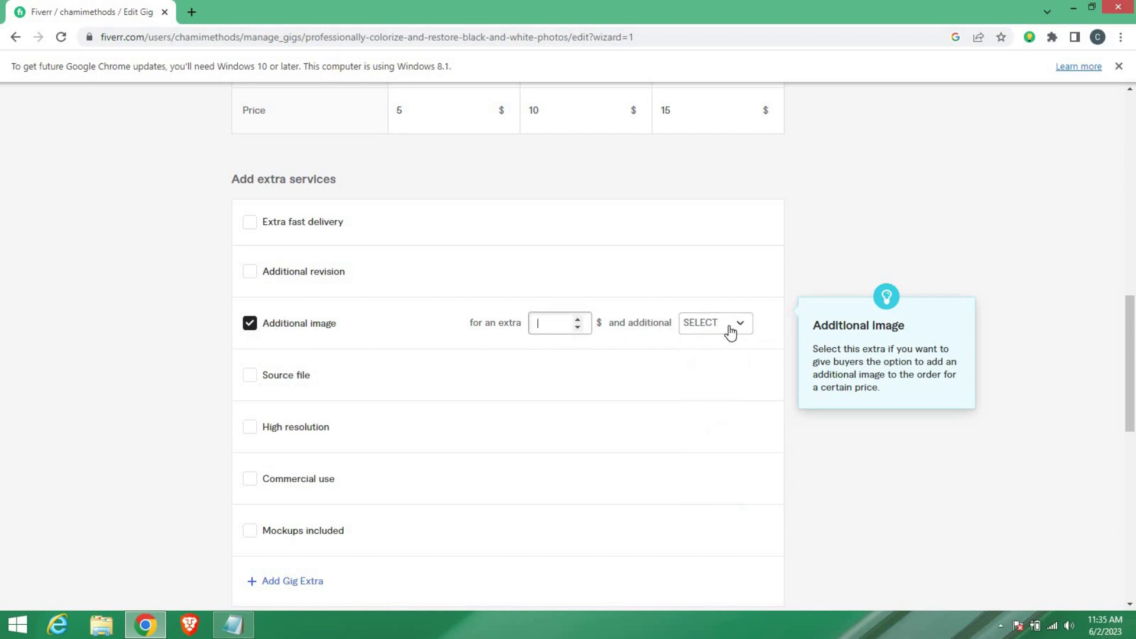
click(732, 330)
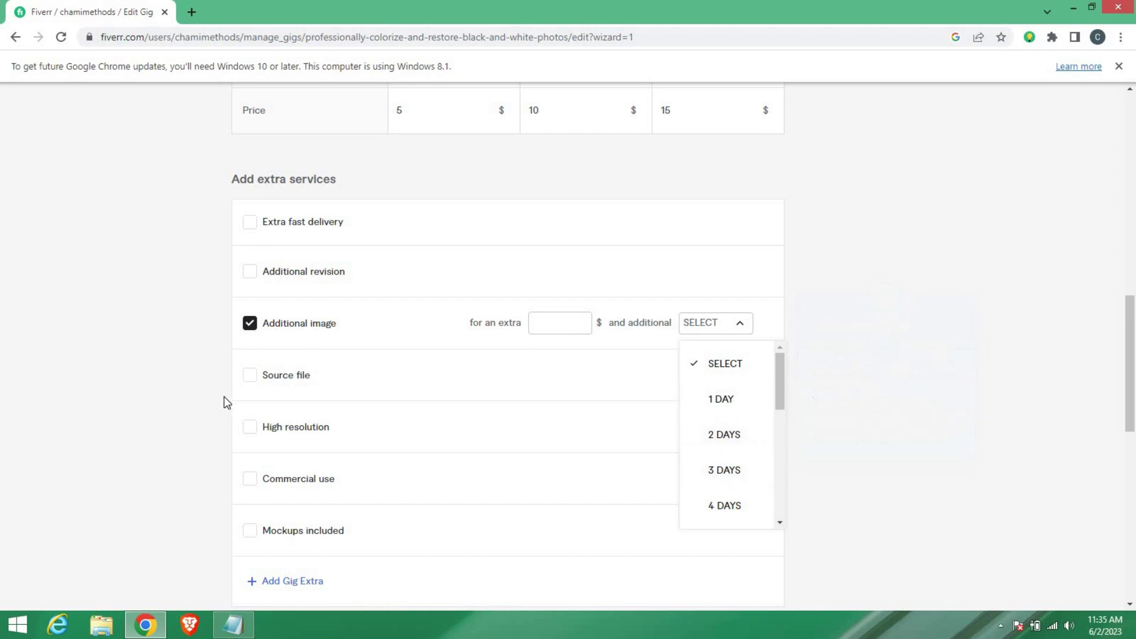
click(174, 376)
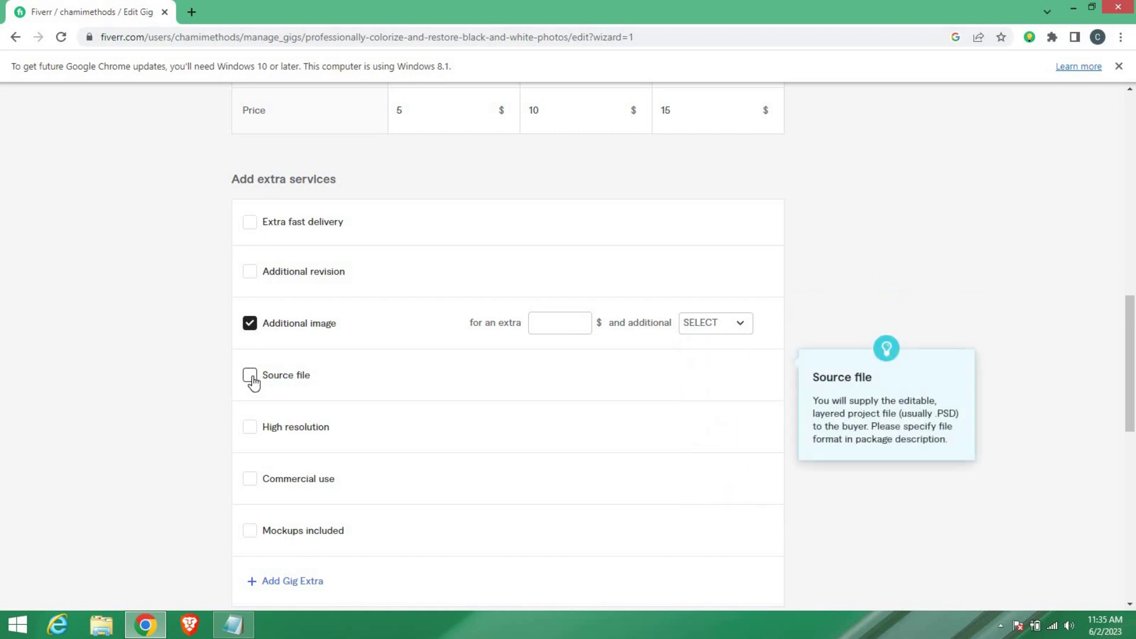
click(250, 377)
click(251, 324)
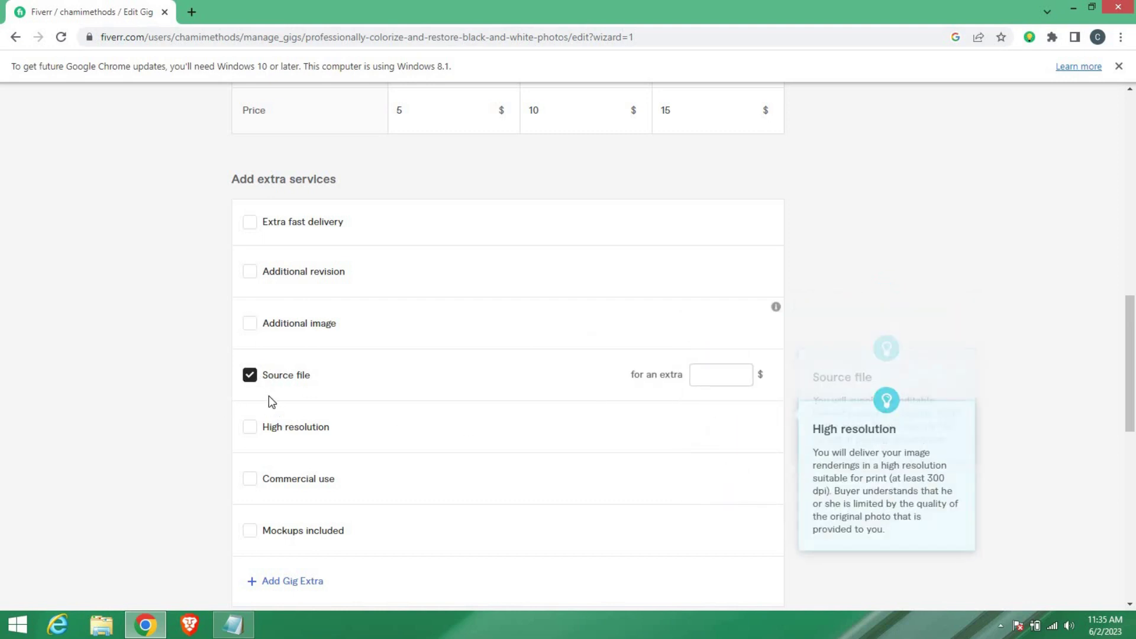
Step: Disable the Source file extra service
click(250, 375)
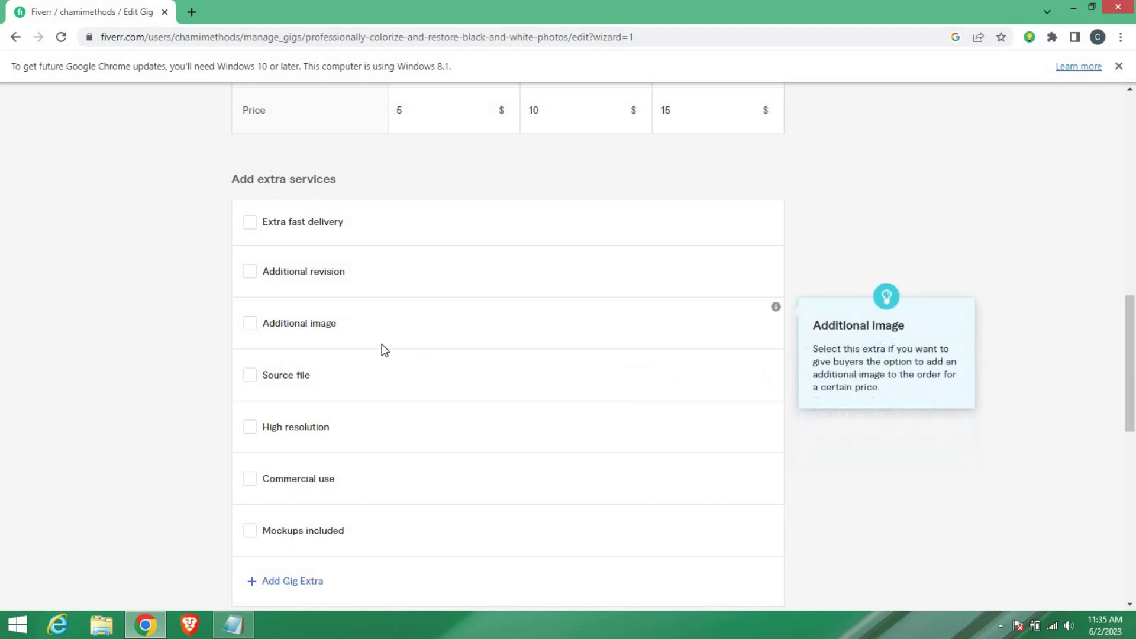
drag(234, 179, 363, 184)
click(353, 450)
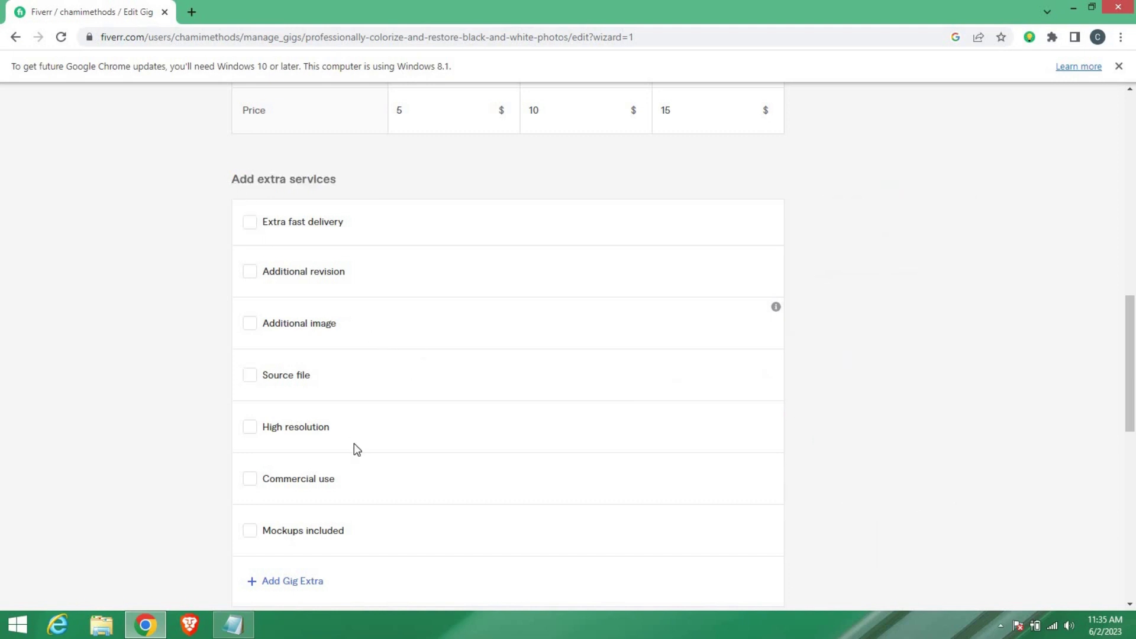
mouse_move(287, 451)
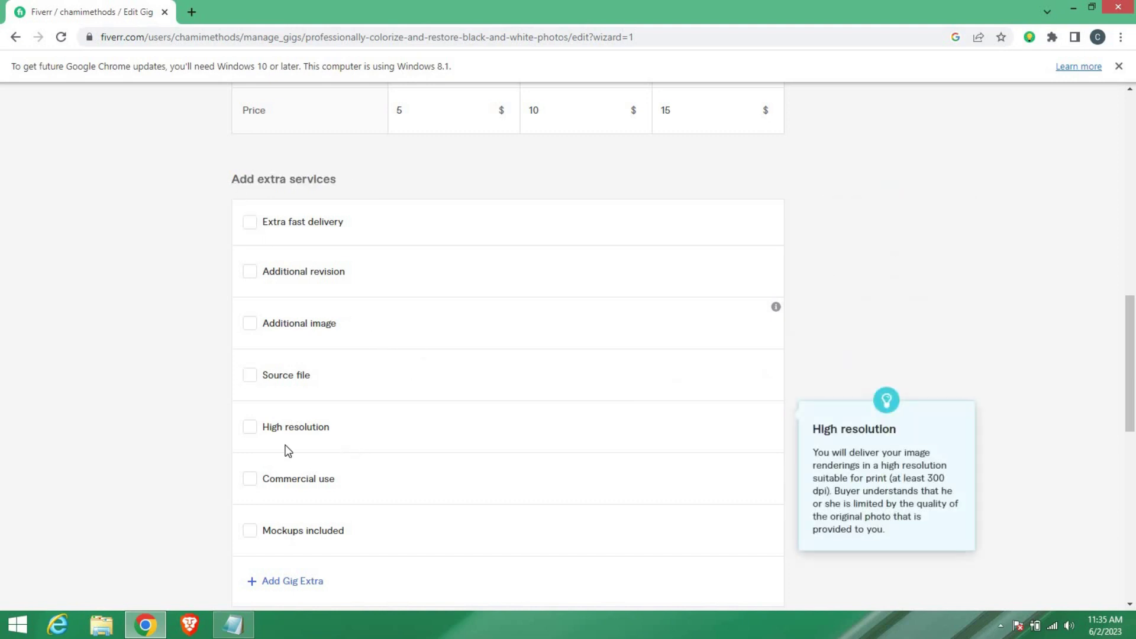
click(250, 427)
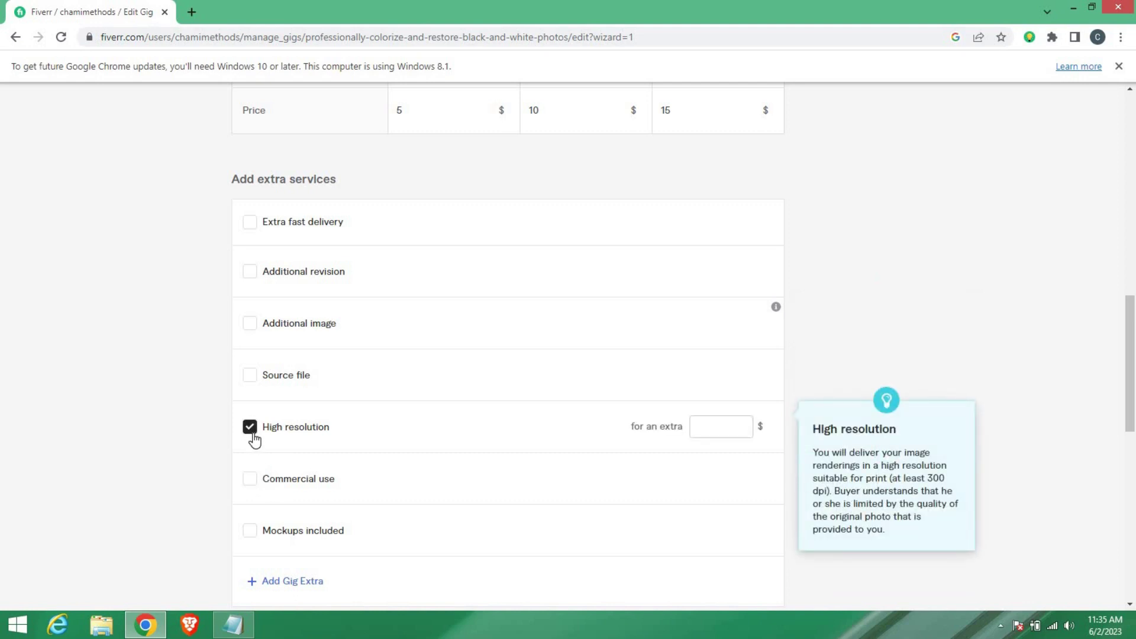
click(730, 428)
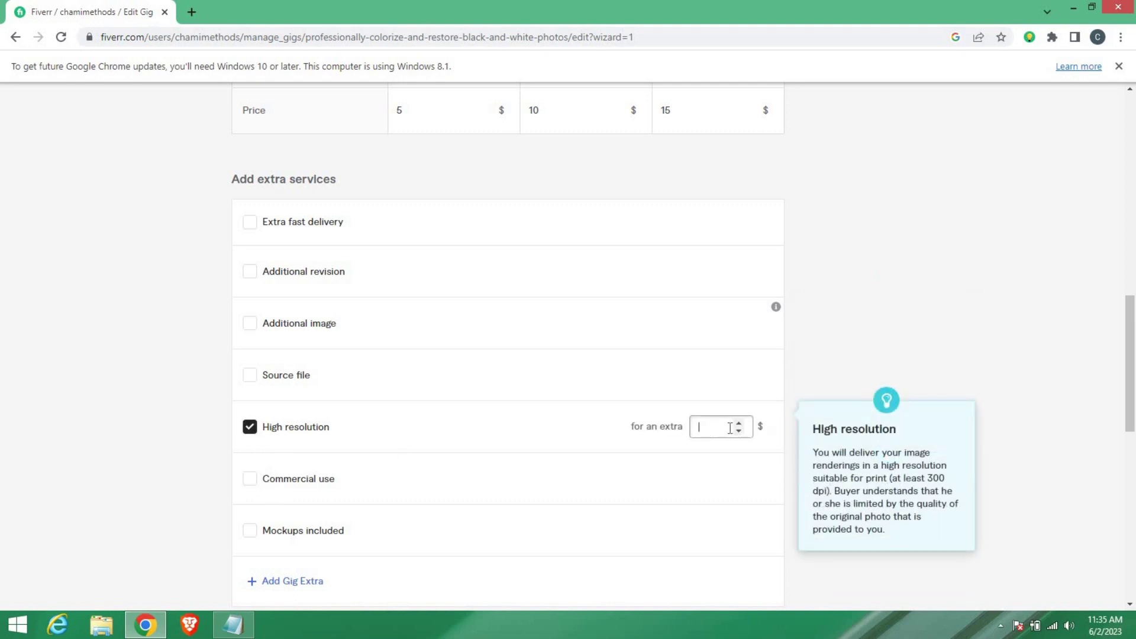
click(258, 434)
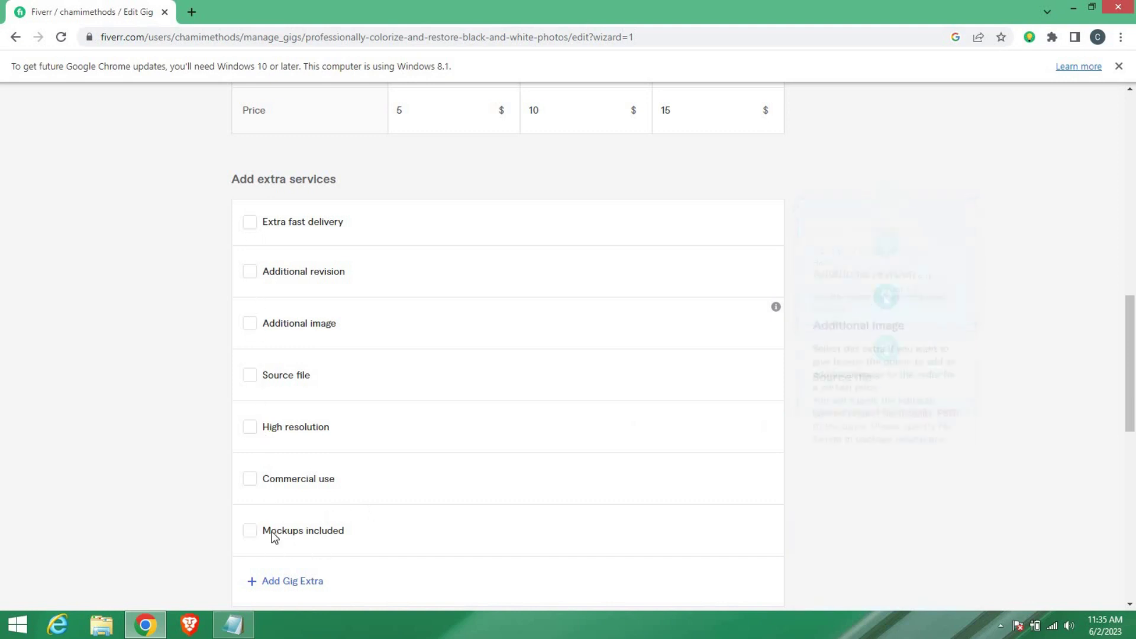
Step: Save the pricing section without any extra services and continue to Description & FAQ
scroll(287, 445, down, 1)
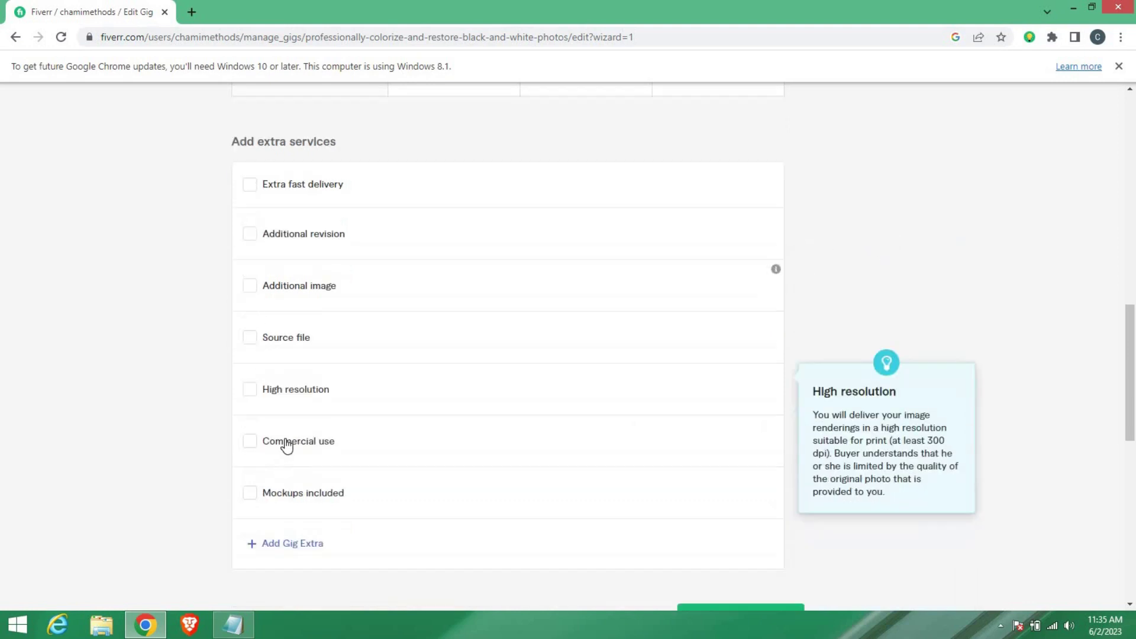
scroll(287, 445, down, 2)
scroll(193, 370, up, 3)
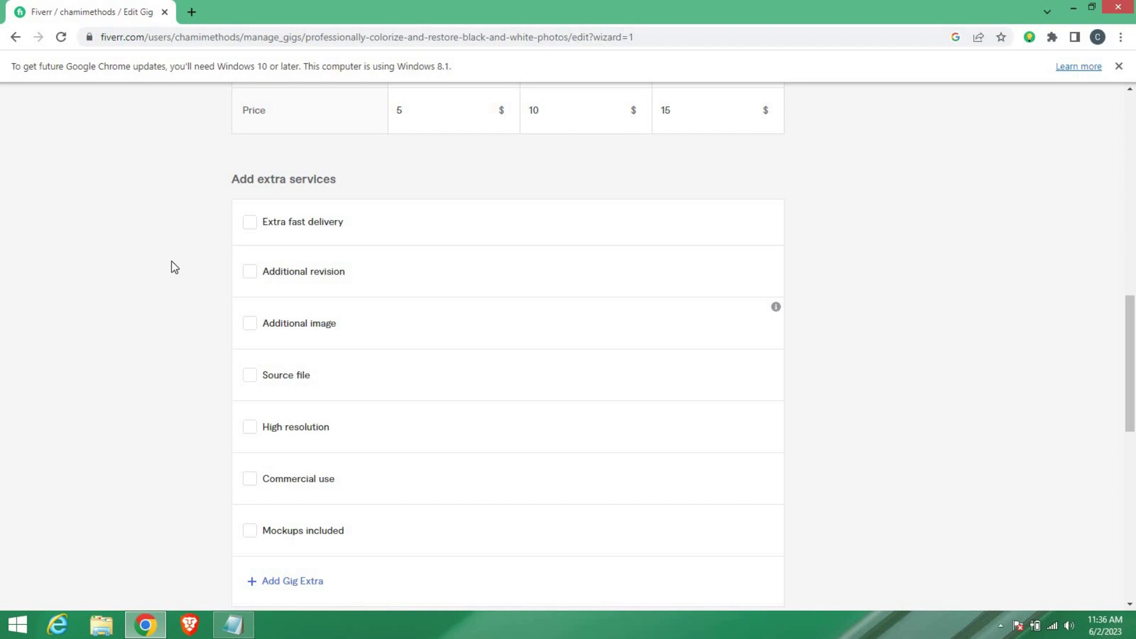
scroll(160, 260, down, 4)
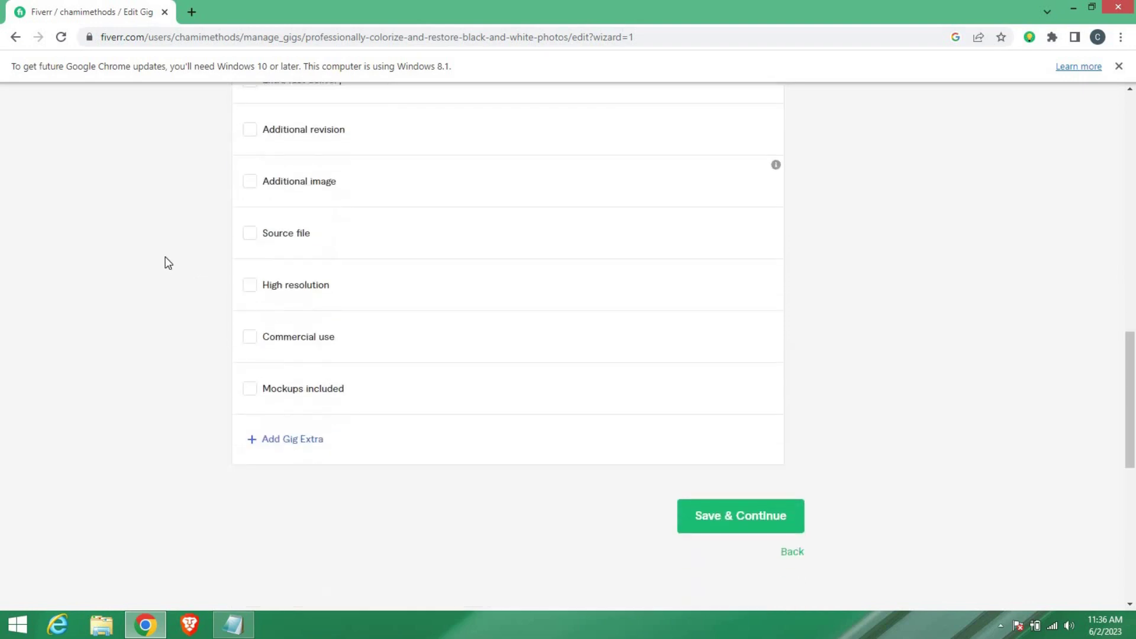
scroll(71, 362, up, 3)
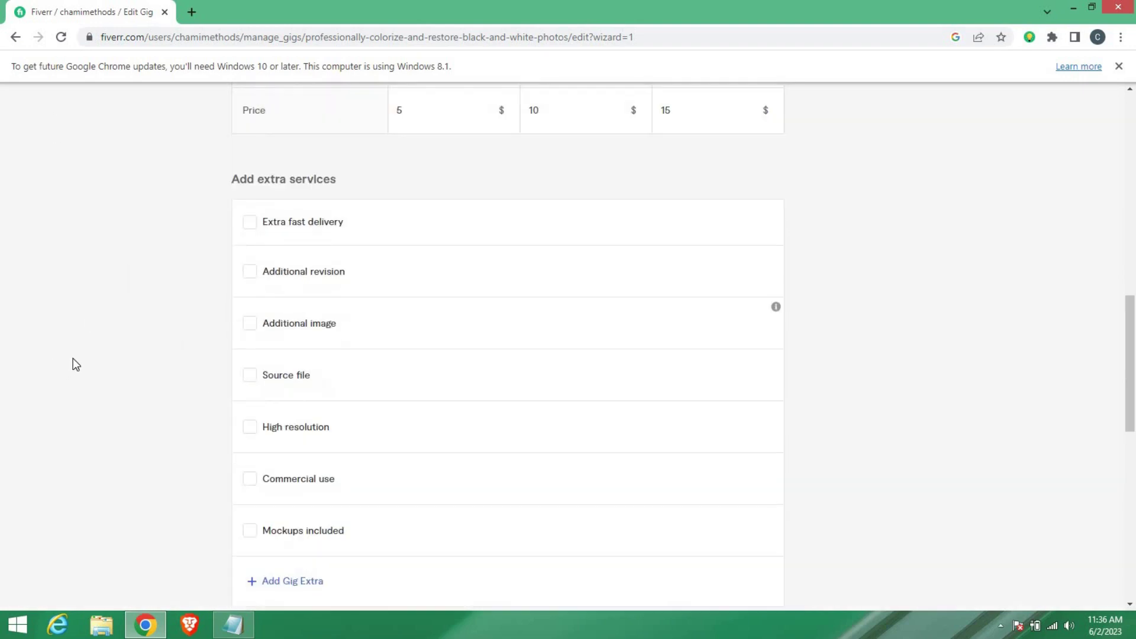
scroll(355, 509, down, 2)
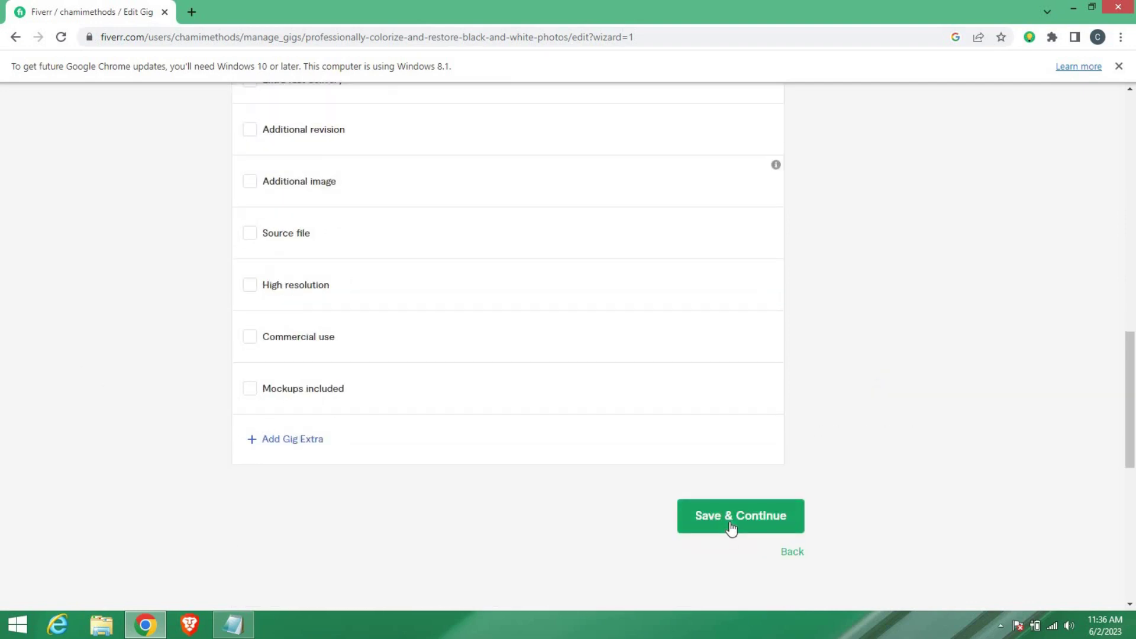
click(732, 527)
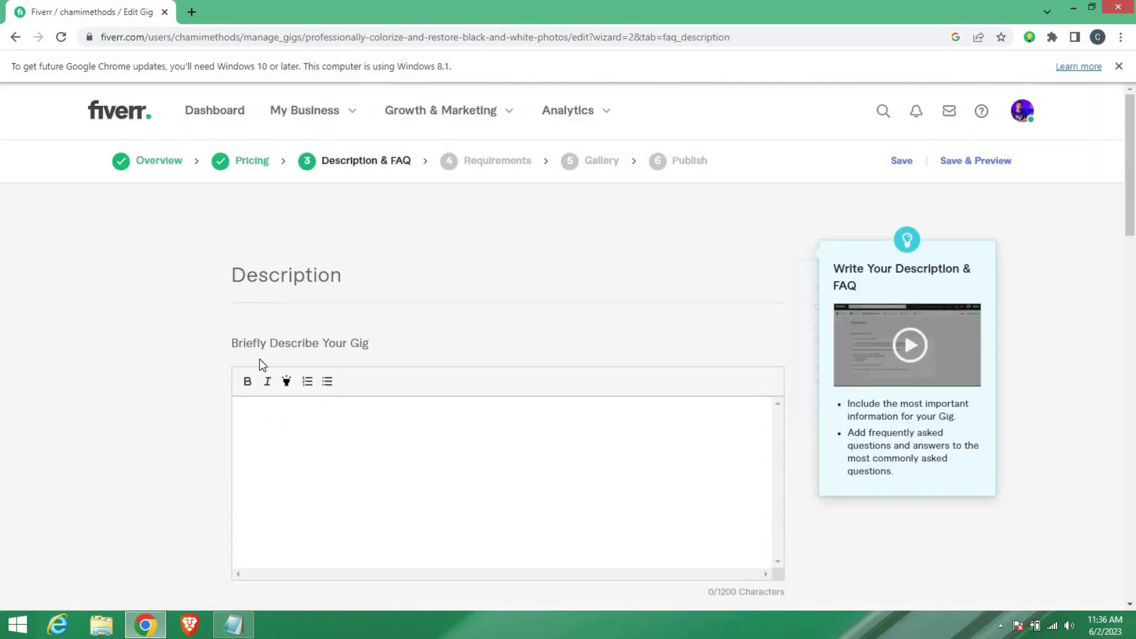
Step: Close the keyword notes, open the desktop's Description text file in Notepad and enlarge its window to show the full text
scroll(393, 359, down, 2)
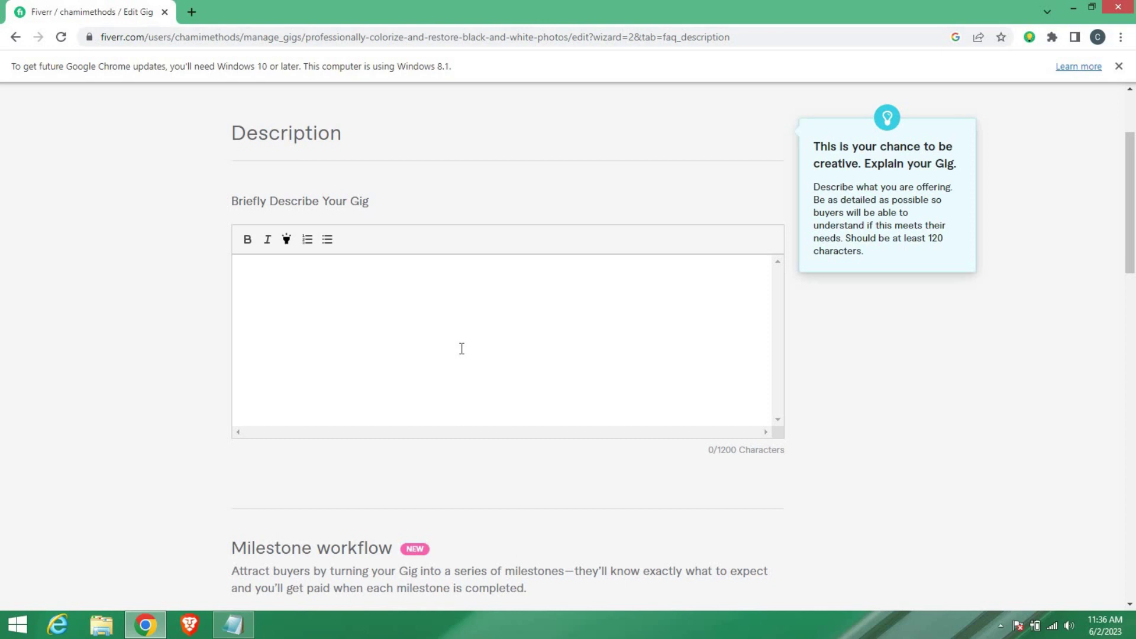
key(alt+Tab)
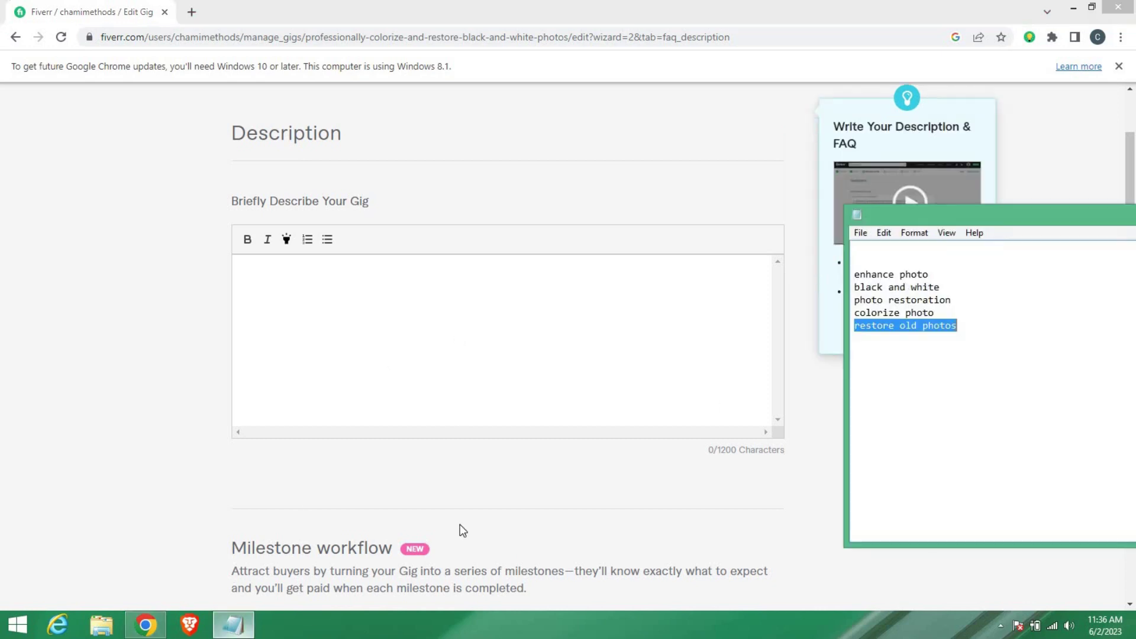
right_click(955, 214)
click(979, 309)
double_click(409, 7)
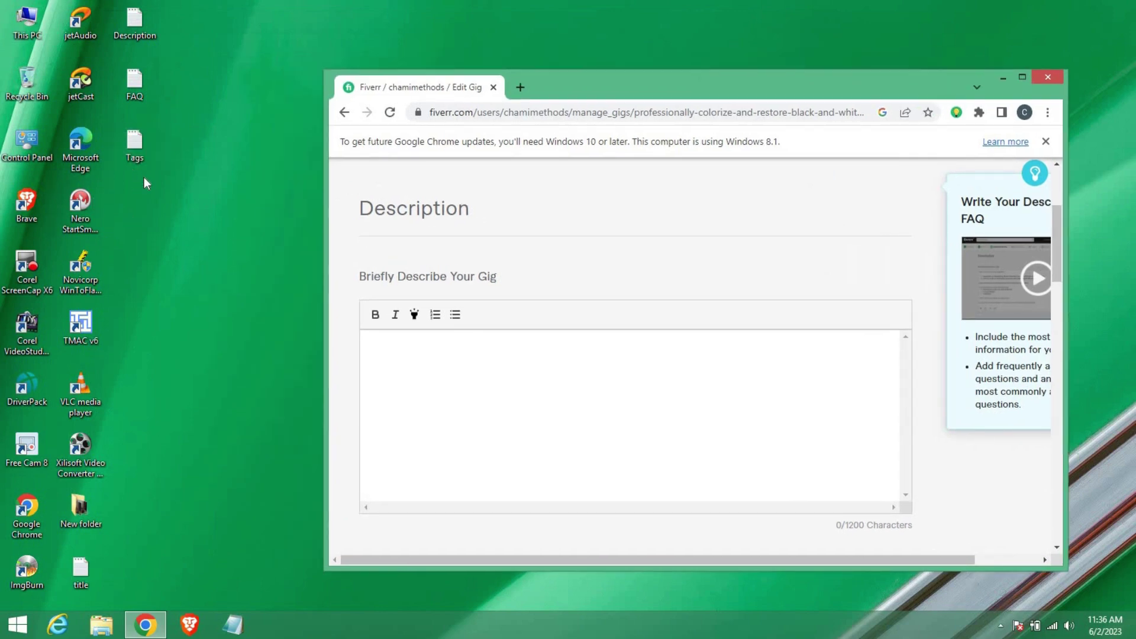
click(134, 105)
double_click(135, 24)
drag(403, 157, 371, 102)
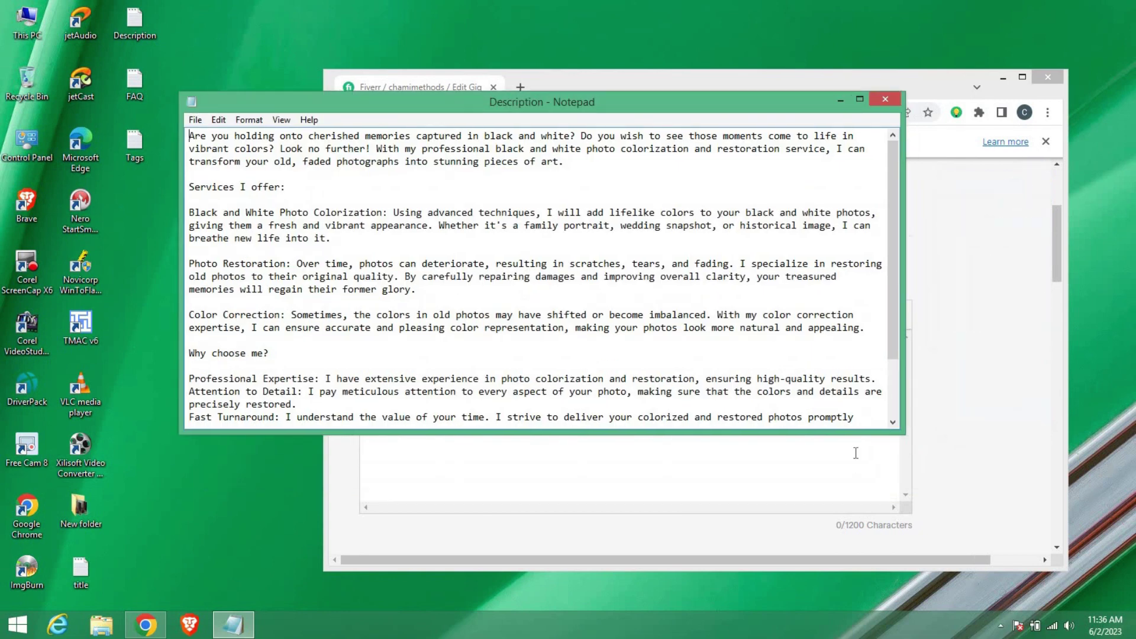
drag(856, 434, 872, 568)
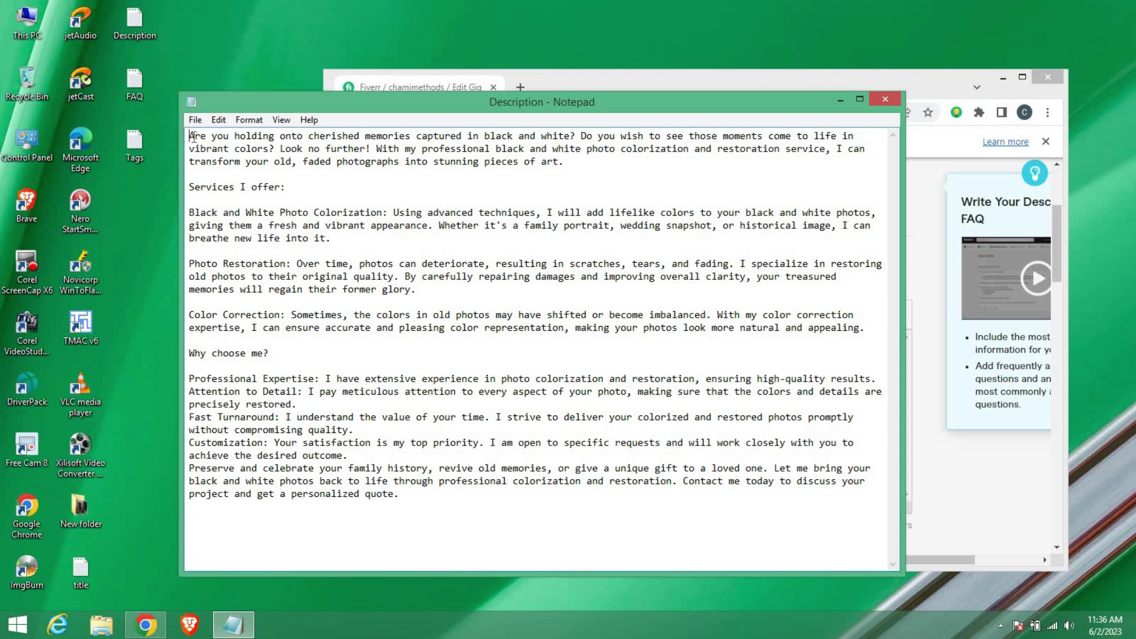
Step: Copy the entire text of the Description file and paste it into the gig's description in Chrome
drag(190, 137, 412, 508)
right_click(340, 486)
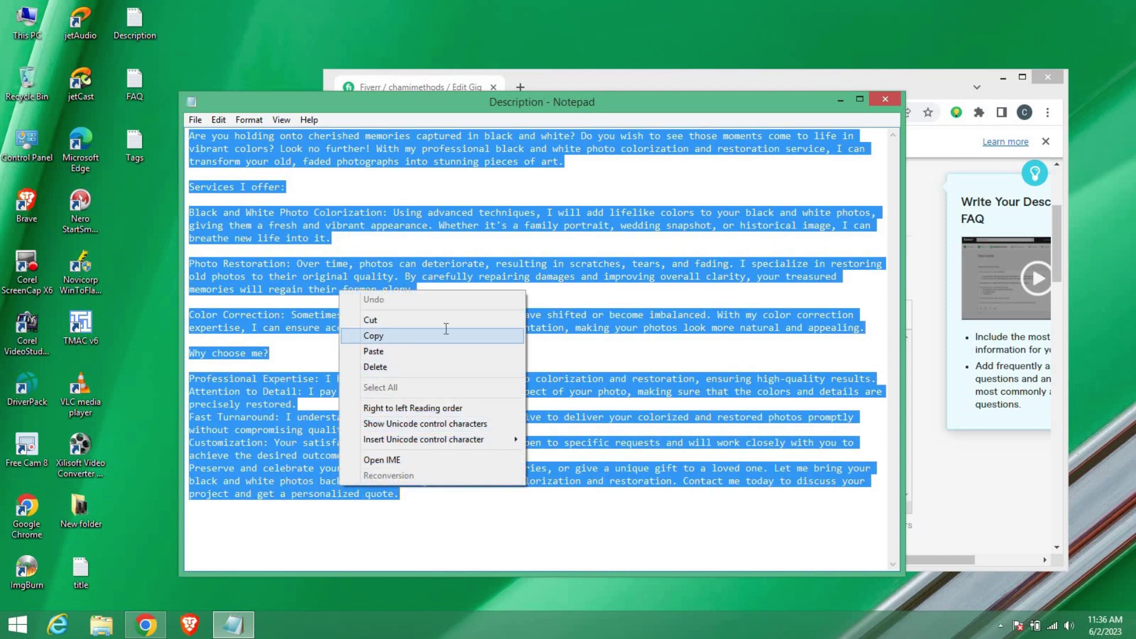
click(392, 335)
click(769, 80)
double_click(770, 81)
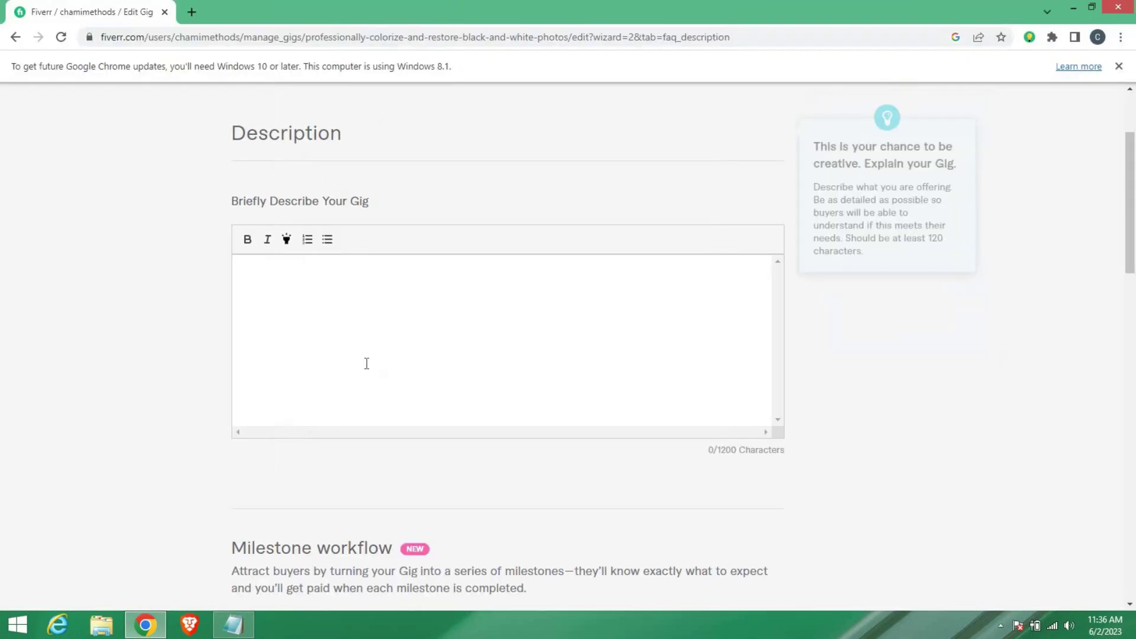
click(320, 307)
right_click(321, 303)
click(361, 407)
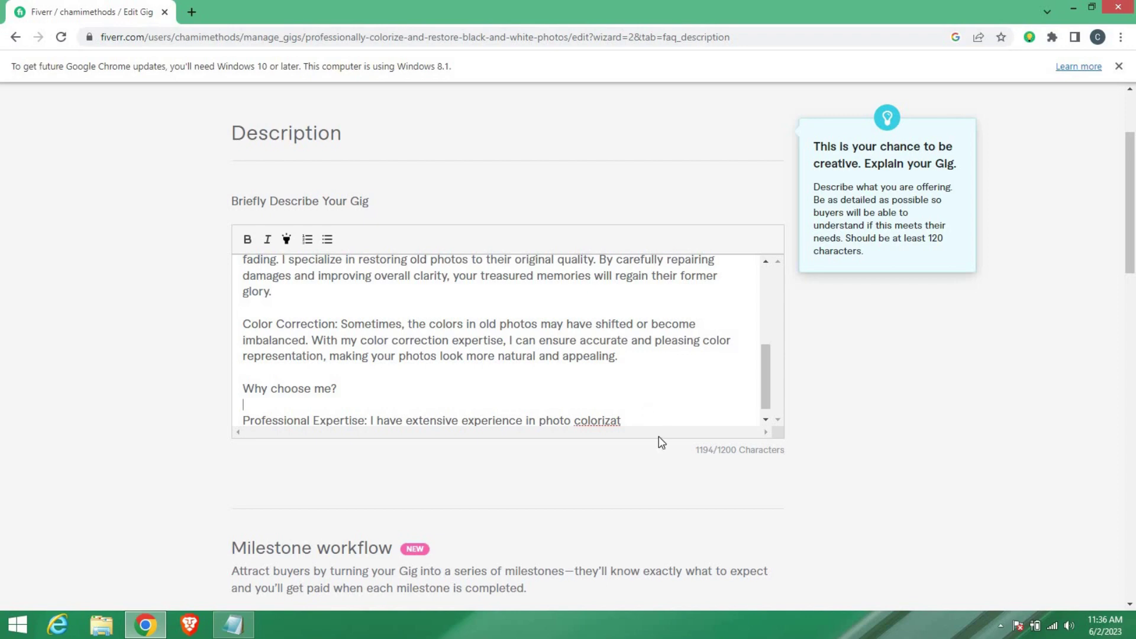
Step: Review the pasted gig description from beginning to end, along with the Milestone workflow and Frequently Asked Questions sections
scroll(621, 420, down, 1)
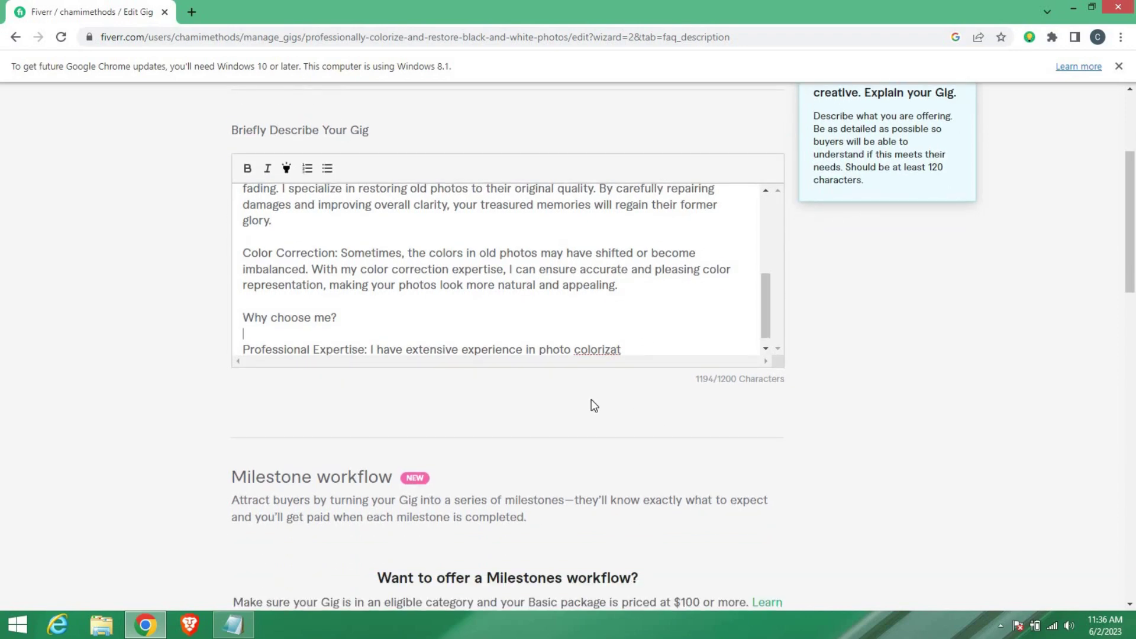
click(494, 332)
scroll(486, 332, down, 2)
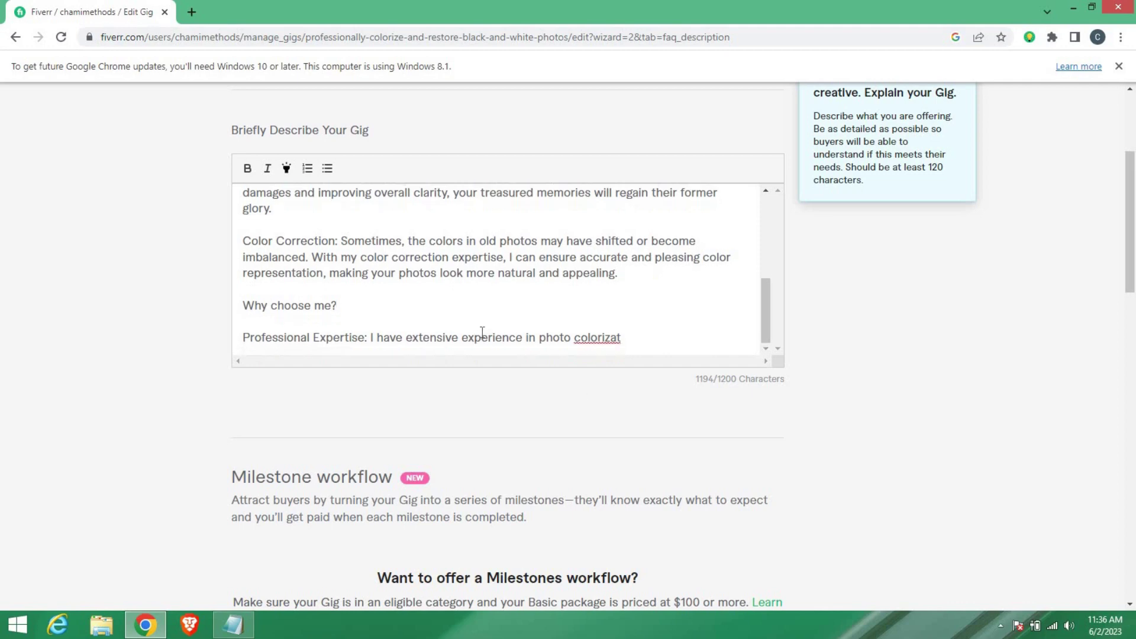
scroll(132, 307, up, 1)
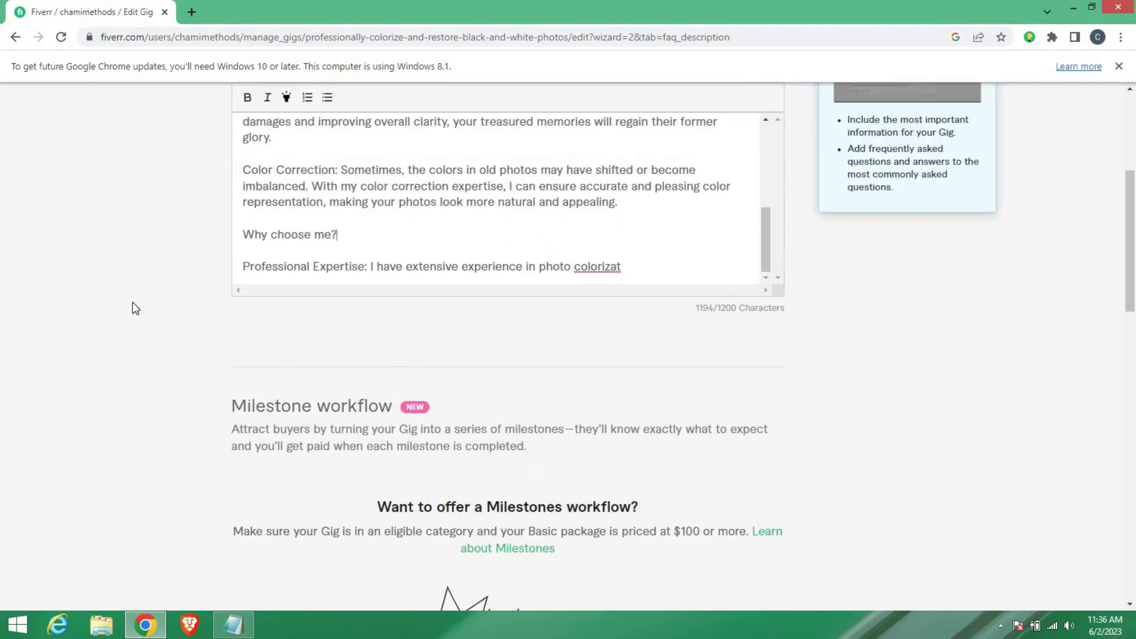
scroll(357, 334, up, 1)
scroll(378, 319, up, 5)
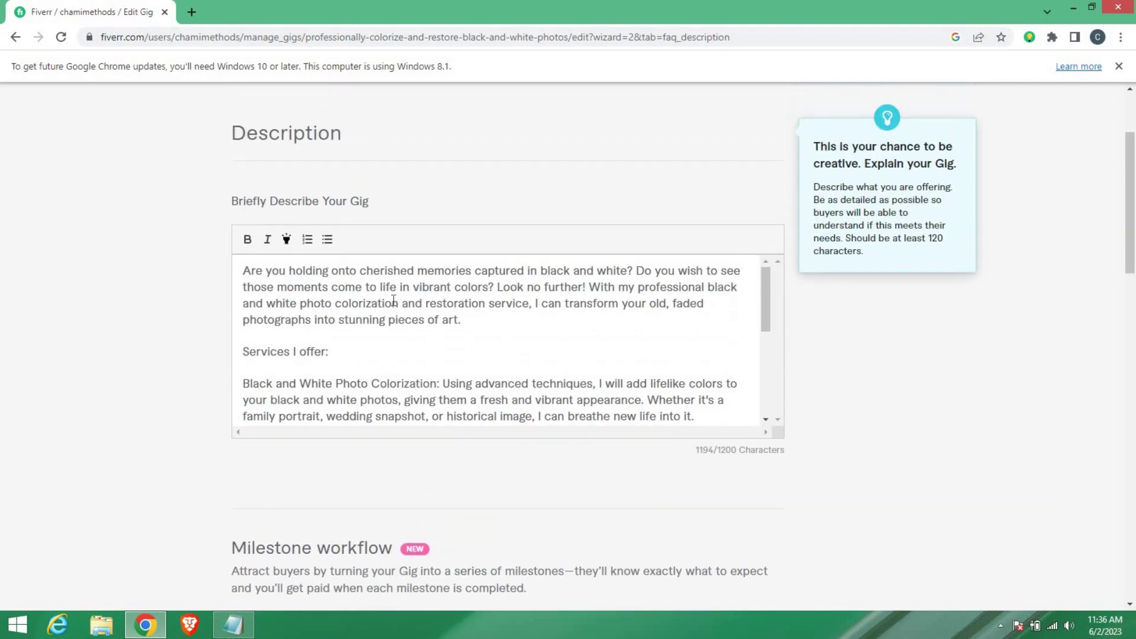
scroll(396, 303, down, 6)
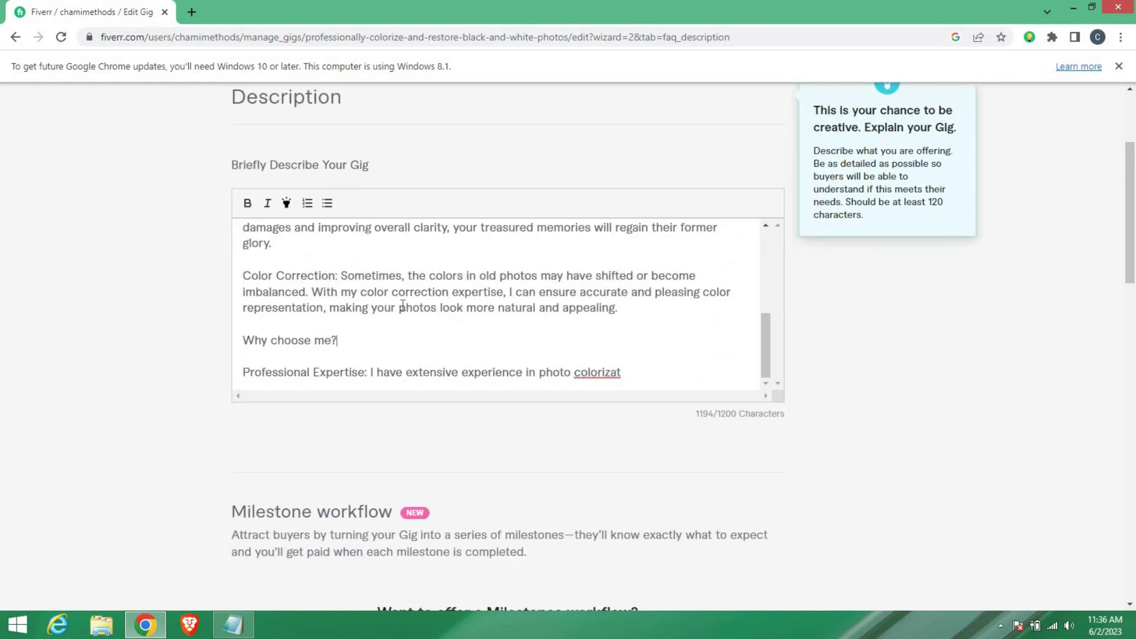
scroll(112, 287, down, 5)
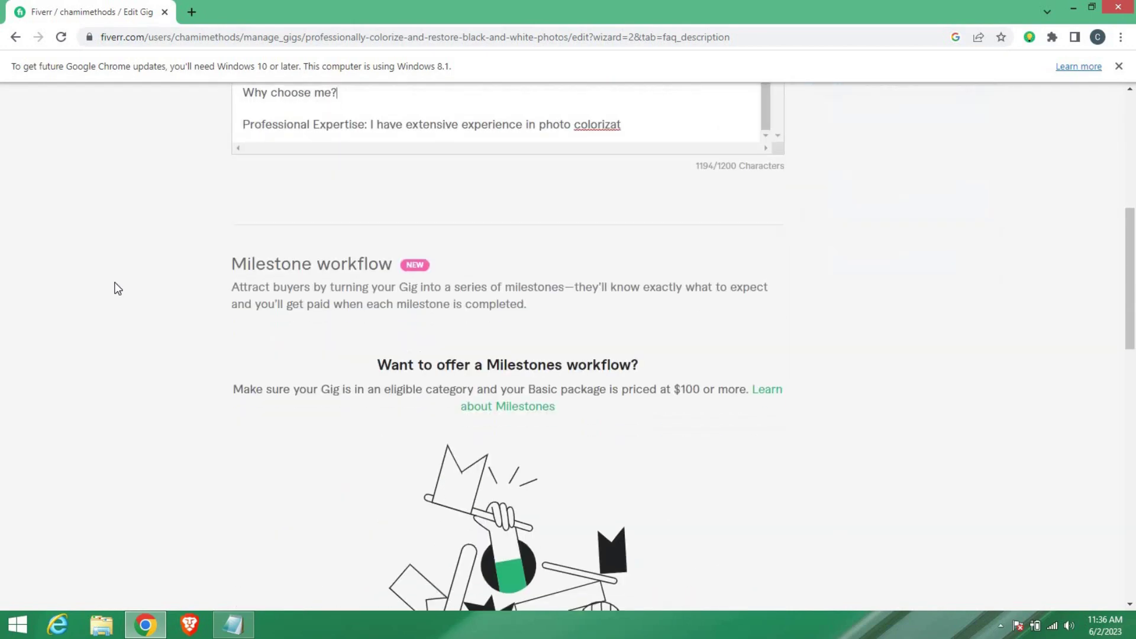
scroll(850, 424, down, 2)
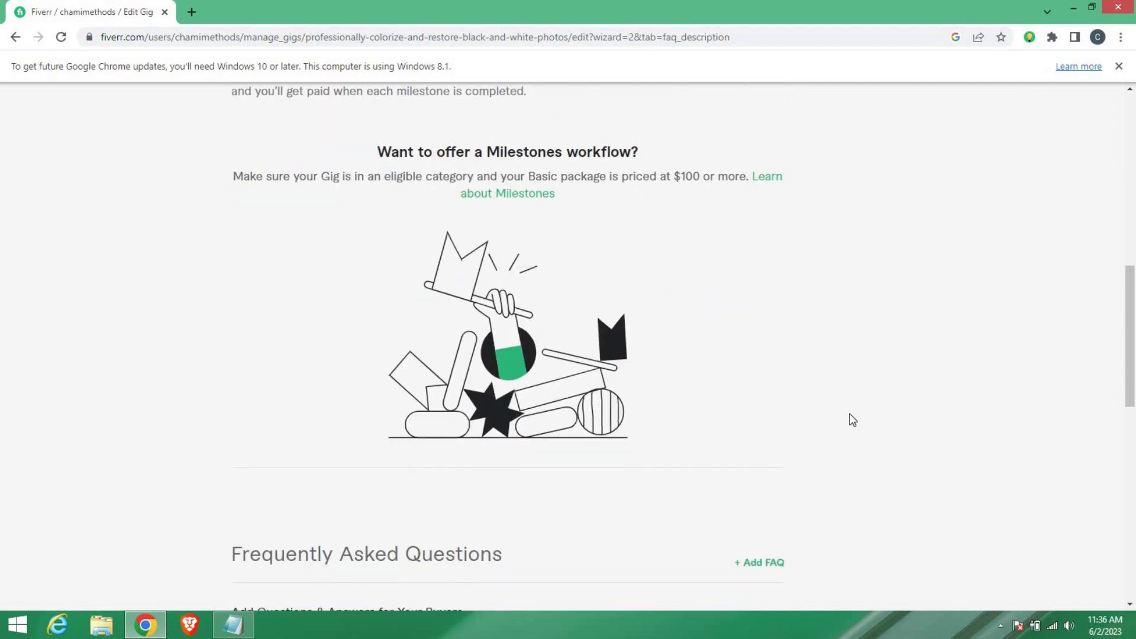
scroll(849, 413, down, 4)
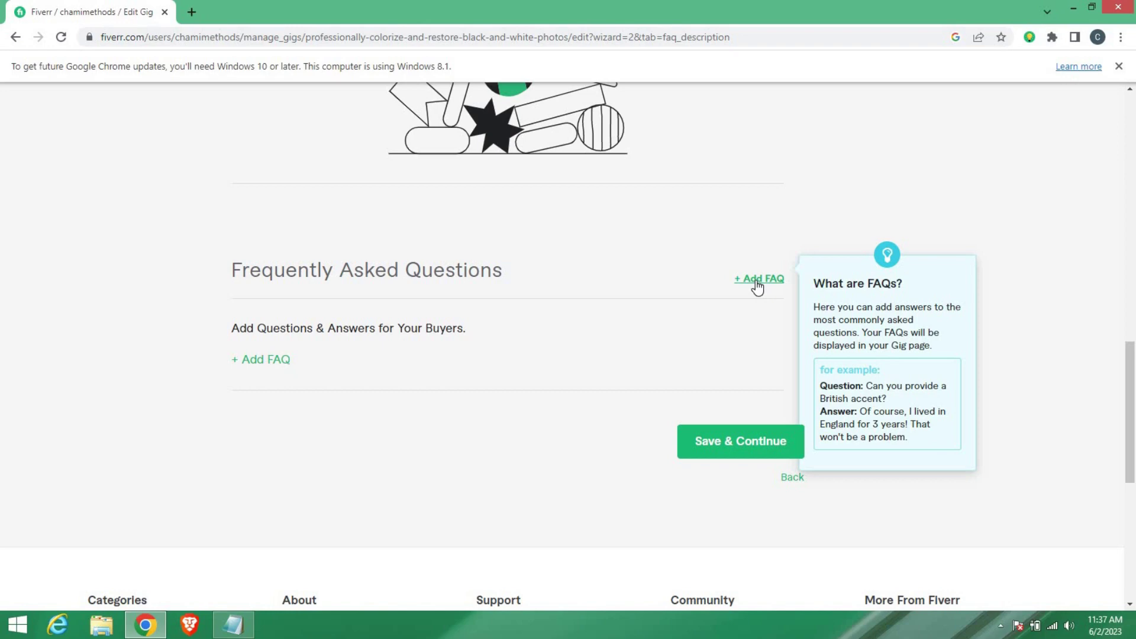
Step: Close the Description file, open the desktop's FAQ text file in Notepad and return to the maximized Chrome window
click(252, 625)
click(877, 102)
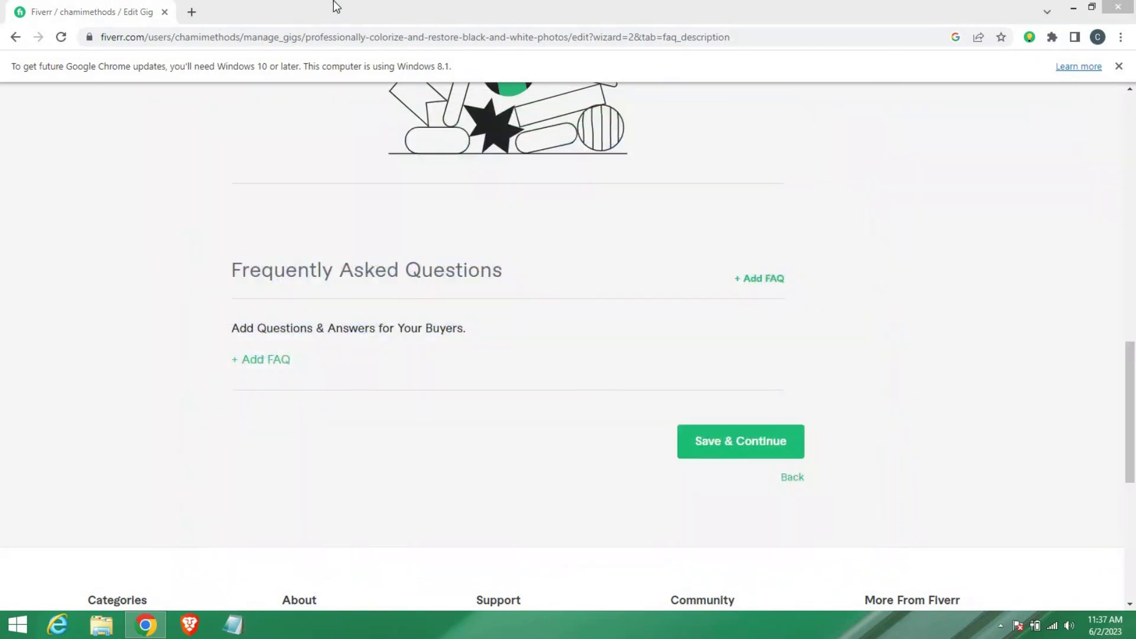
double_click(443, 13)
double_click(123, 86)
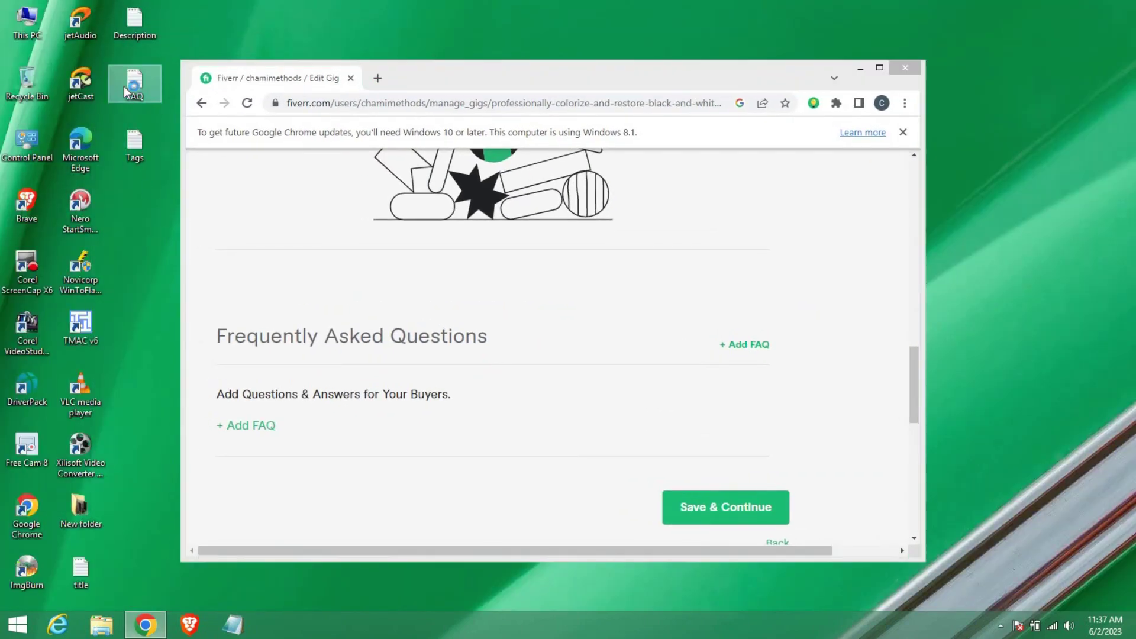
drag(564, 93, 791, 184)
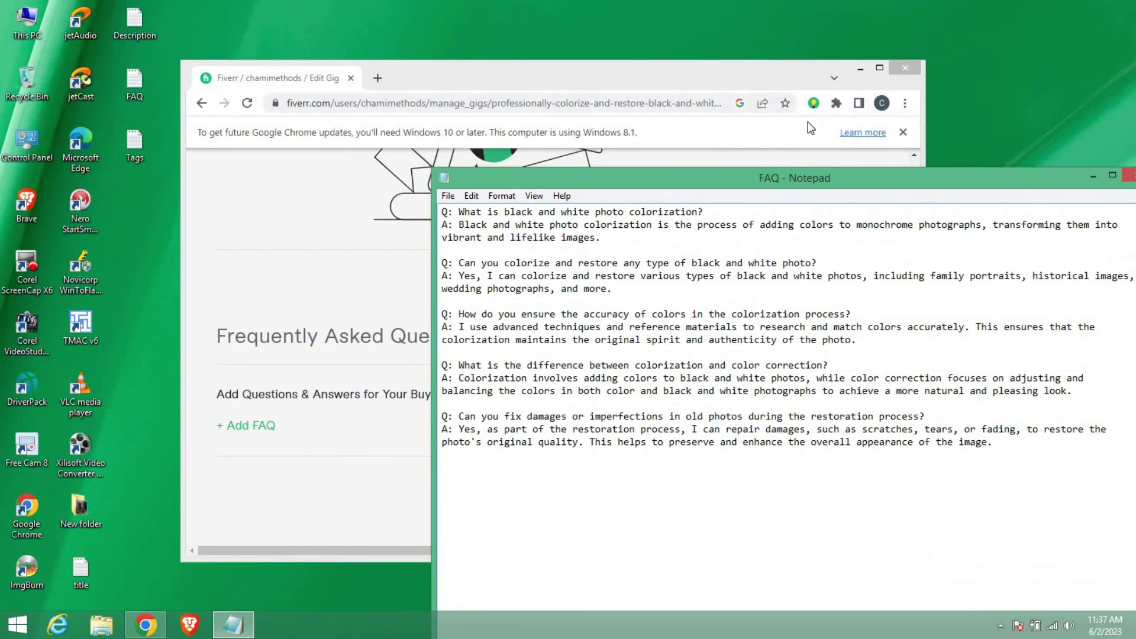
click(879, 67)
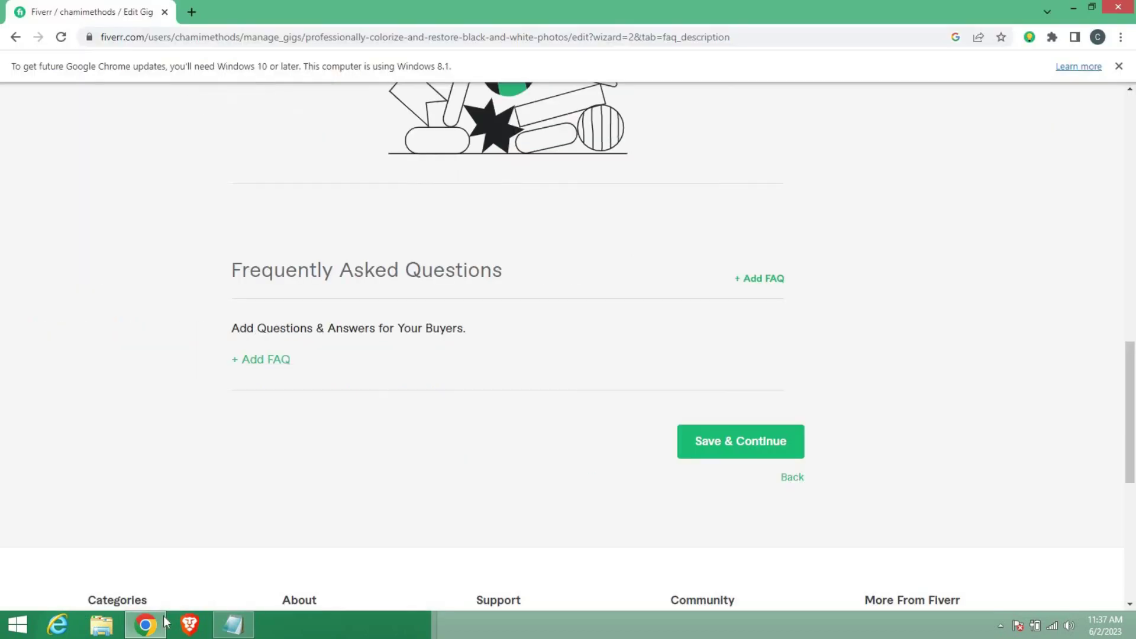
Step: Start a new FAQ entry and paste the question "What is black and white photo colorization?" from the FAQ text file into it
click(758, 279)
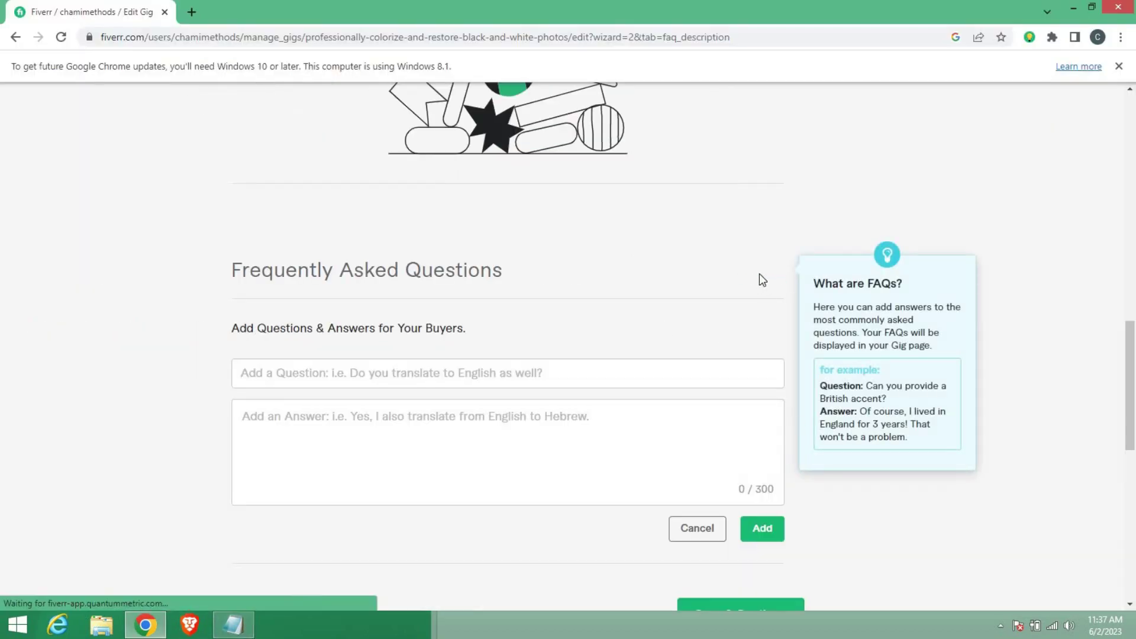
click(284, 372)
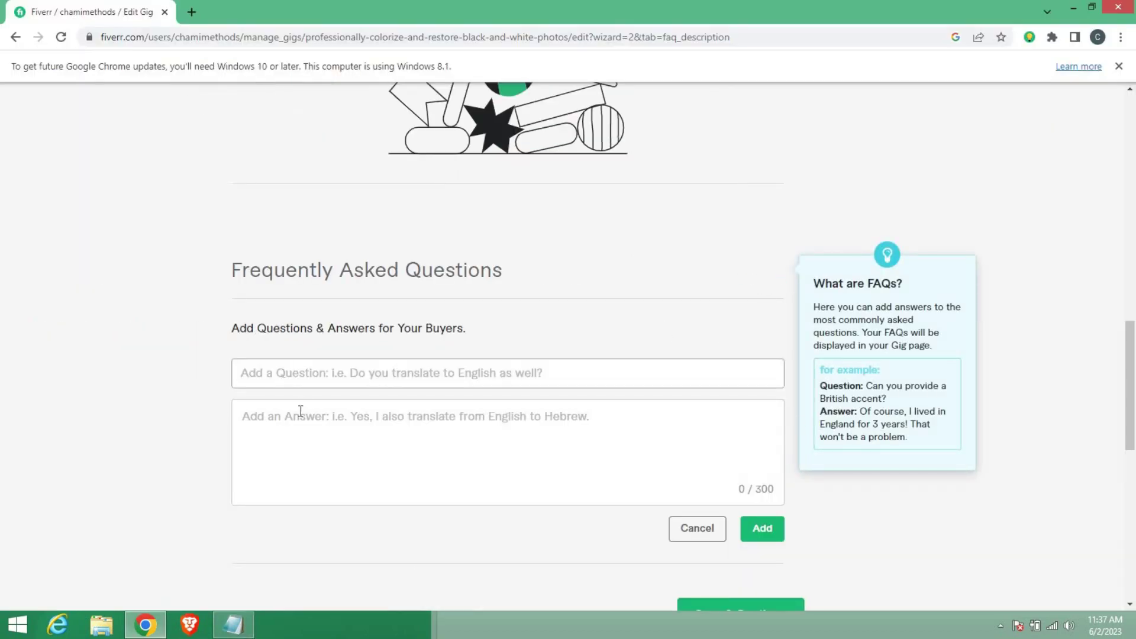
click(234, 625)
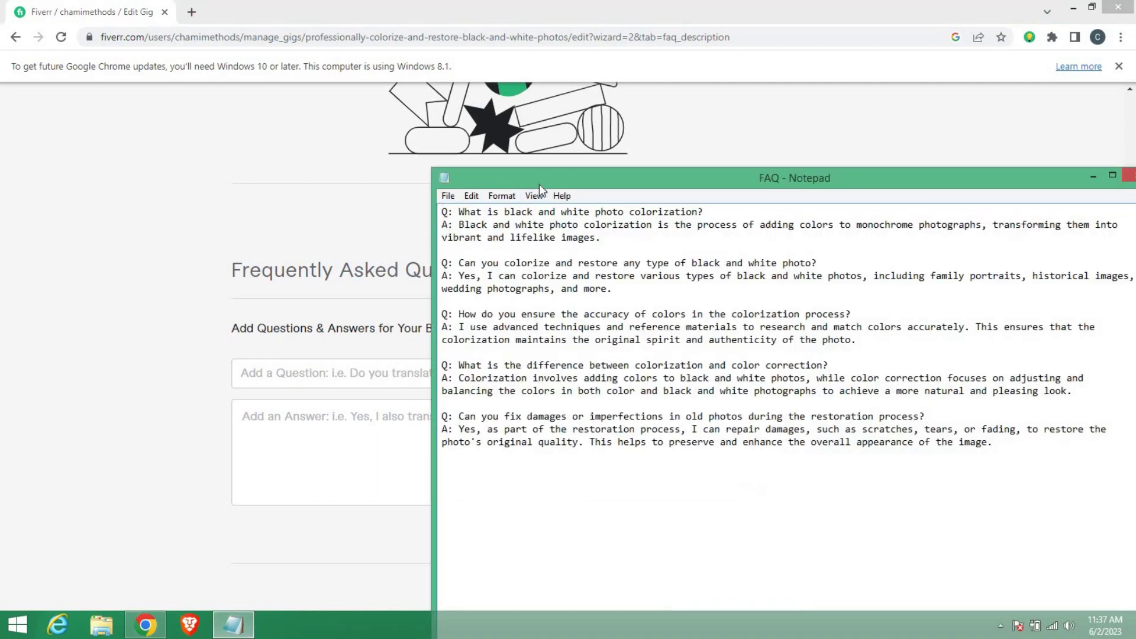
drag(539, 184, 503, 227)
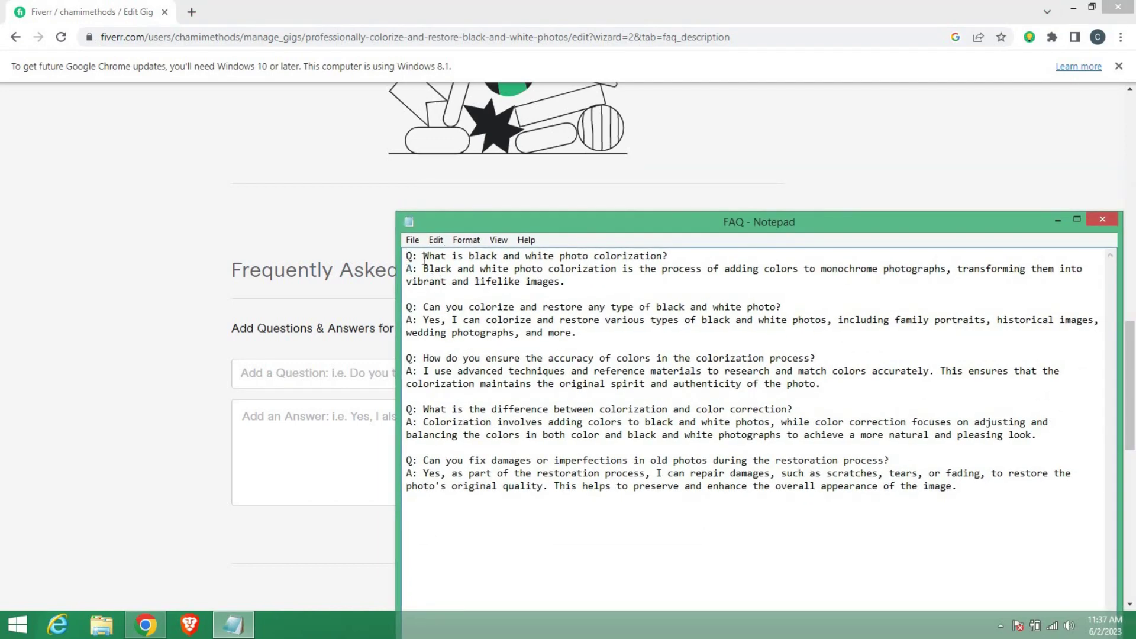
drag(424, 259, 669, 257)
right_click(625, 261)
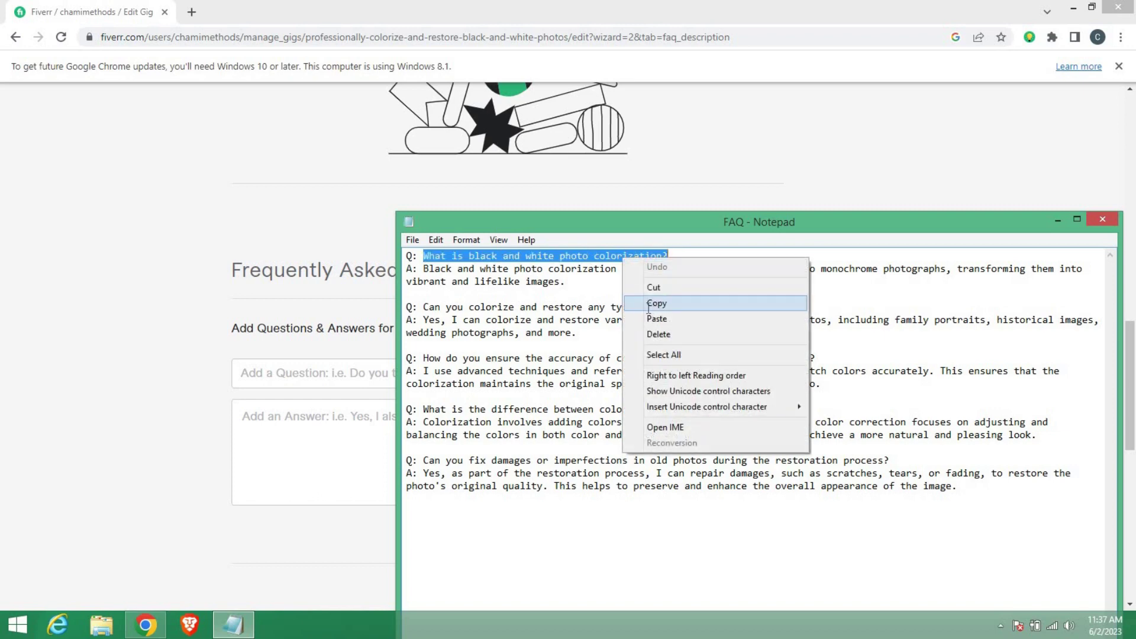
click(648, 308)
click(340, 369)
right_click(342, 370)
click(380, 472)
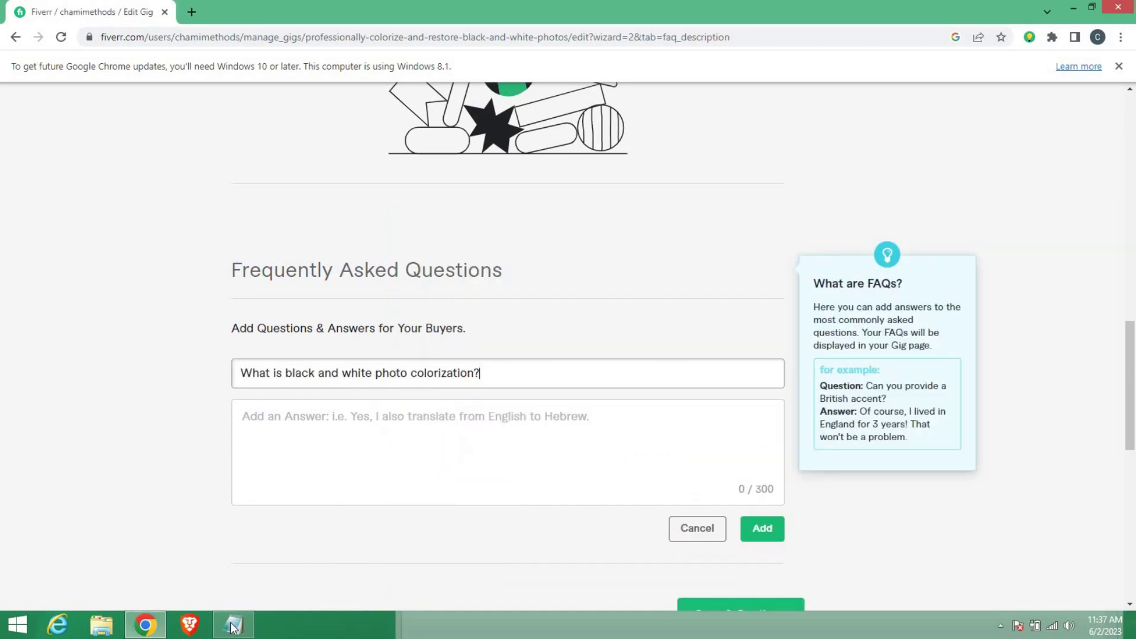
Step: Copy the answer to the black and white photo colorization question from the FAQ file, paste it as the answer and add the entry
click(233, 626)
drag(418, 269, 565, 282)
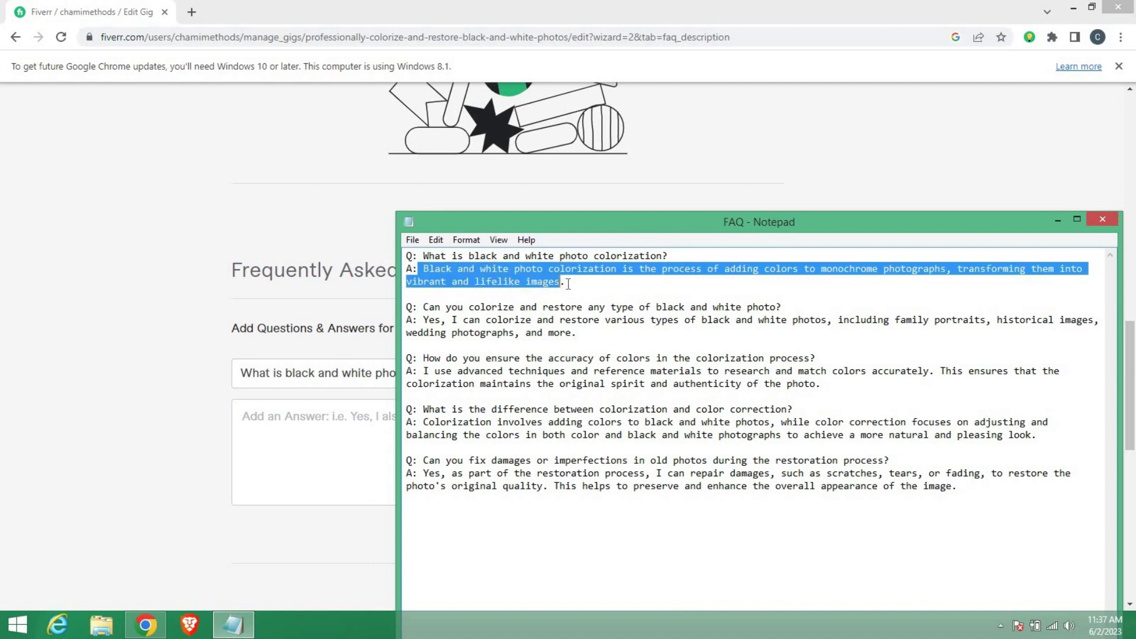
right_click(520, 277)
click(550, 323)
right_click(325, 431)
click(382, 335)
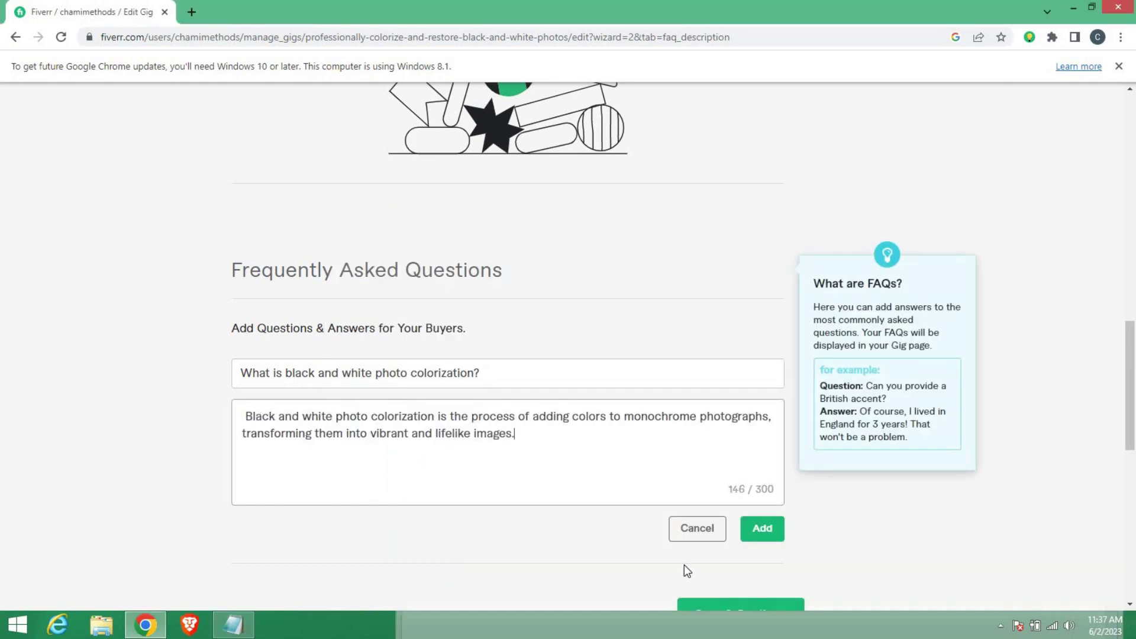
click(762, 528)
Step: Copy "Can you colorize and restore any type of black and white photo?" from the FAQ file and paste it as a new FAQ question
click(248, 630)
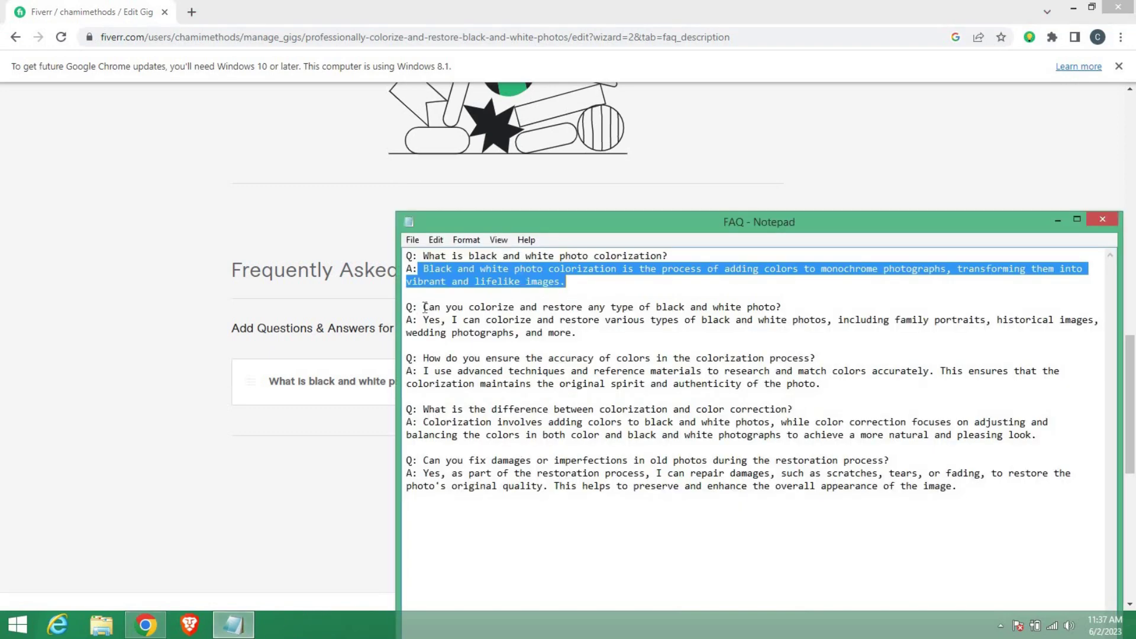
drag(423, 307, 783, 307)
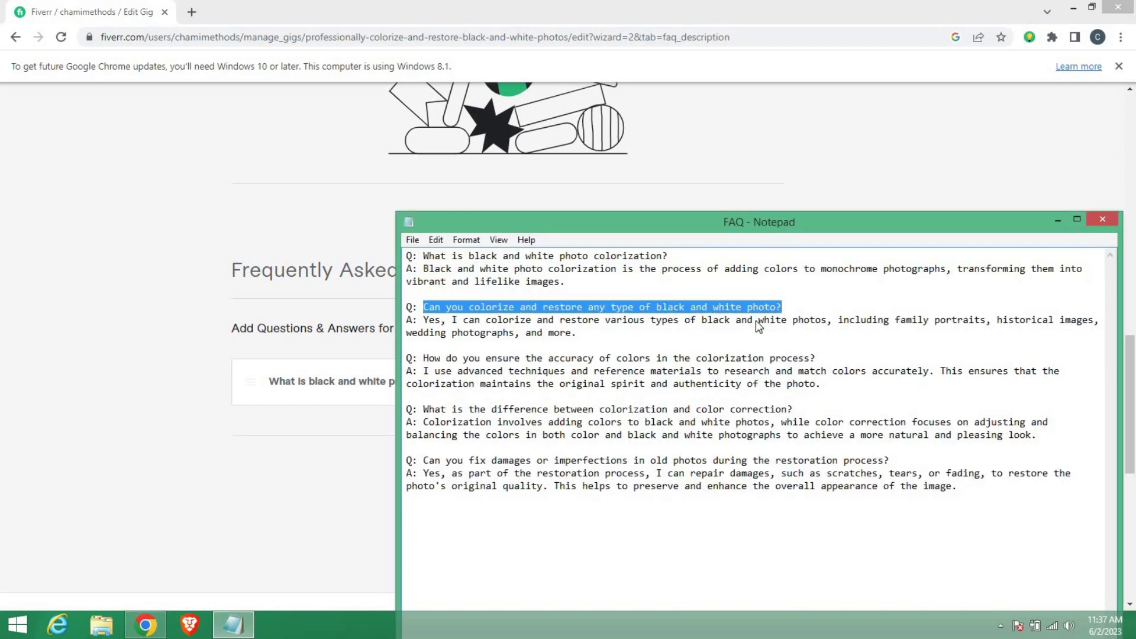
right_click(741, 307)
click(768, 353)
click(307, 471)
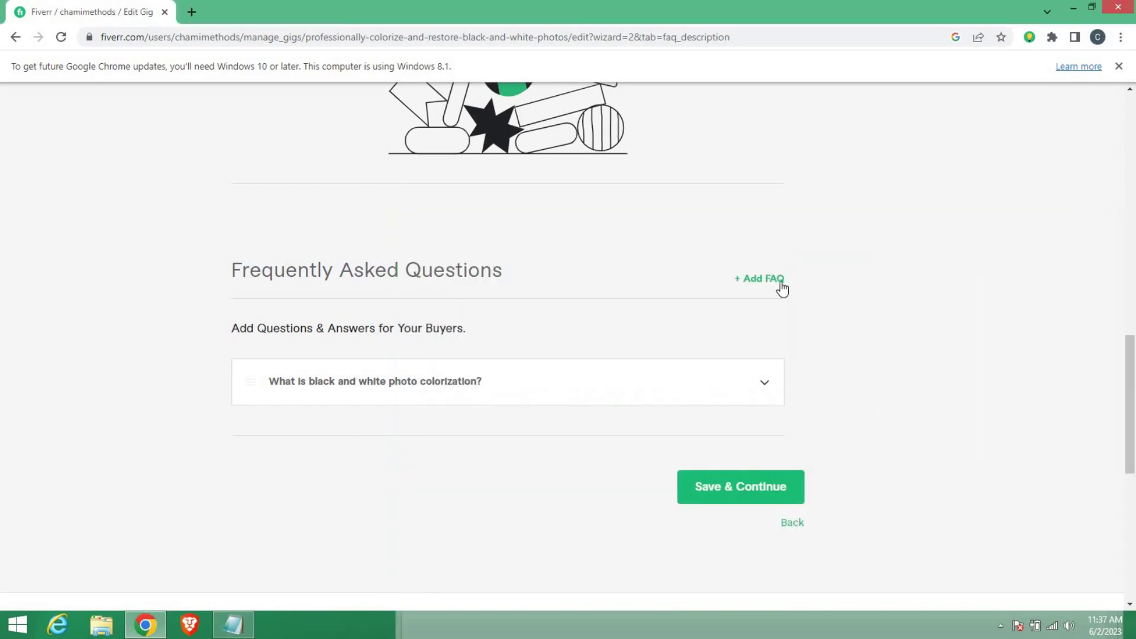
click(762, 279)
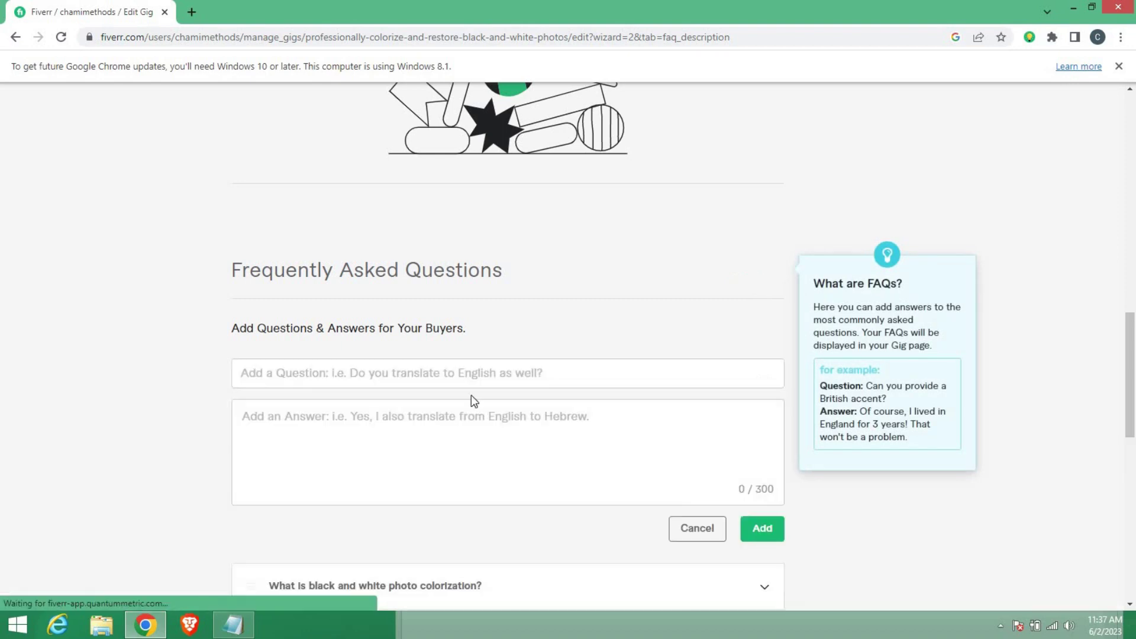
right_click(394, 382)
click(452, 488)
Step: Copy the answer about restoring various types of black and white photos into the answer field and add the second FAQ entry
click(233, 625)
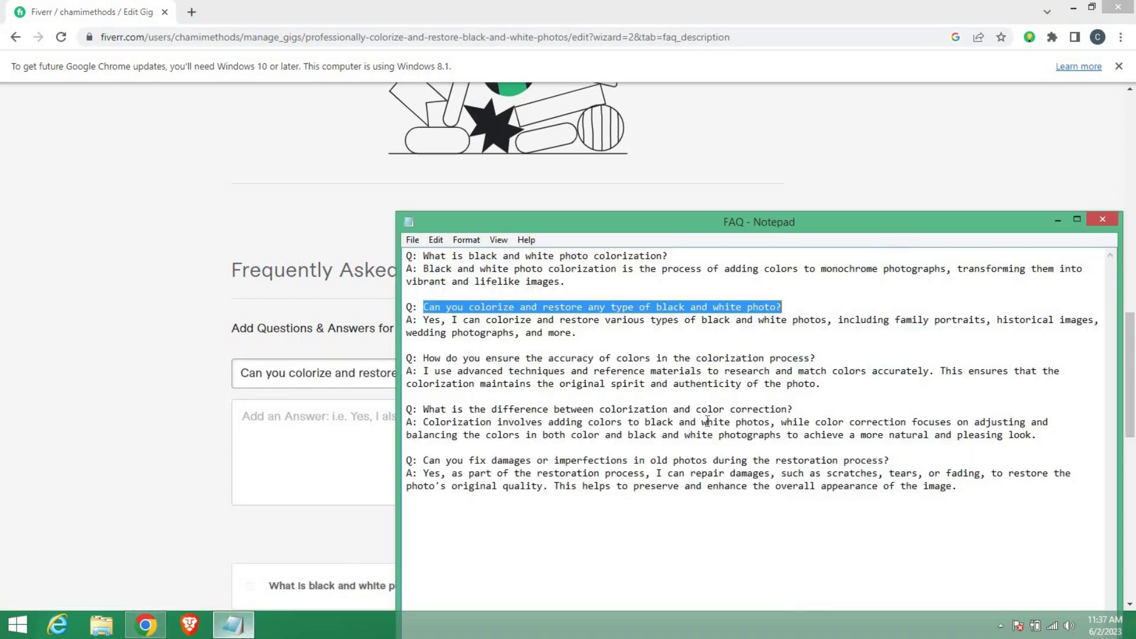
drag(425, 320, 553, 338)
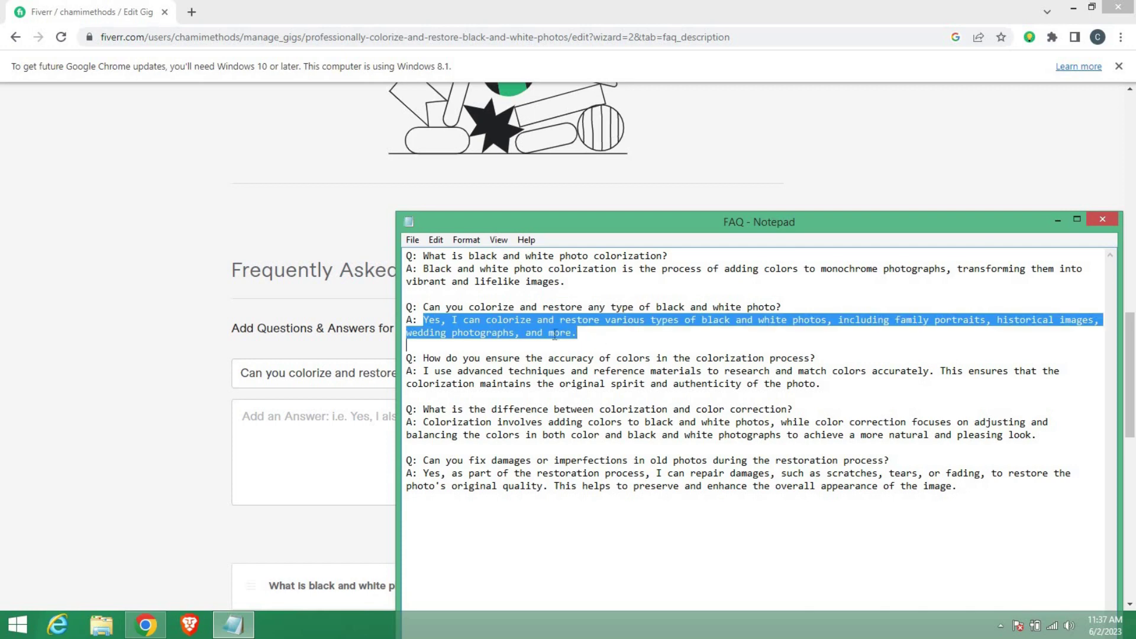
right_click(553, 334)
click(371, 415)
right_click(322, 426)
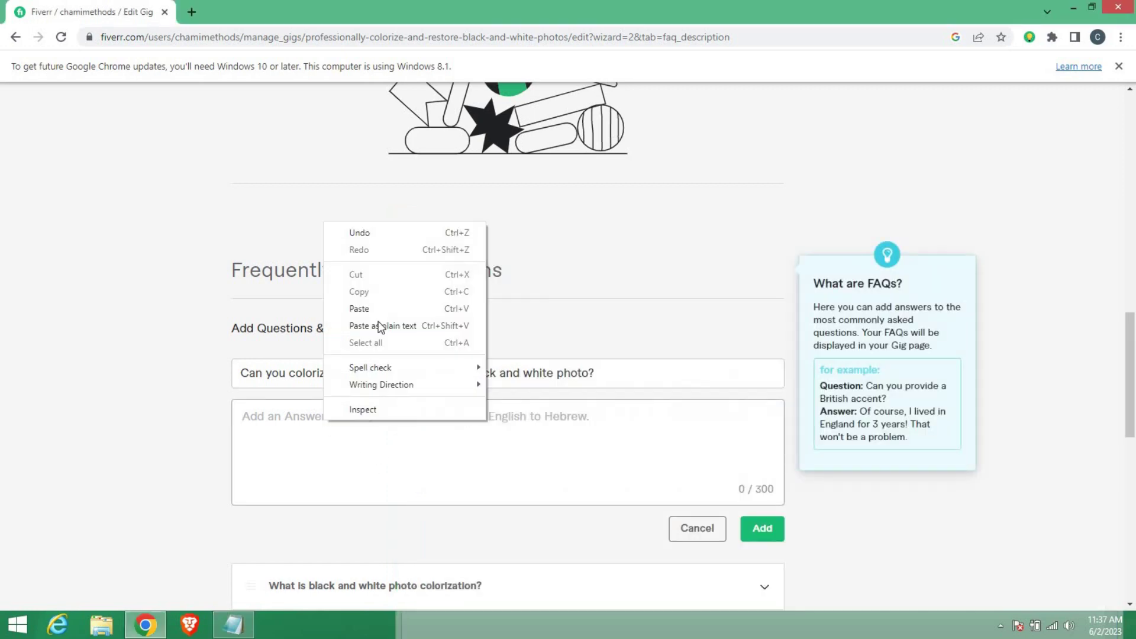
click(382, 327)
click(762, 528)
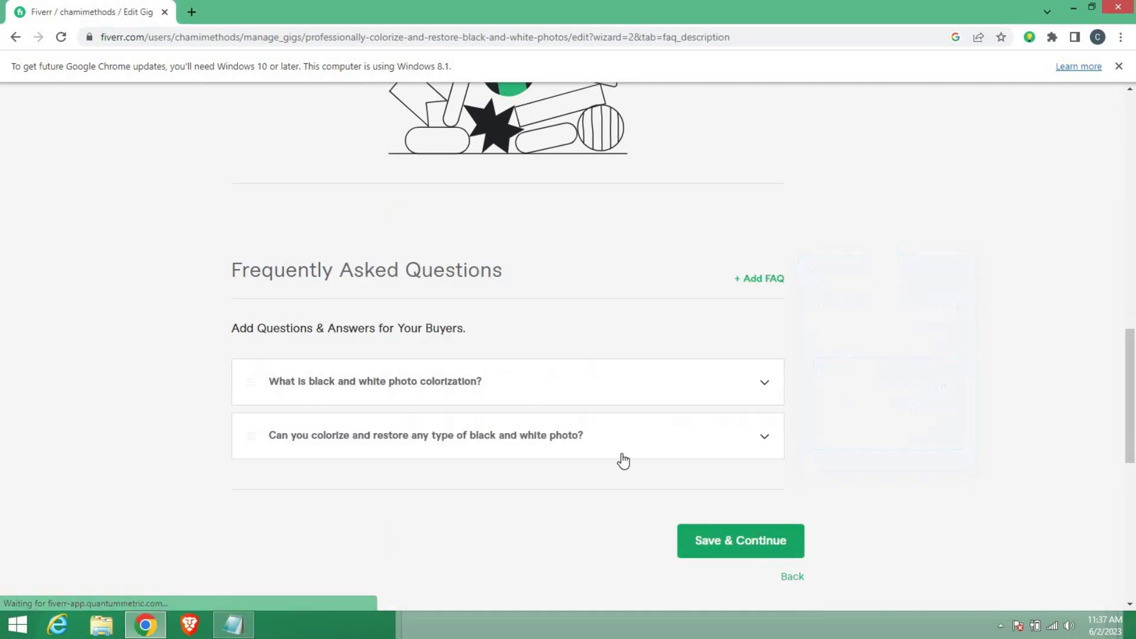
Step: Copy "How do you ensure the accuracy of colors in the colorization process?" from the FAQ file and paste it as a new FAQ question
click(233, 625)
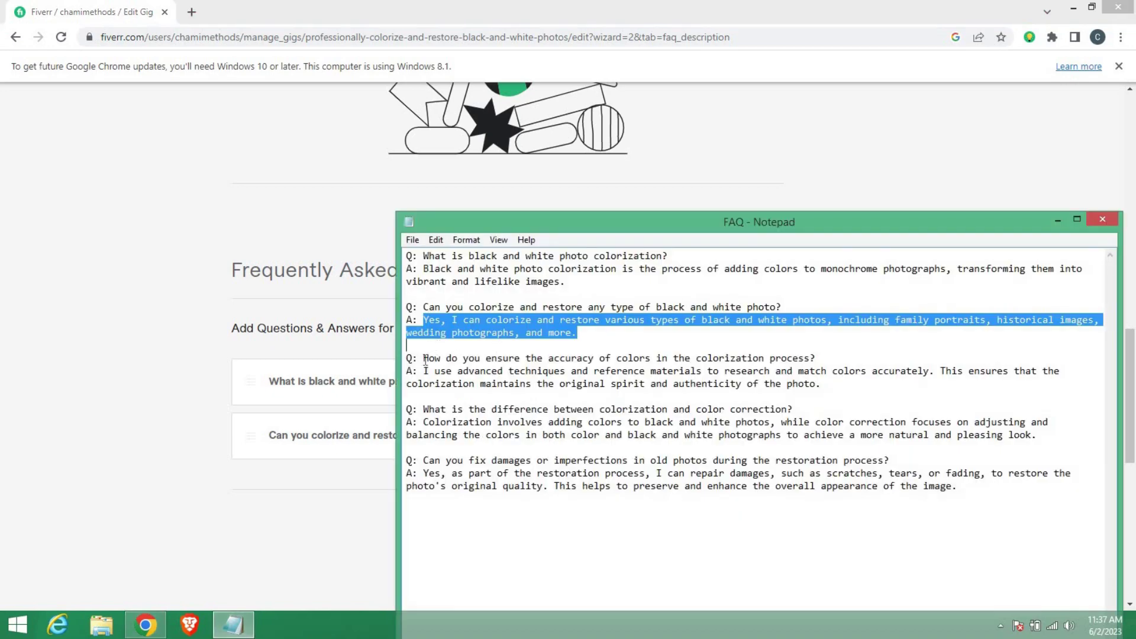
drag(425, 359, 815, 359)
right_click(796, 362)
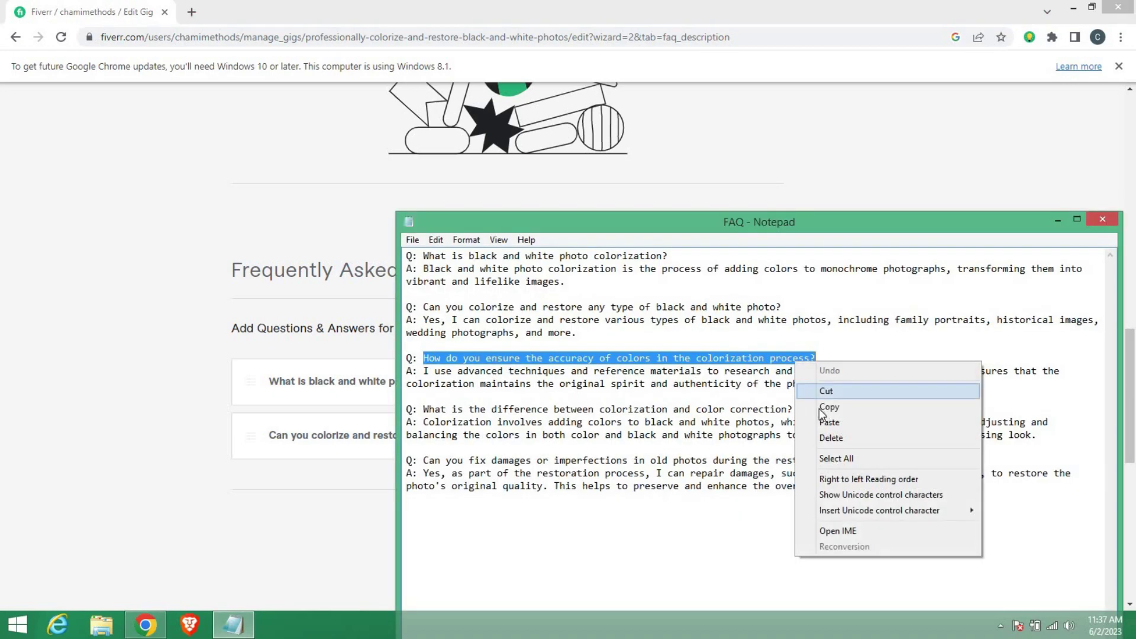
click(828, 408)
click(389, 489)
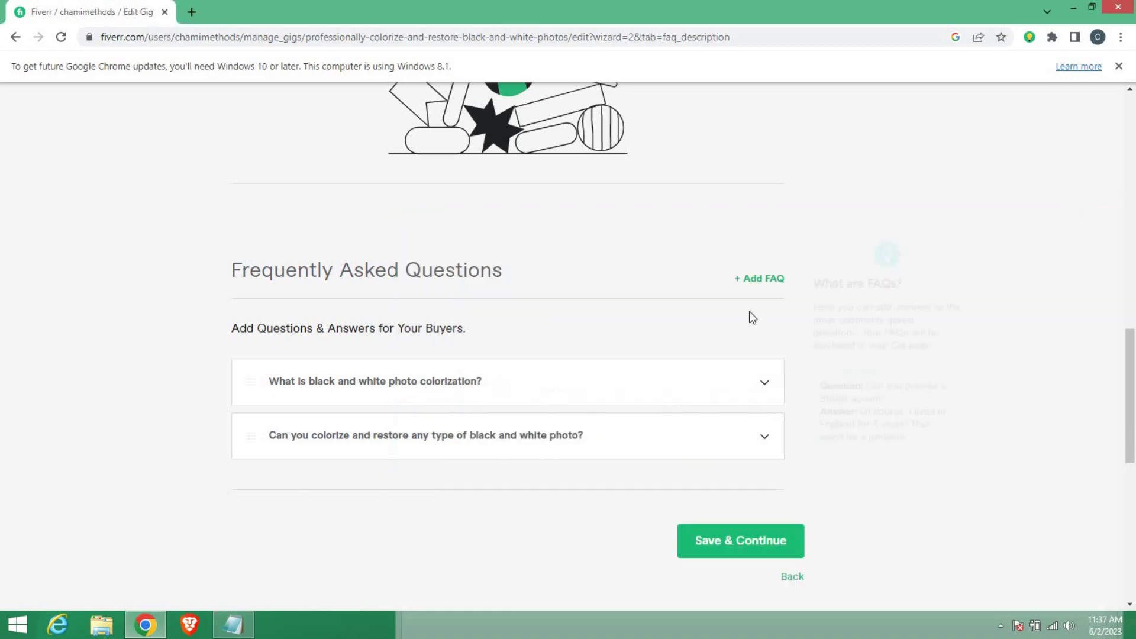
click(768, 278)
right_click(303, 375)
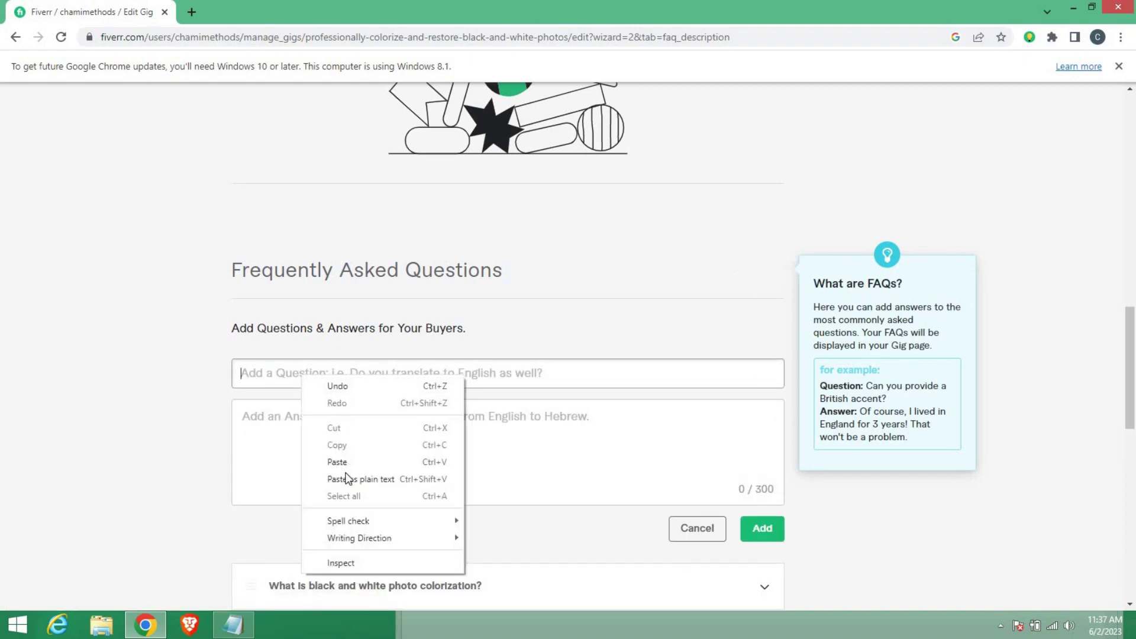
click(385, 481)
Step: Copy the answer about advanced techniques and reference materials into the answer field and add the third FAQ entry
key(alt+Tab)
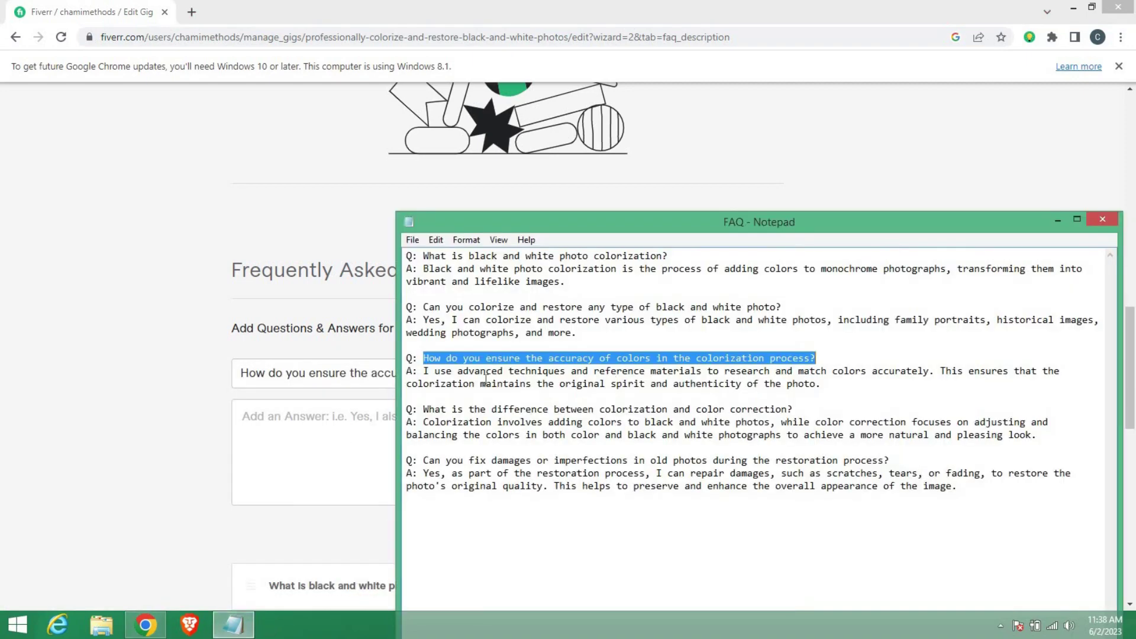
drag(424, 372, 780, 386)
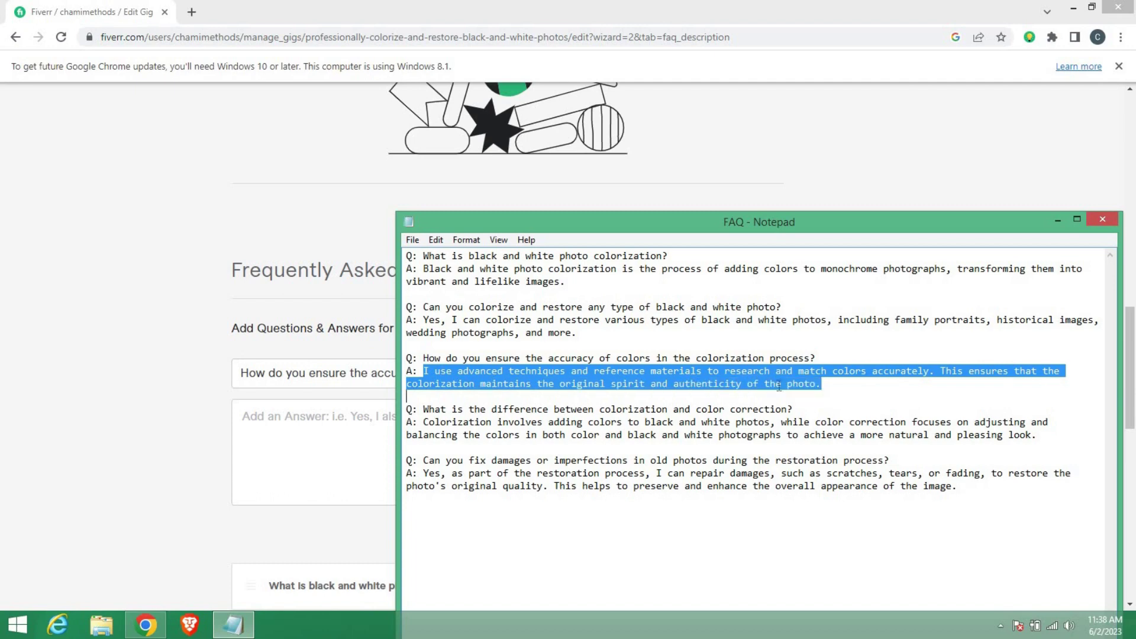
right_click(791, 400)
click(790, 425)
key(alt+Tab)
right_click(323, 471)
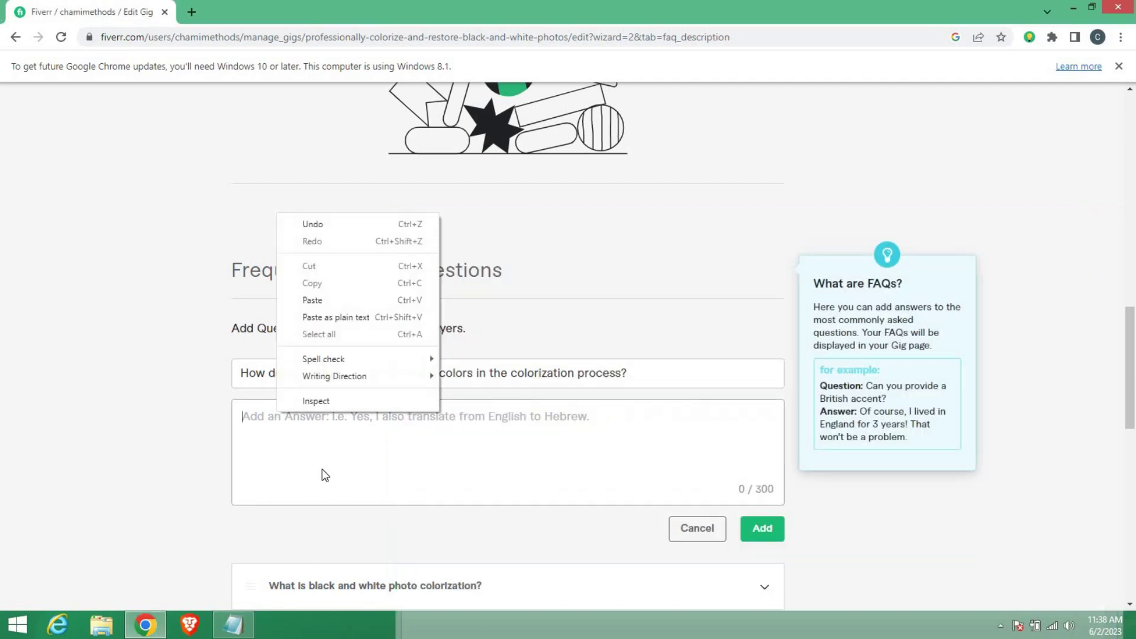
click(343, 317)
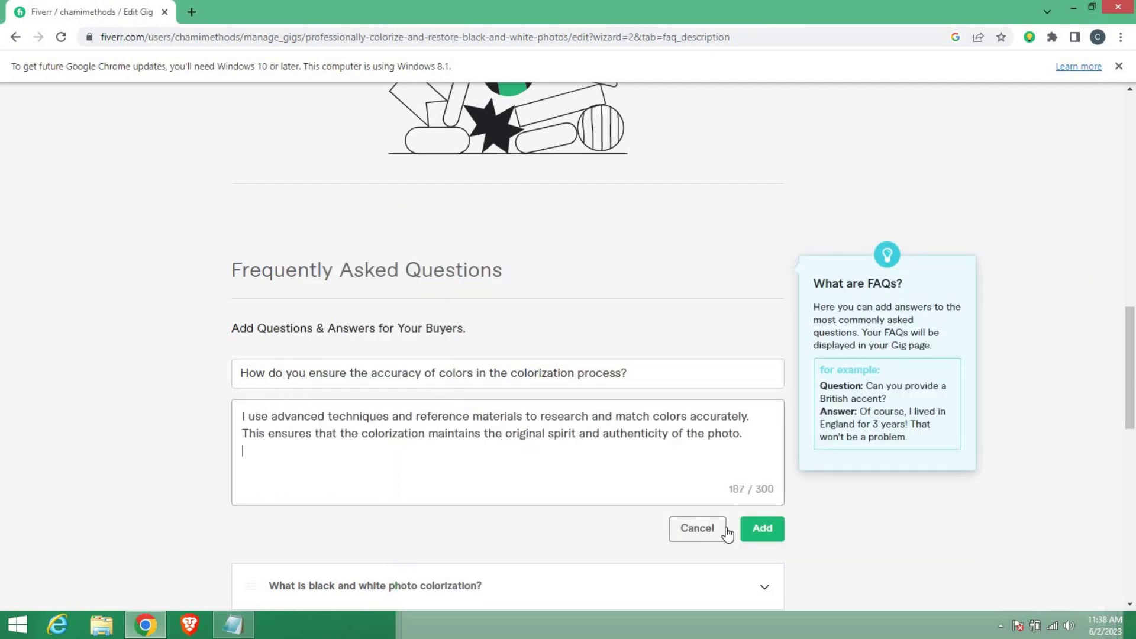
click(763, 528)
Step: Copy "What is the difference between colorization and color correction?" from the FAQ file and paste it as a new FAQ question
key(alt+Tab)
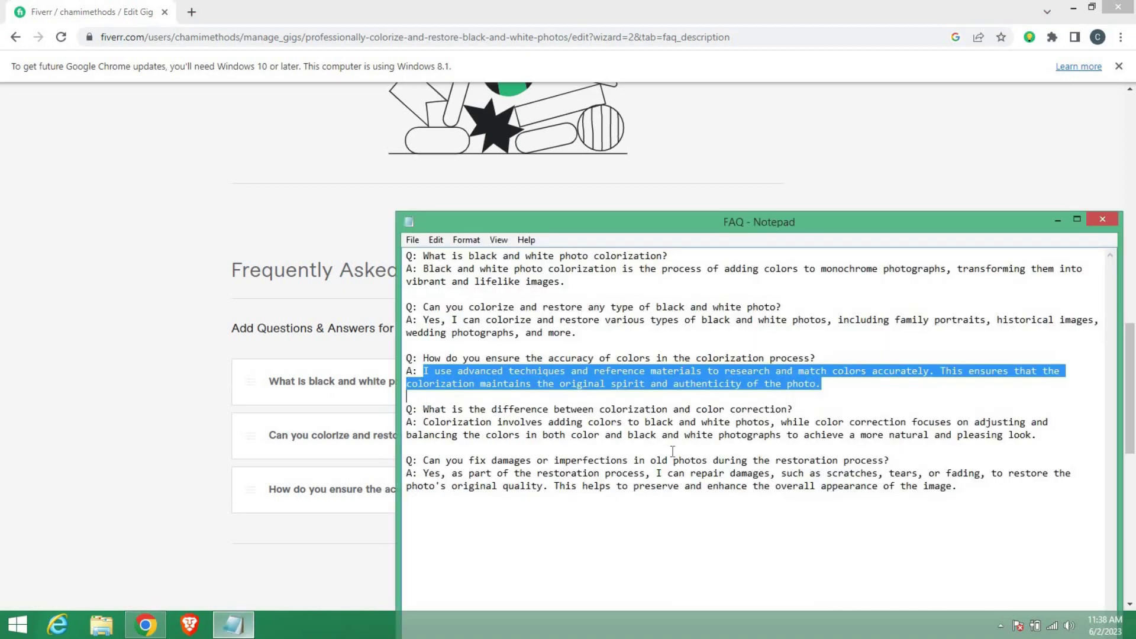
drag(423, 408, 798, 410)
right_click(749, 408)
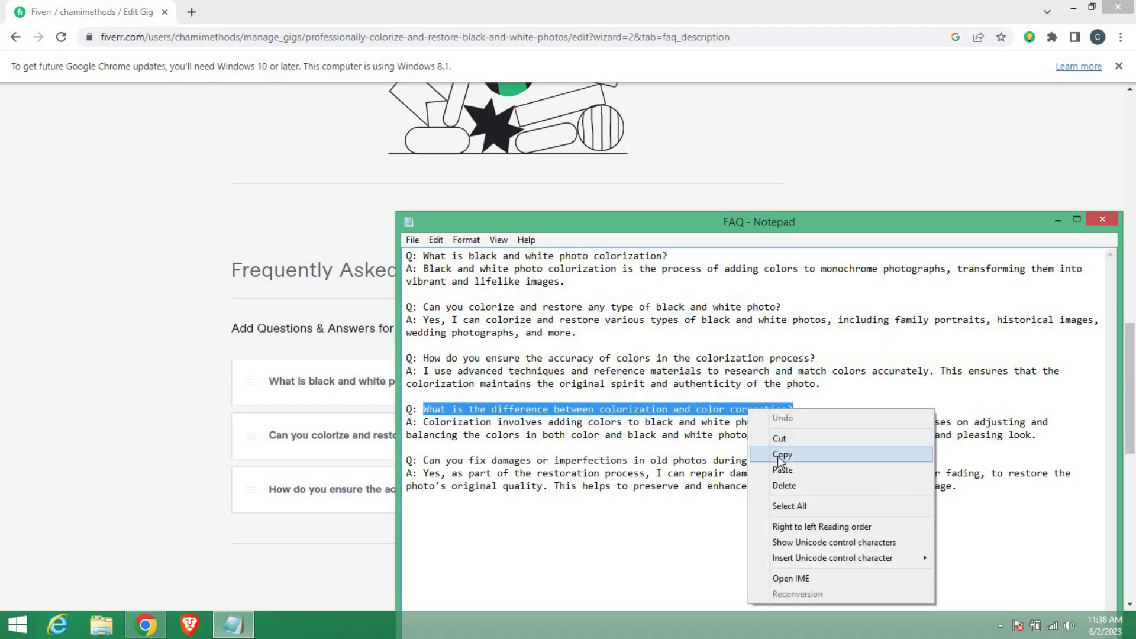
click(781, 457)
click(185, 524)
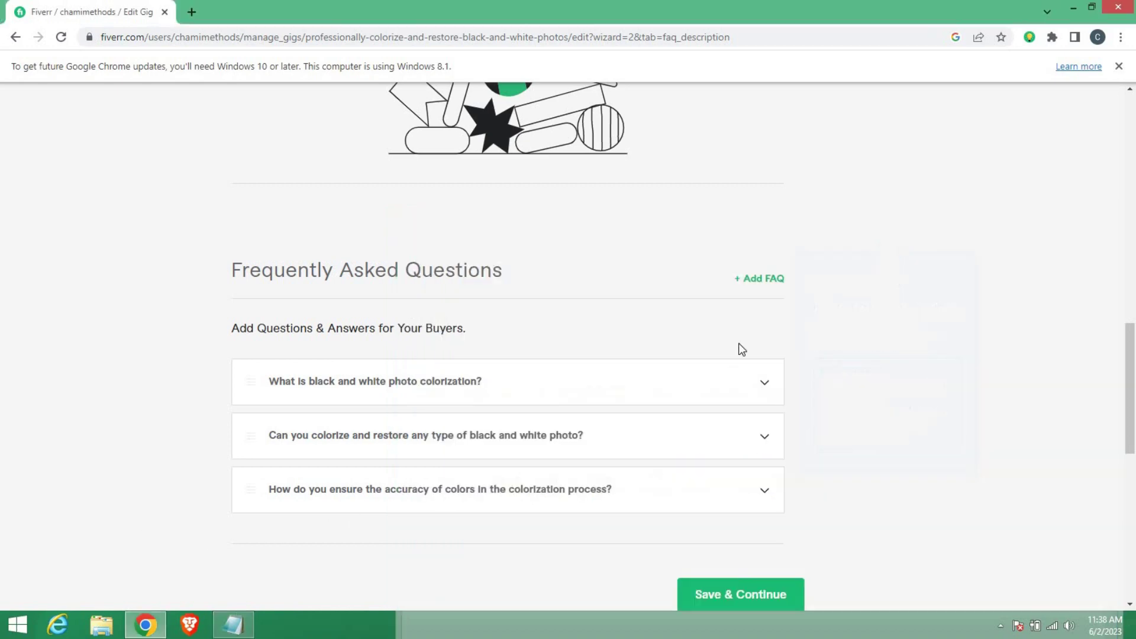
click(758, 280)
right_click(324, 374)
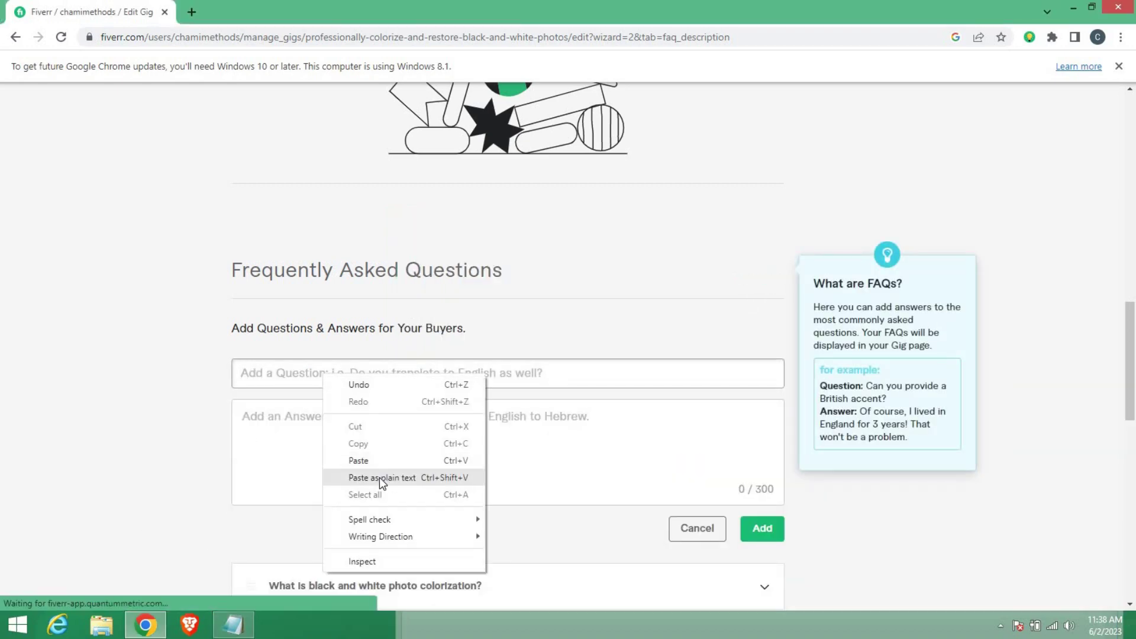
click(378, 477)
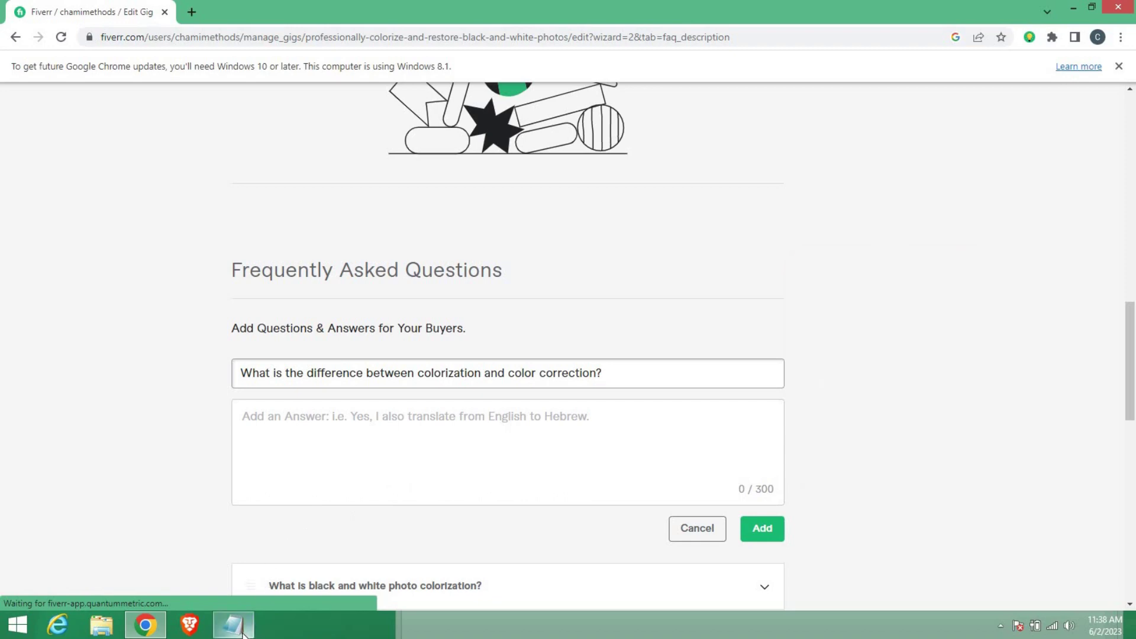
Step: Copy the answer comparing colorization with color correction into the answer field and add the fourth FAQ entry
mouse_move(275, 627)
click(296, 586)
drag(424, 424, 1018, 440)
right_click(1000, 441)
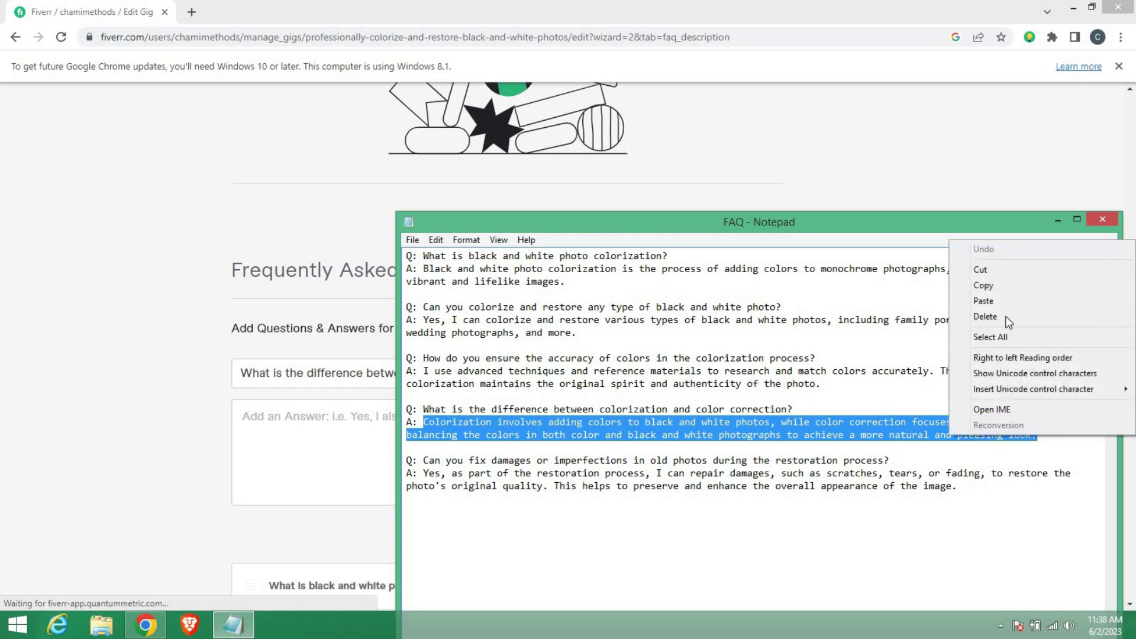
click(1002, 291)
click(331, 461)
right_click(301, 424)
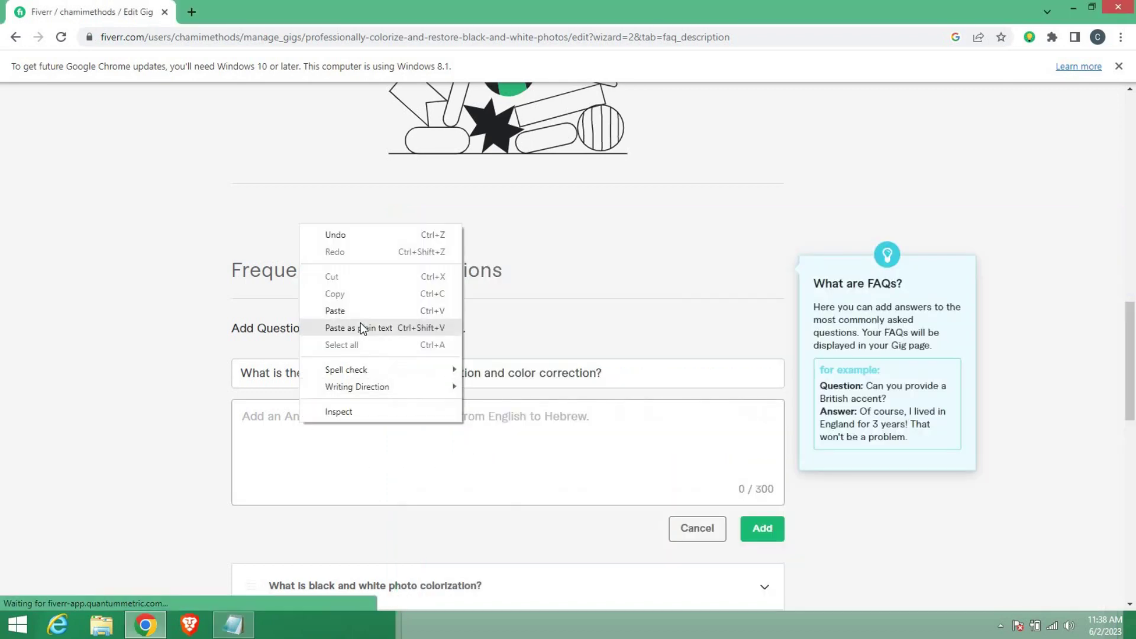
click(363, 325)
click(762, 528)
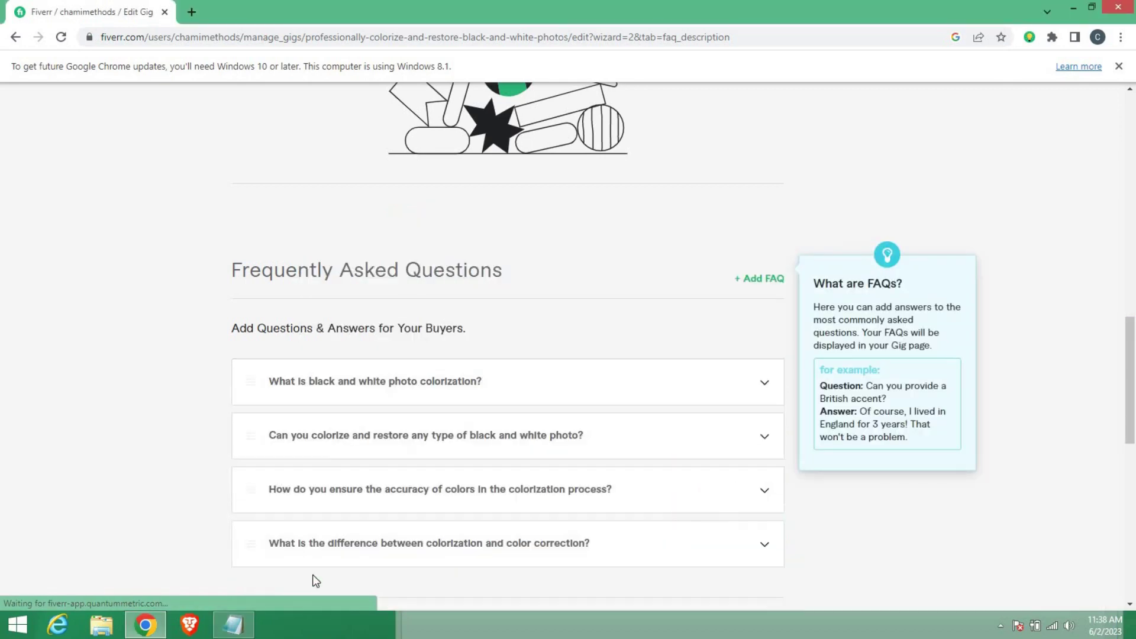
Step: Copy "Can you fix damages or imperfections in old photos during the restoration process?" from the FAQ file and paste it as a new FAQ question
click(234, 625)
drag(419, 461, 506, 461)
click(424, 461)
drag(423, 461, 469, 461)
drag(589, 468, 889, 461)
right_click(883, 471)
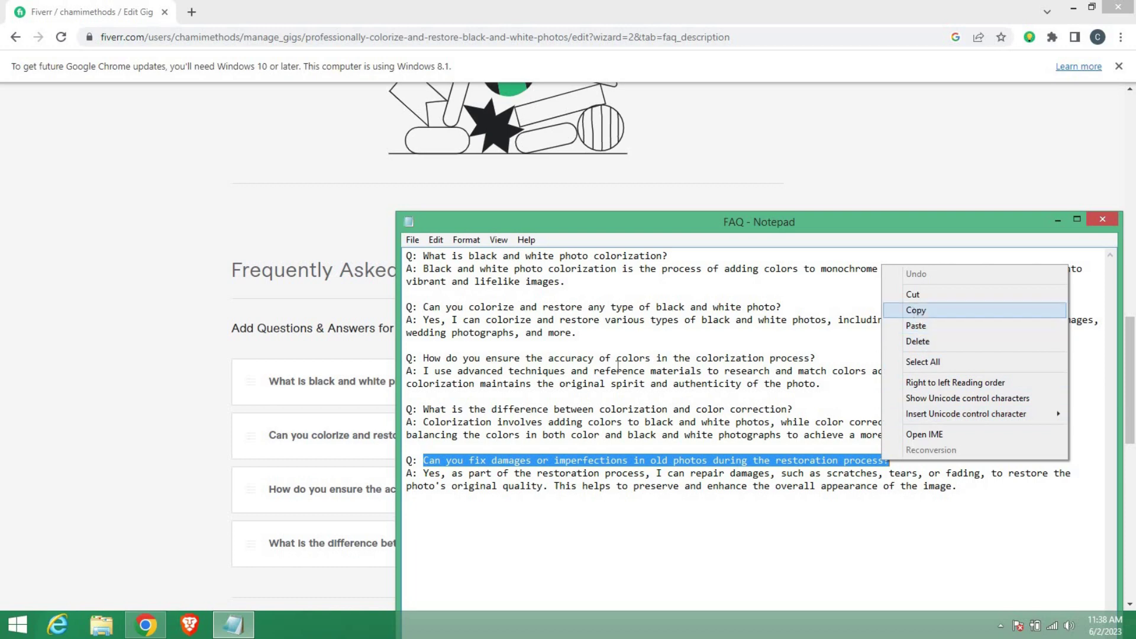
click(916, 310)
click(340, 517)
scroll(713, 350, down, 3)
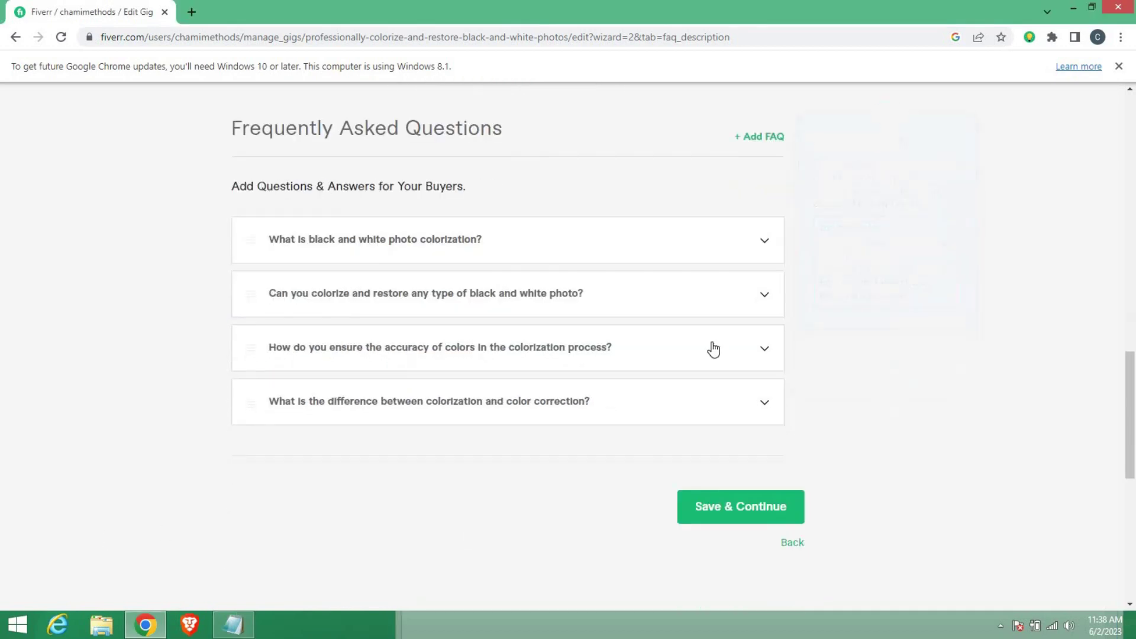
click(748, 138)
right_click(336, 236)
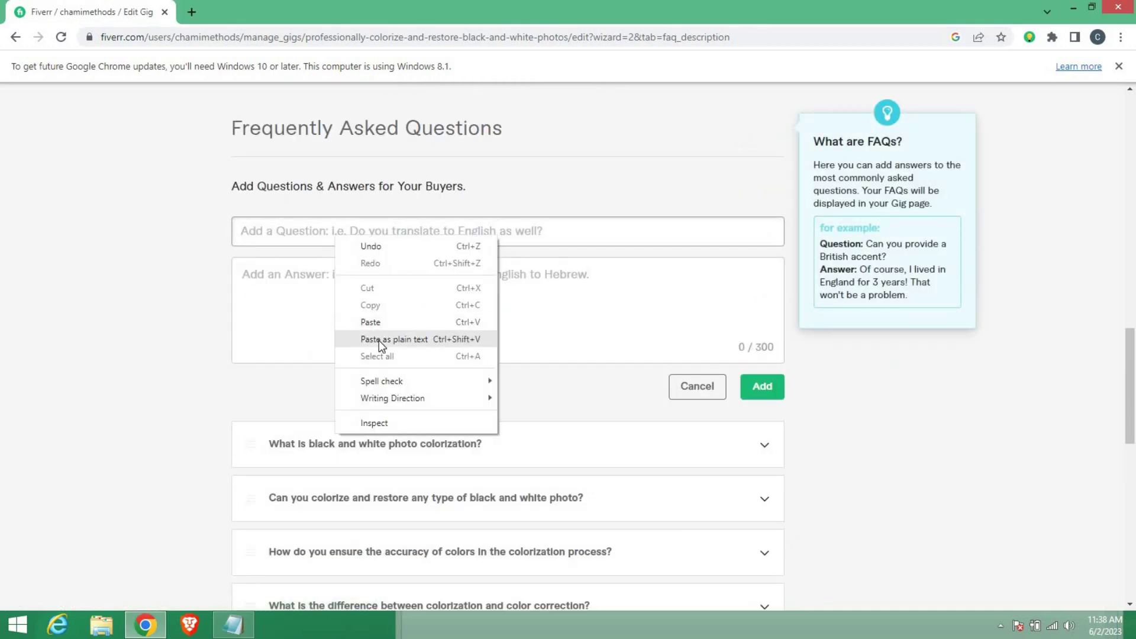
click(379, 340)
Step: Copy the answer about repairing scratches, tears or fading into the answer field and add the fifth FAQ entry
click(233, 625)
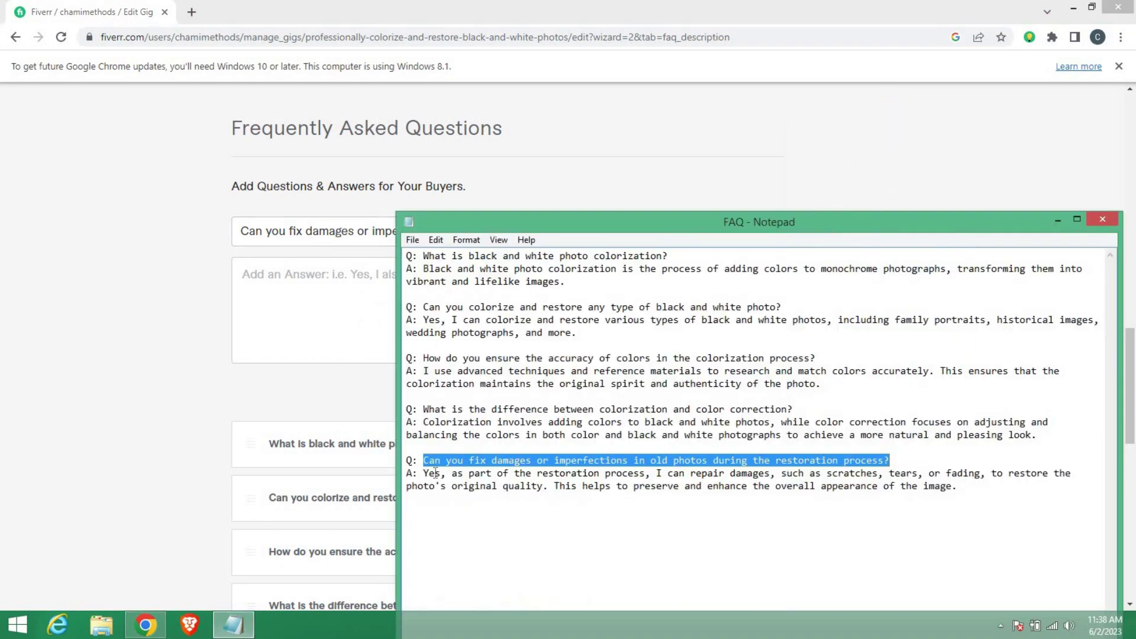
drag(424, 472, 954, 492)
right_click(916, 483)
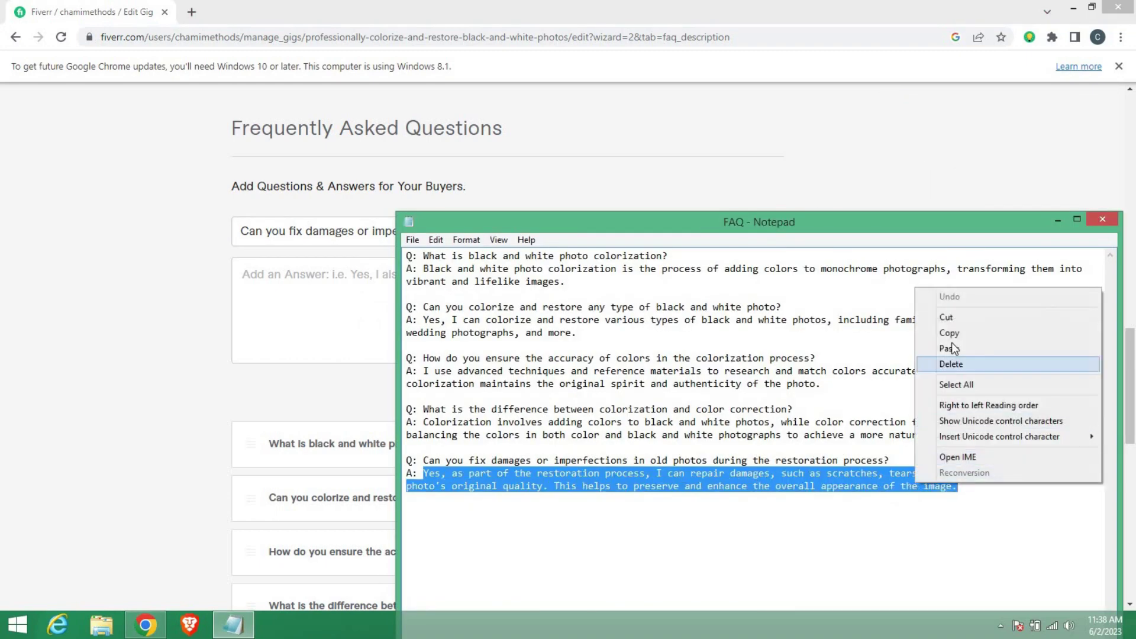
click(947, 332)
click(257, 274)
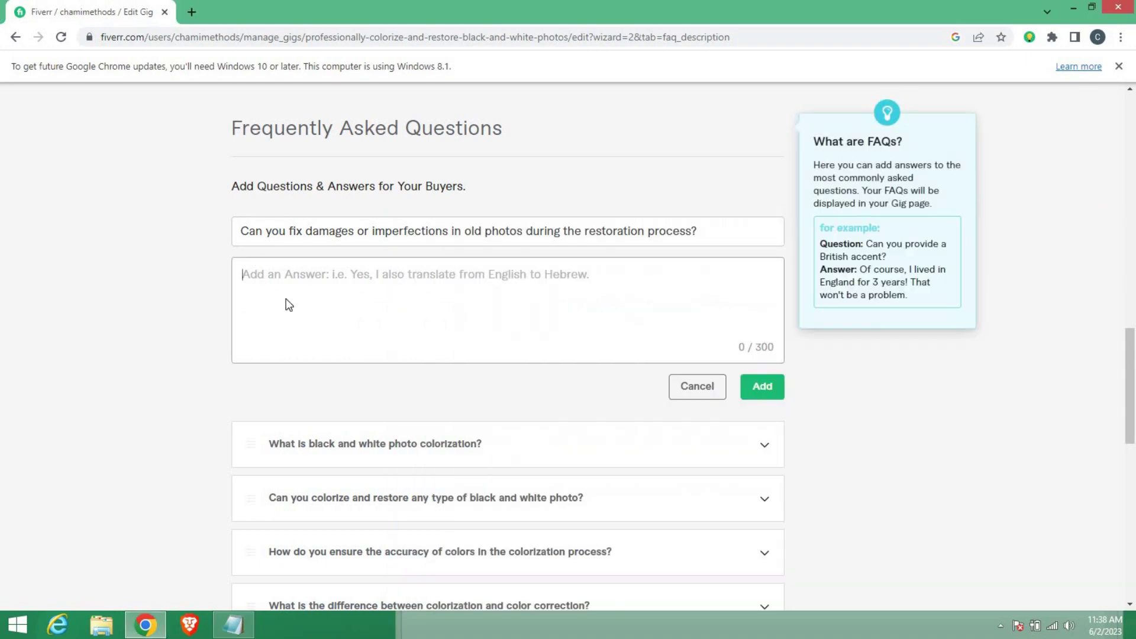
right_click(254, 282)
click(315, 384)
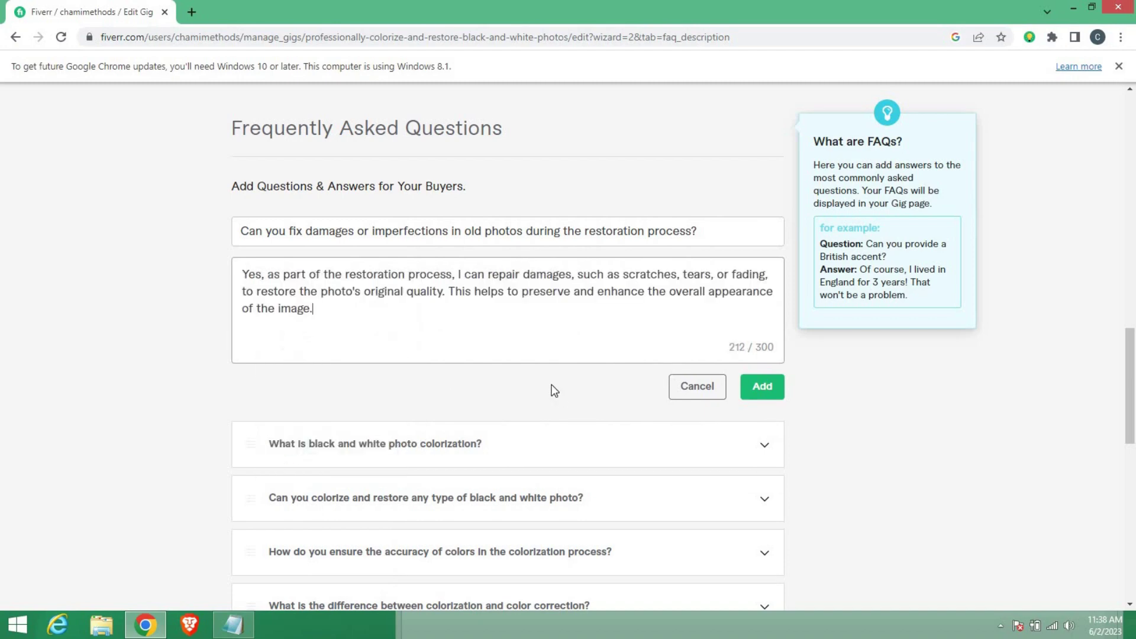
click(763, 386)
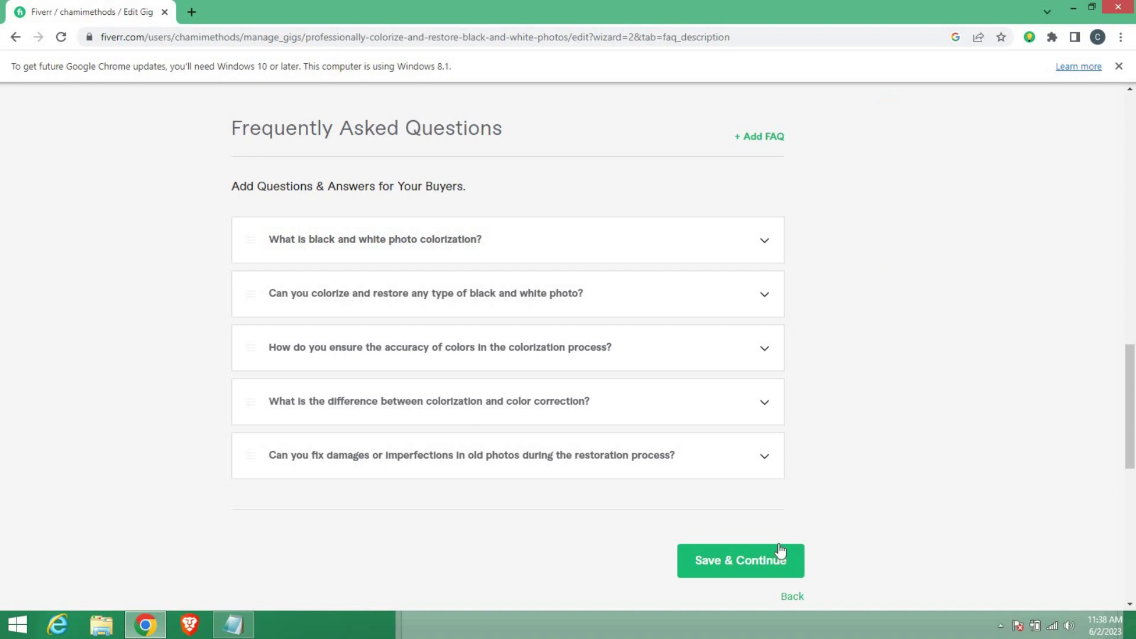
Step: Save the description and FAQ section, and start a new custom question for buyers in the requirements section
click(746, 568)
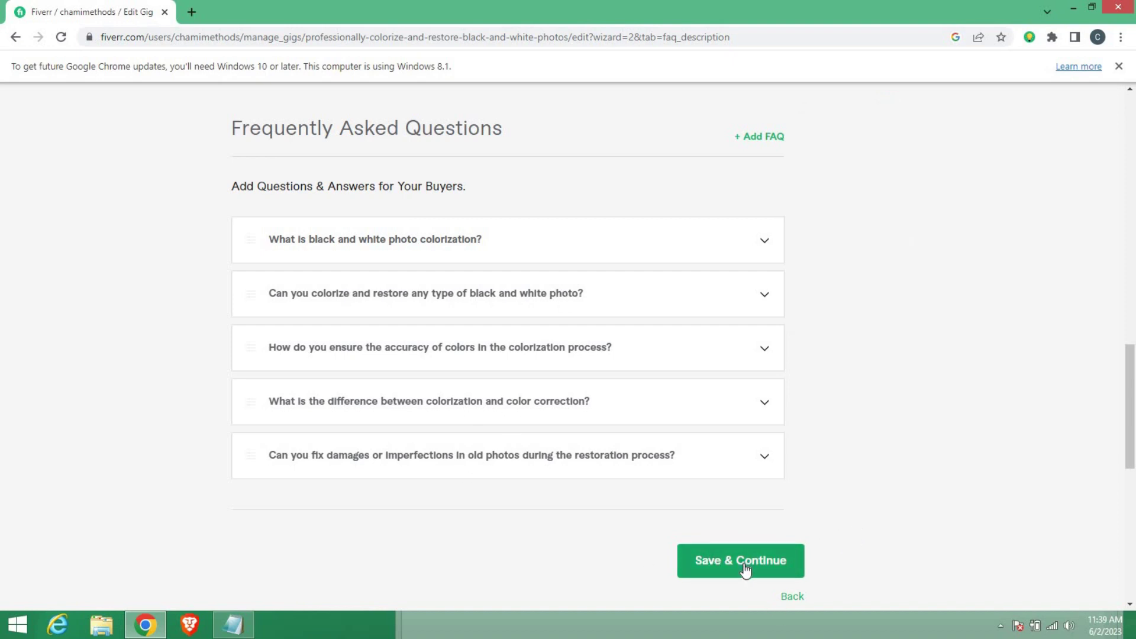
click(746, 568)
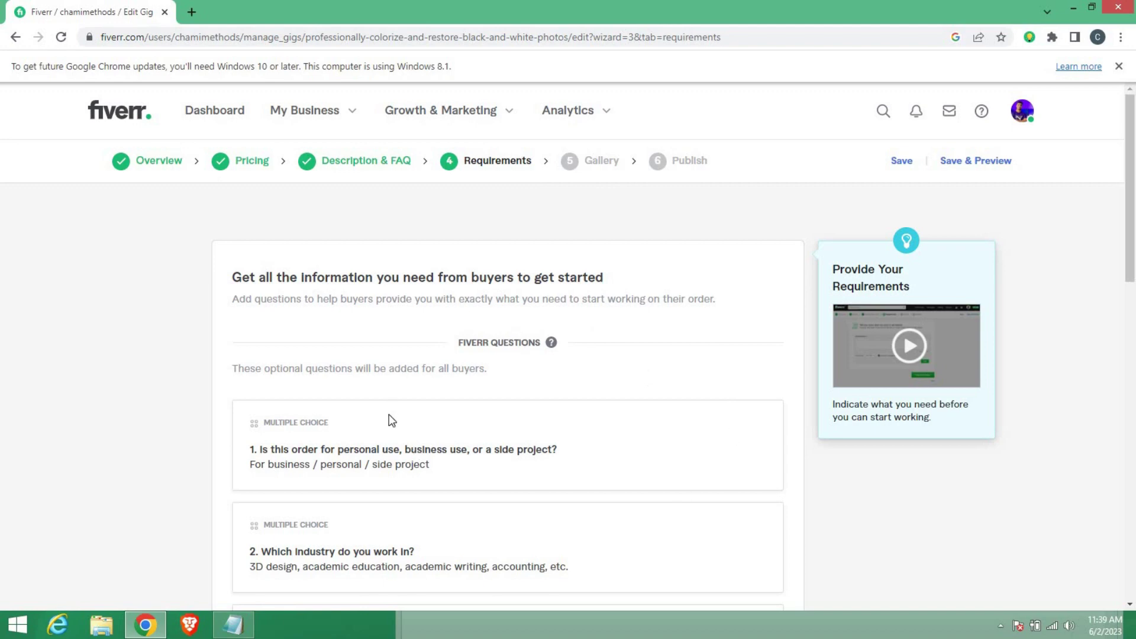
scroll(668, 409, down, 2)
scroll(629, 388, down, 1)
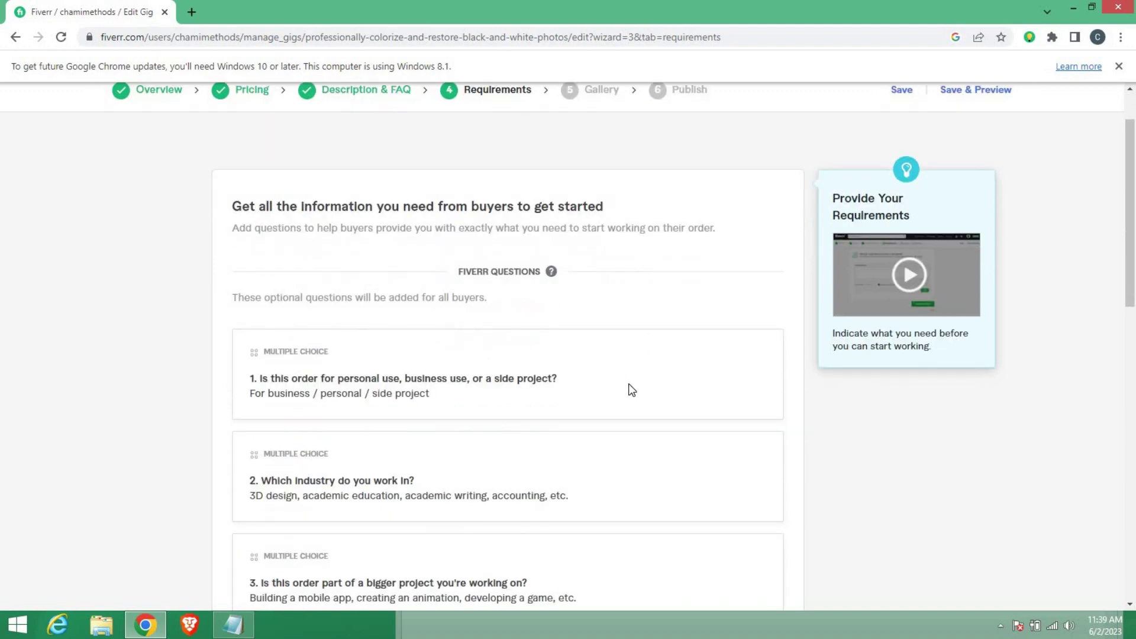
scroll(621, 383, down, 2)
scroll(627, 386, down, 2)
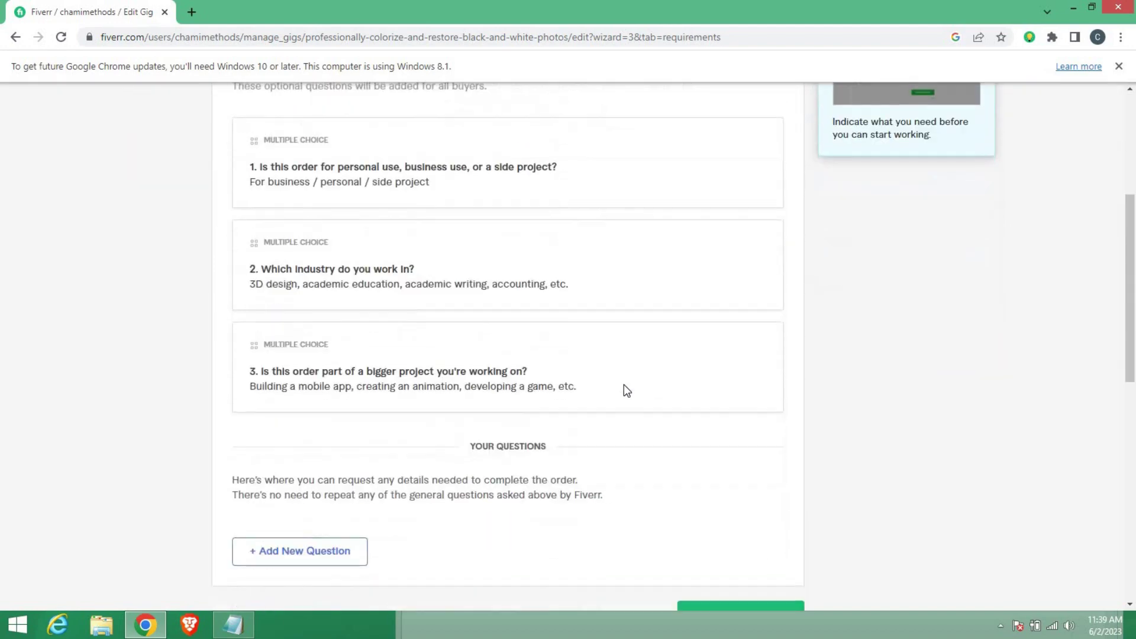
scroll(626, 388, down, 2)
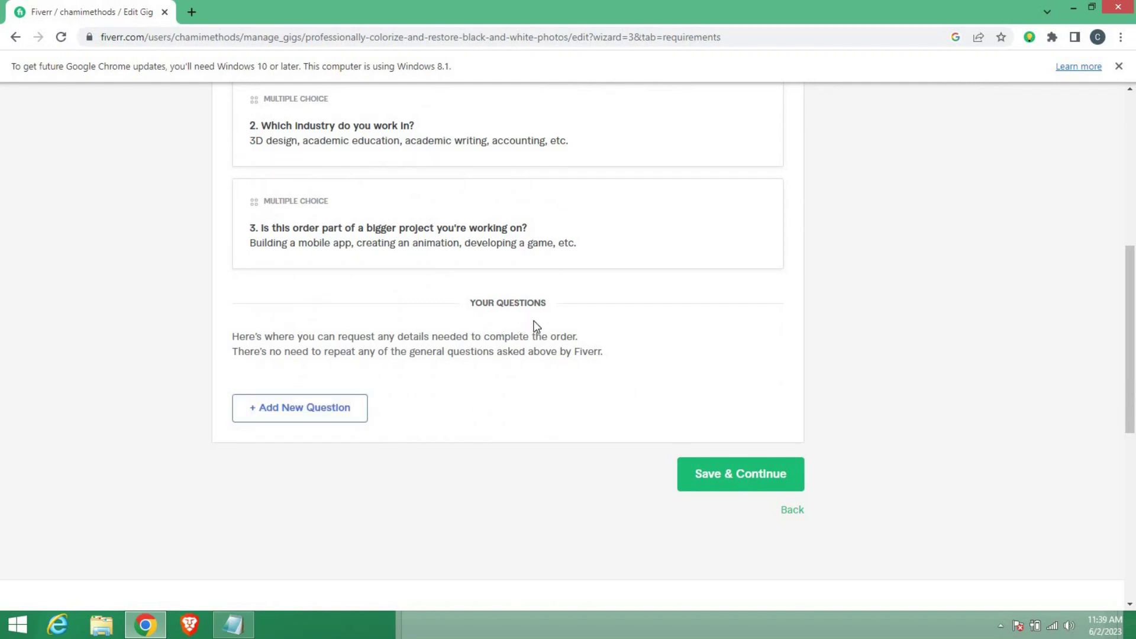
click(305, 413)
scroll(178, 376, down, 1)
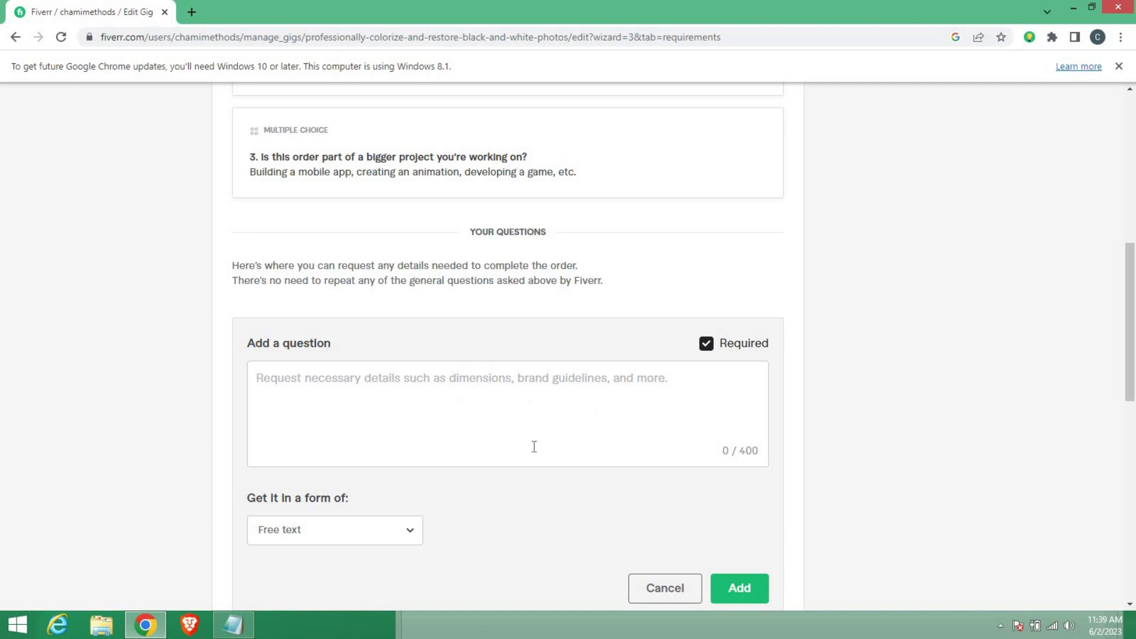
Step: Enter "I need any type of Black and White image" as the text of the buyer requirement question
click(397, 395)
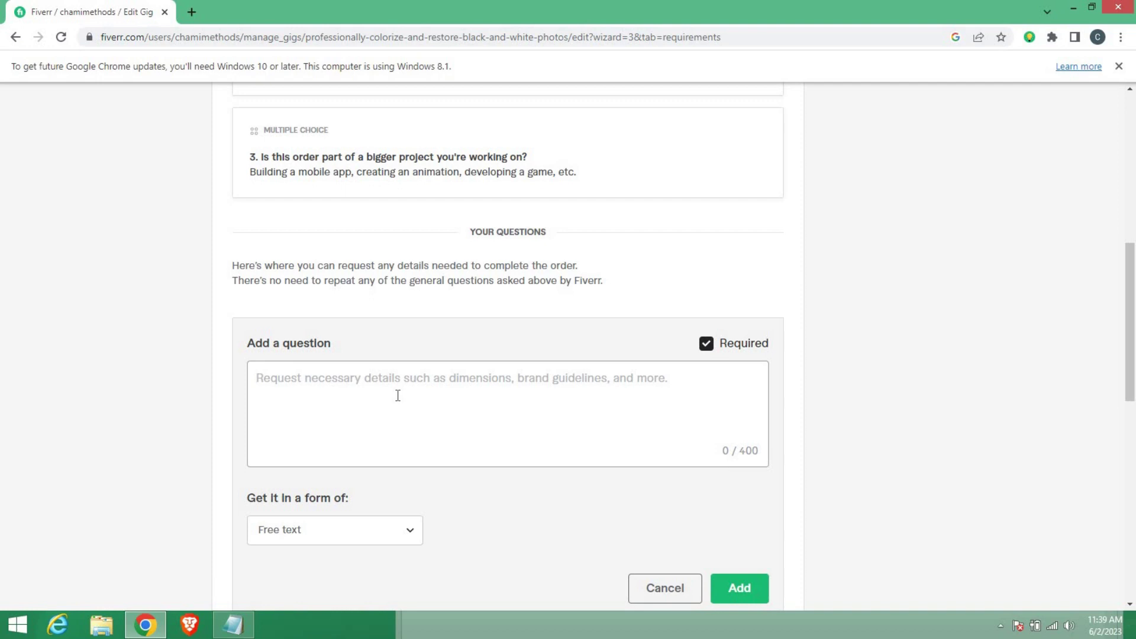
text(I )
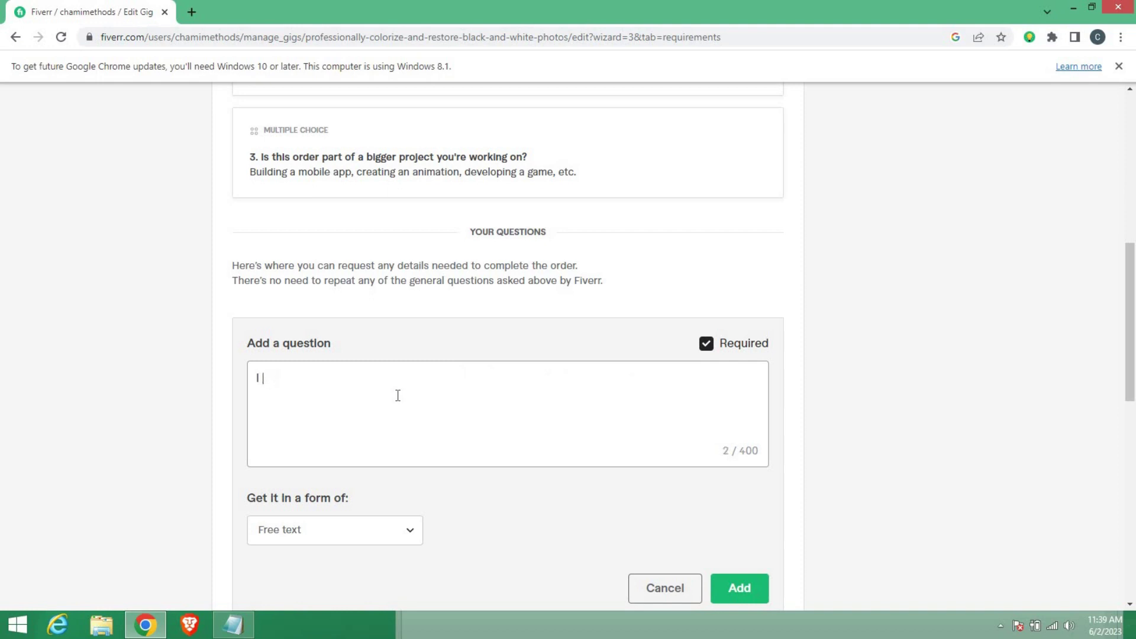
text(reneed any type of )
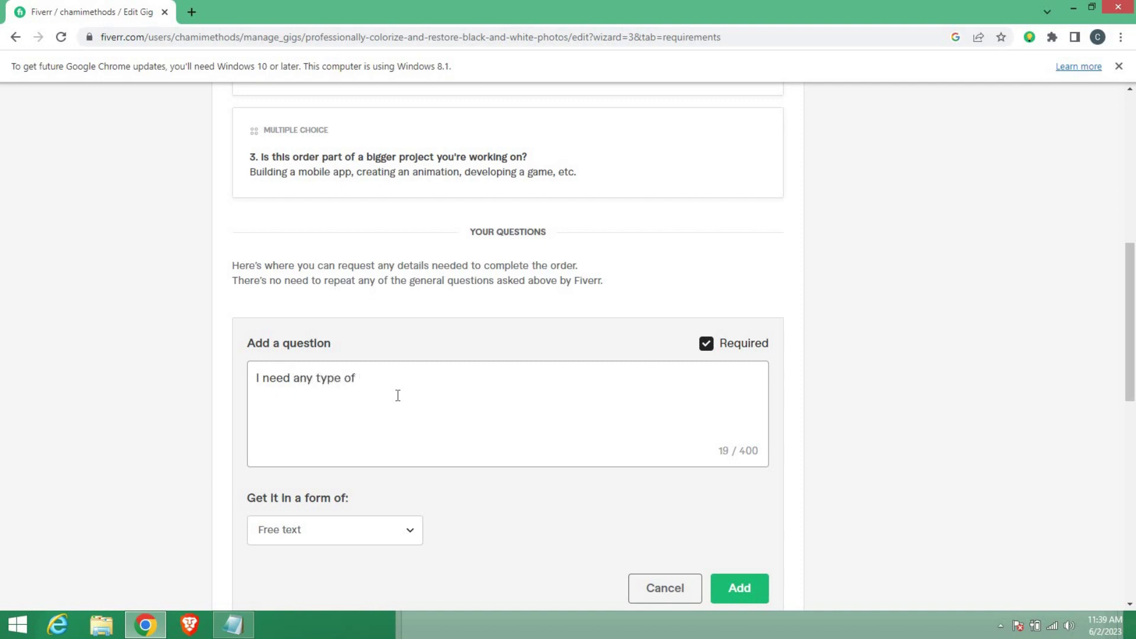
text(Black and White Im)
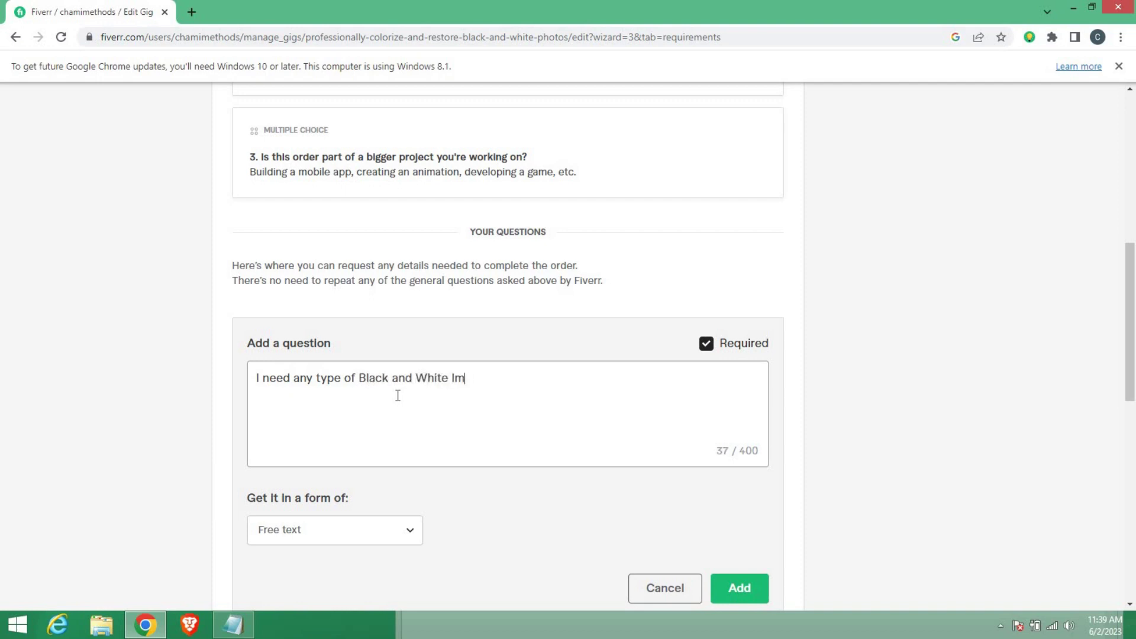
text(a)
key(BackSpace)
key(BackSpace)
key(BackSpace)
text(image)
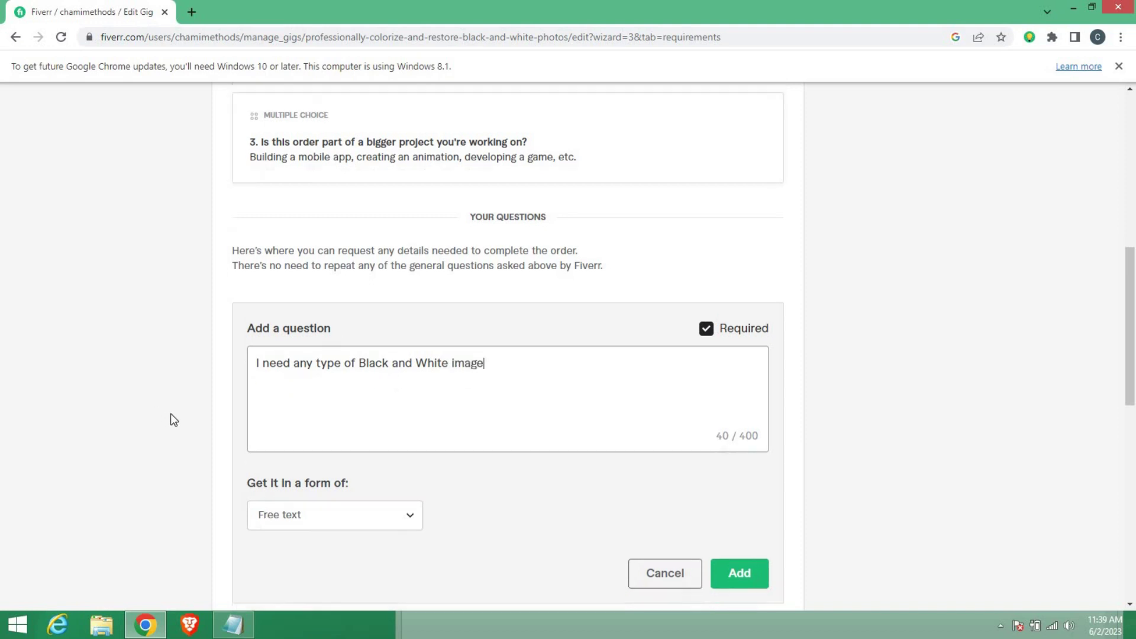
Step: Add the requirement question with Attachment as its answer form, and save the requirements to continue to the gallery
scroll(316, 442, down, 3)
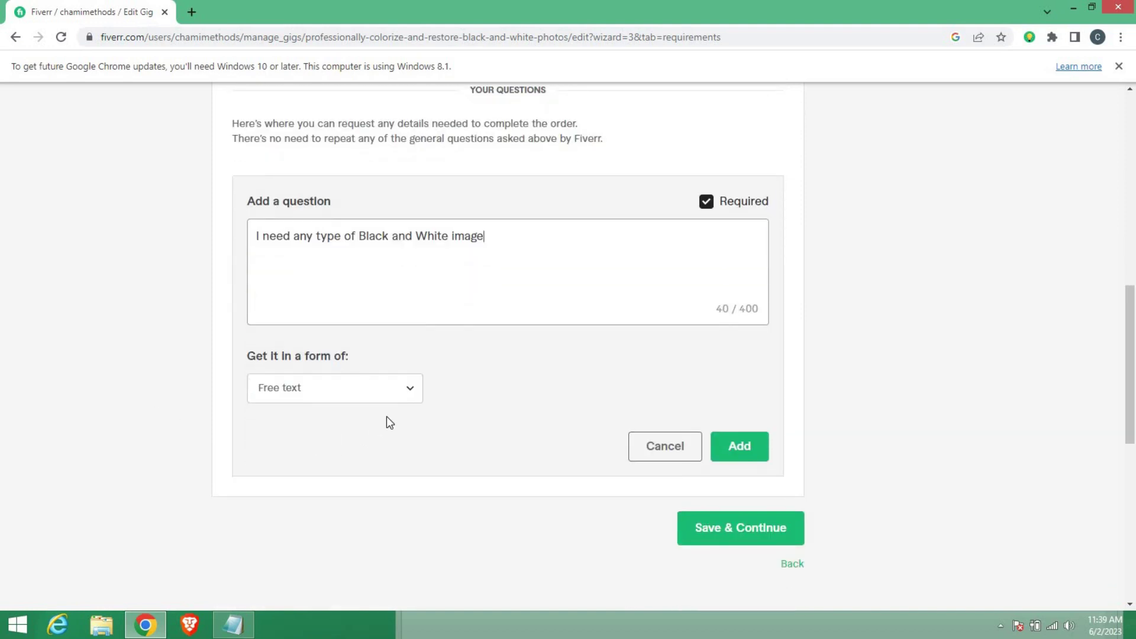
click(405, 397)
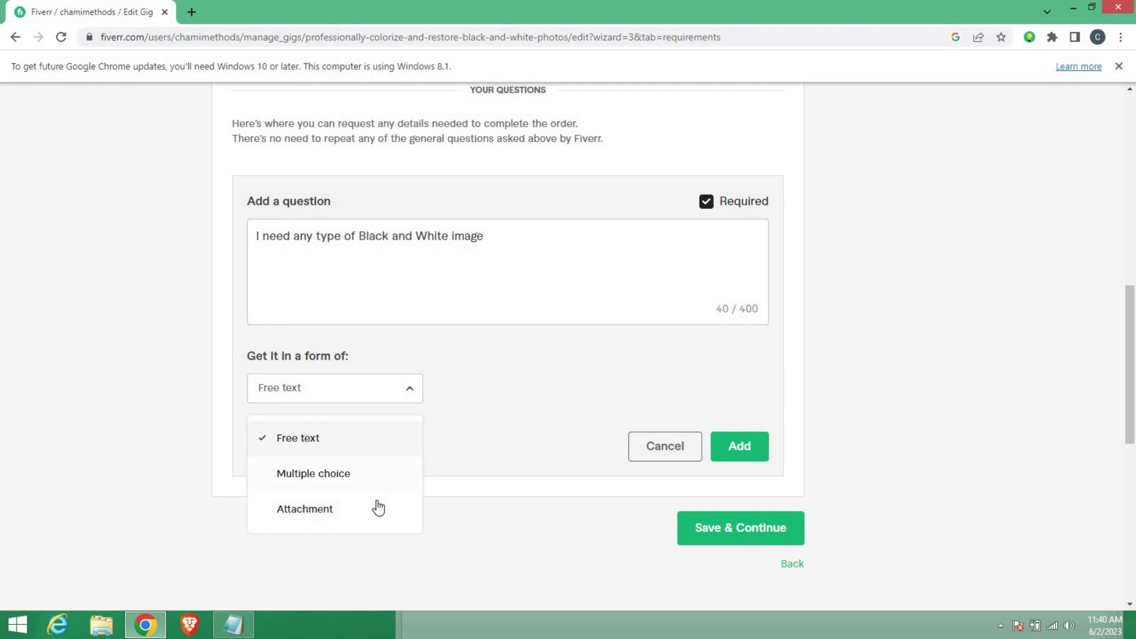
click(319, 510)
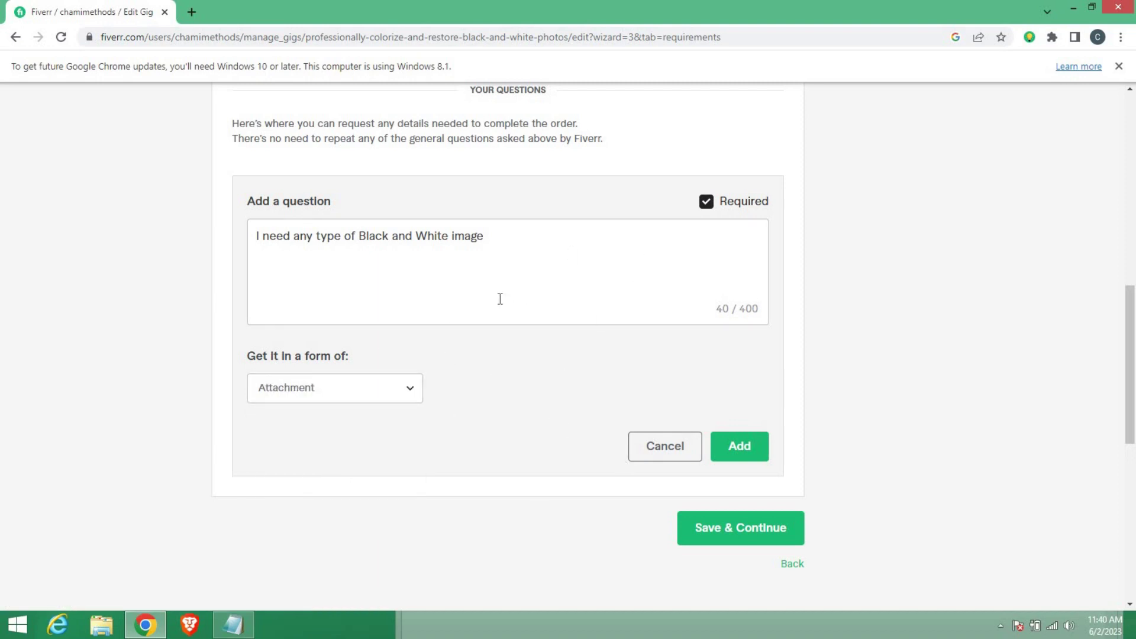
scroll(558, 323, up, 1)
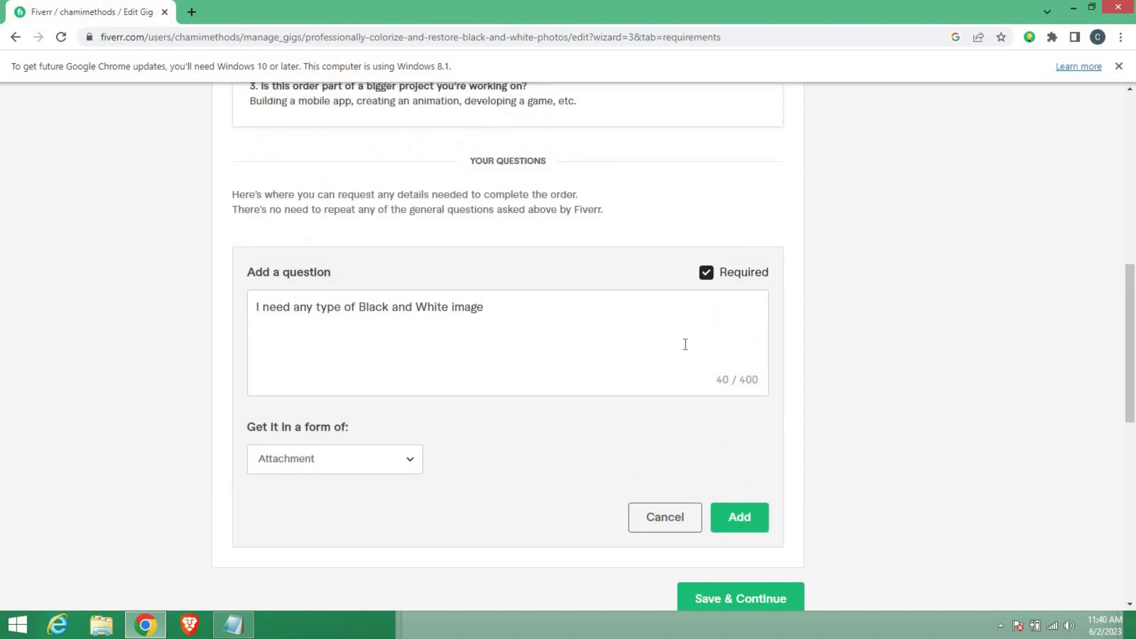
click(748, 524)
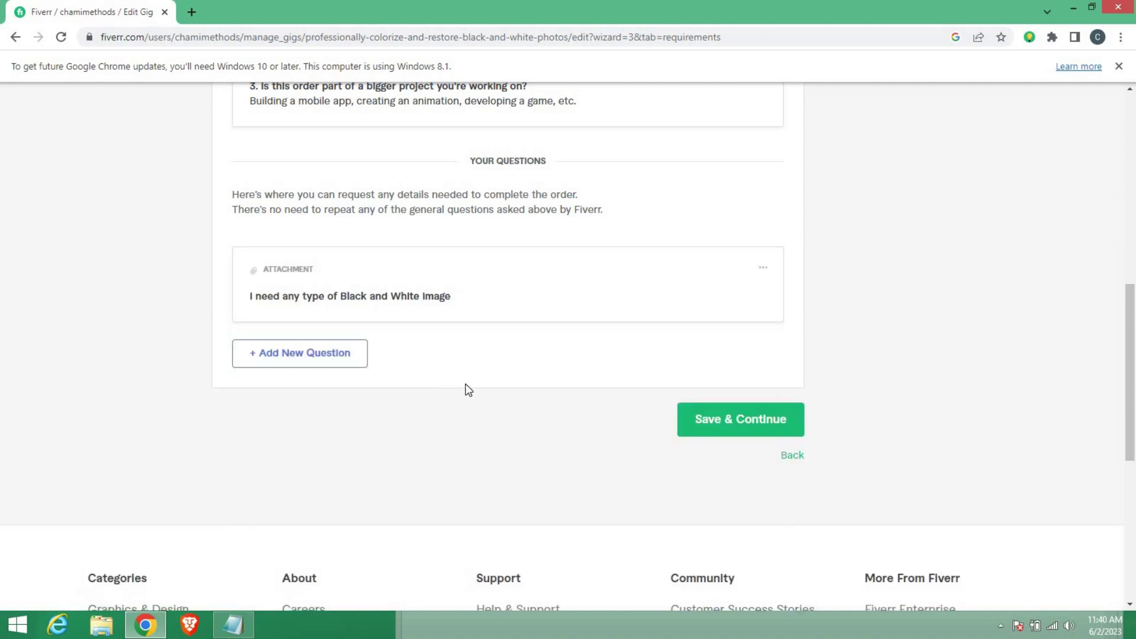
scroll(465, 389, up, 1)
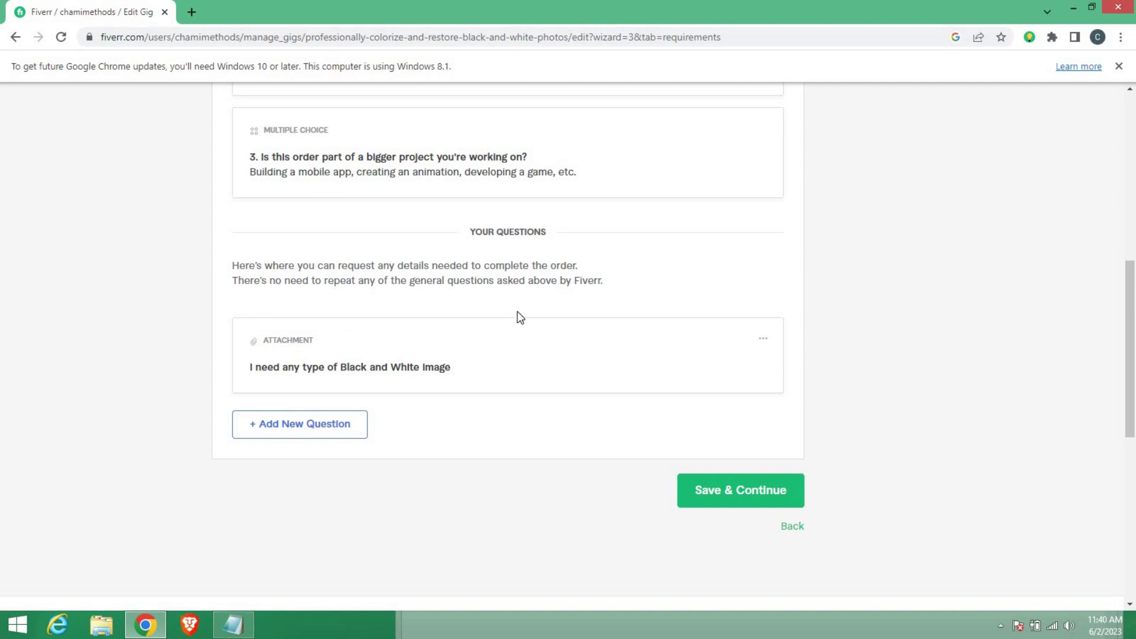
click(744, 499)
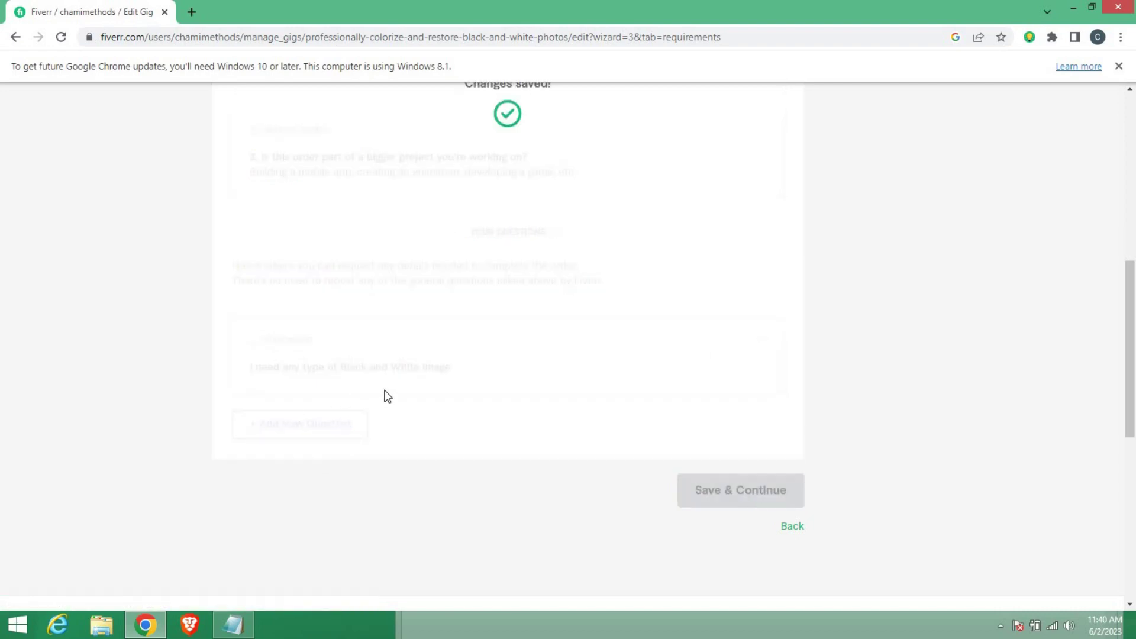
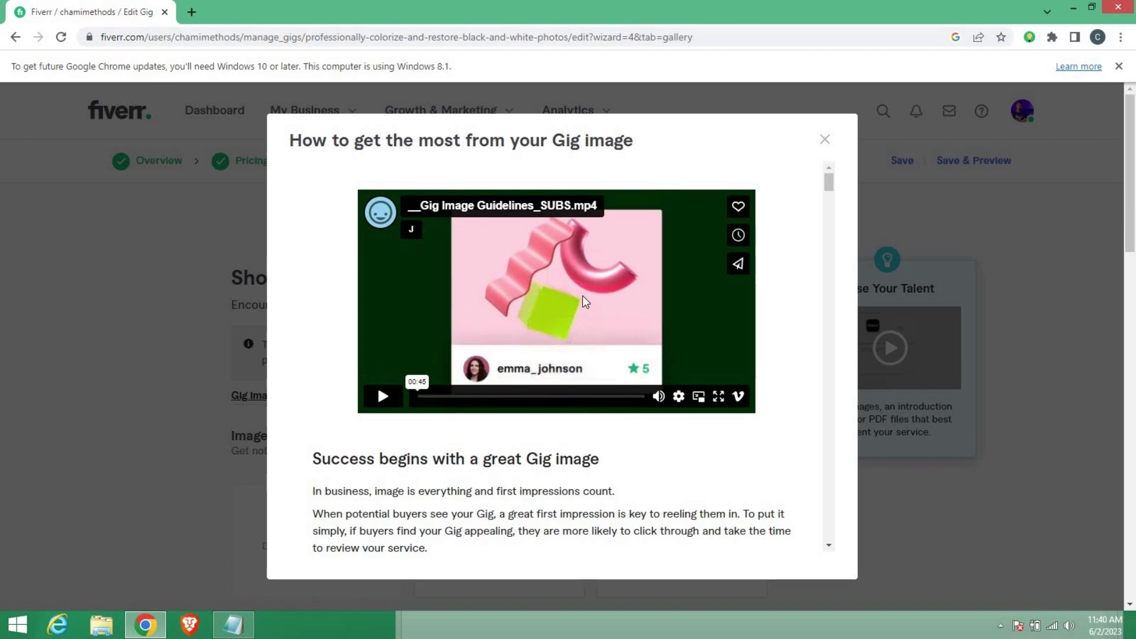
Step: Read through the gig image guidelines to the end and rate the article as helpful
scroll(618, 352, down, 2)
scroll(618, 355, down, 6)
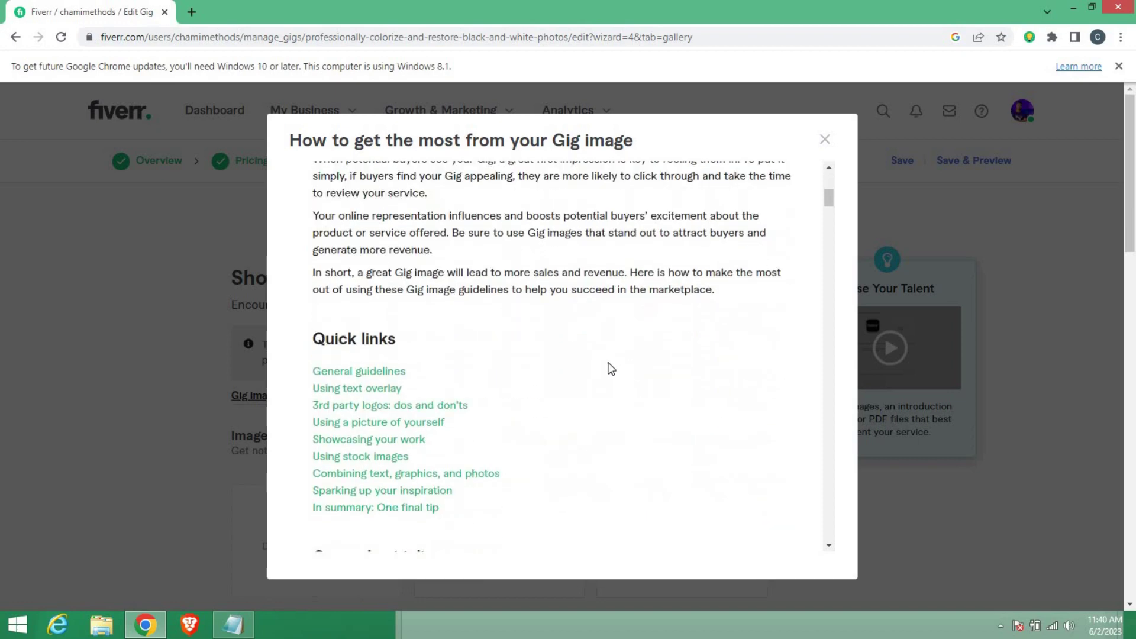
scroll(612, 369, down, 10)
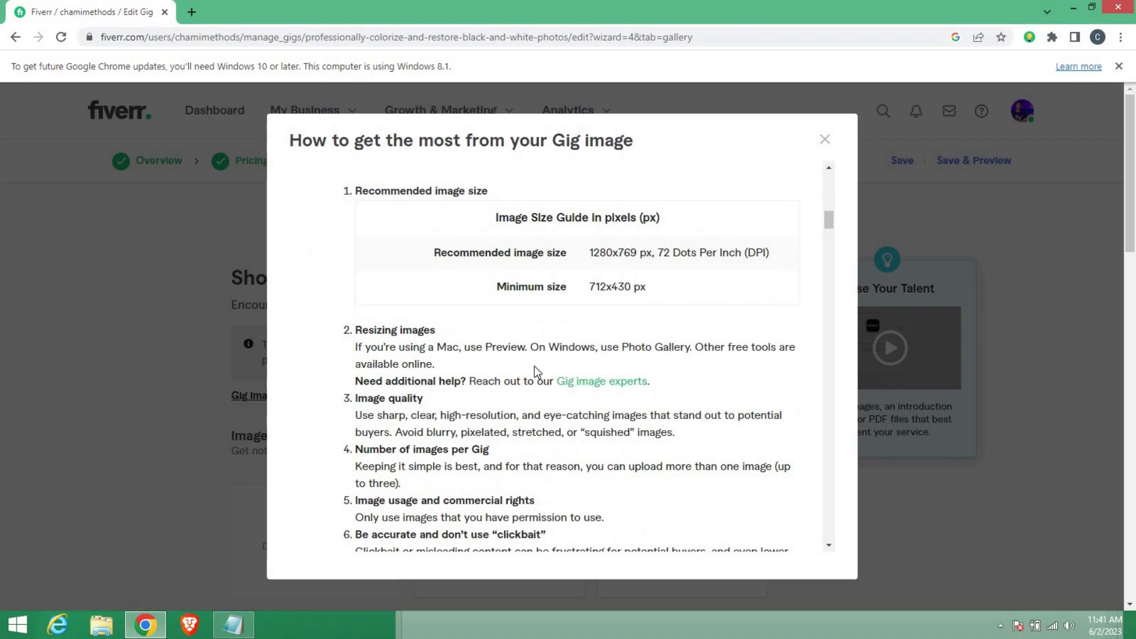
scroll(534, 370, down, 13)
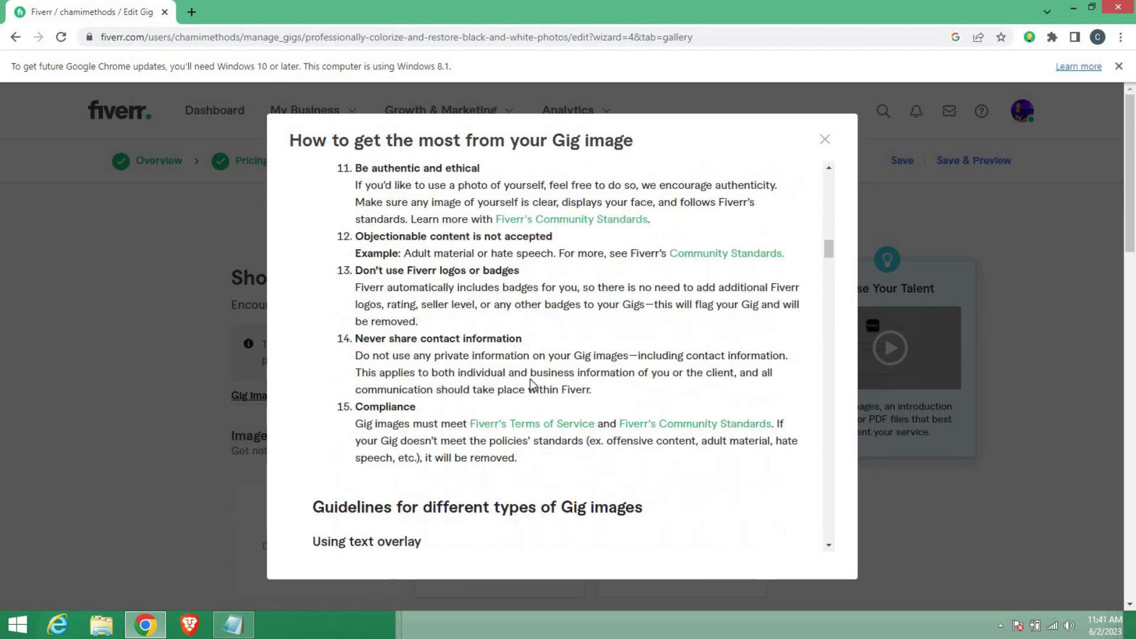
scroll(533, 383, down, 10)
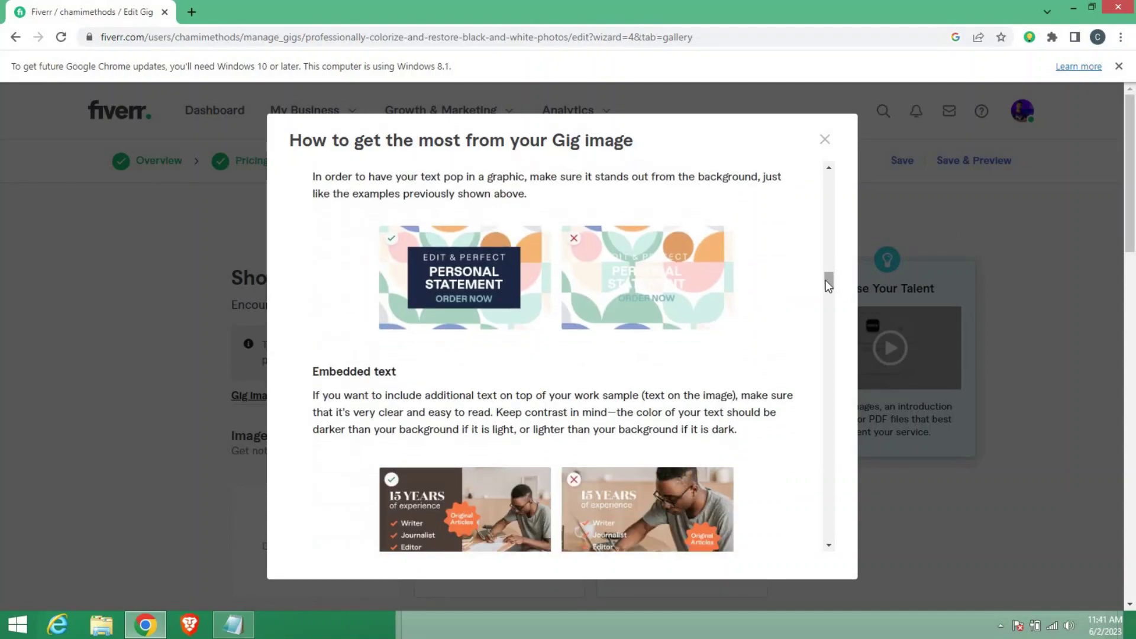
drag(827, 279, 832, 365)
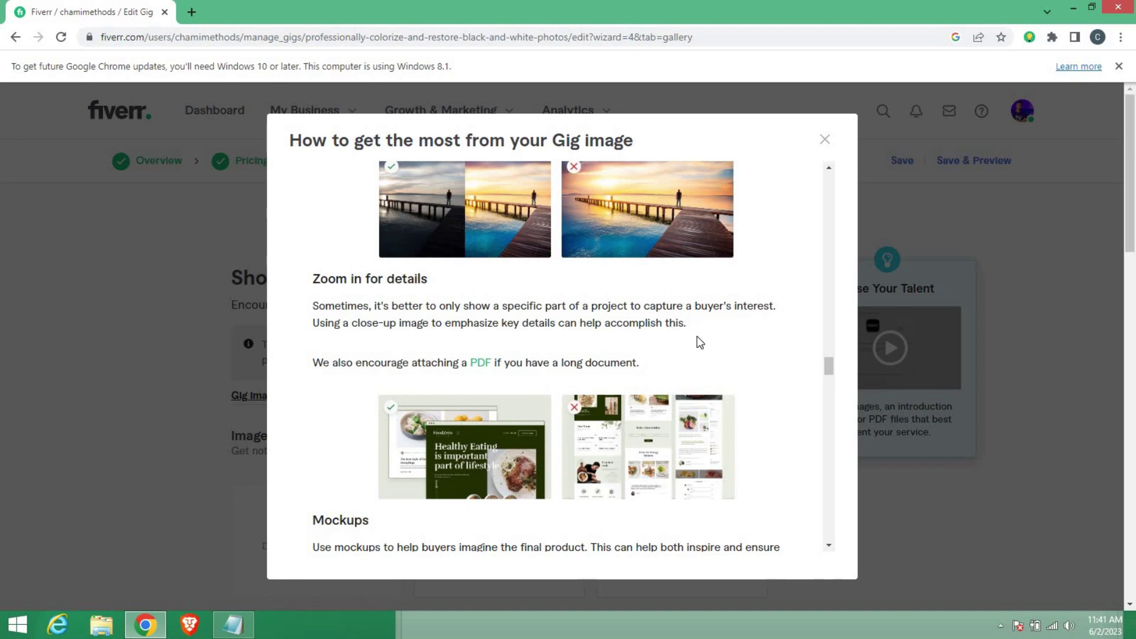
scroll(398, 279, up, 1)
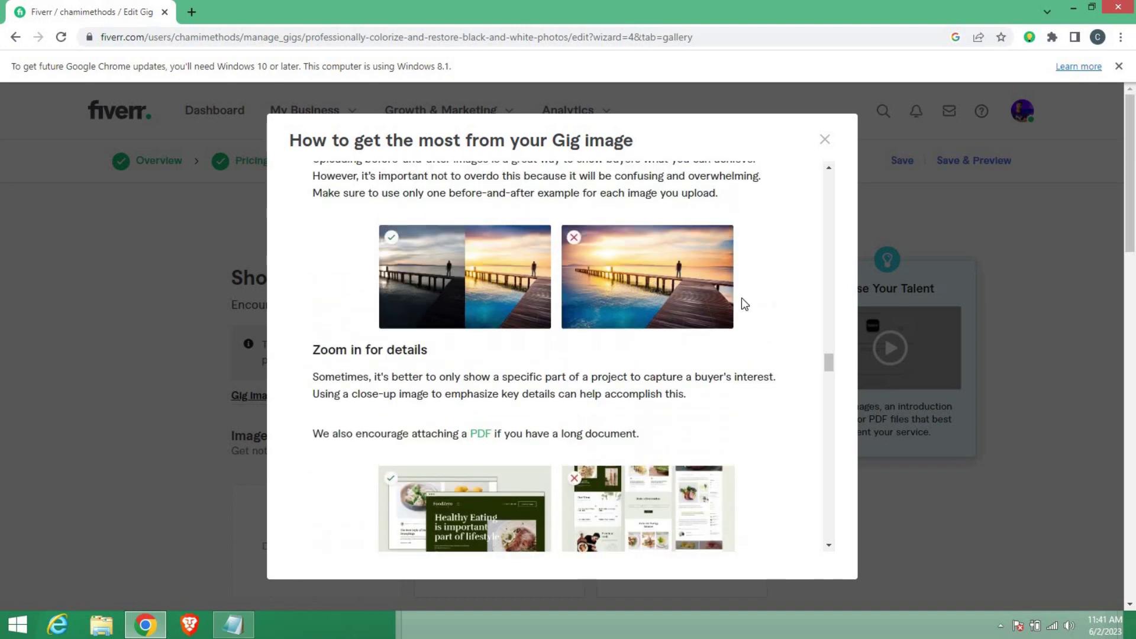
drag(830, 362, 827, 550)
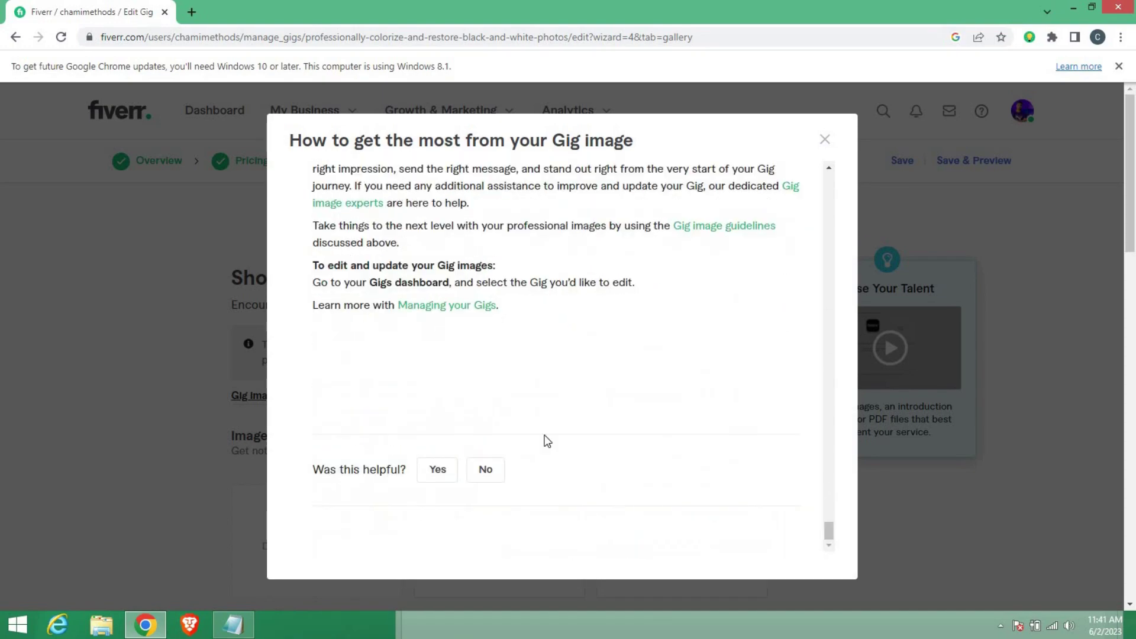
click(486, 469)
click(437, 471)
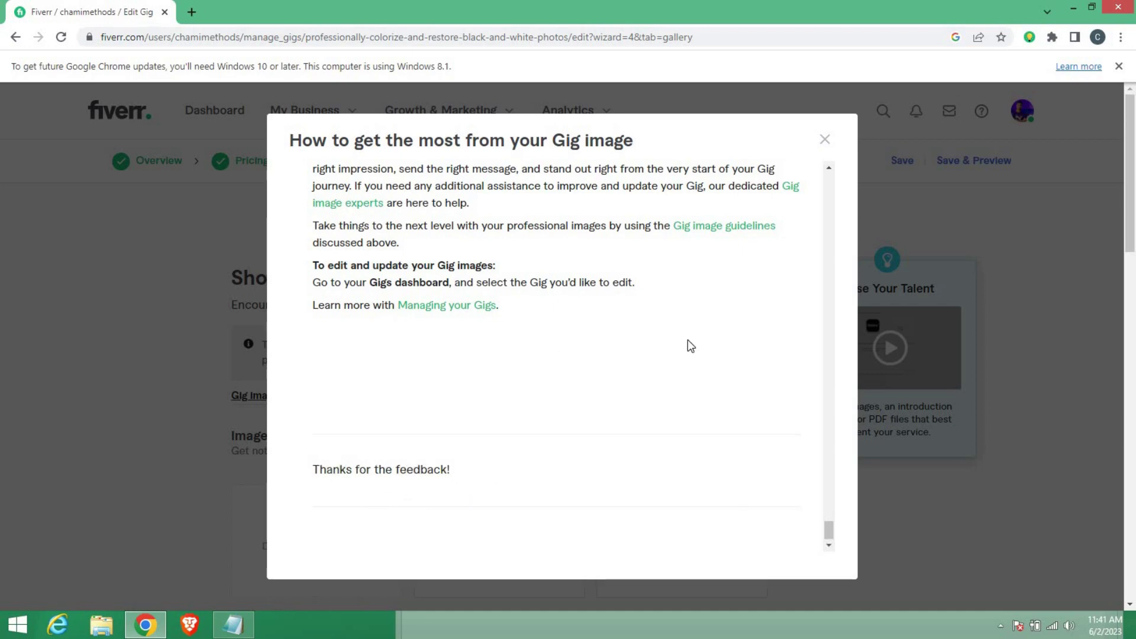
Step: Close the gig image guidelines article and review the gallery page's image, video and PDF document upload sections and the materials declaration
click(825, 140)
scroll(638, 379, down, 3)
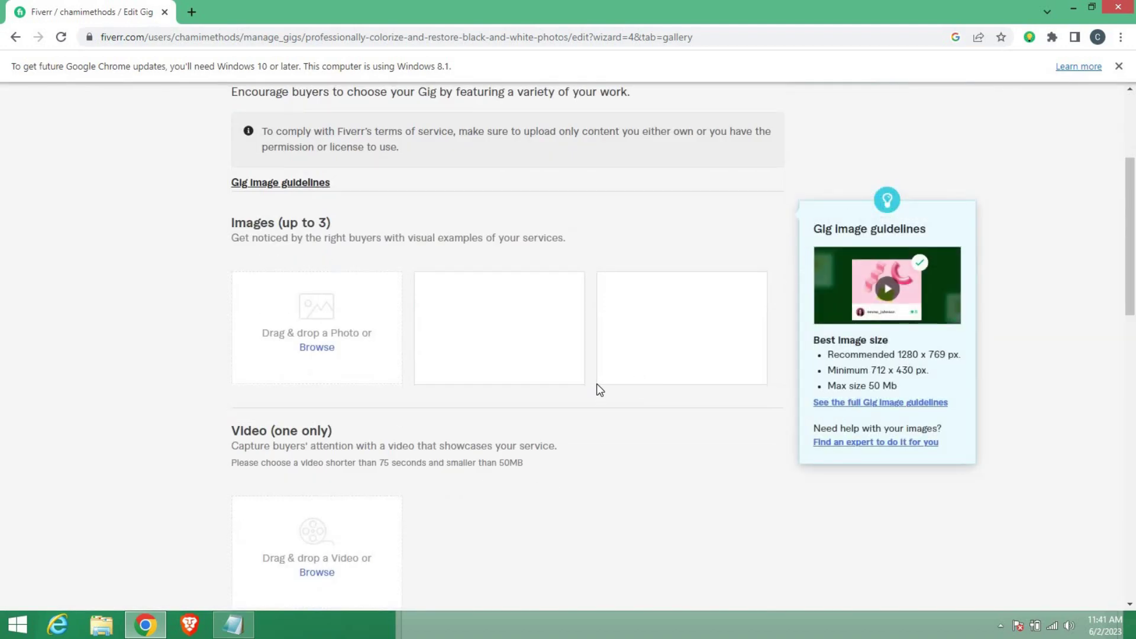
scroll(436, 387, down, 1)
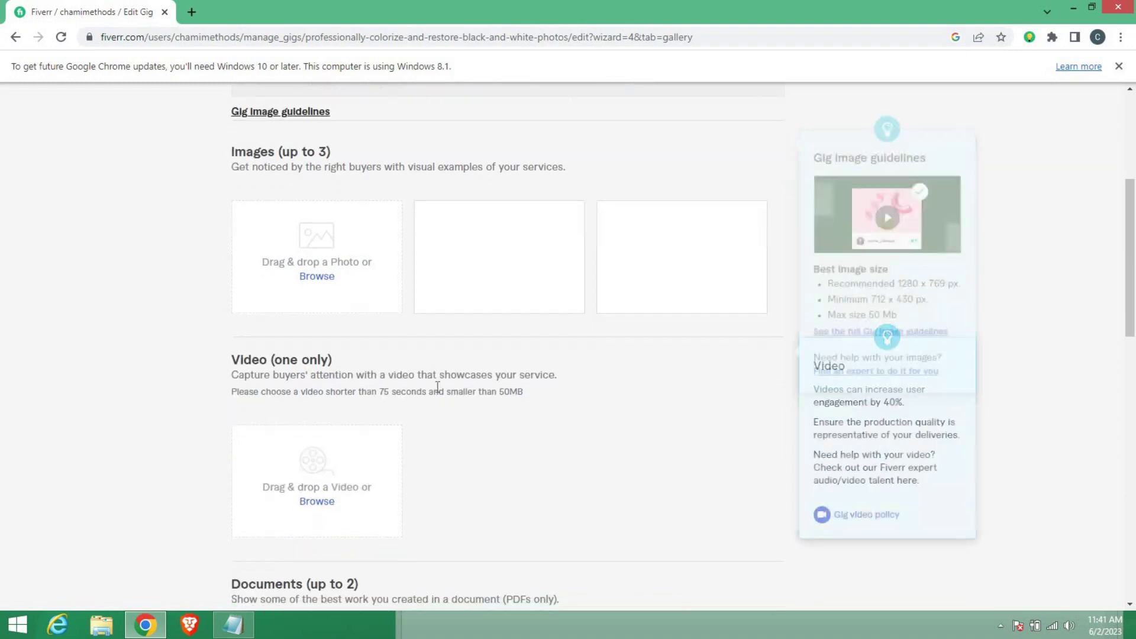
scroll(449, 296, up, 3)
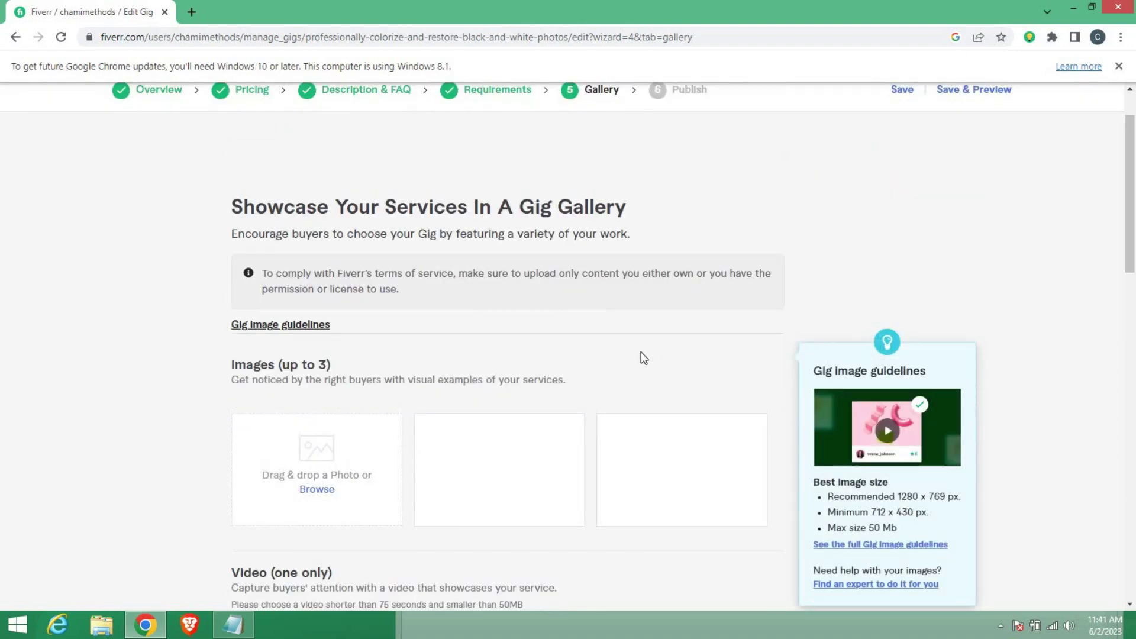
scroll(638, 347, down, 4)
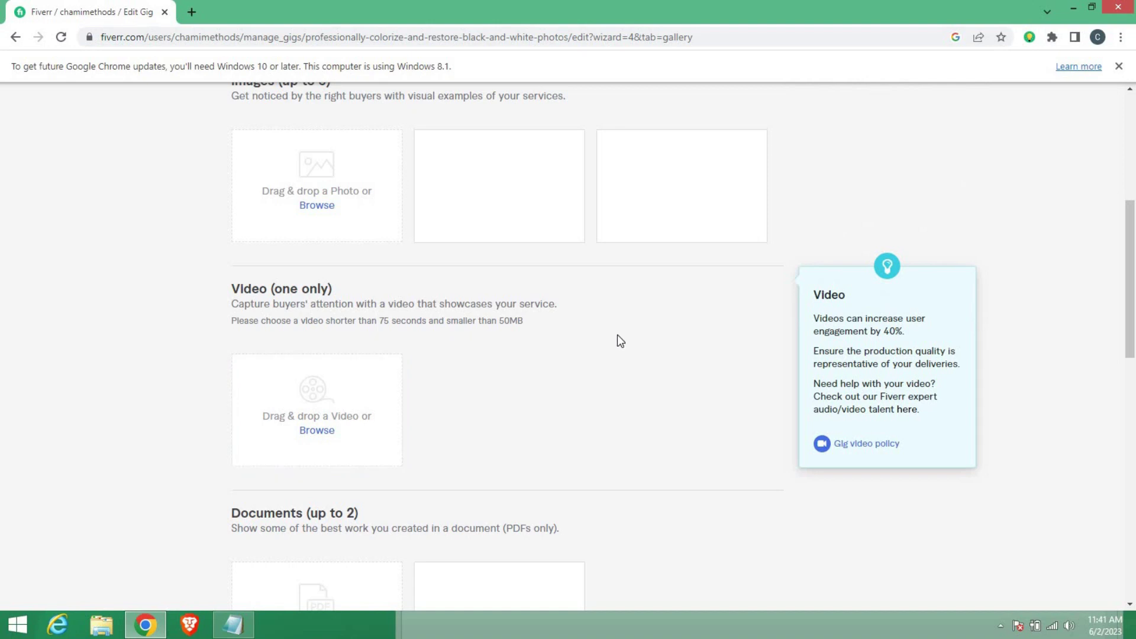
scroll(617, 341, up, 1)
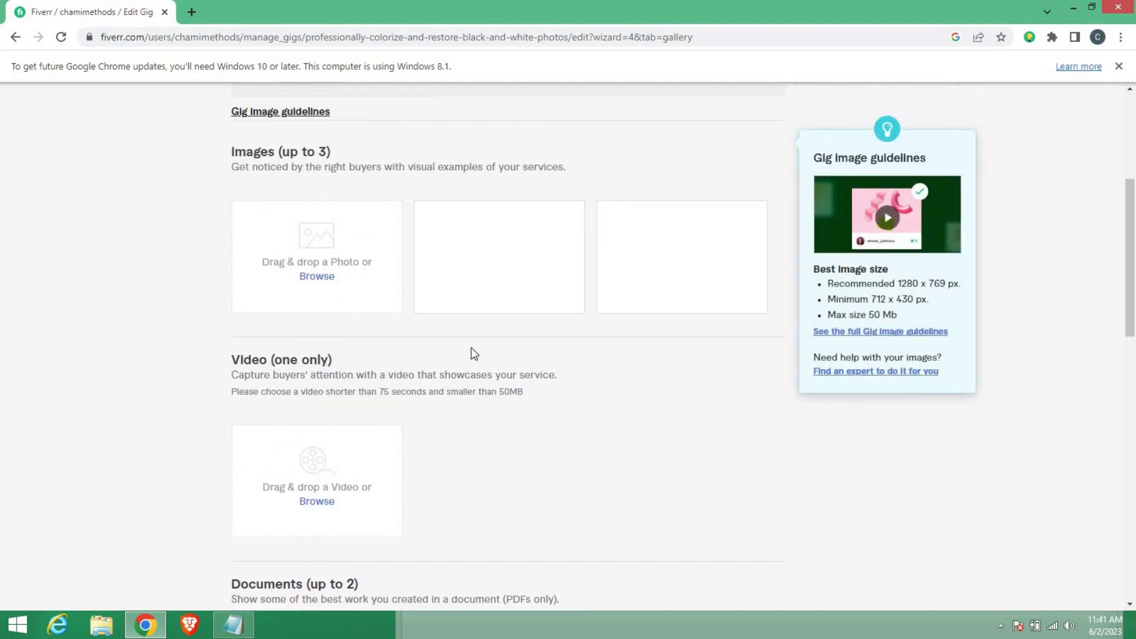
scroll(652, 417, down, 3)
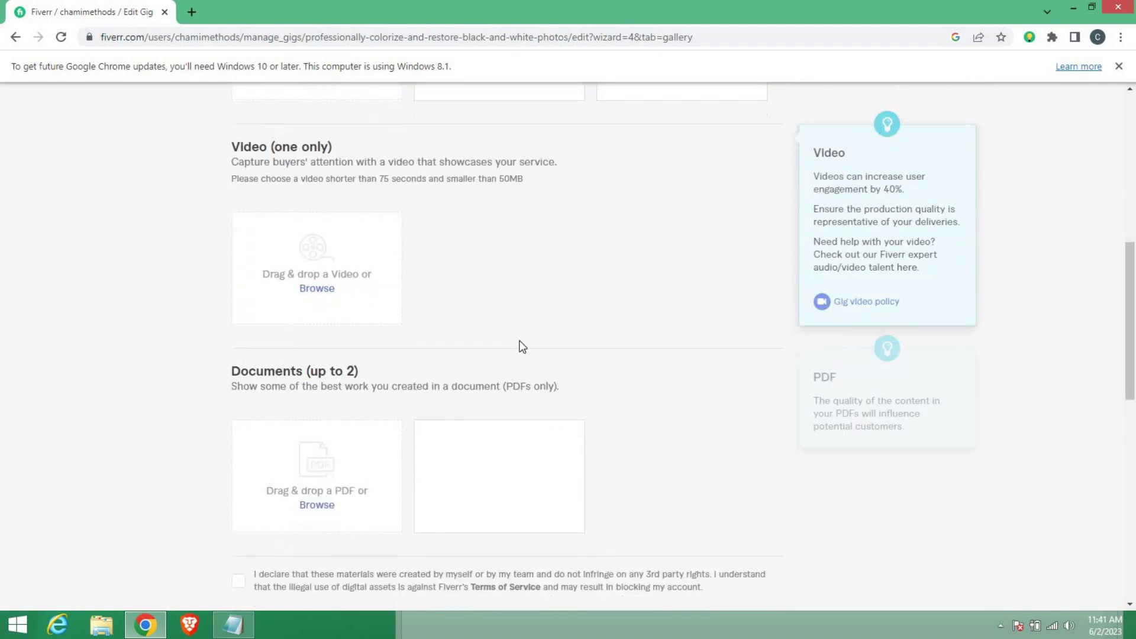
scroll(424, 448, down, 1)
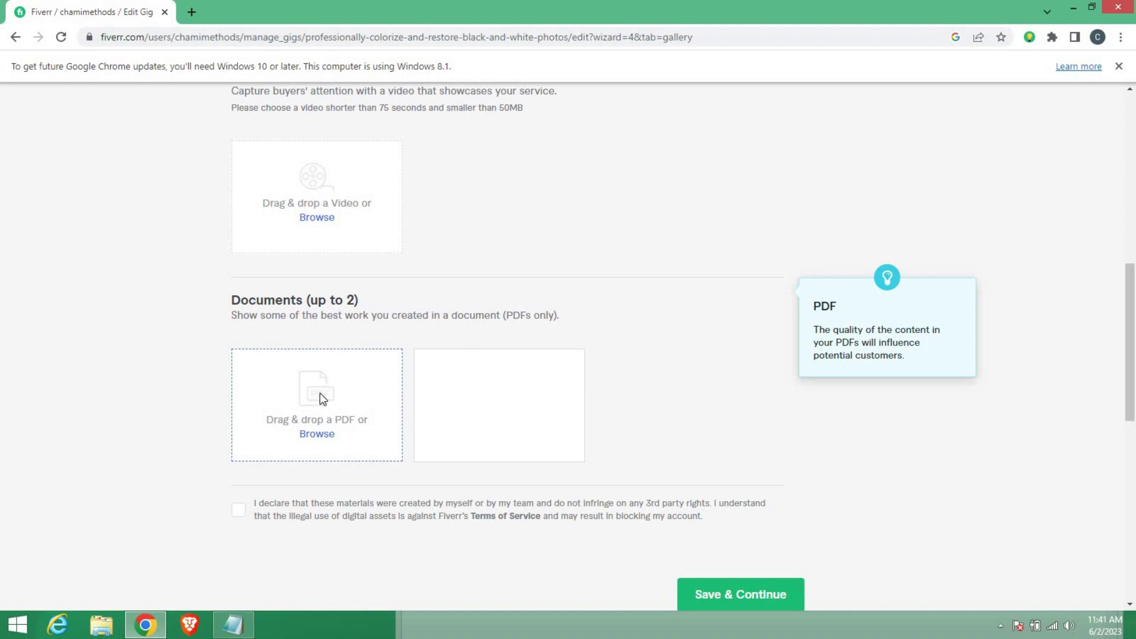
scroll(528, 331, up, 5)
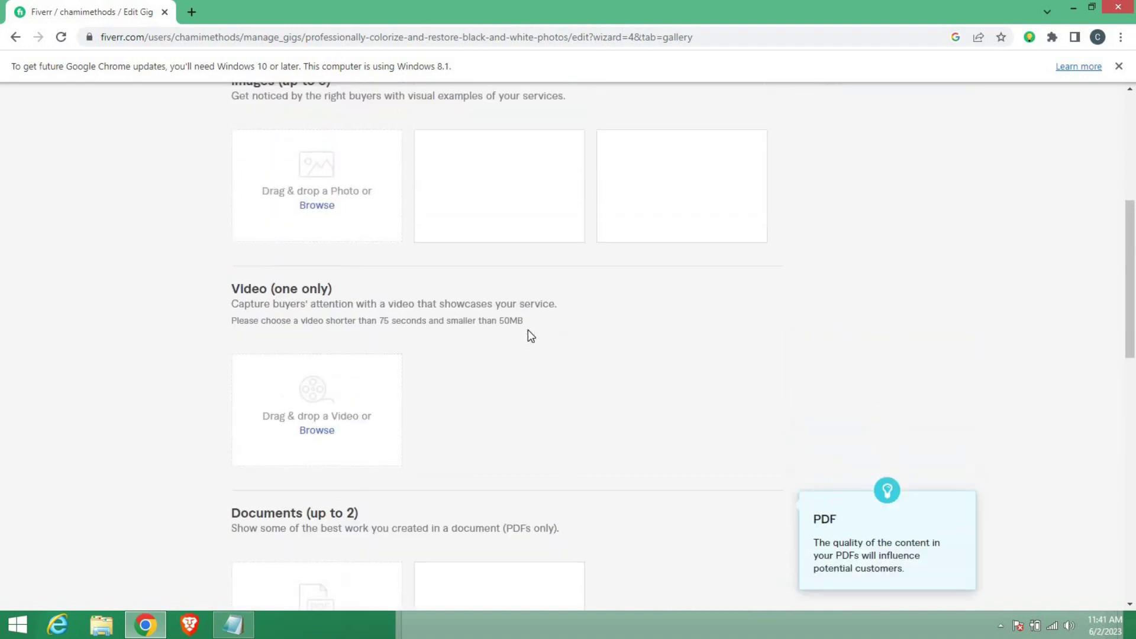
Step: Open a new browser tab alongside the gig gallery page
click(191, 13)
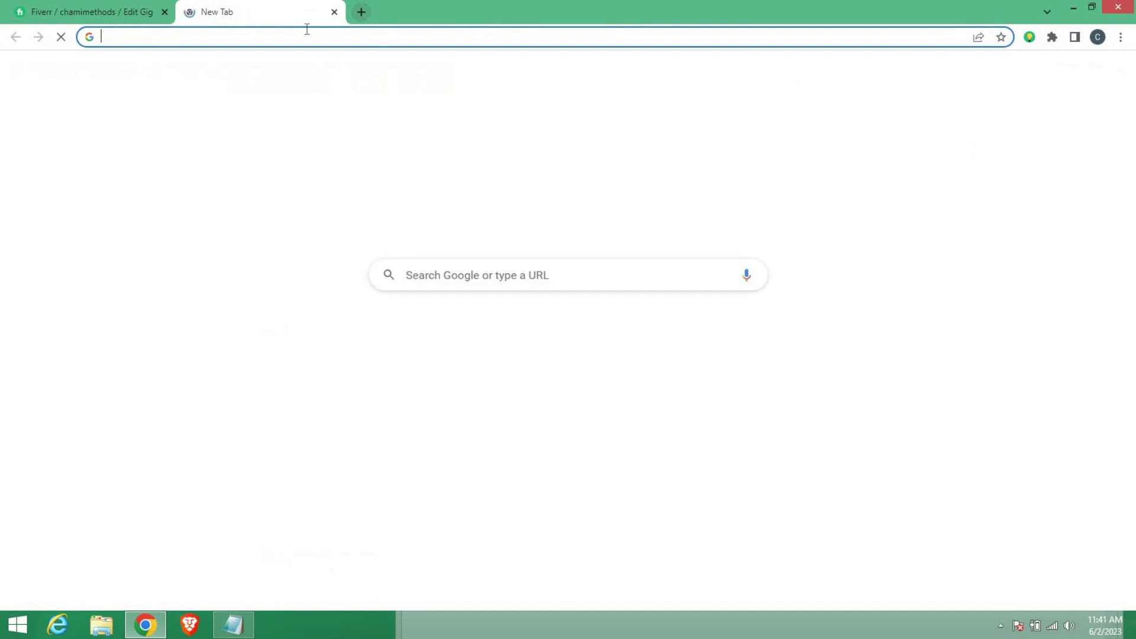
Step: Search Google for "Canva" and open the Canva website from the results
click(472, 274)
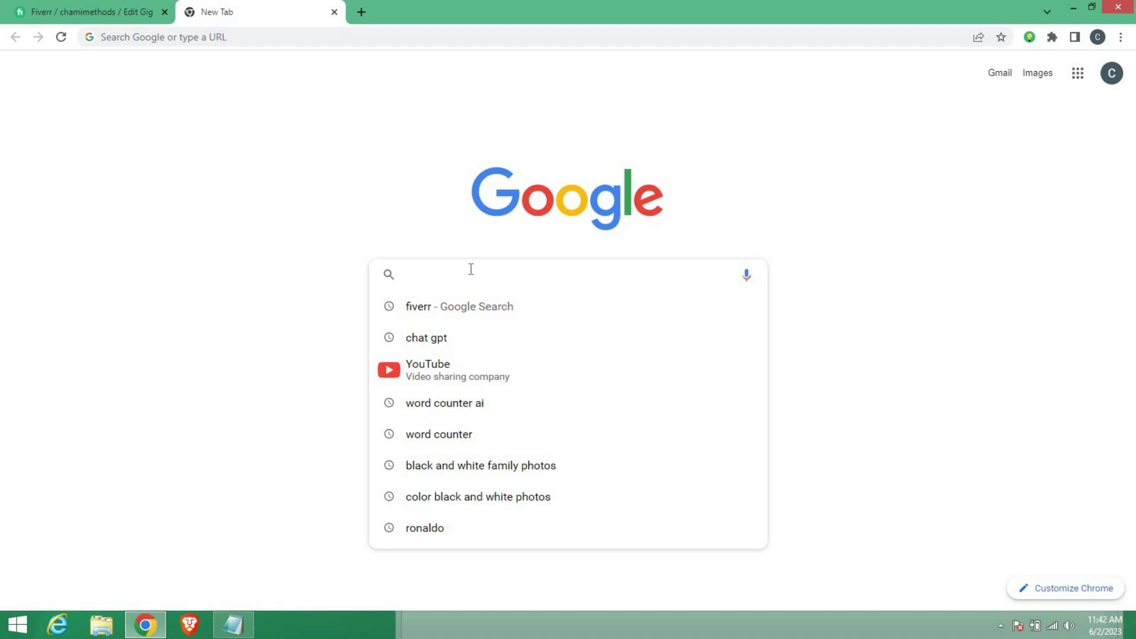
text(X)
key(BackSpace)
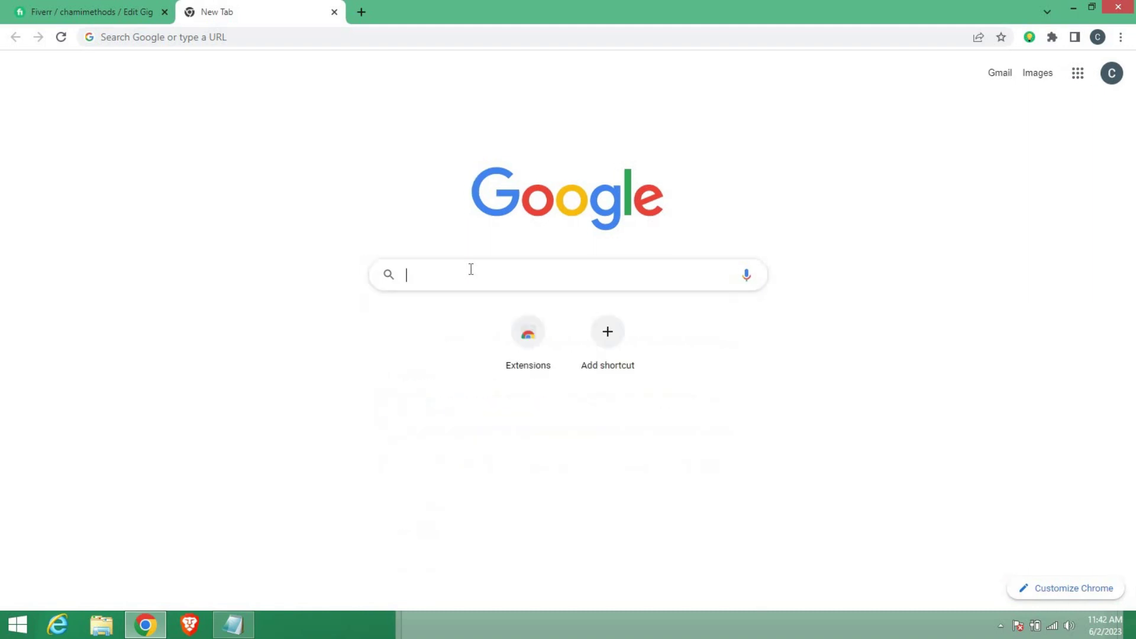
text(Canva)
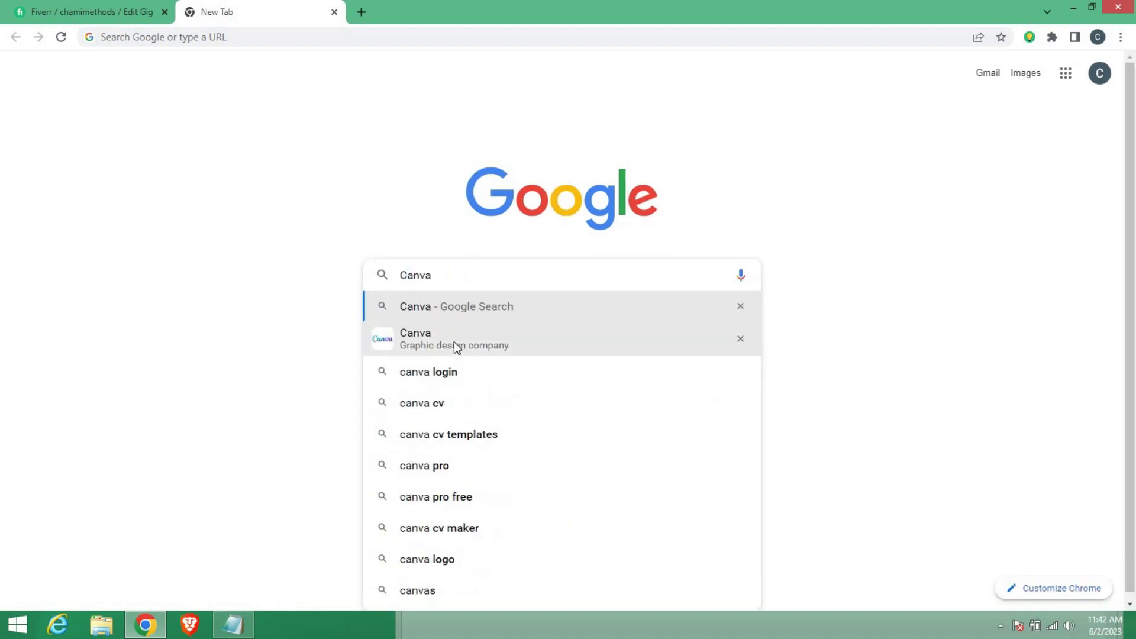
click(453, 342)
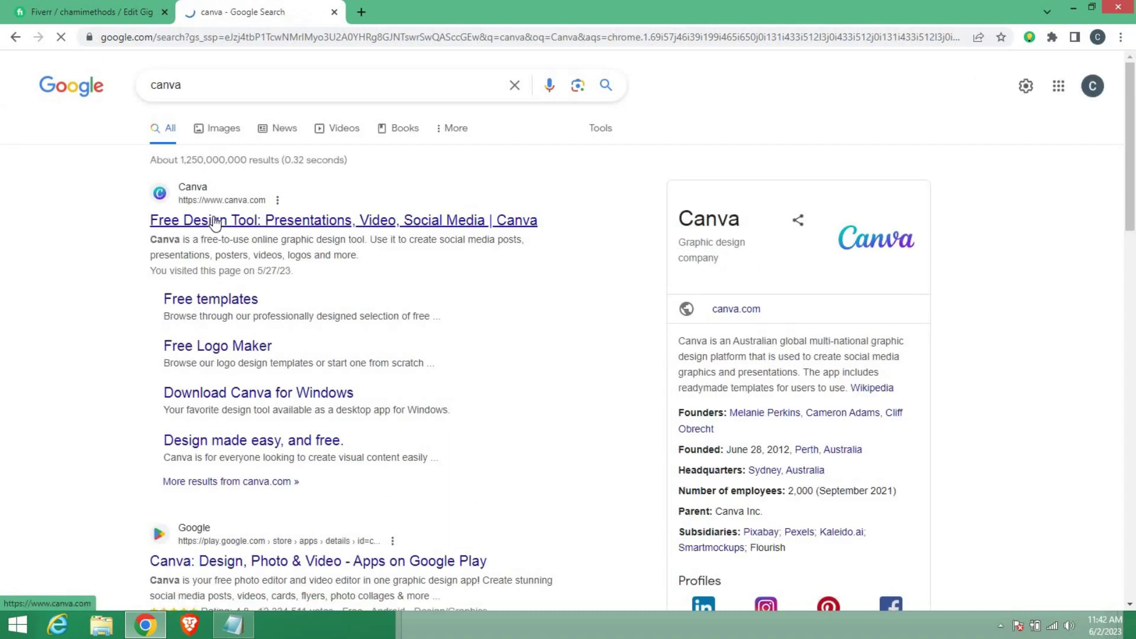
click(244, 238)
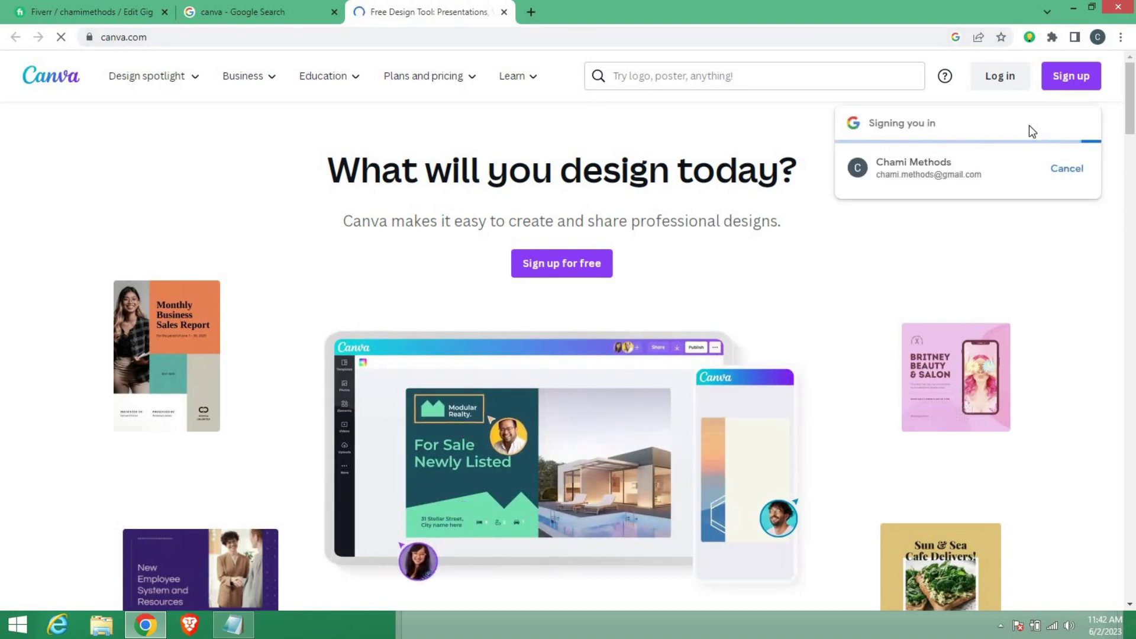
Step: Log in to Canva with the listed Google account
click(1002, 76)
click(424, 231)
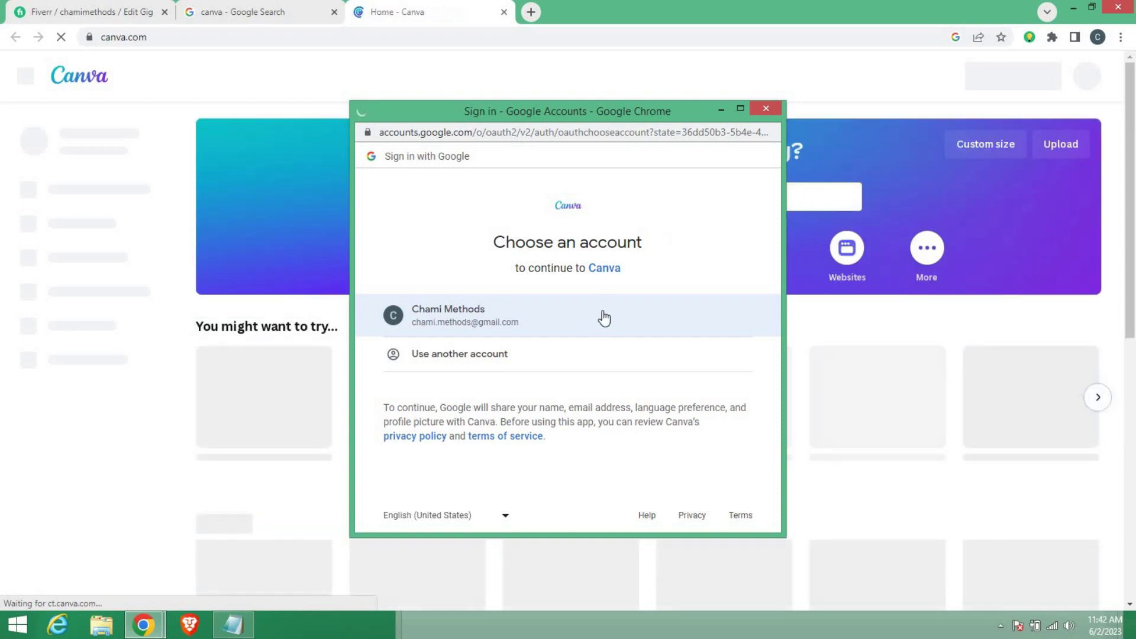
click(504, 326)
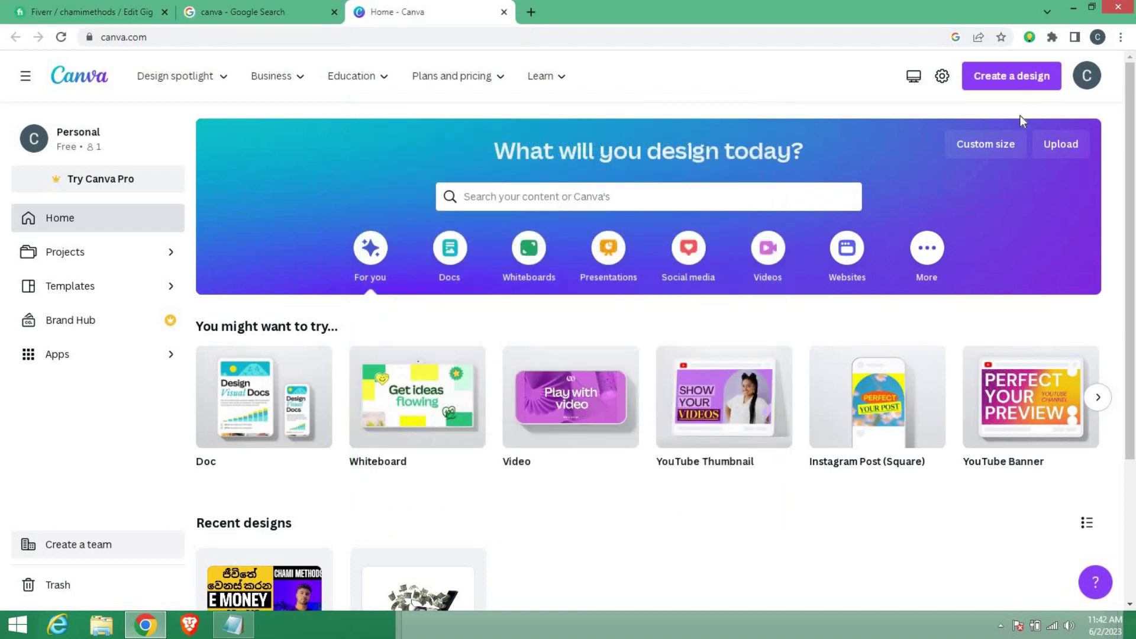
Step: Try to find a "Fiverr" format among the new design types
click(1031, 86)
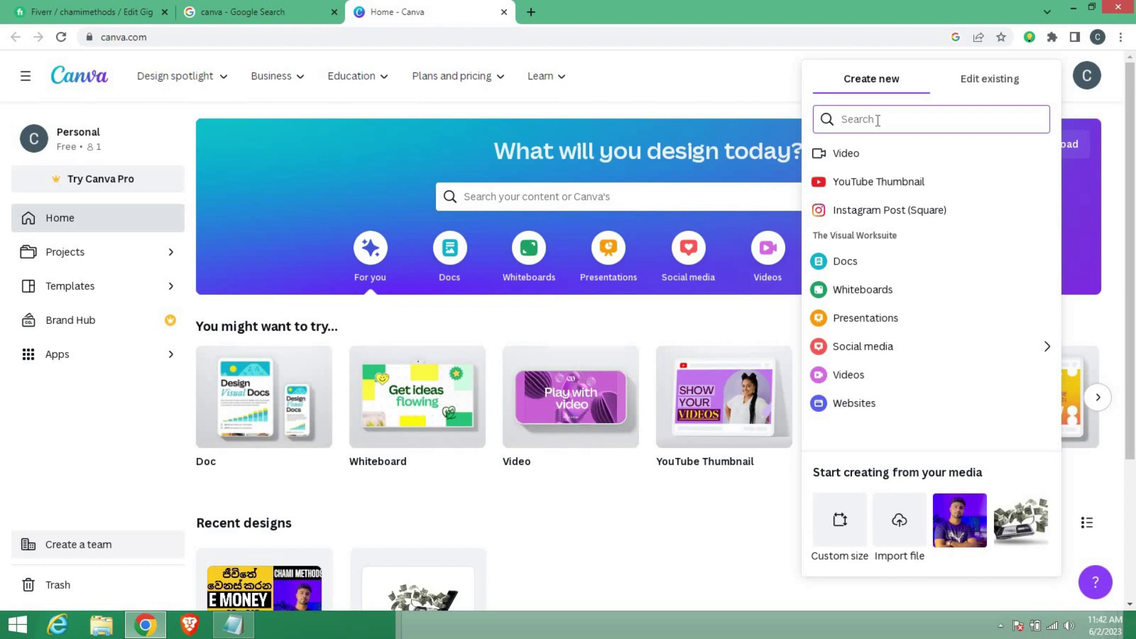
text(Fiverr)
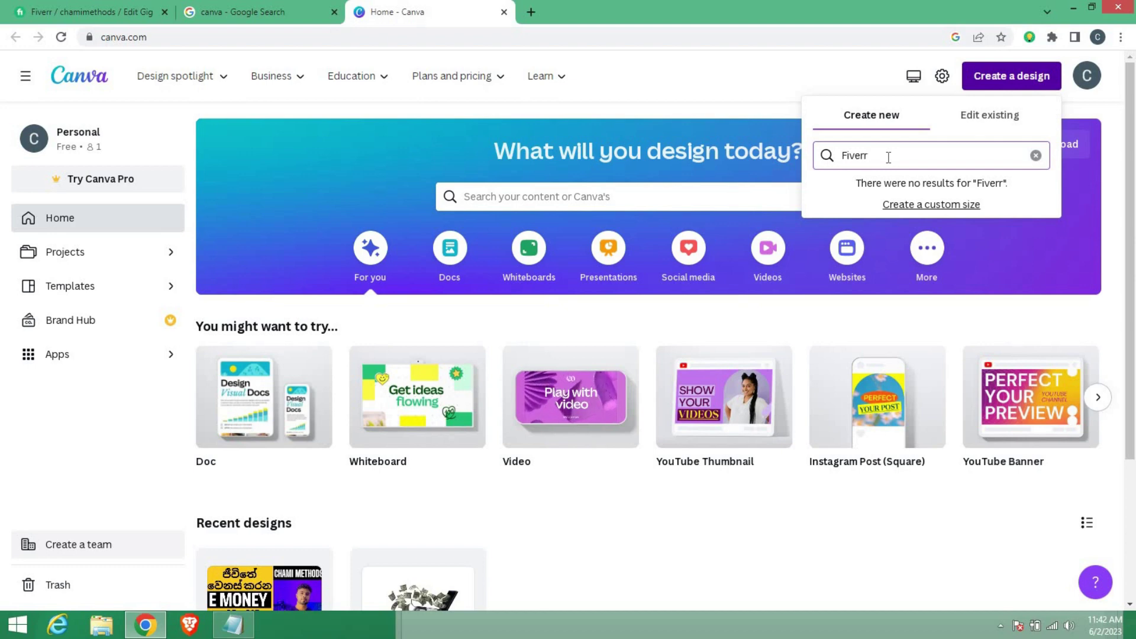
key(BackSpace)
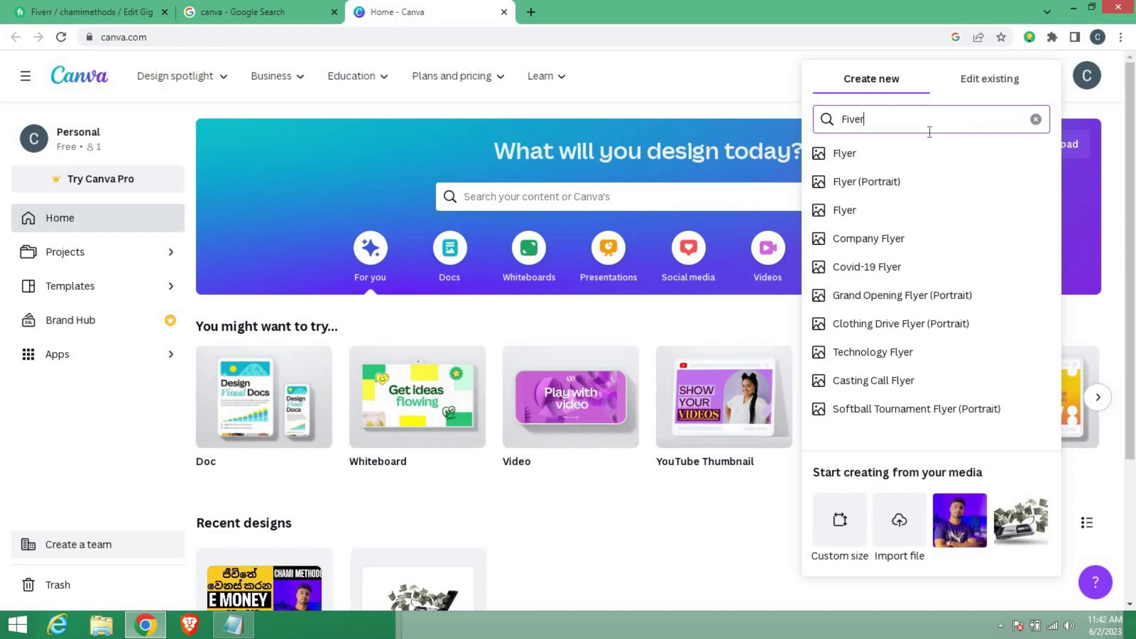
key(BackSpace)
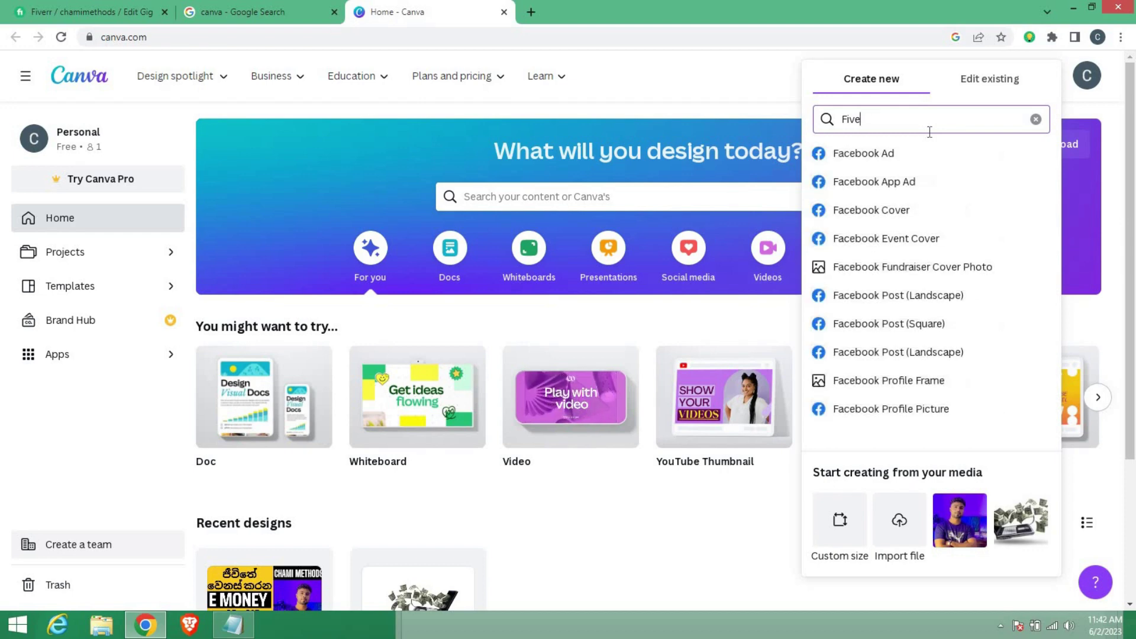
text(rr)
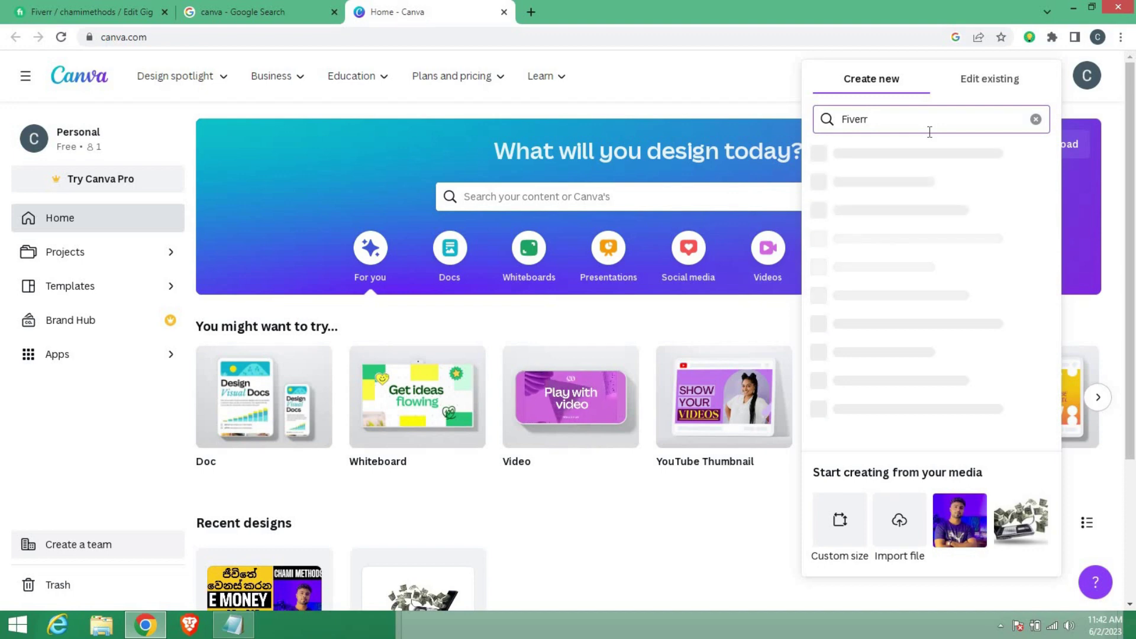
key(BackSpace)
key(BackSpace)
key(BackSpace)
key(BackSpace)
key(BackSpace)
key(BackSpace)
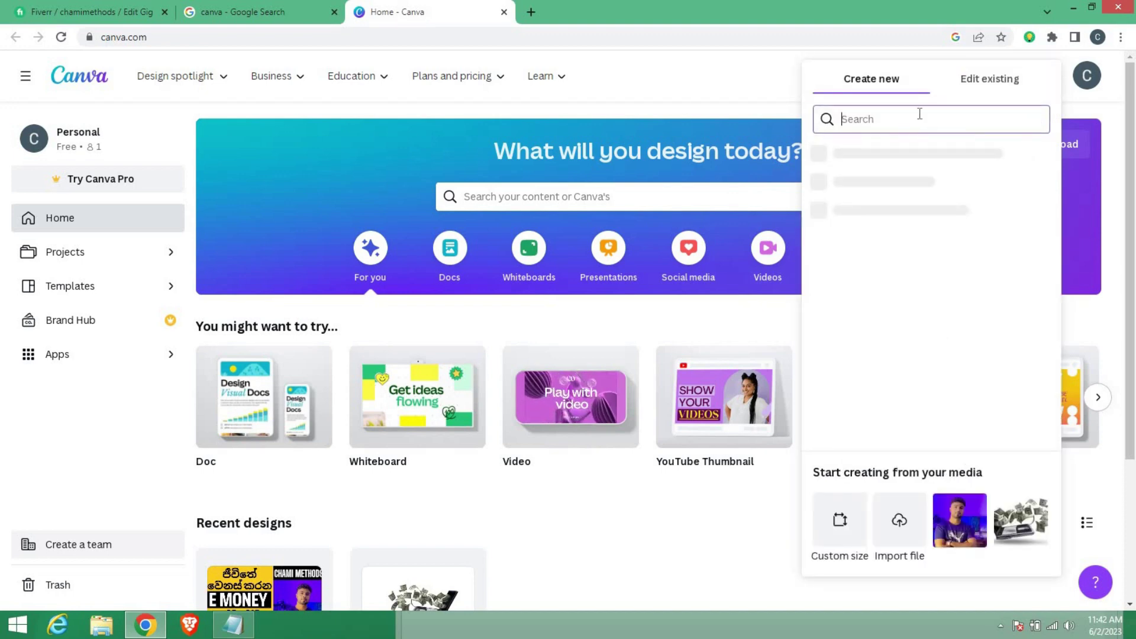
click(674, 77)
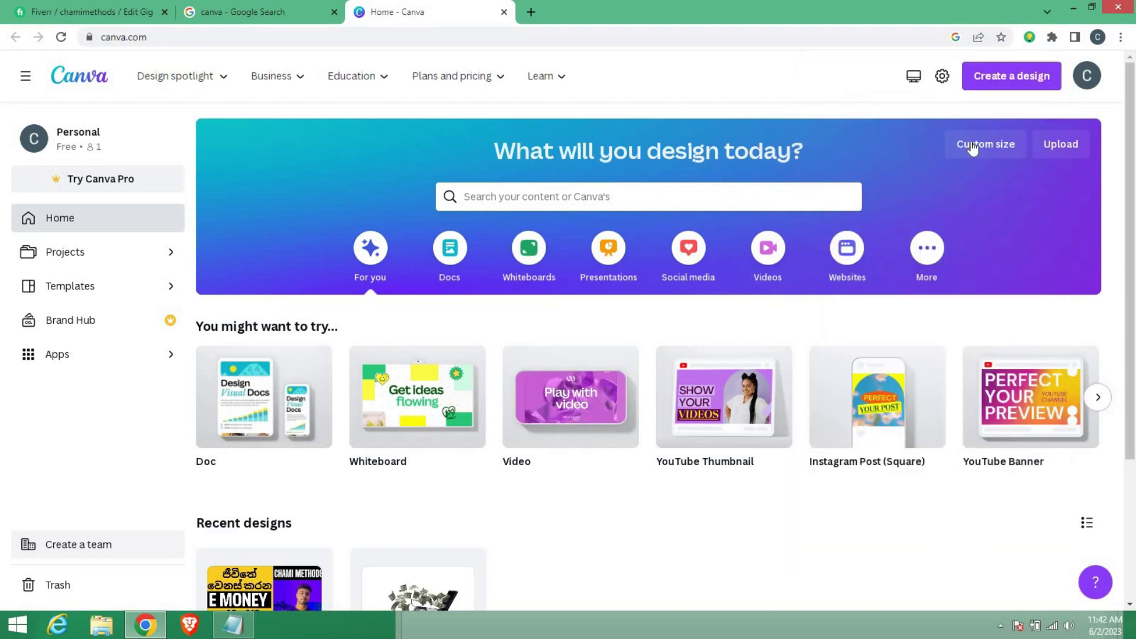
click(999, 87)
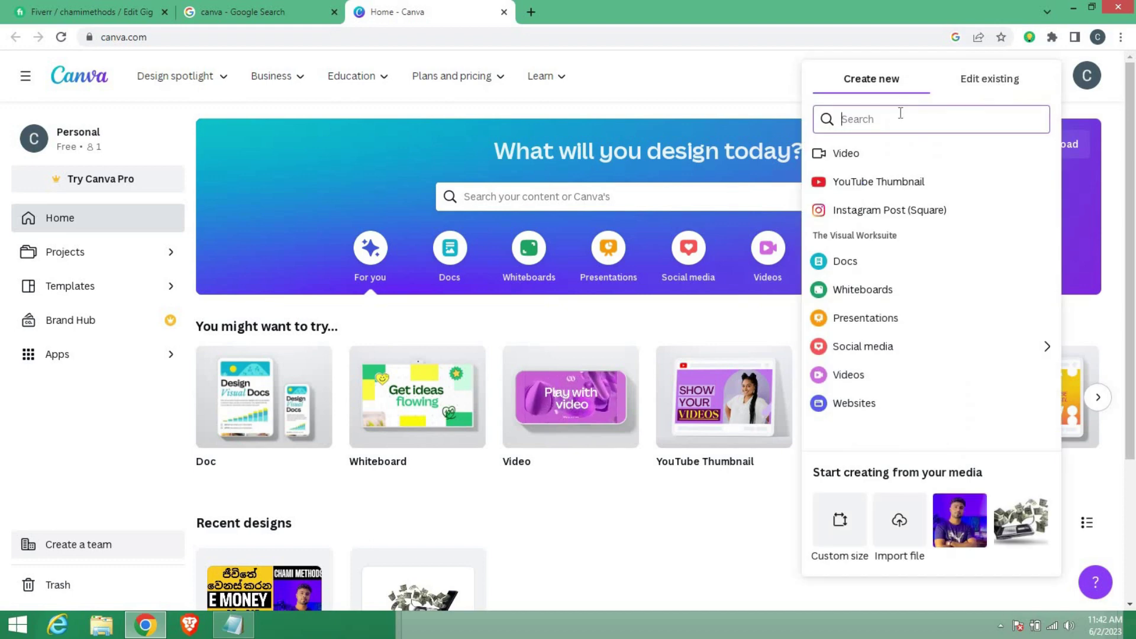
text(Fiv)
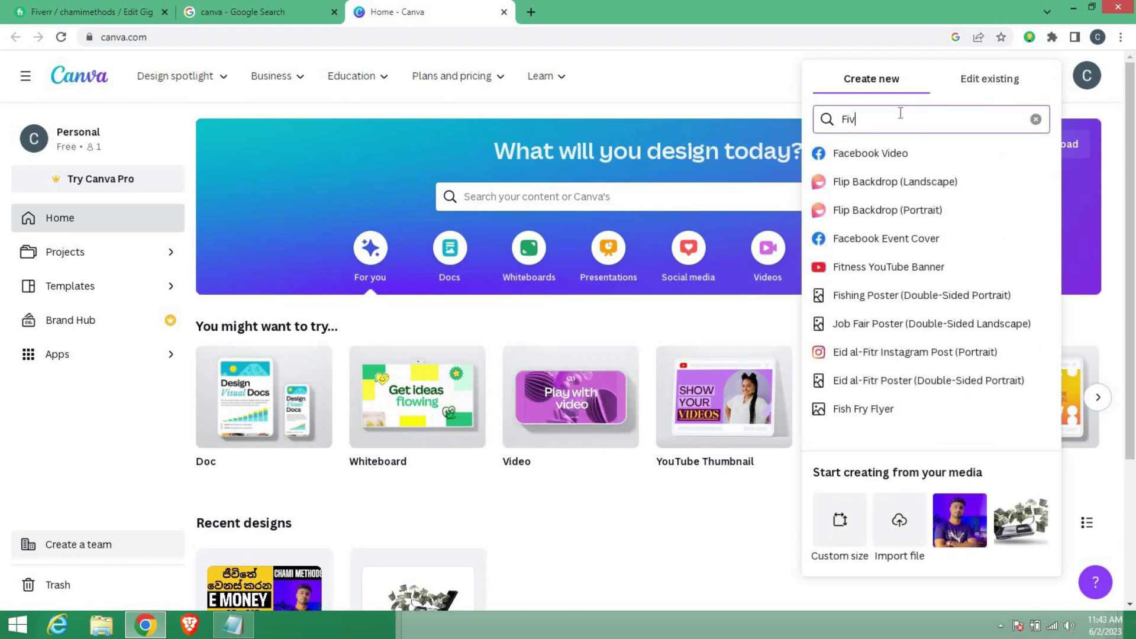
text(er)
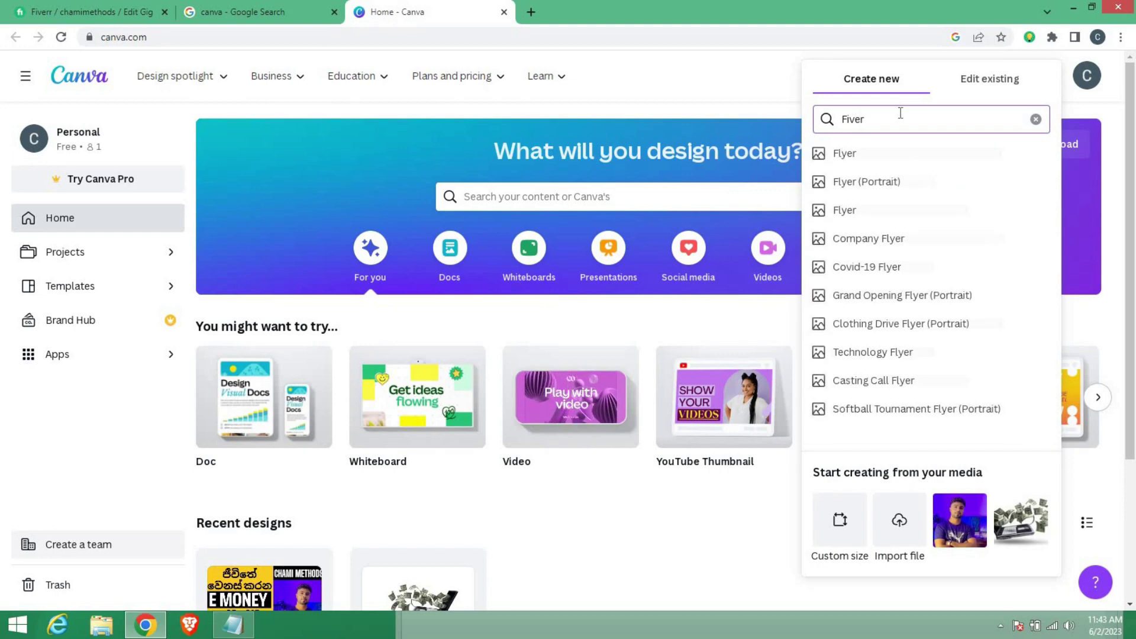
text(r)
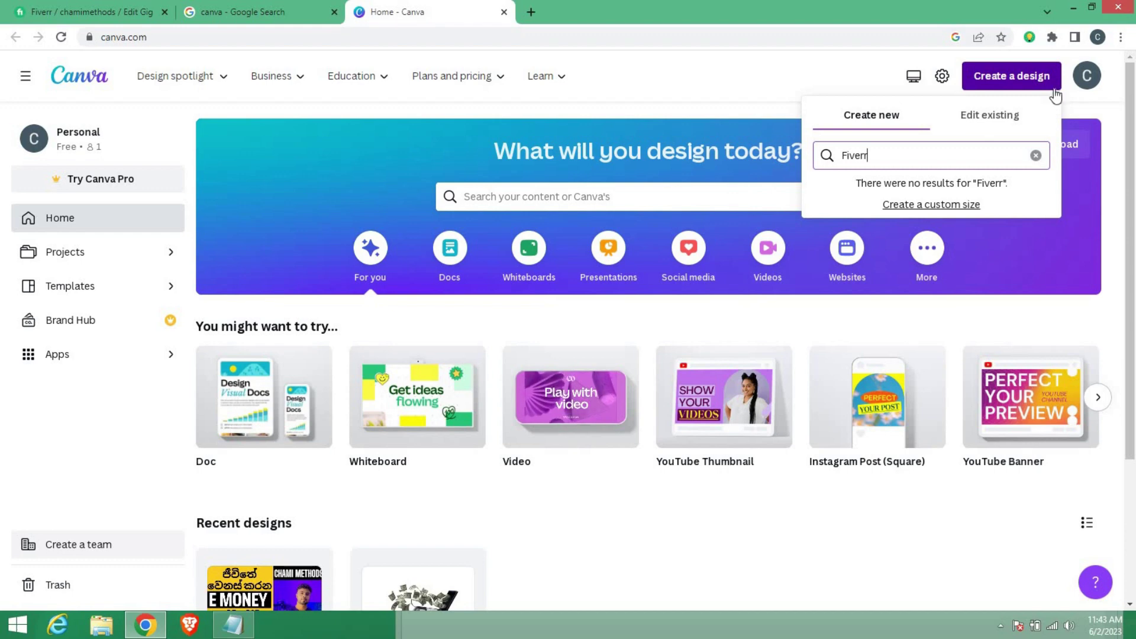
click(837, 81)
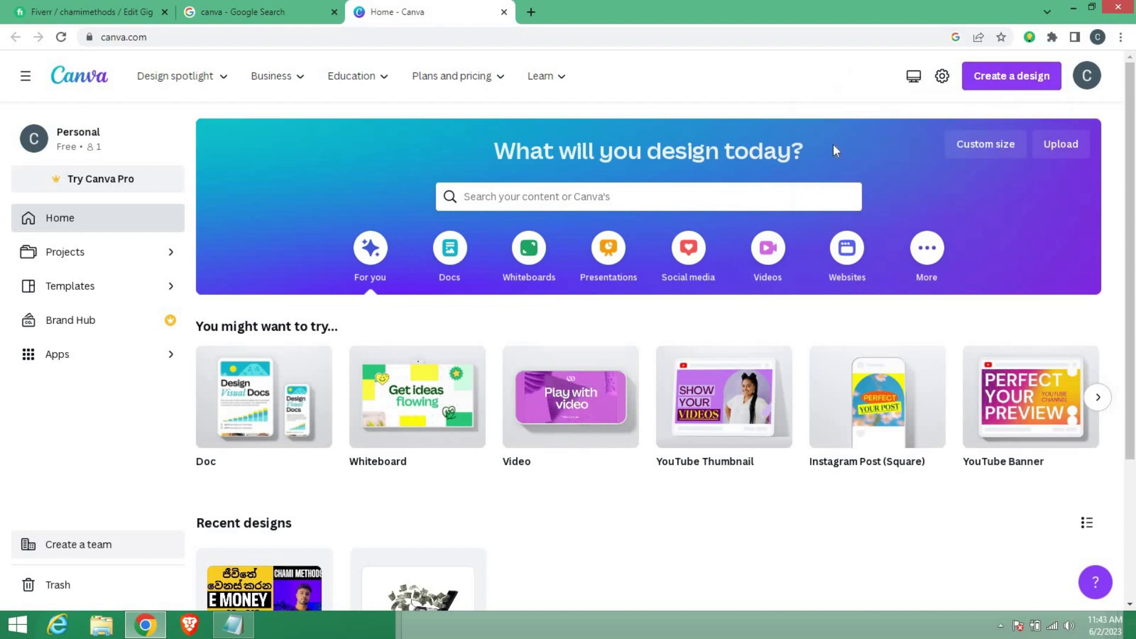
Step: Find templates for "thumbnail for fiverr gig" and open the Yellow Bright Business Idea Tutorial Youtube Thumbnail template for customizing
click(604, 199)
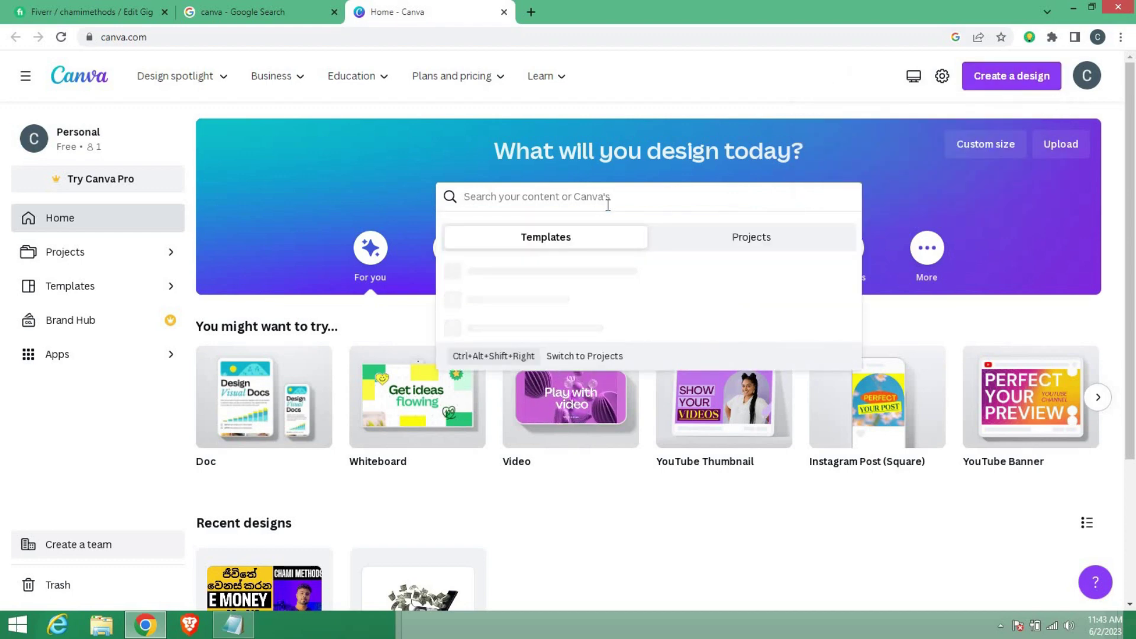
text(Fiverr)
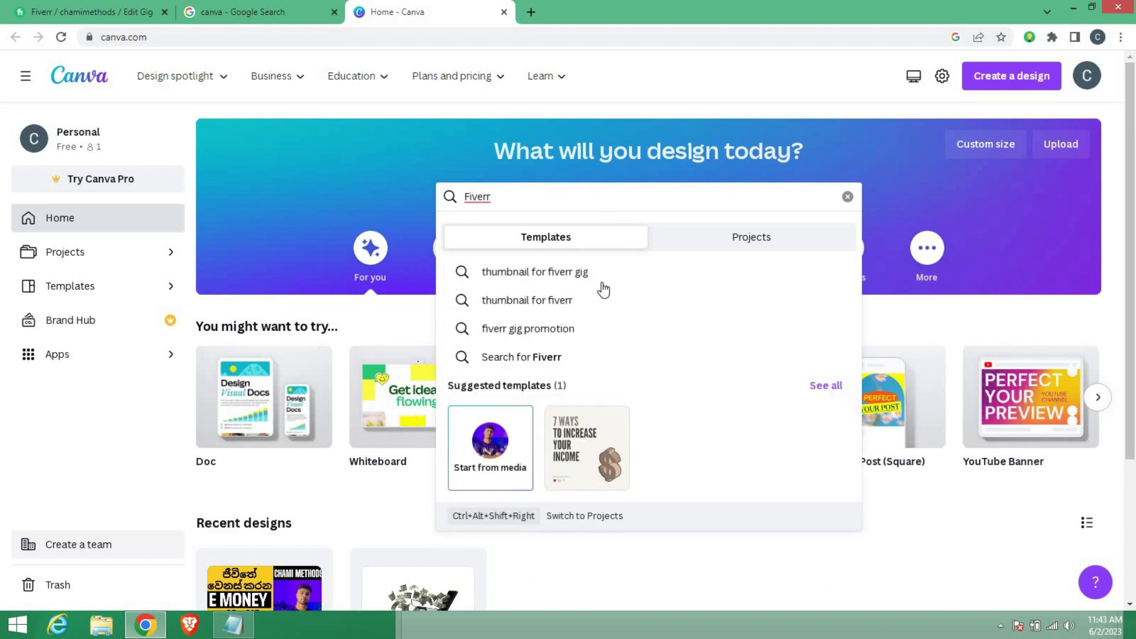
click(535, 274)
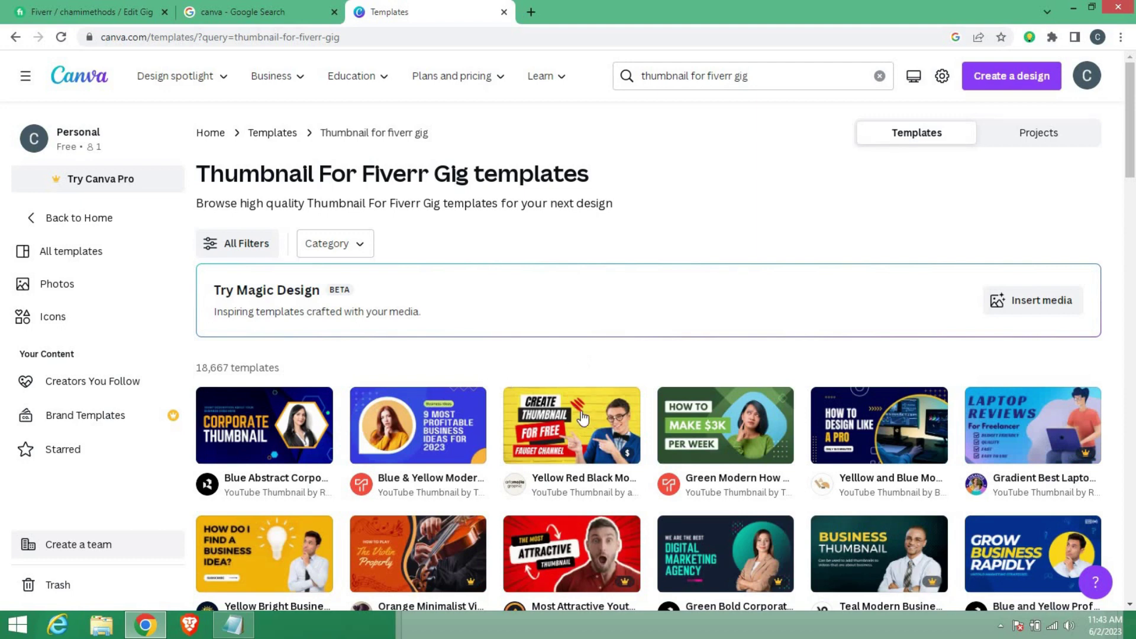
scroll(583, 414, down, 3)
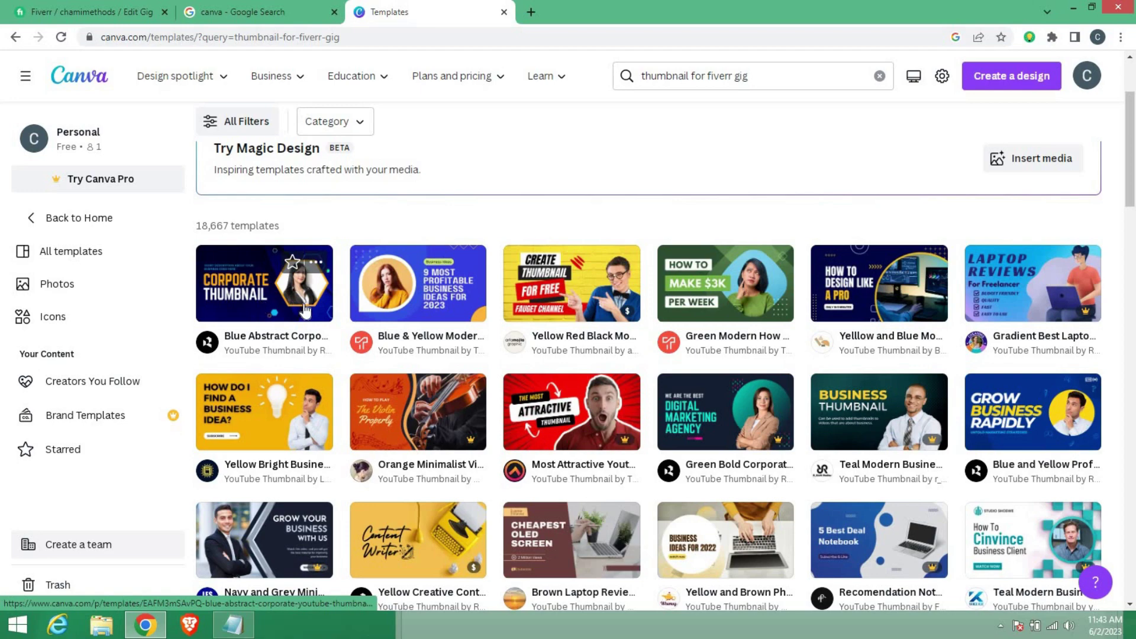
click(257, 416)
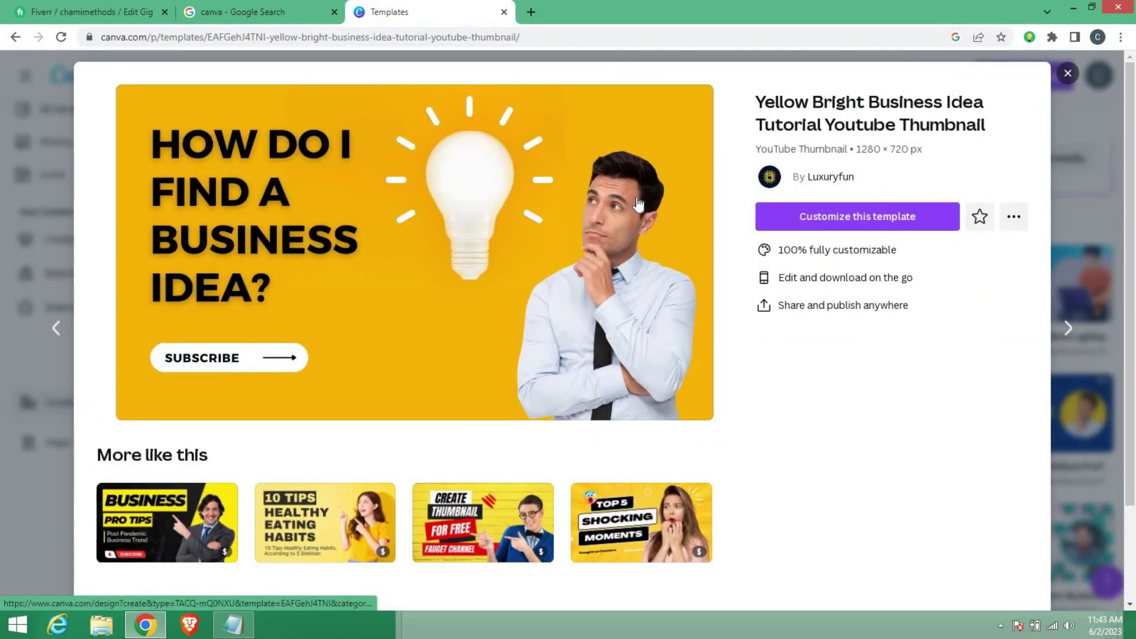
click(842, 228)
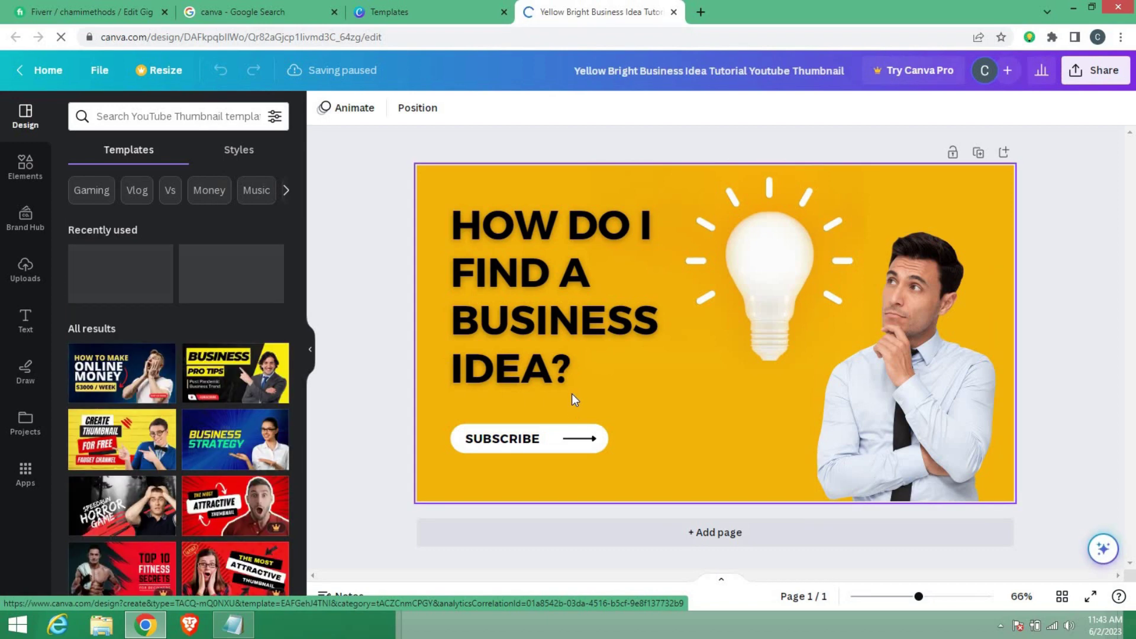
Step: Delete the man, light bulb, heading text, Subscribe label, arrow and white button shape, leaving only the yellow background
click(1024, 224)
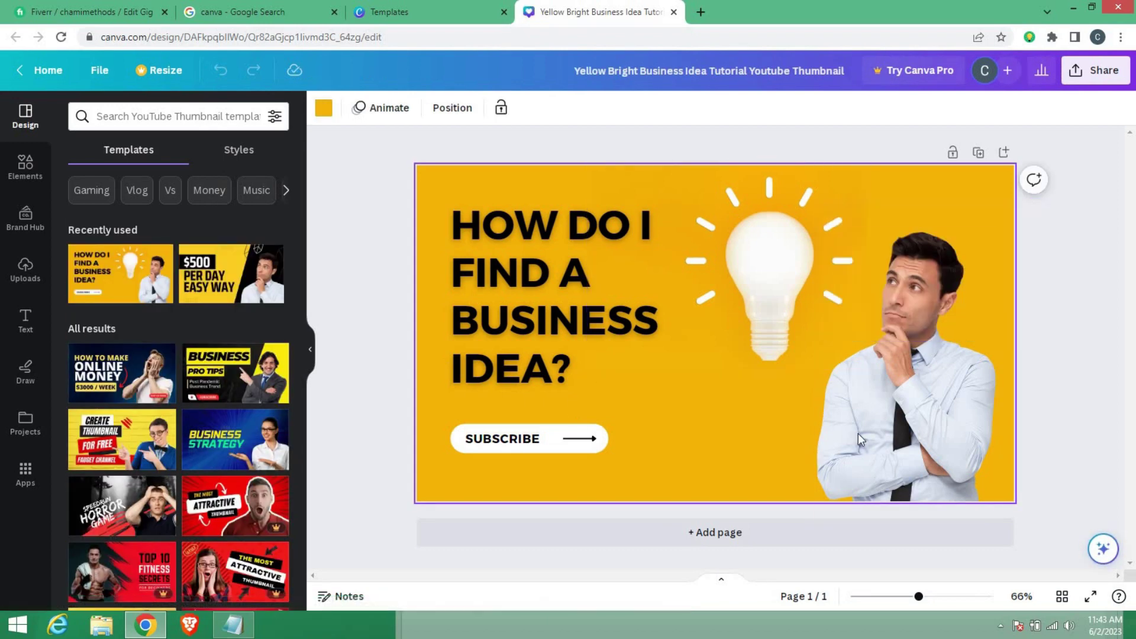
click(902, 432)
key(Delete)
key(Delete)
click(558, 360)
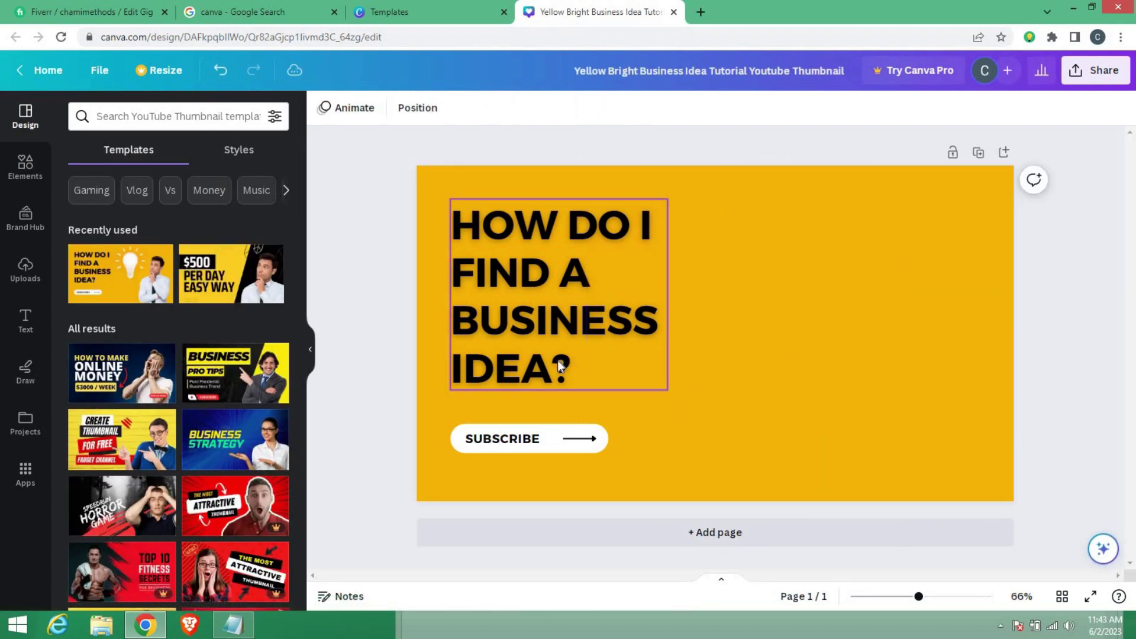
key(Delete)
click(526, 440)
key(Delete)
click(587, 438)
key(Delete)
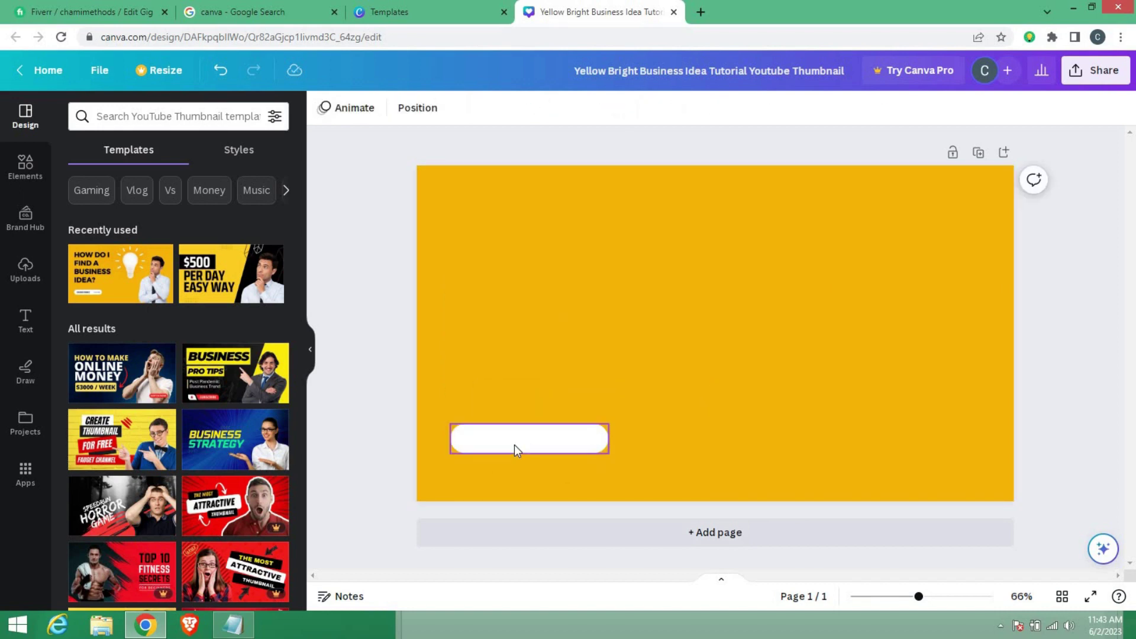
key(Delete)
Step: Search Google Images for "Black and white photos" in a new browser tab and browse the results
click(701, 12)
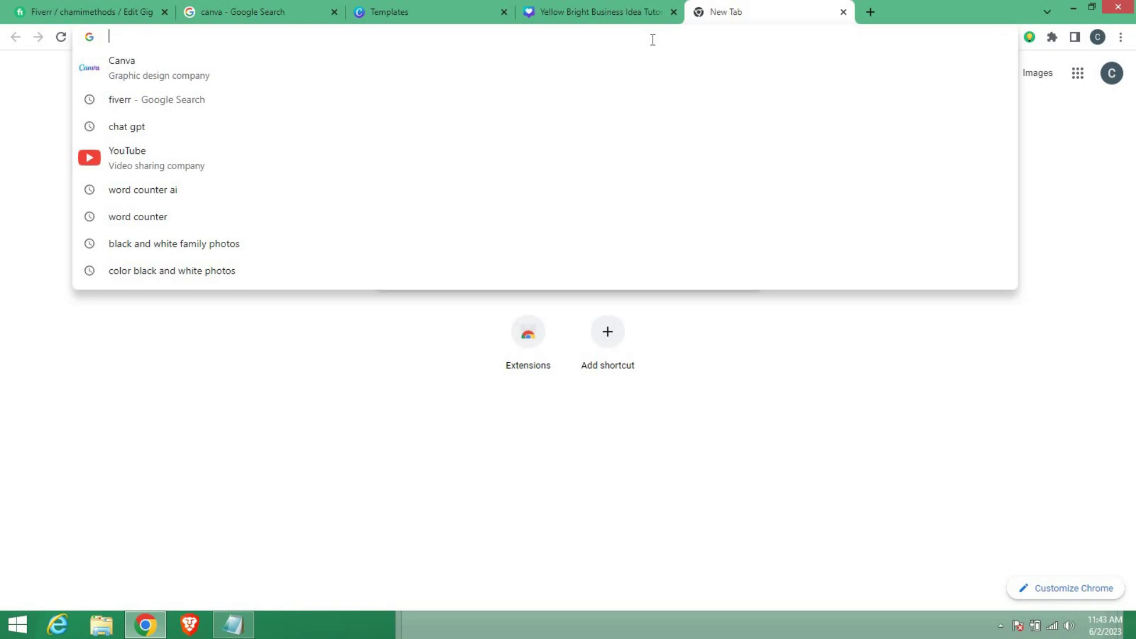
text(Bla)
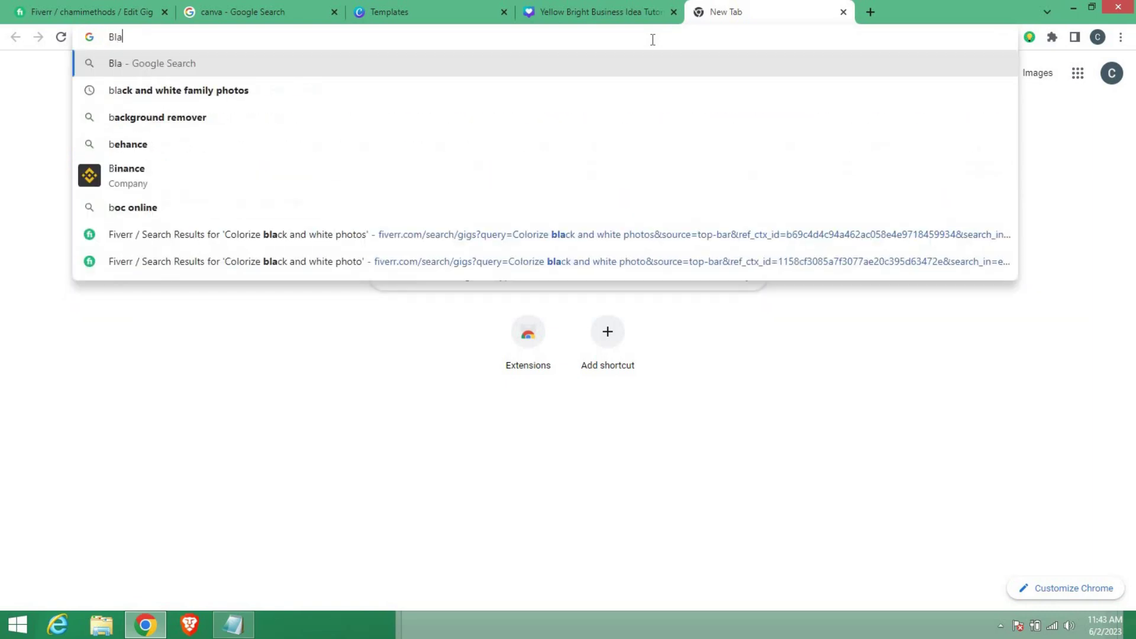
text(ck and whi)
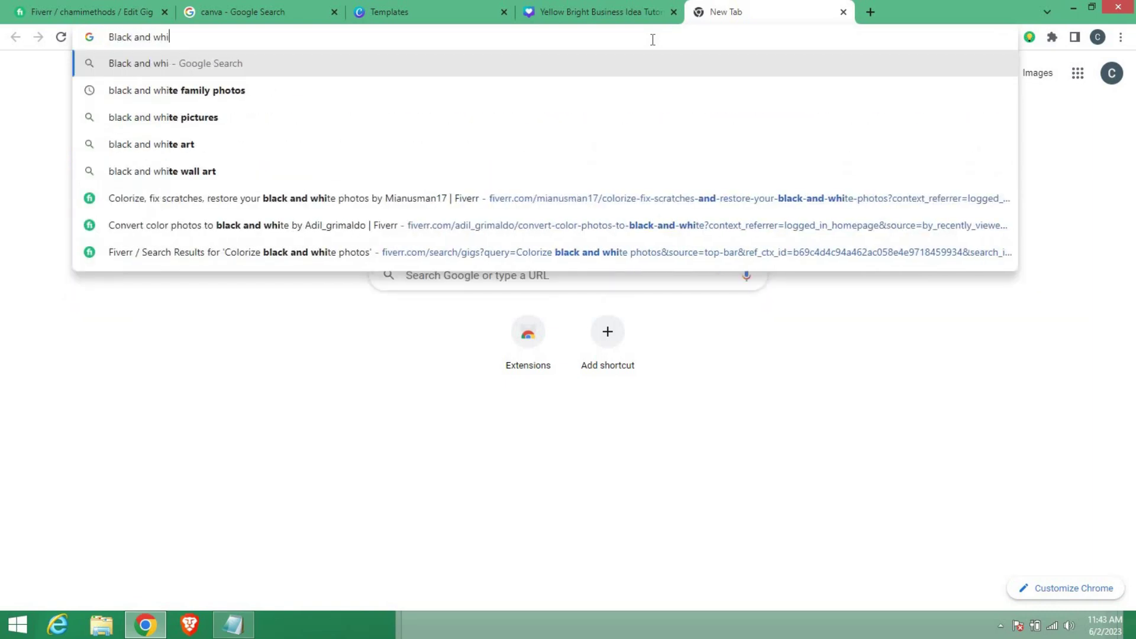
text(te photos)
key(Return)
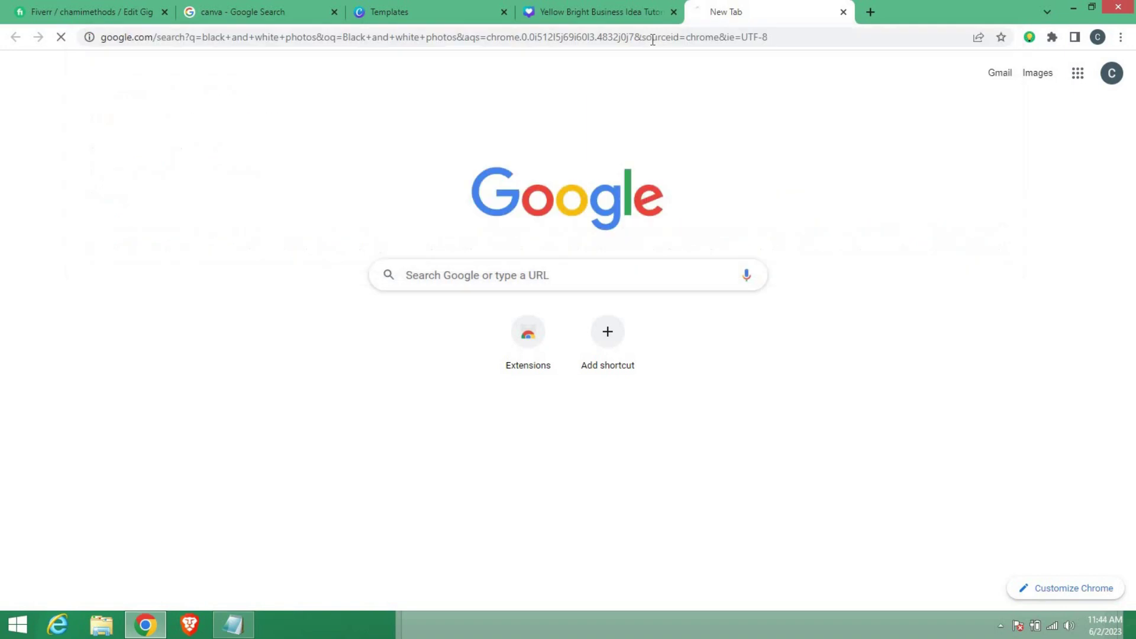
click(219, 131)
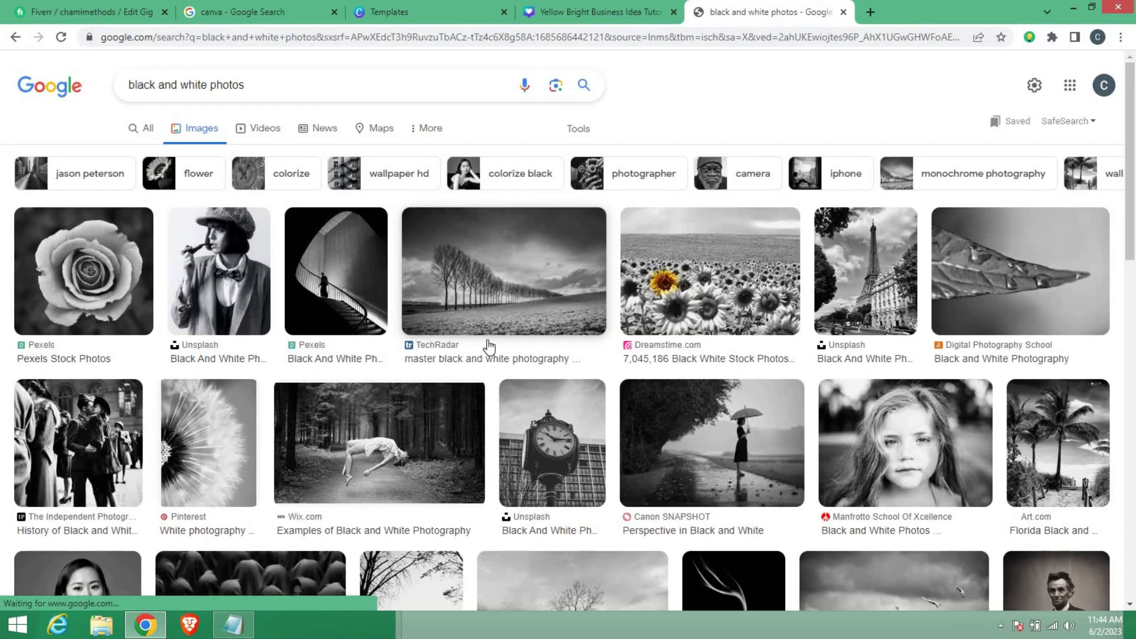
scroll(504, 382, down, 2)
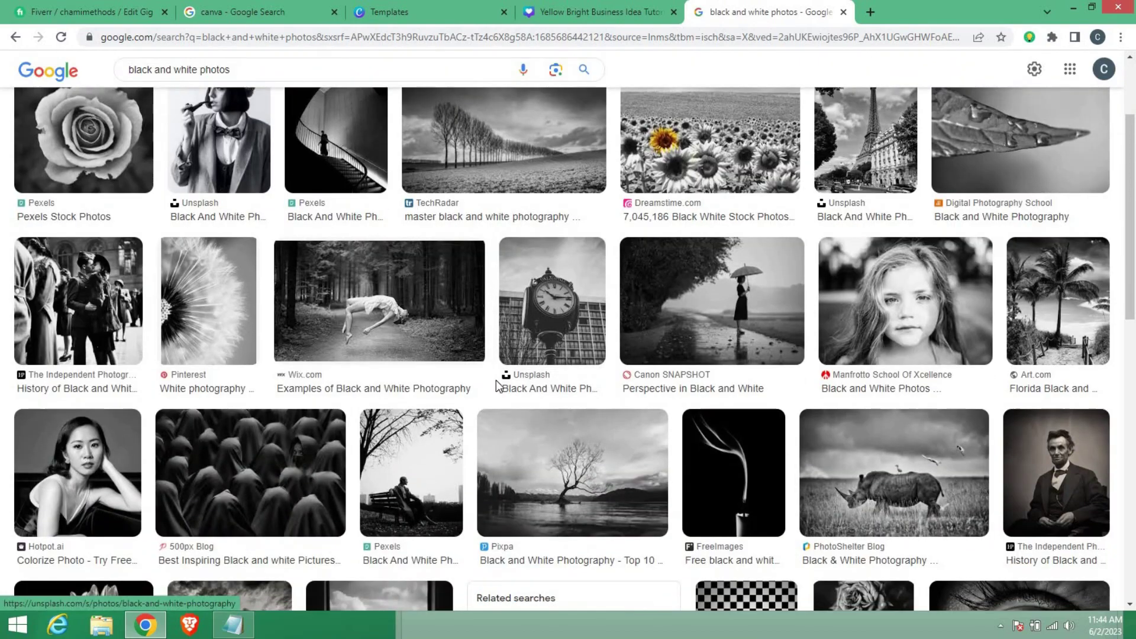
scroll(498, 384, down, 8)
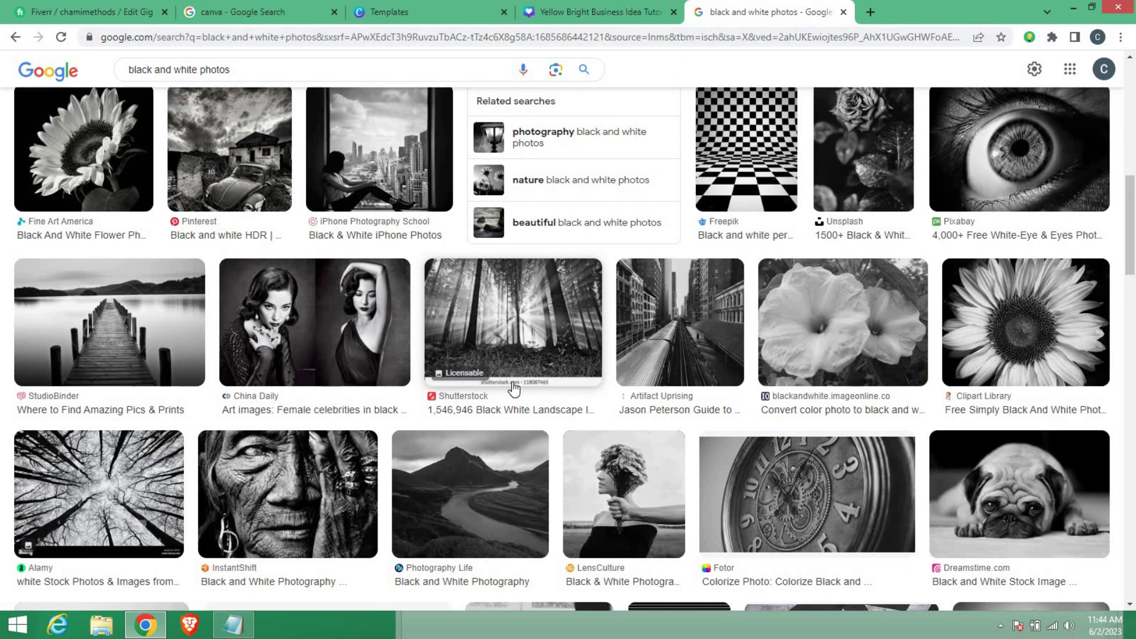
scroll(513, 388, down, 5)
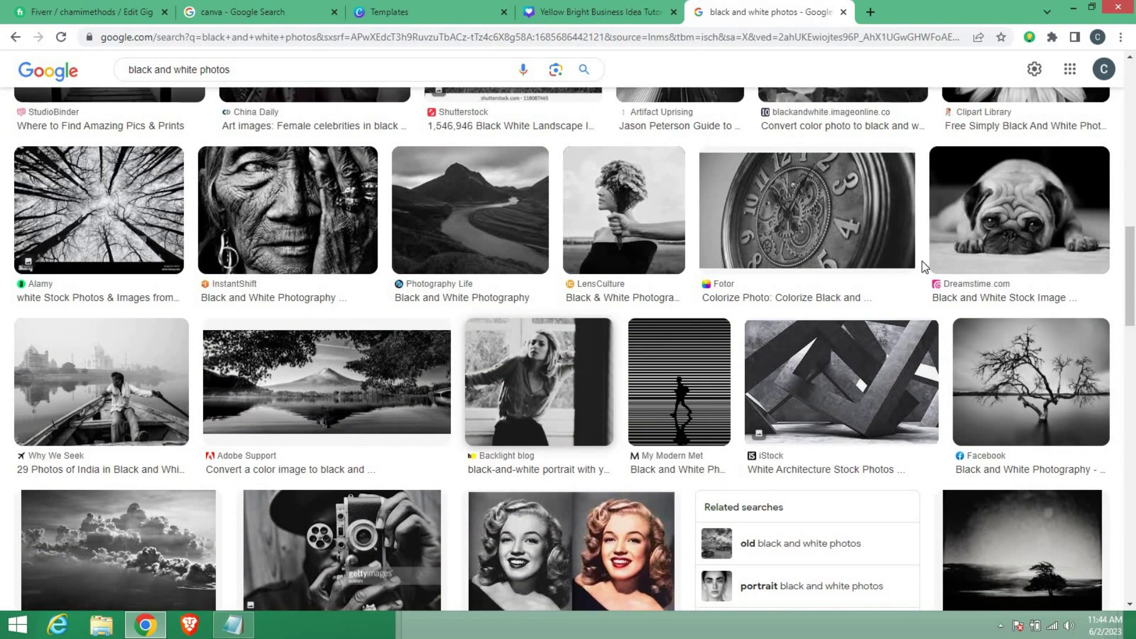
click(971, 254)
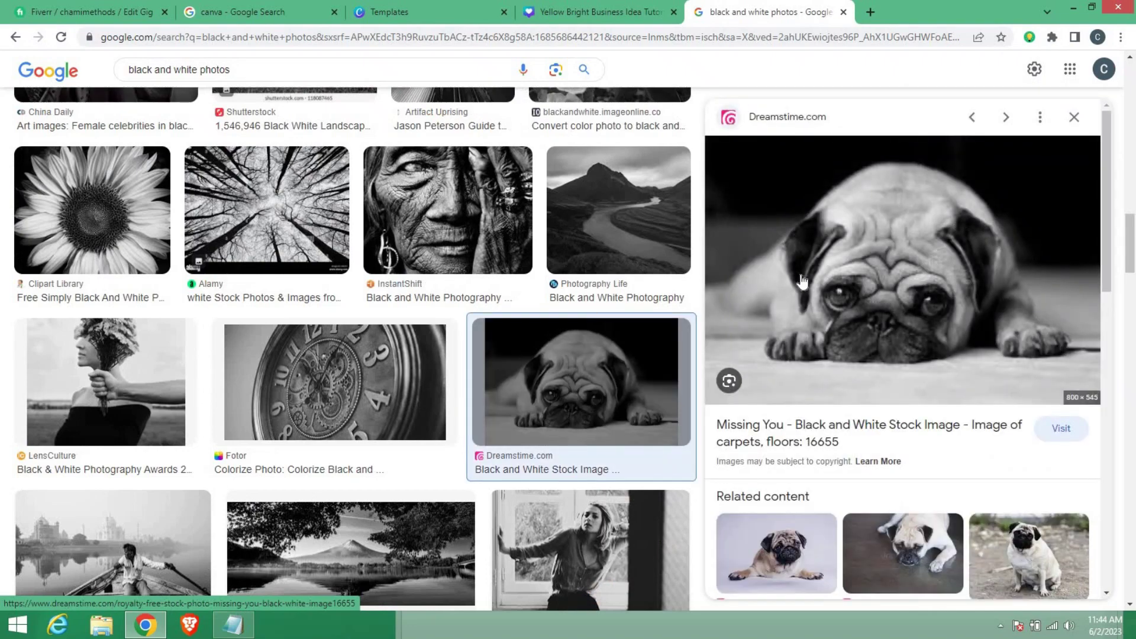
right_click(865, 293)
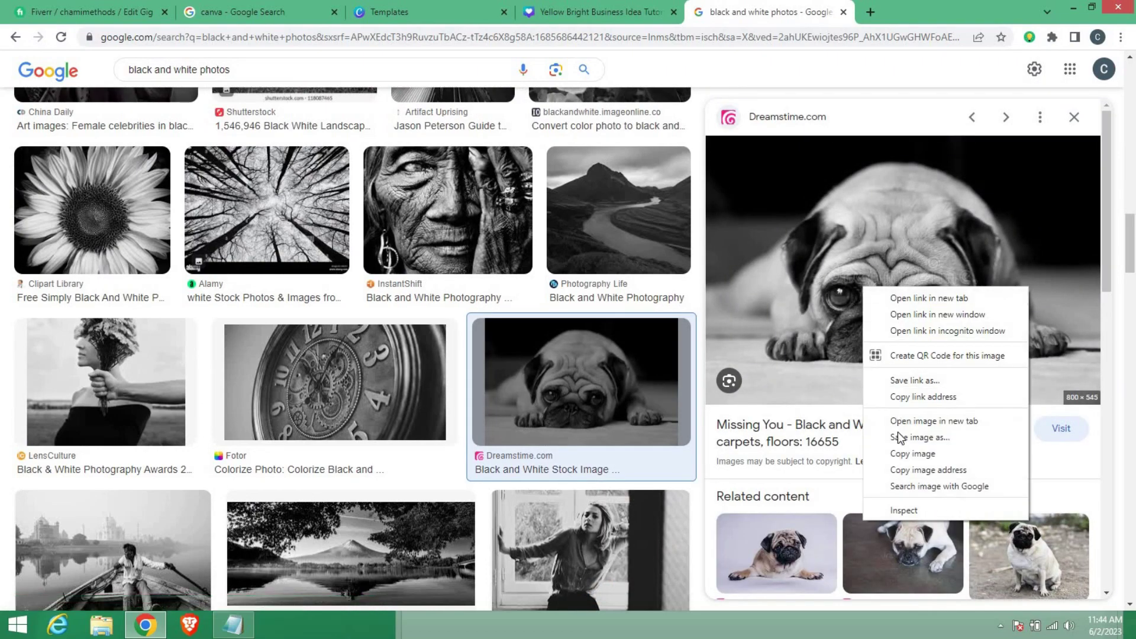
click(897, 433)
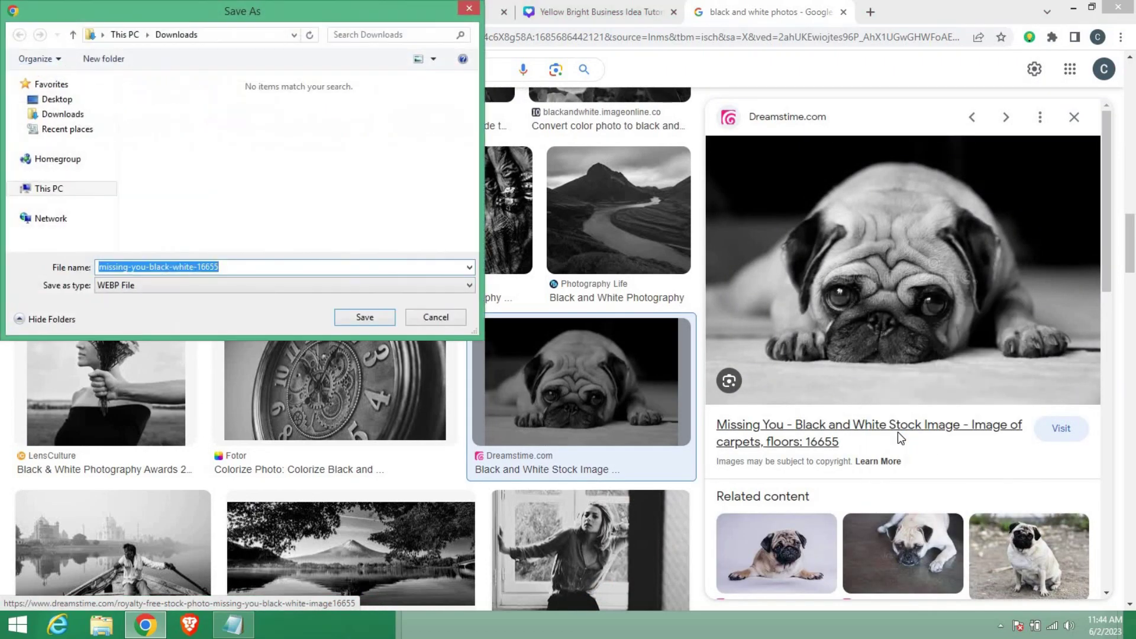
click(446, 319)
Step: Find the Unsplash photo of the tree on a rocky cliff and save it as a PNG image in the Downloads folder
scroll(449, 396, down, 10)
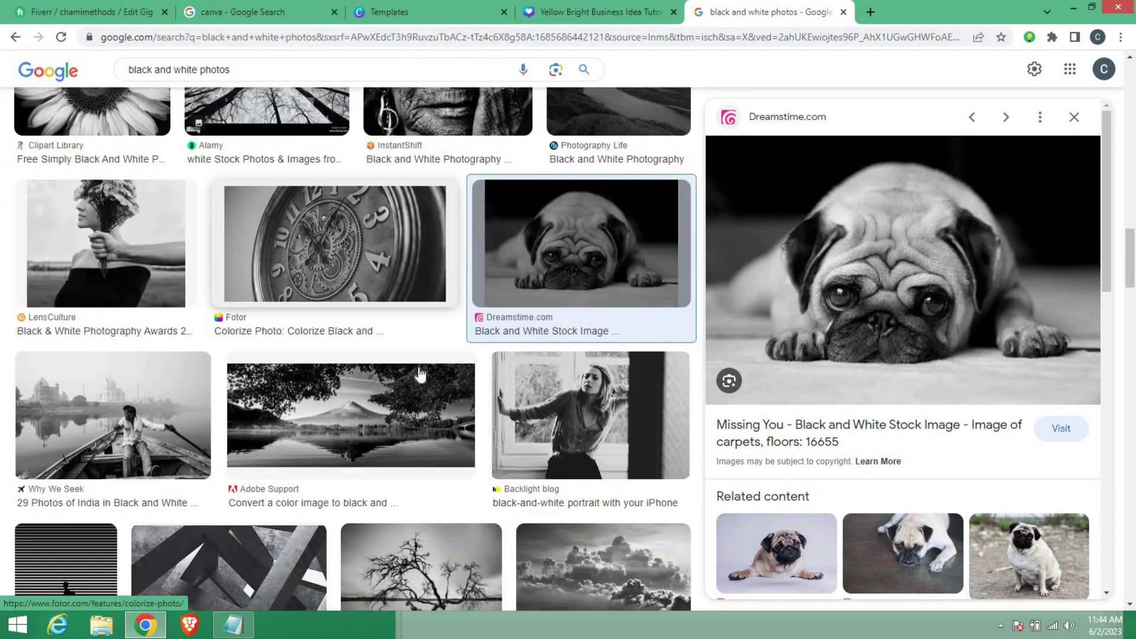
scroll(449, 395, down, 5)
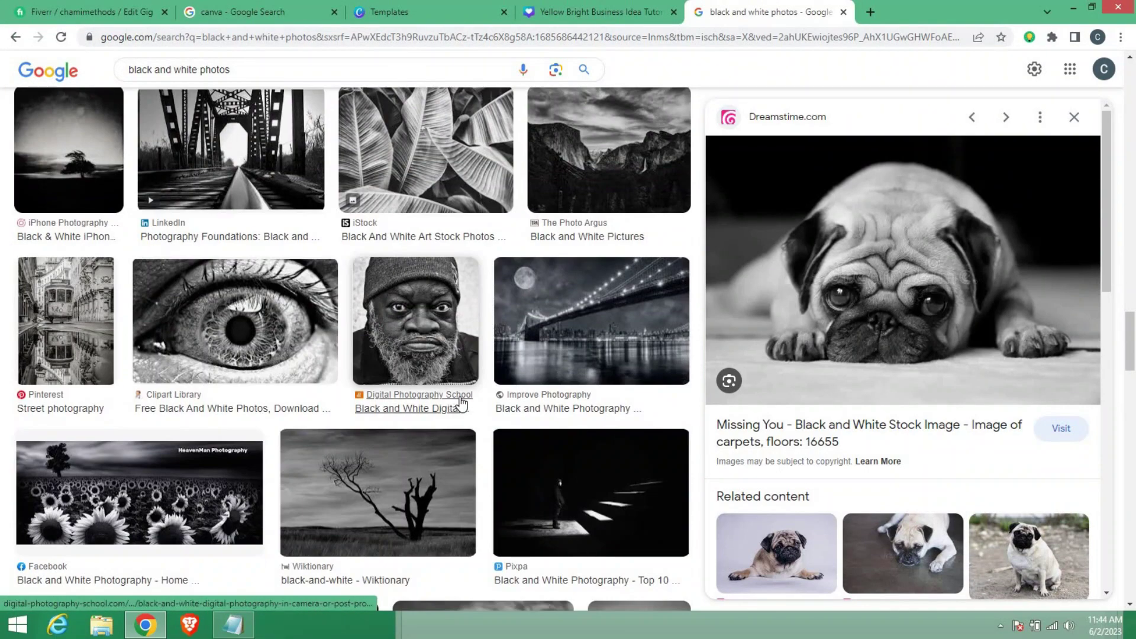
scroll(461, 405, down, 6)
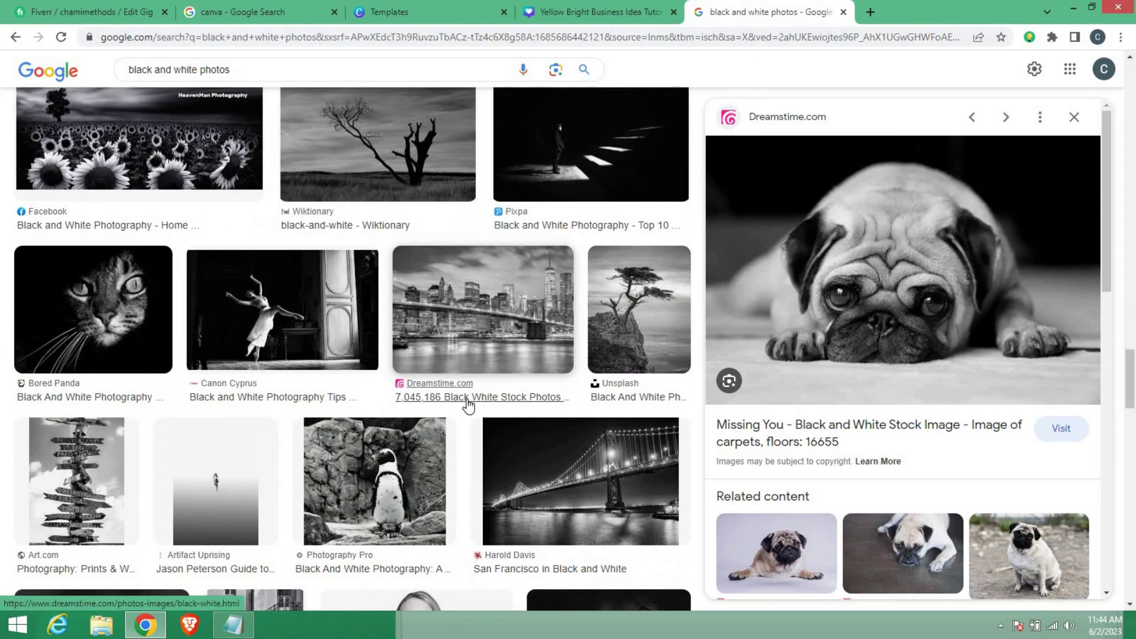
click(639, 320)
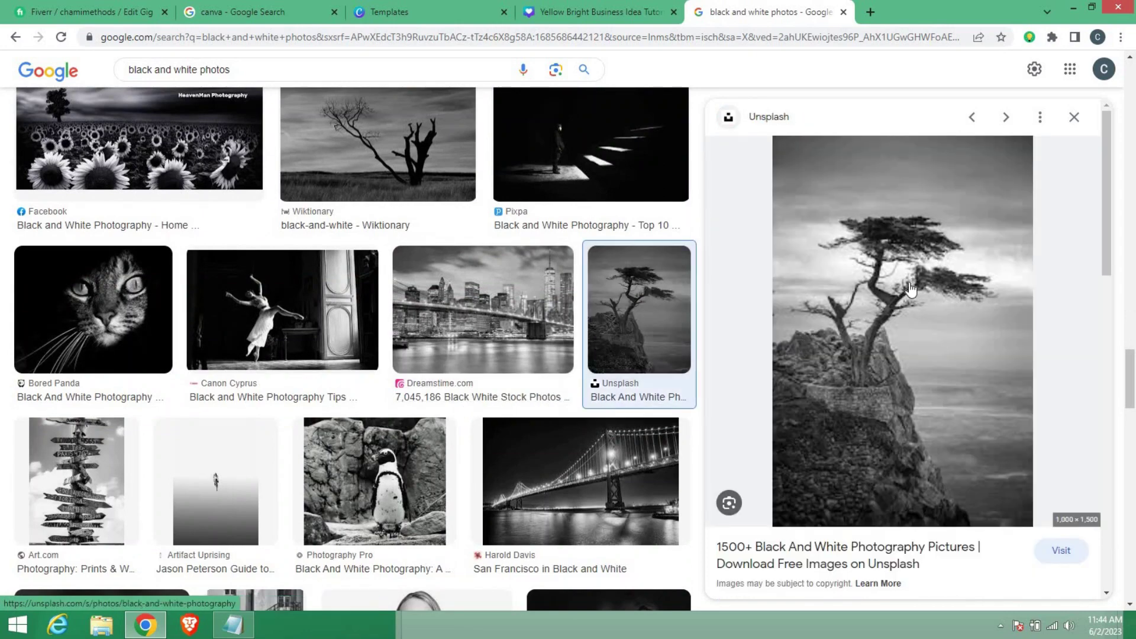
right_click(890, 316)
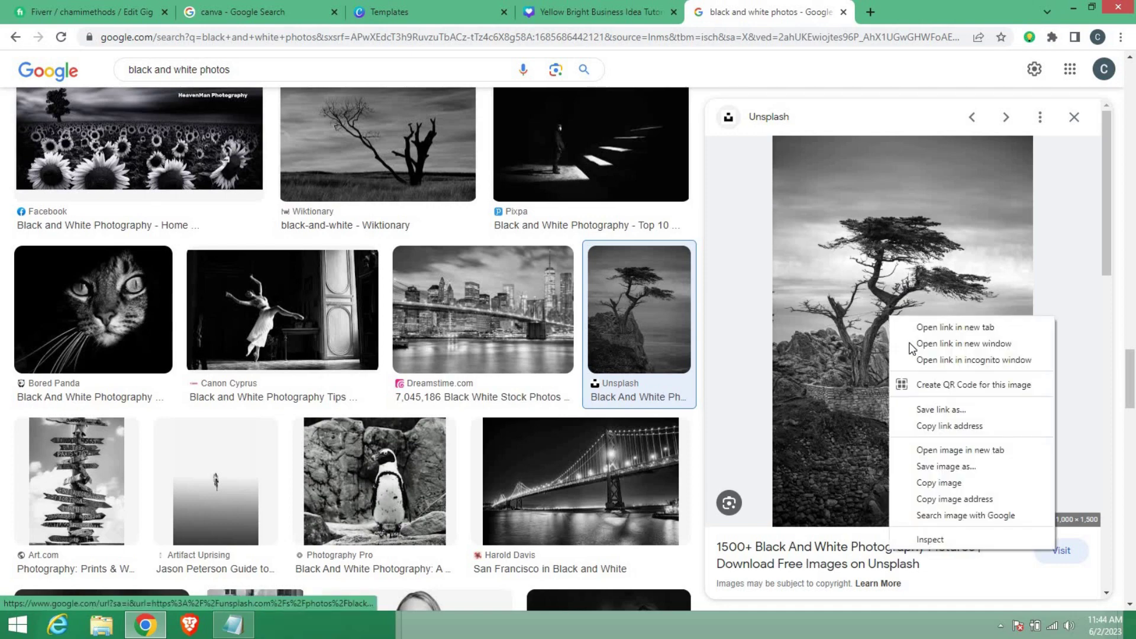
click(935, 466)
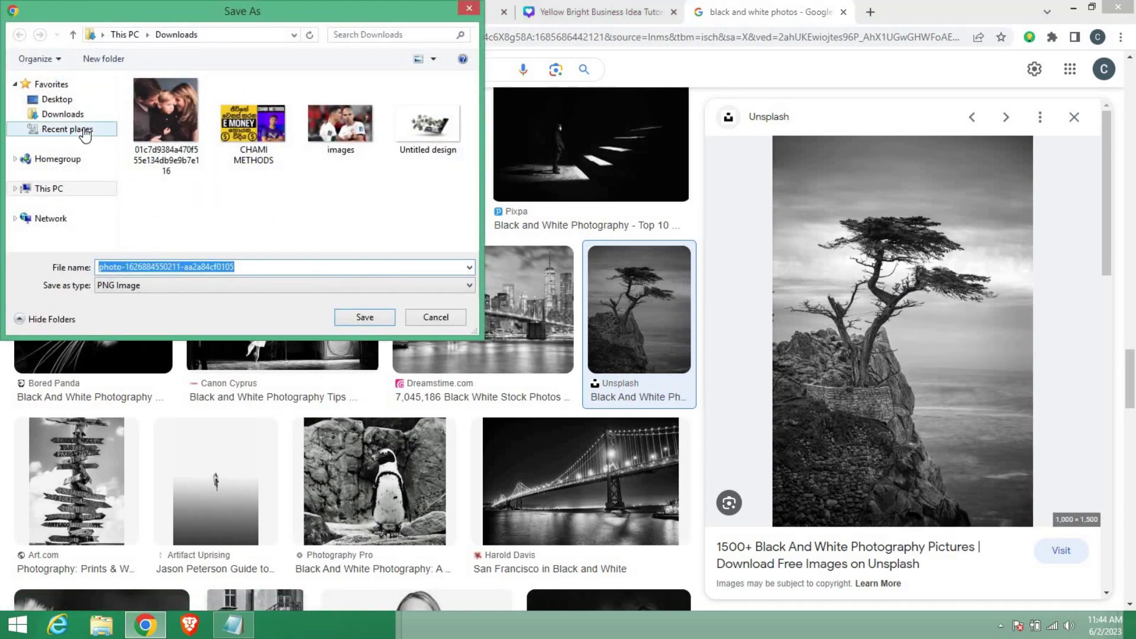
click(60, 115)
click(371, 318)
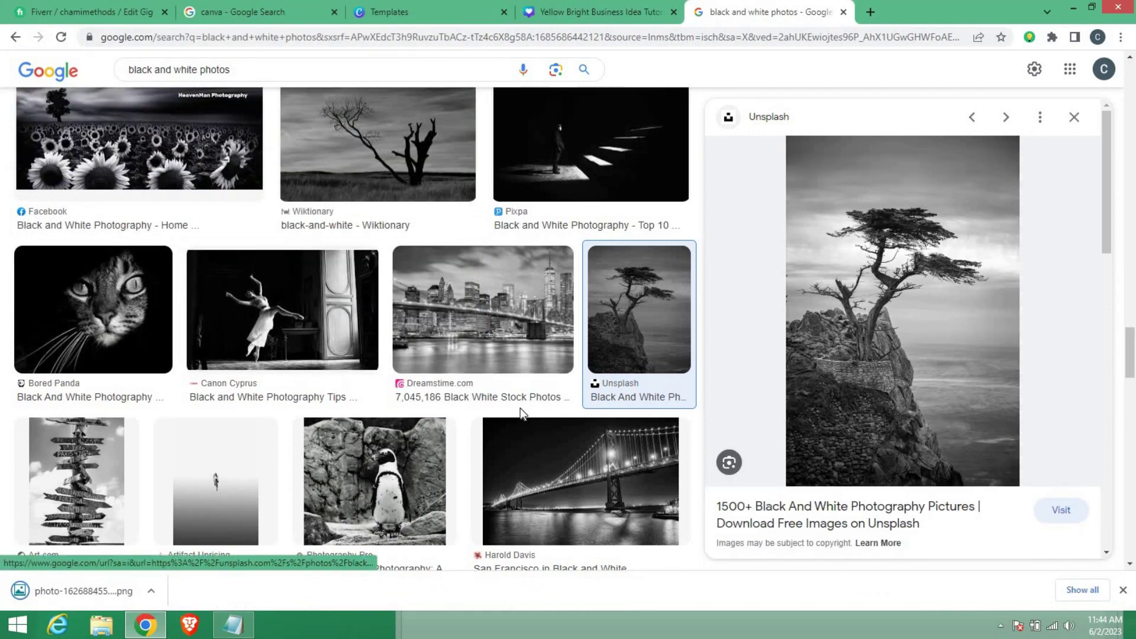
Step: Browse further through the black and white photo results and preview the Facebook profile portrait of Gal Gadot
scroll(521, 414, down, 5)
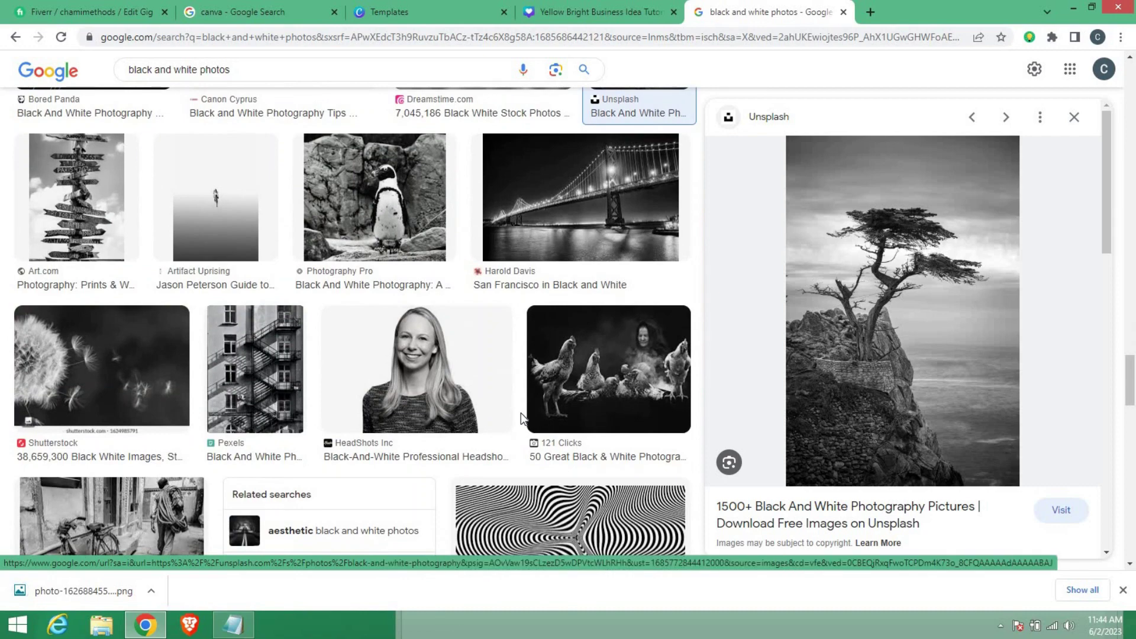
scroll(522, 420, down, 2)
scroll(522, 420, down, 6)
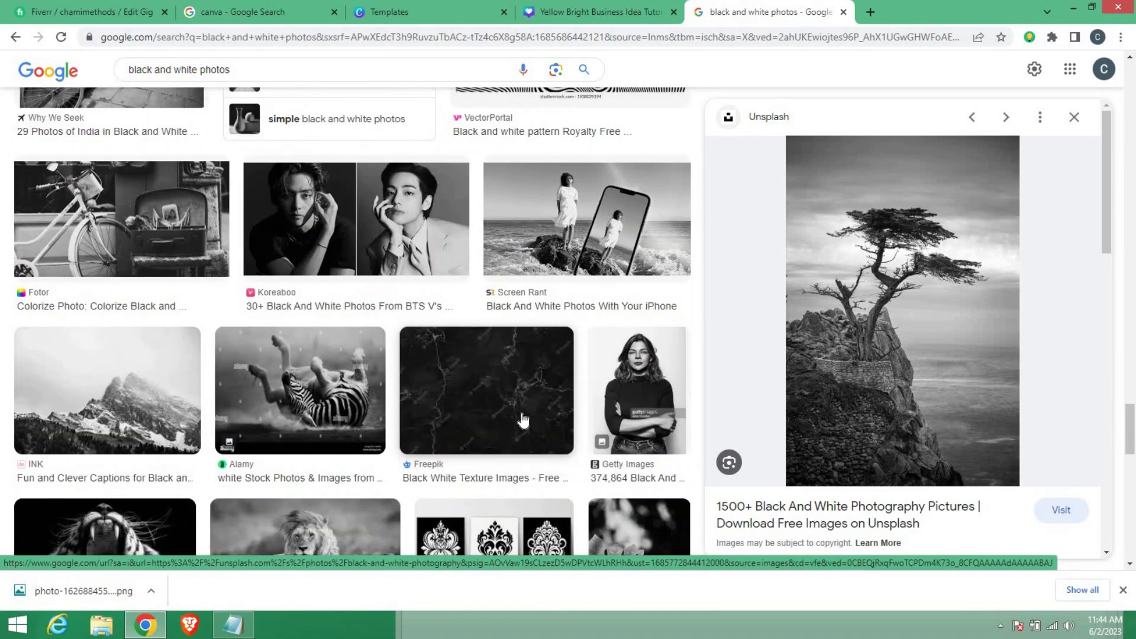
scroll(523, 419, down, 5)
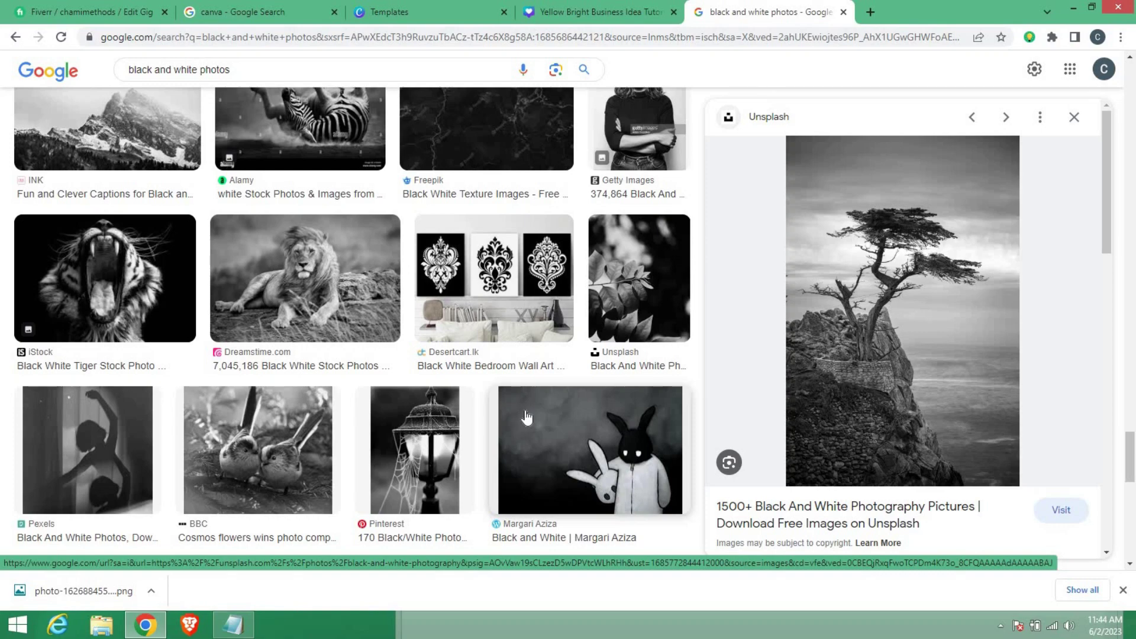
scroll(526, 418, down, 5)
scroll(522, 415, down, 6)
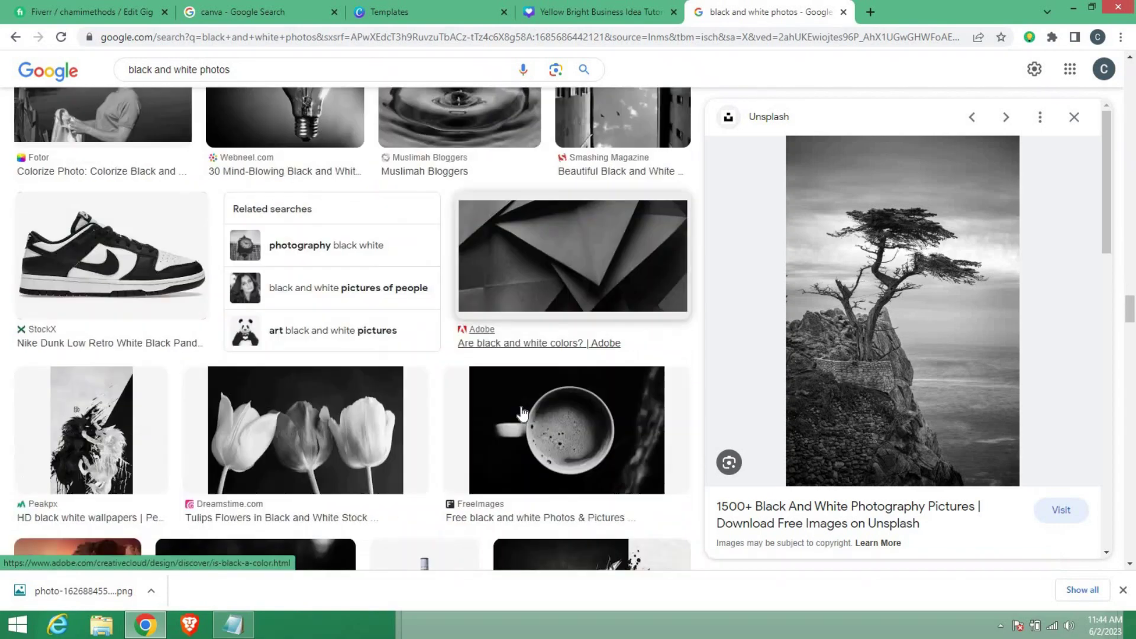
scroll(522, 414, up, 3)
scroll(526, 413, down, 7)
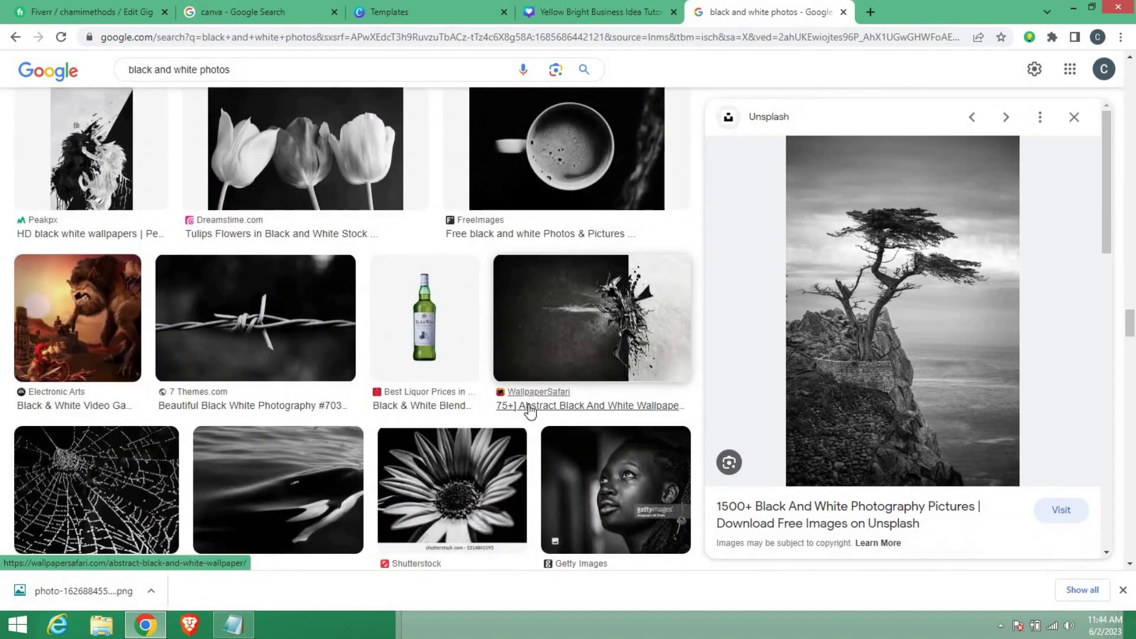
scroll(521, 385, down, 5)
scroll(538, 357, down, 5)
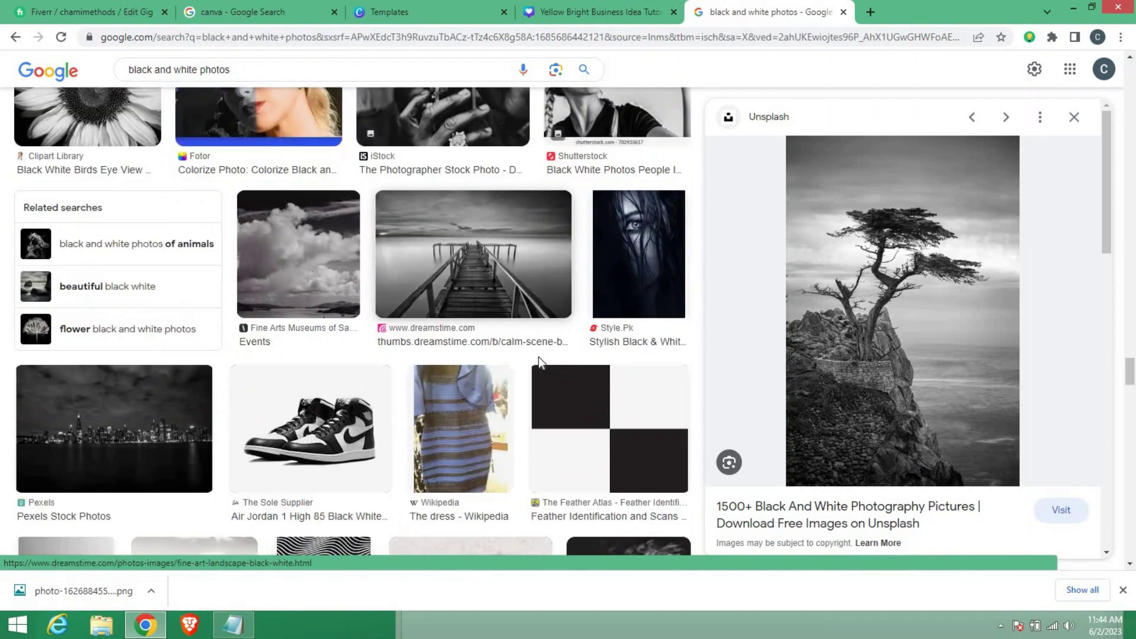
scroll(538, 357, up, 3)
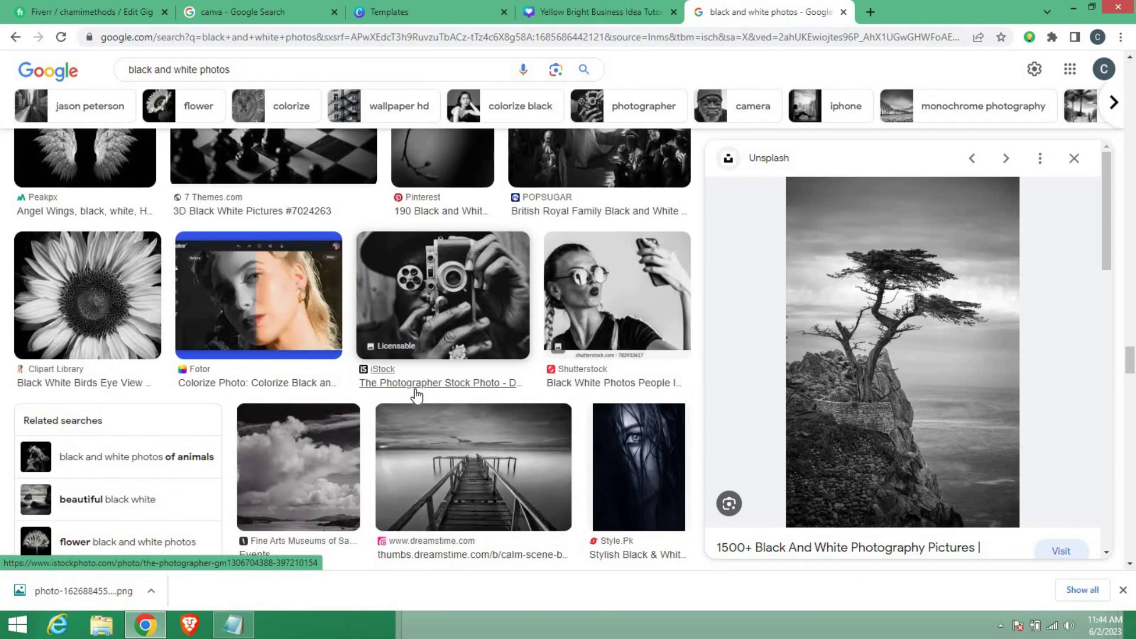
scroll(417, 394, down, 5)
scroll(419, 396, down, 5)
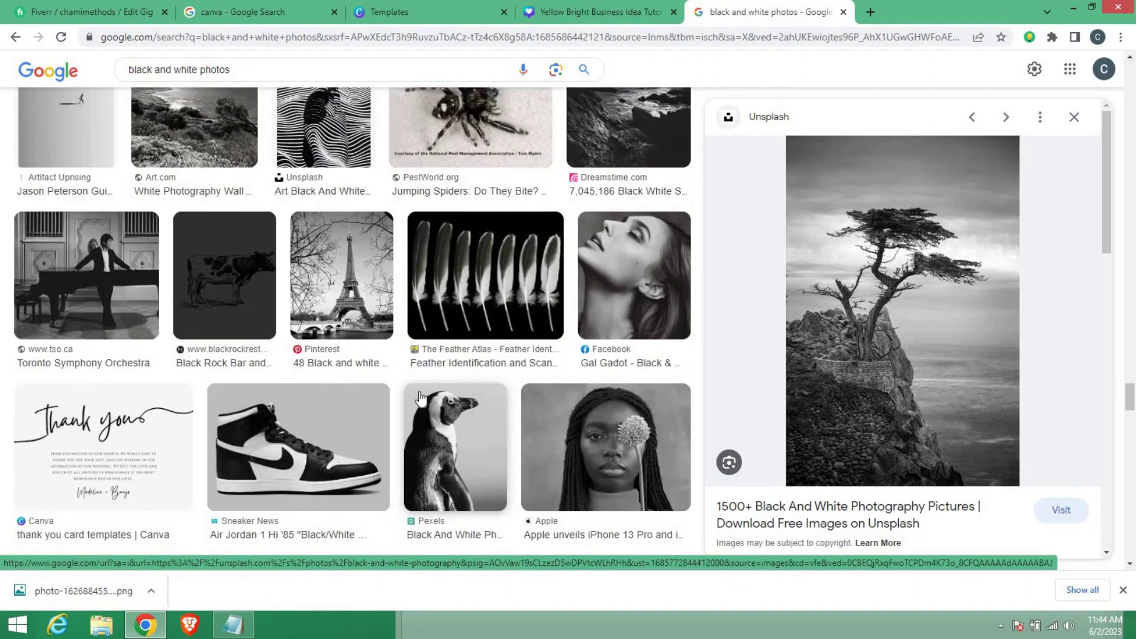
click(619, 286)
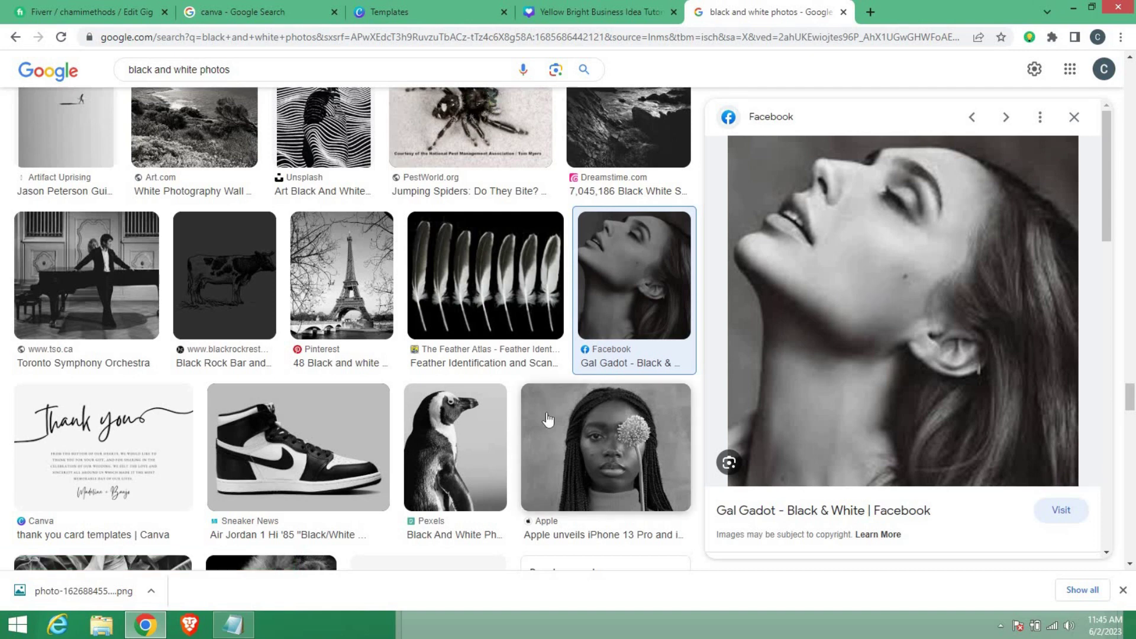
Step: Look through more of the image results and preview the Dreamstime photo of a majestic lion on a black background
scroll(542, 420, down, 6)
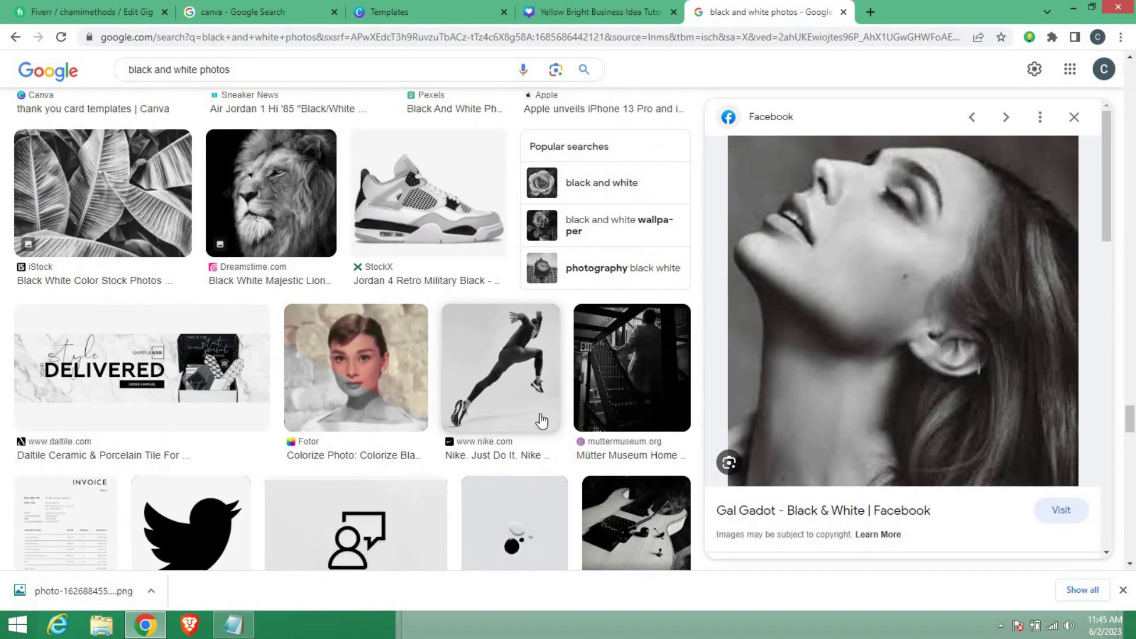
scroll(499, 407, down, 4)
scroll(509, 417, down, 7)
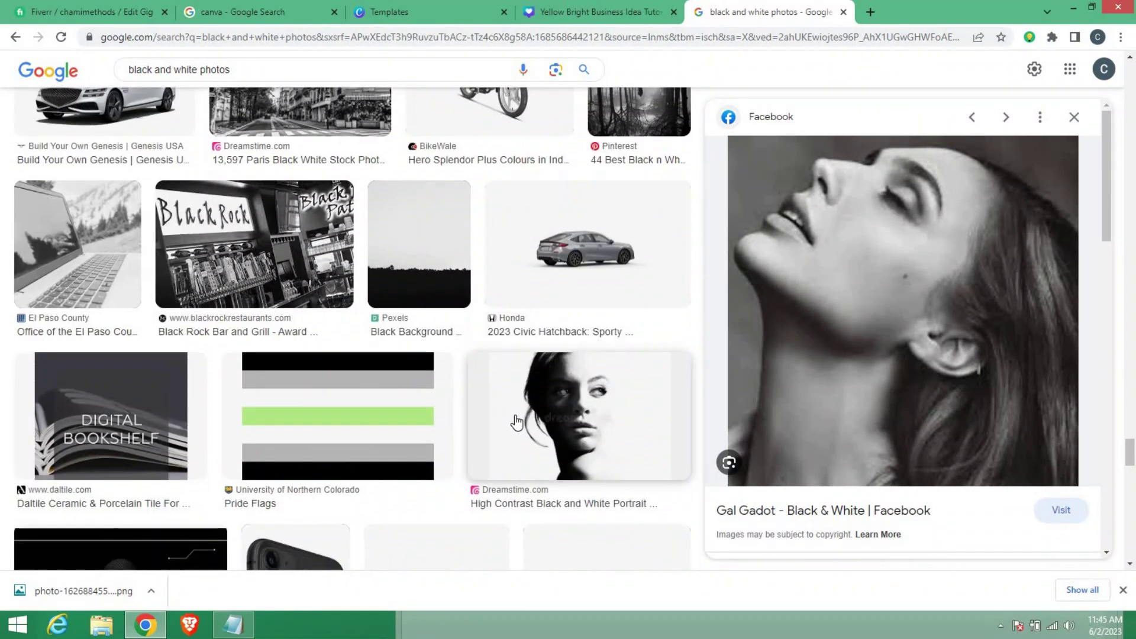
scroll(433, 396, down, 6)
scroll(434, 396, up, 10)
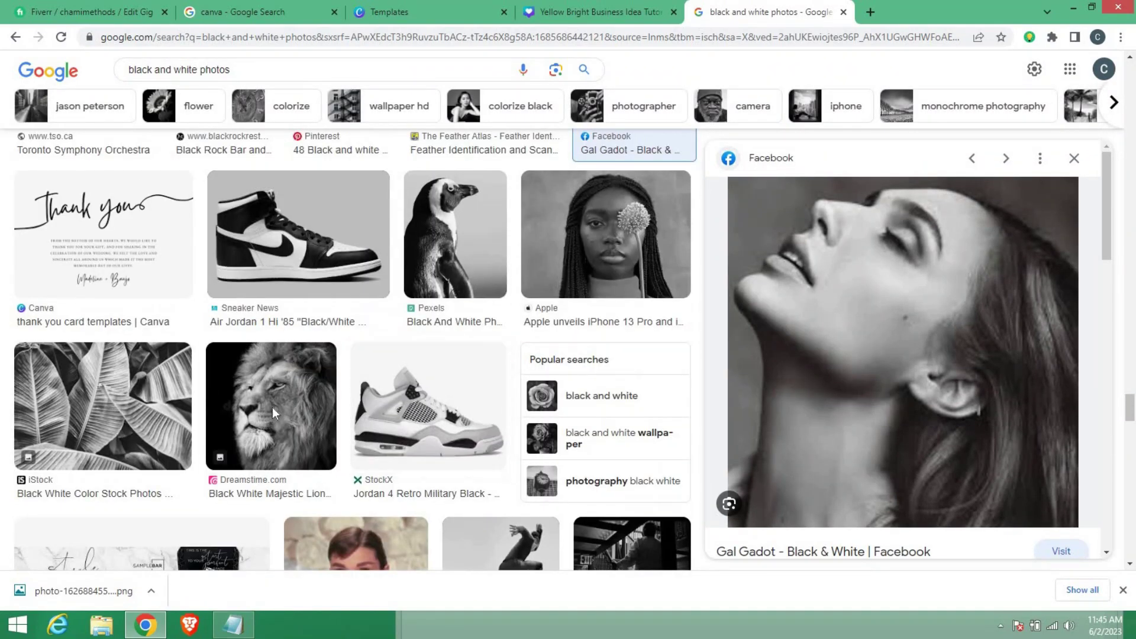
click(272, 407)
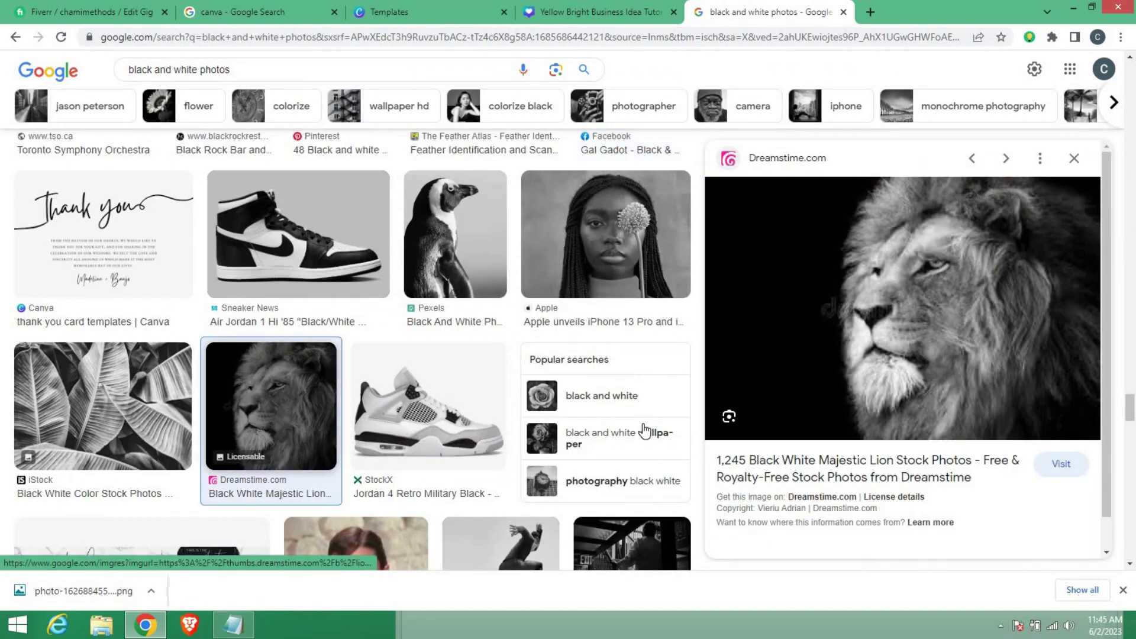
Step: Browse the remaining results to the end and preview the close-range African lion portrait from the lion photo's related content
scroll(467, 385, down, 8)
scroll(468, 385, down, 18)
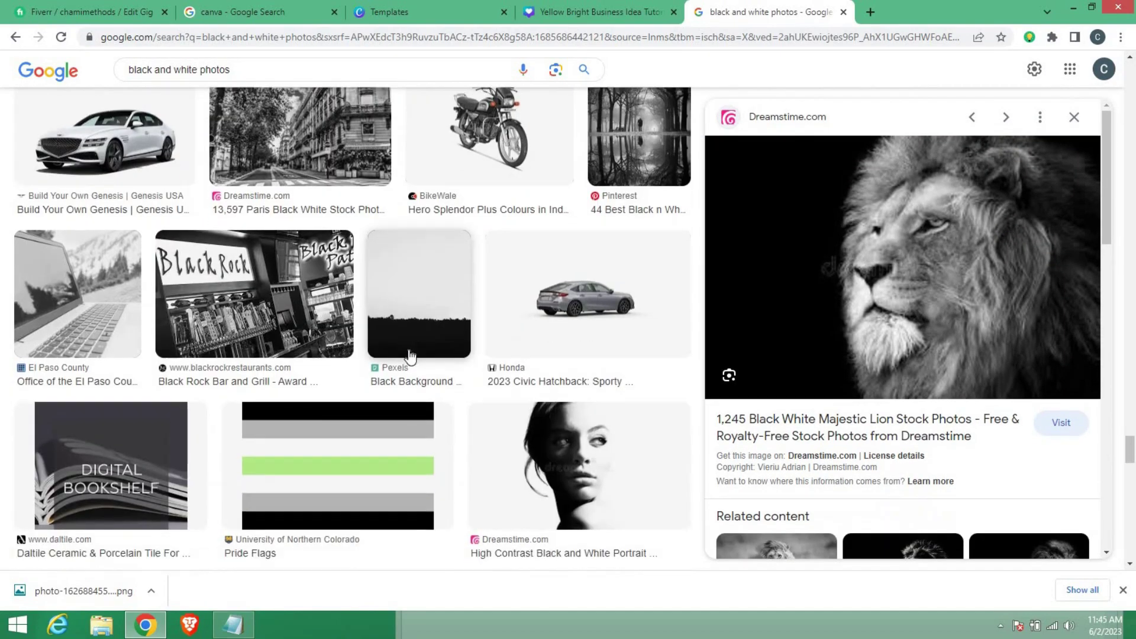
scroll(414, 353, up, 3)
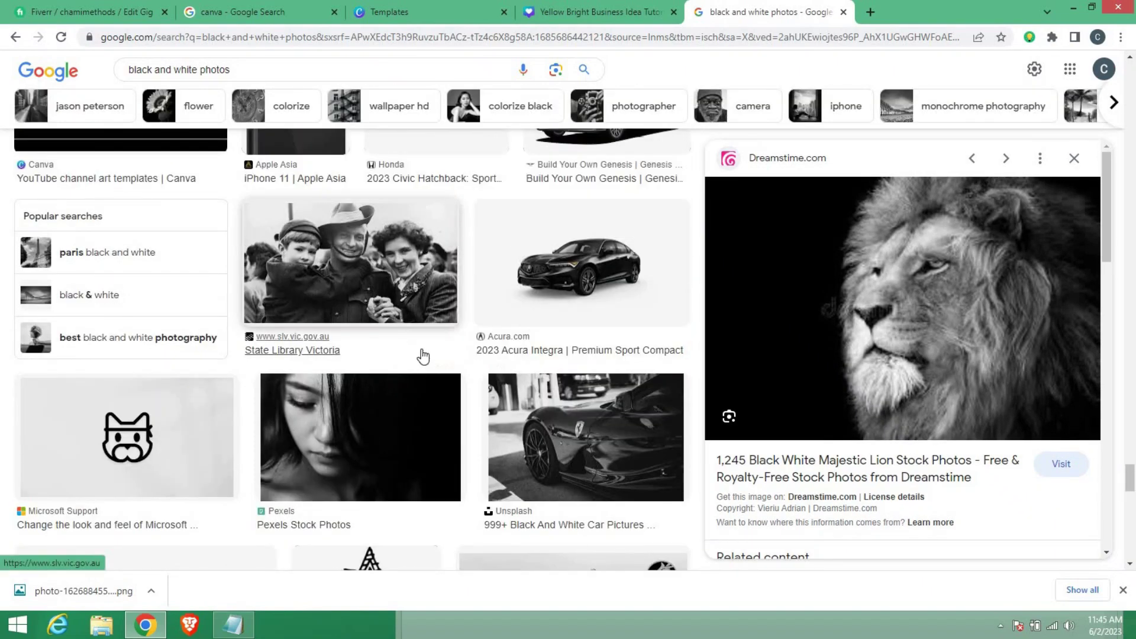
scroll(417, 355, down, 10)
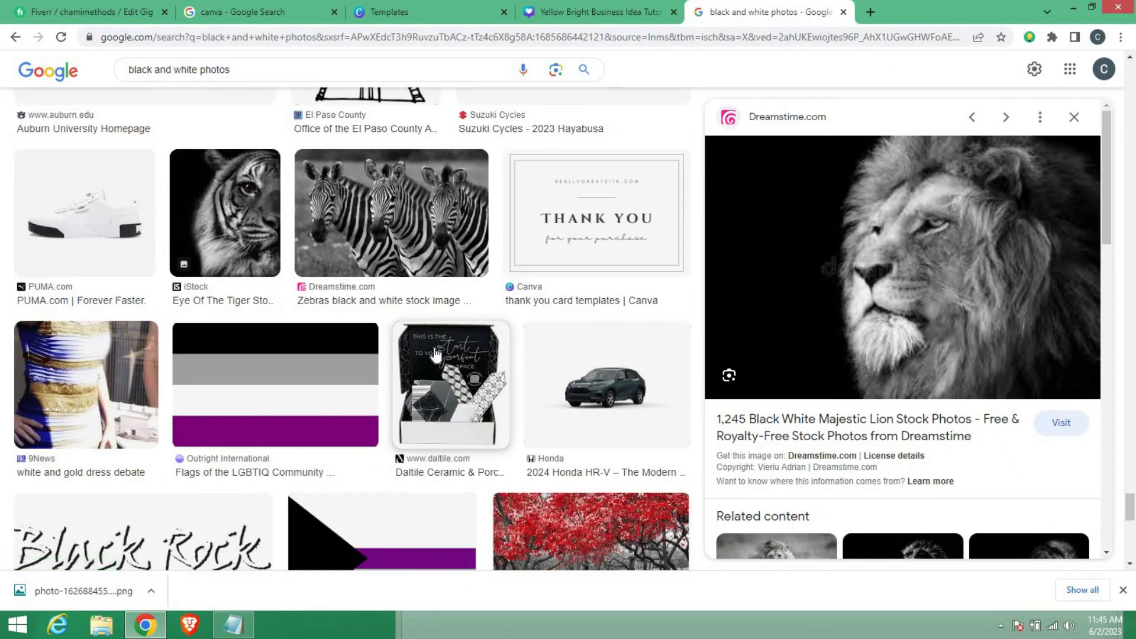
scroll(435, 350, down, 10)
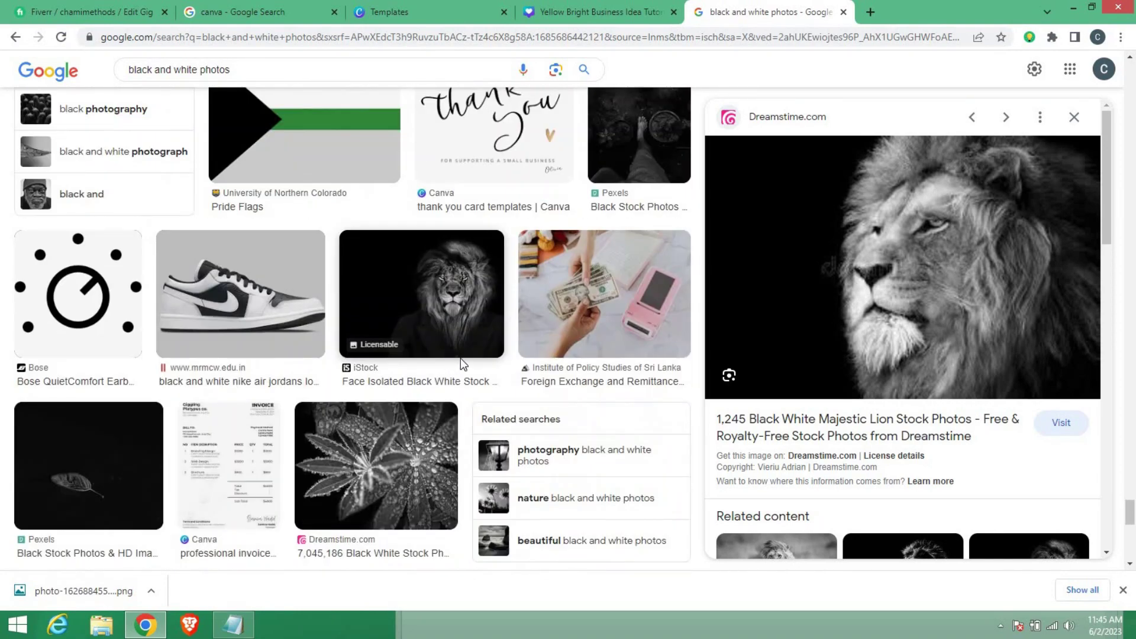
scroll(480, 374, down, 10)
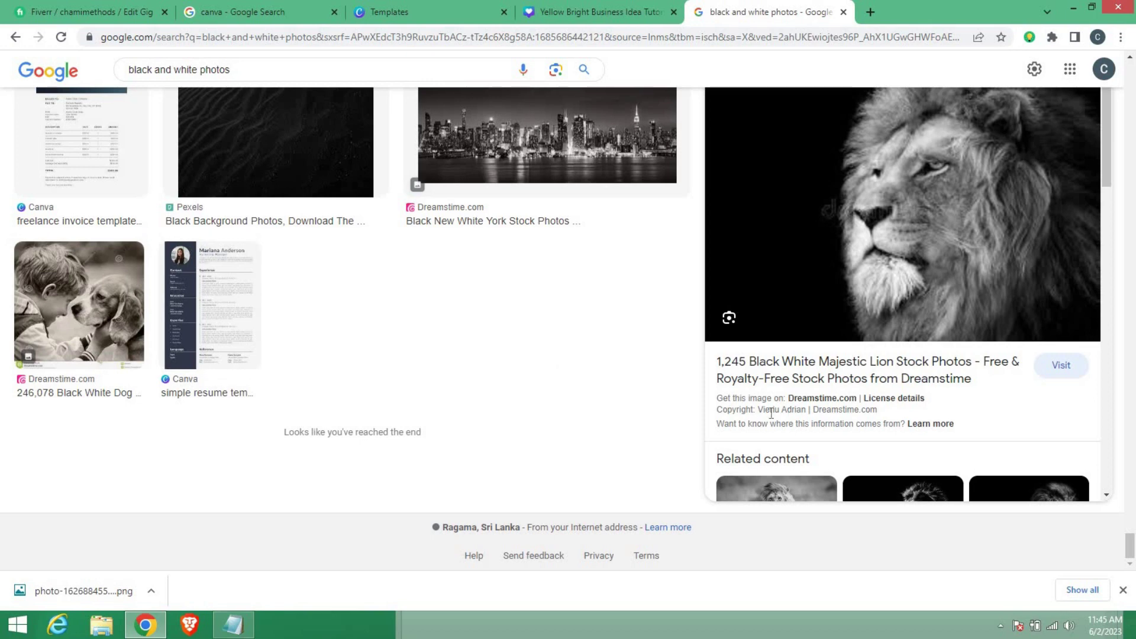
scroll(969, 431, down, 5)
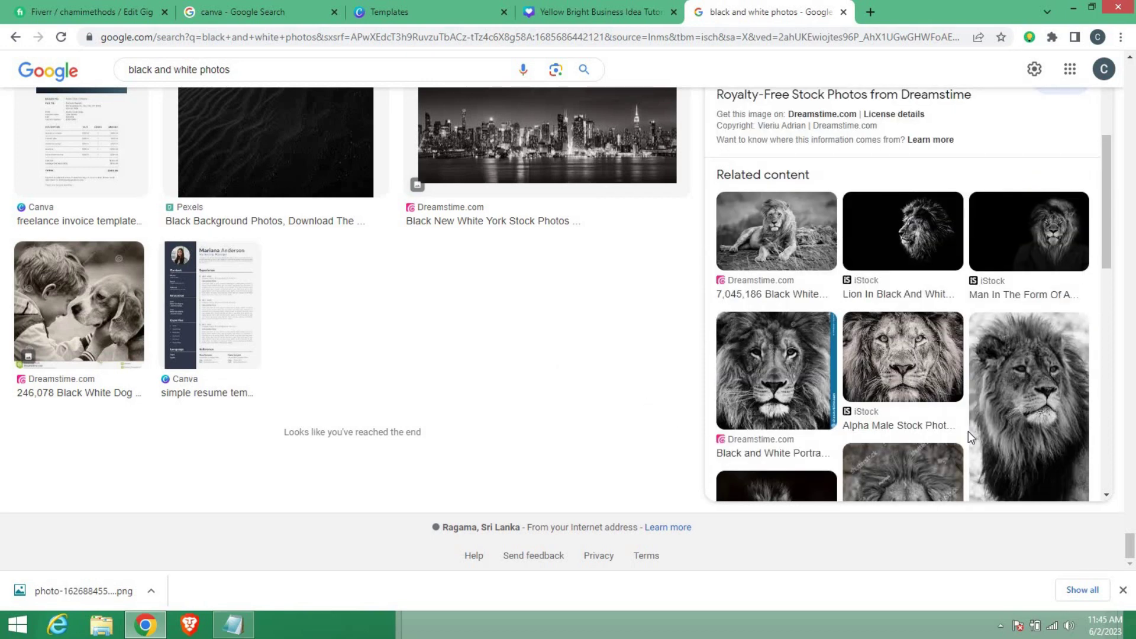
click(762, 384)
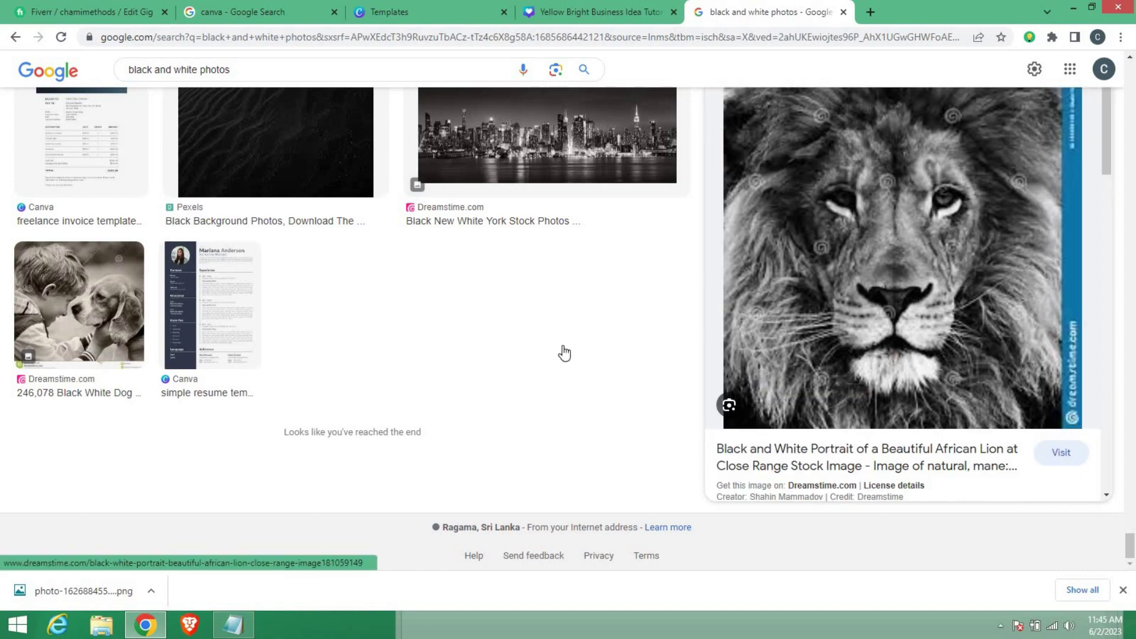
Step: Change the image search to "black and white family photos" and run it
scroll(562, 352, up, 5)
click(283, 69)
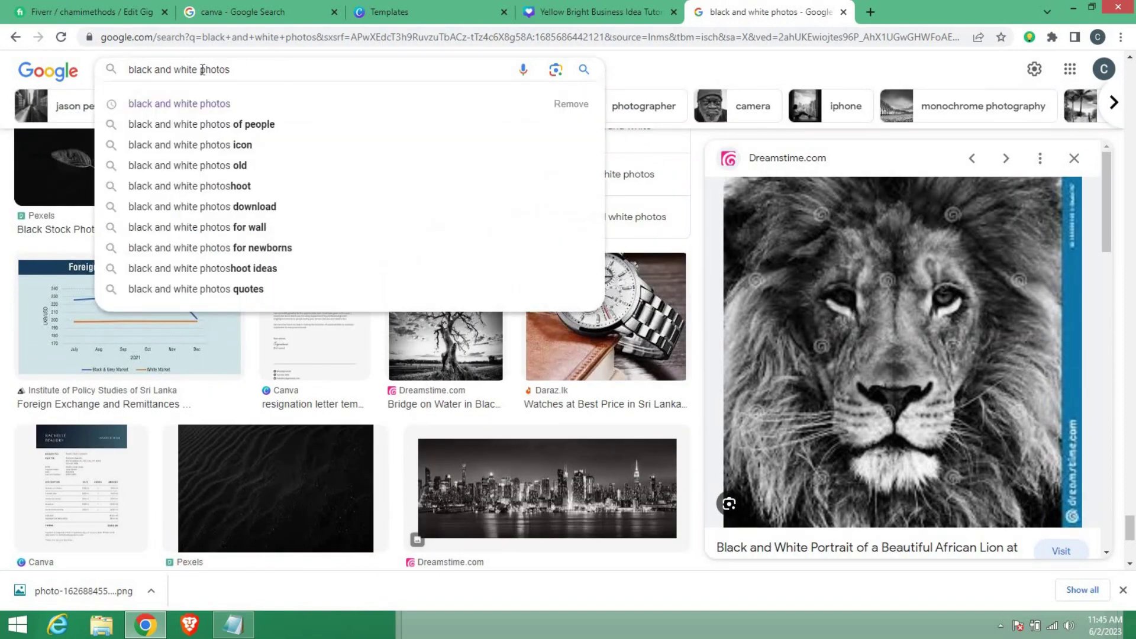
text(famil)
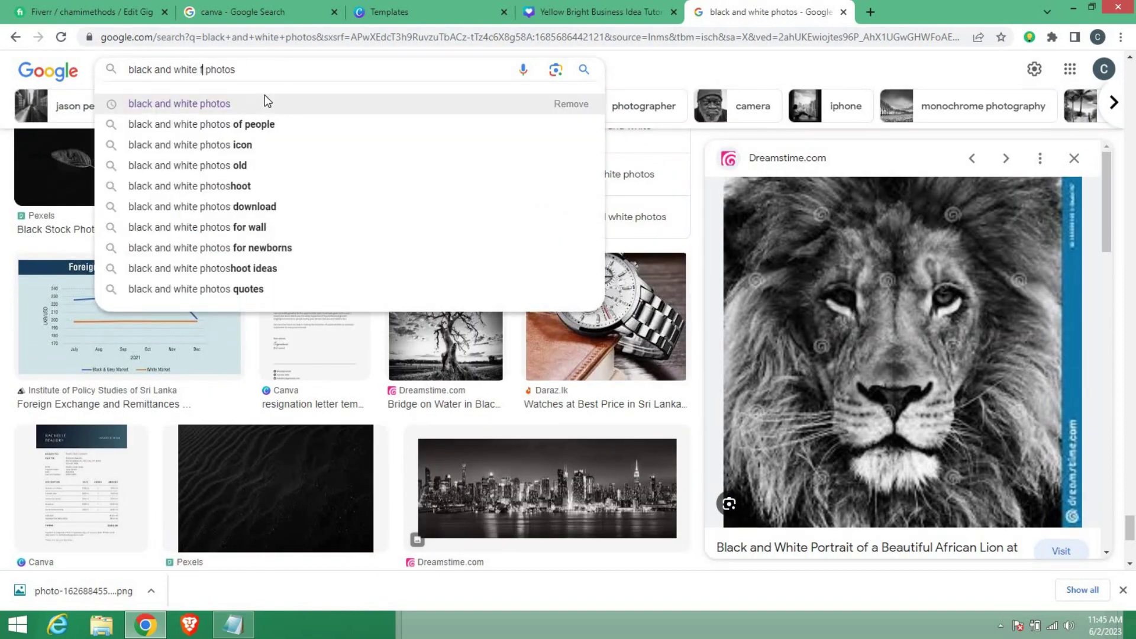
text(y)
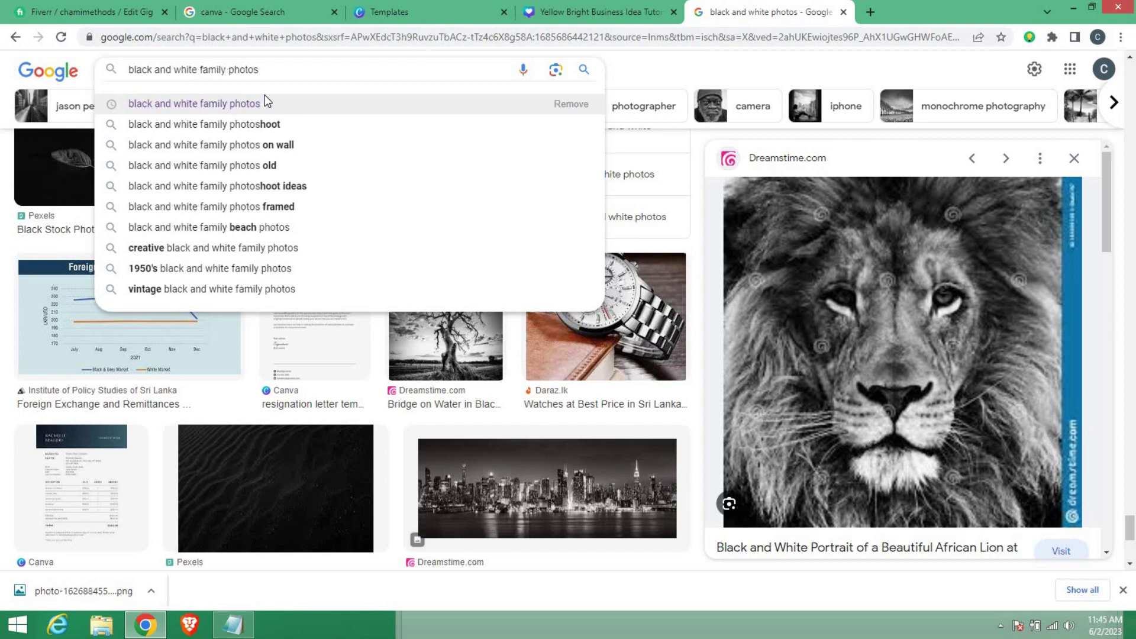
click(265, 98)
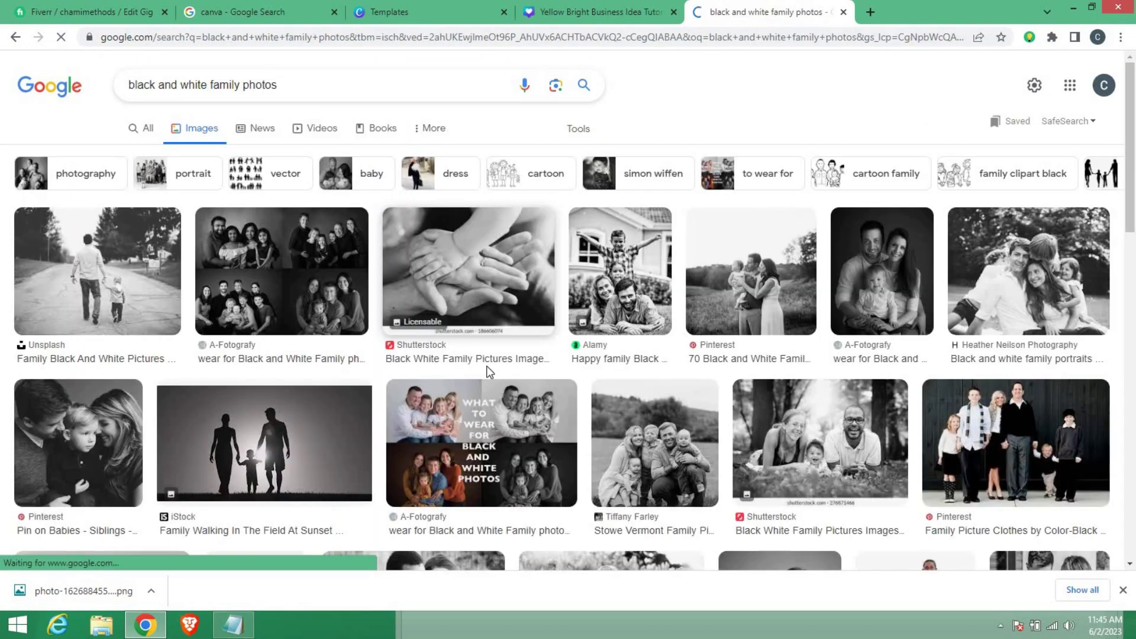
Step: Preview the Stowe Vermont family picture from the results and save it as a JPEG image in the Downloads folder
click(870, 271)
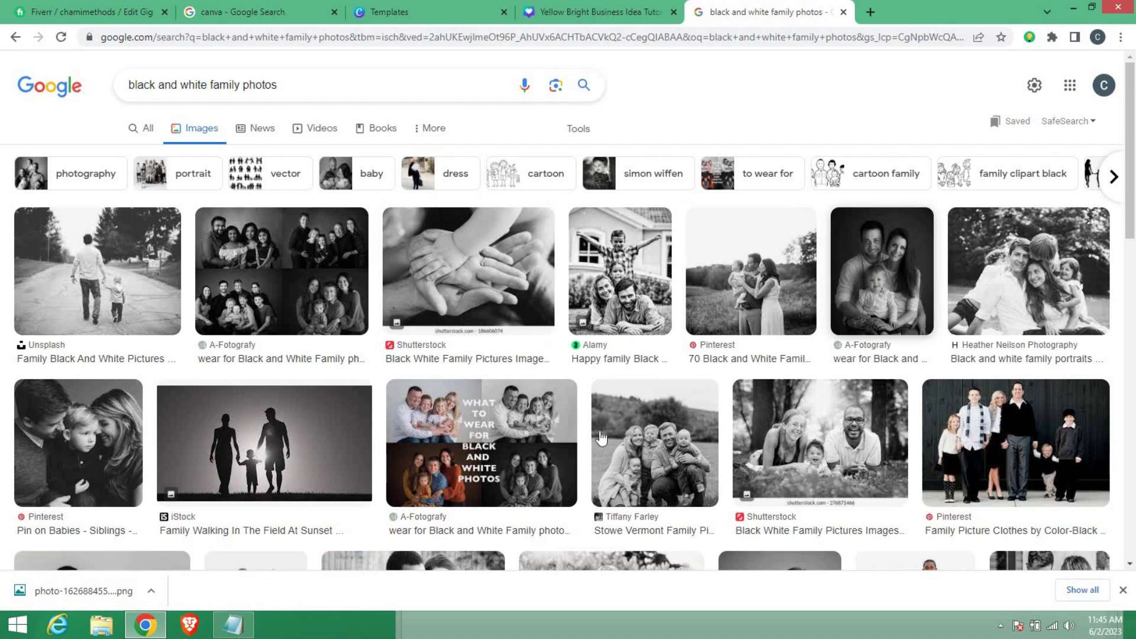
scroll(689, 339, down, 4)
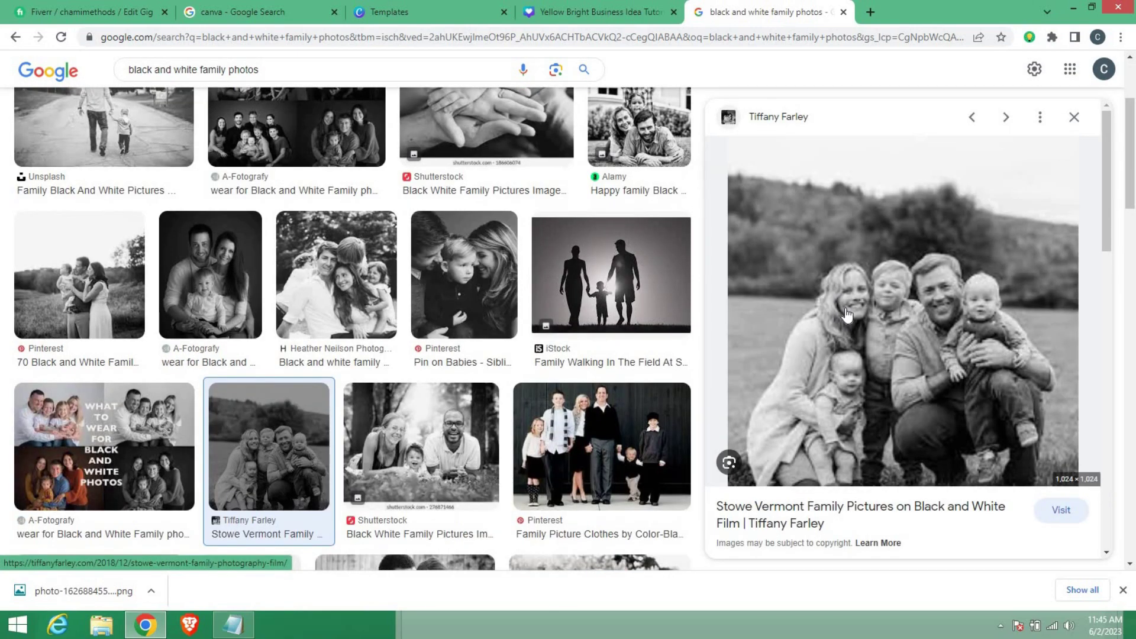
scroll(846, 318, up, 1)
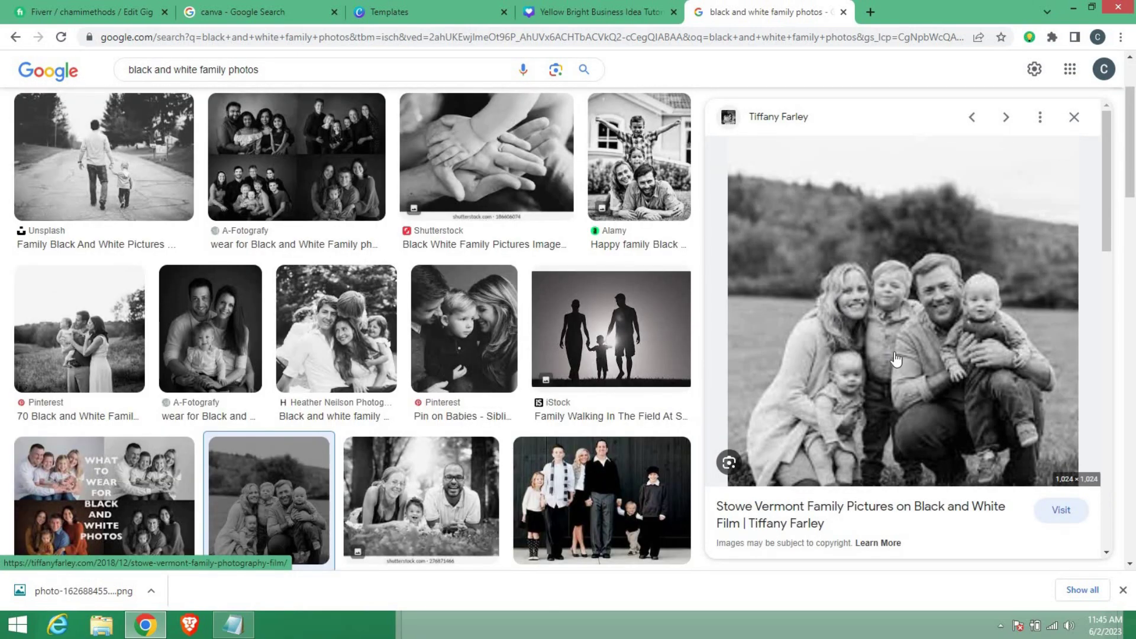
right_click(896, 327)
click(946, 478)
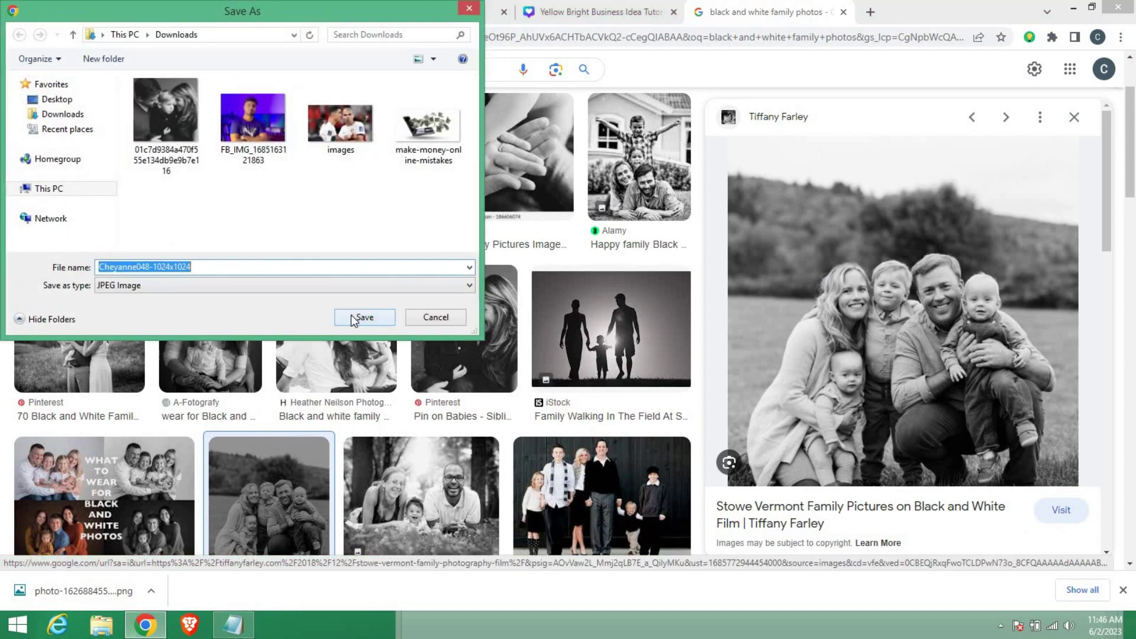
click(351, 317)
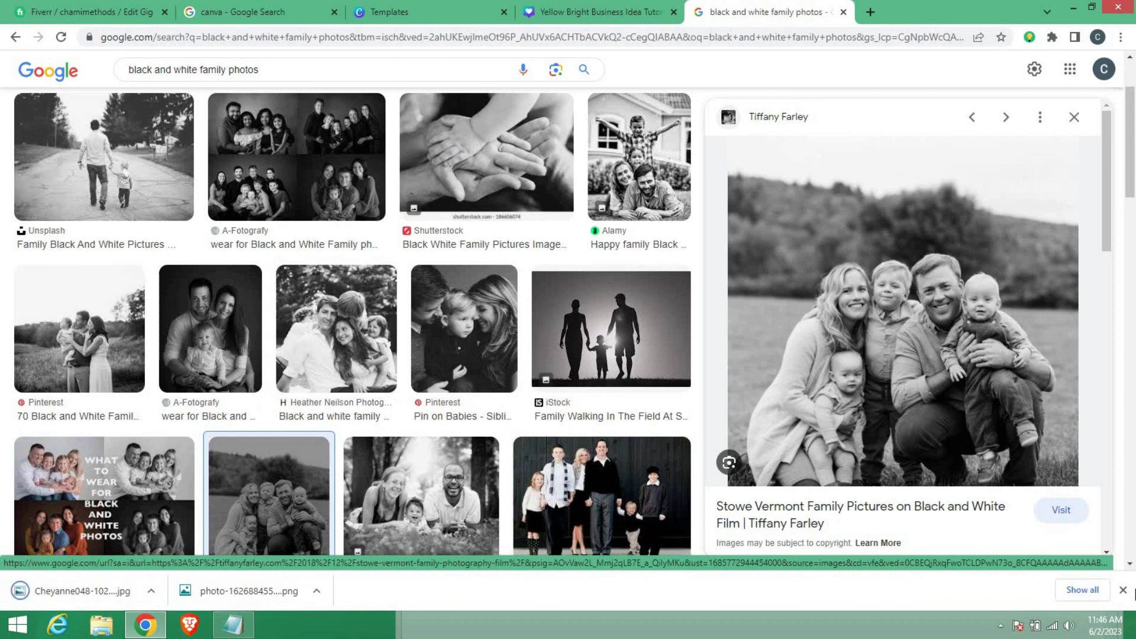
click(1122, 590)
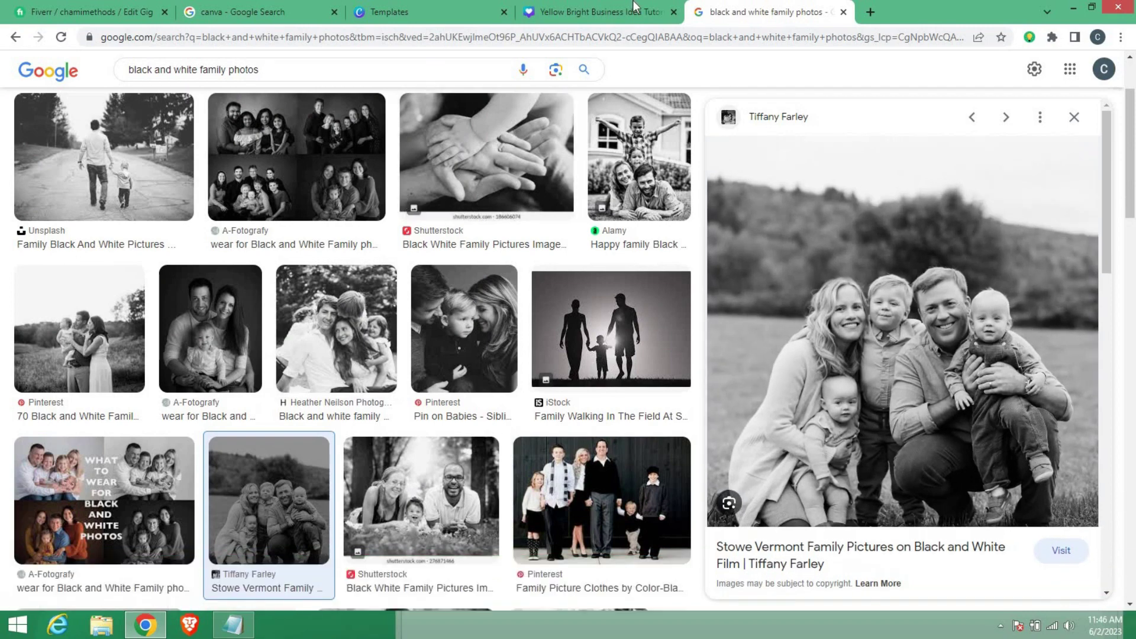
Step: Search the web for "color black and white photos" in a new tab and open the cutout.pro colorizer page
click(634, 9)
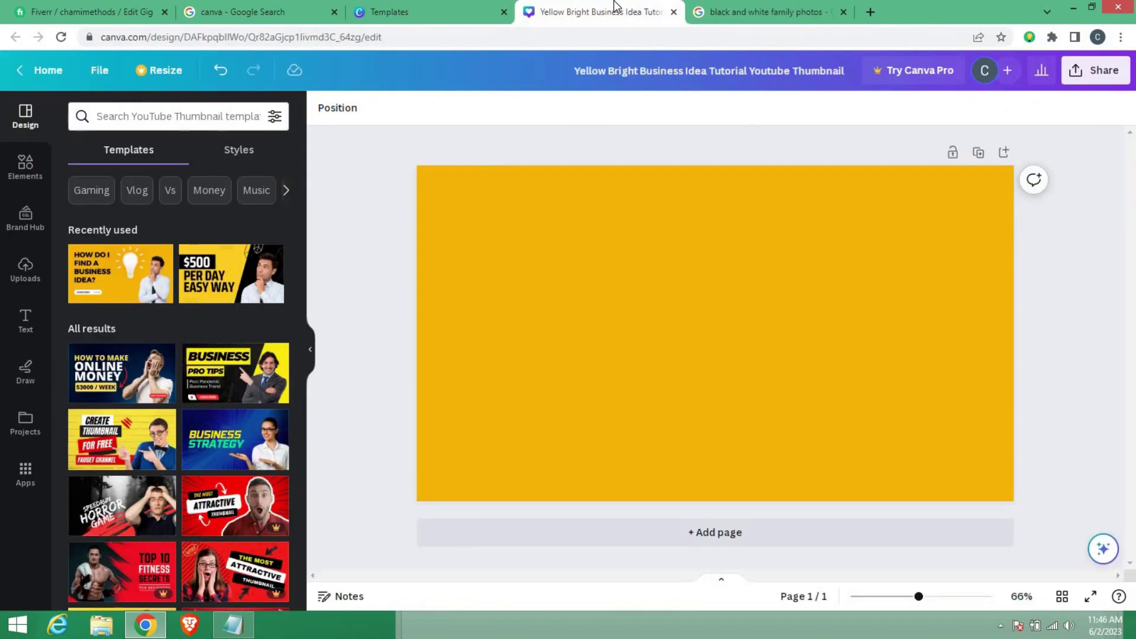
click(870, 12)
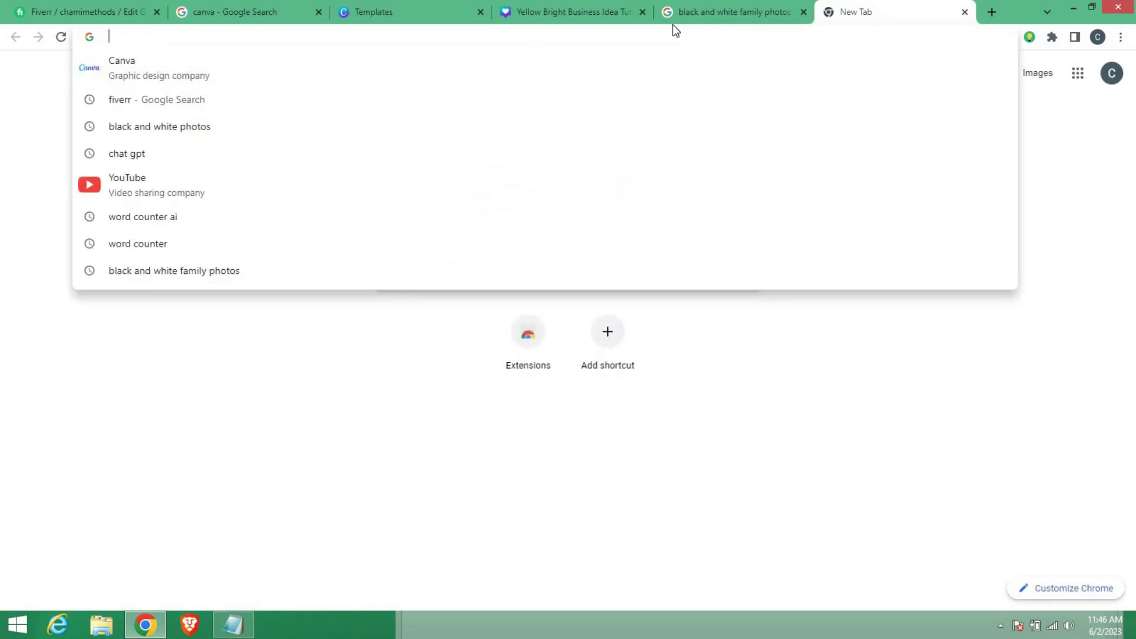
text(C)
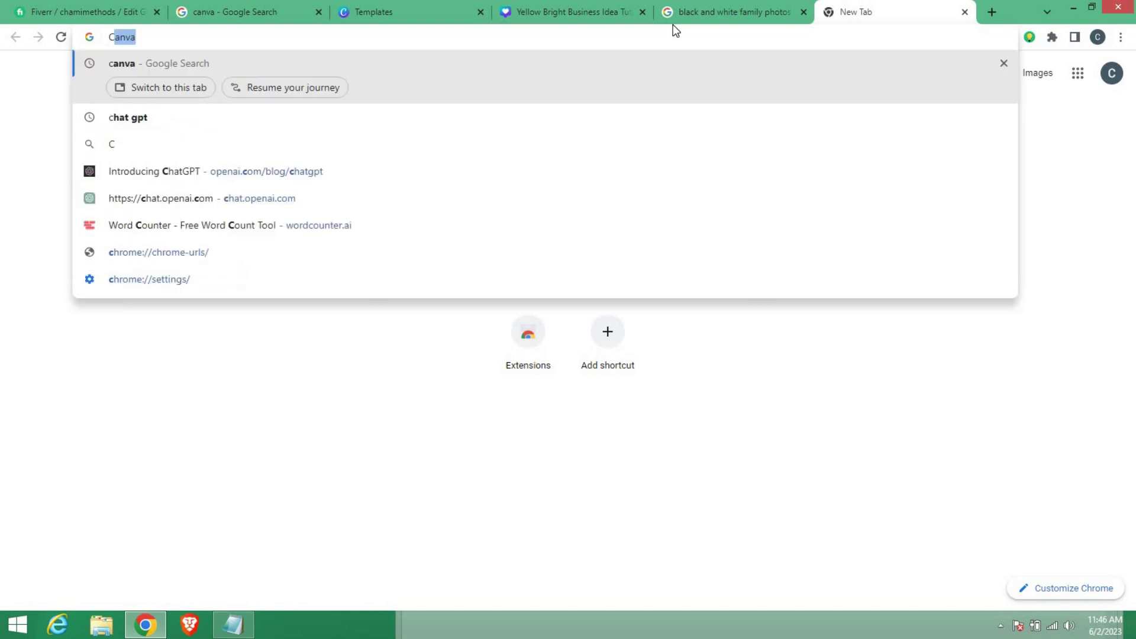
text(olor bla)
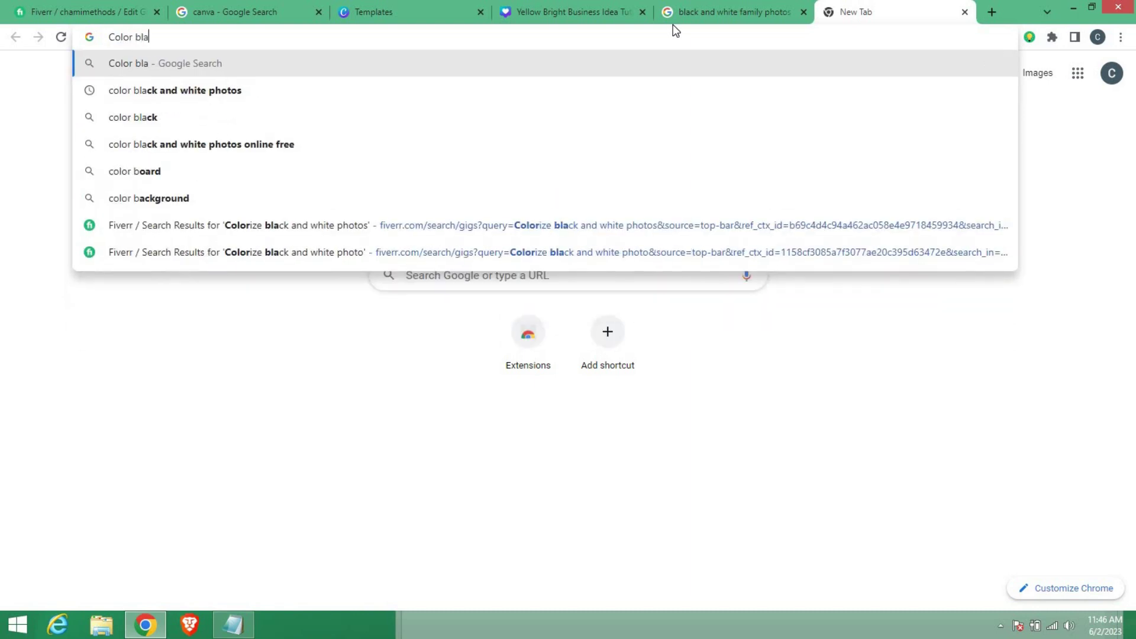
text(ck and white photos)
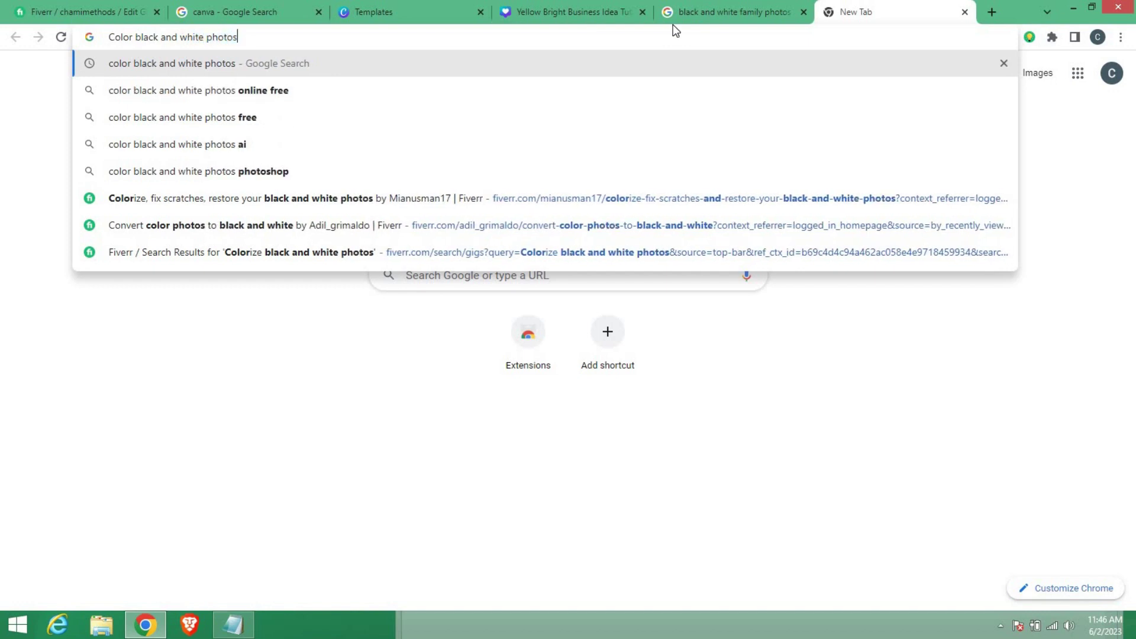
key(Return)
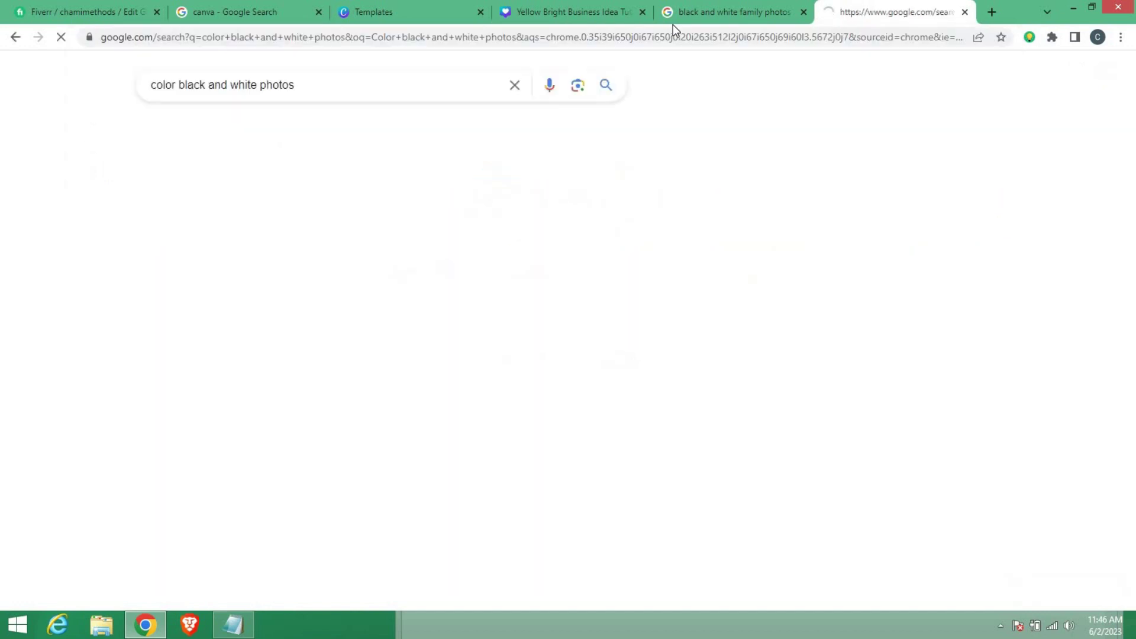
click(247, 223)
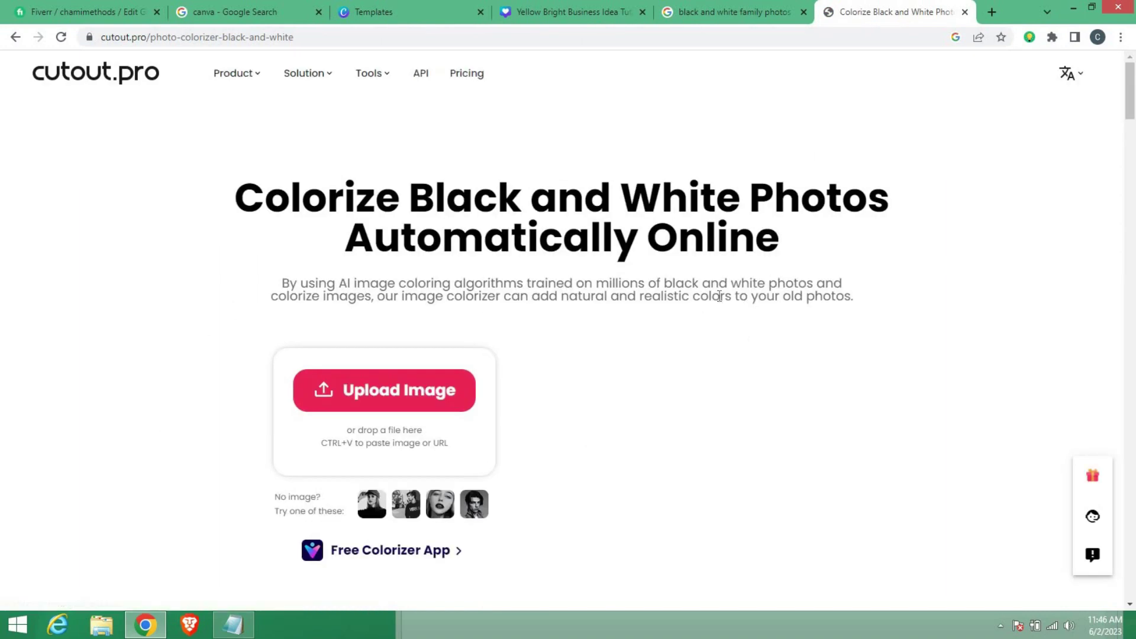
Step: Upload the black and white family photo Cheyanne048-1024x1024 from Downloads to the photo colorizer
scroll(140, 314, down, 2)
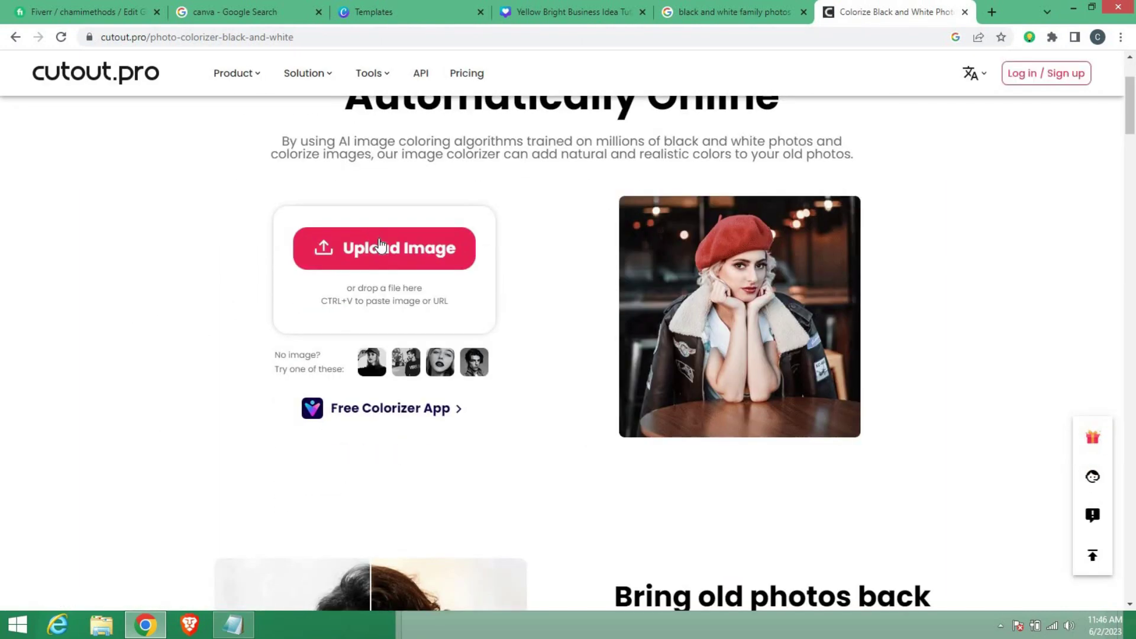
click(380, 245)
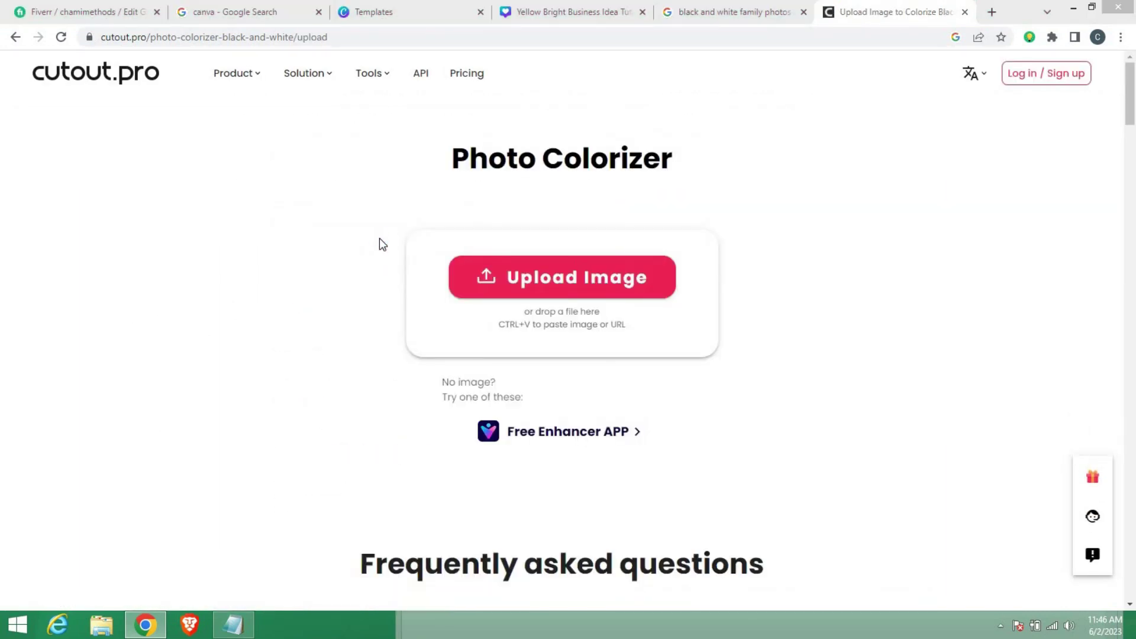
click(70, 115)
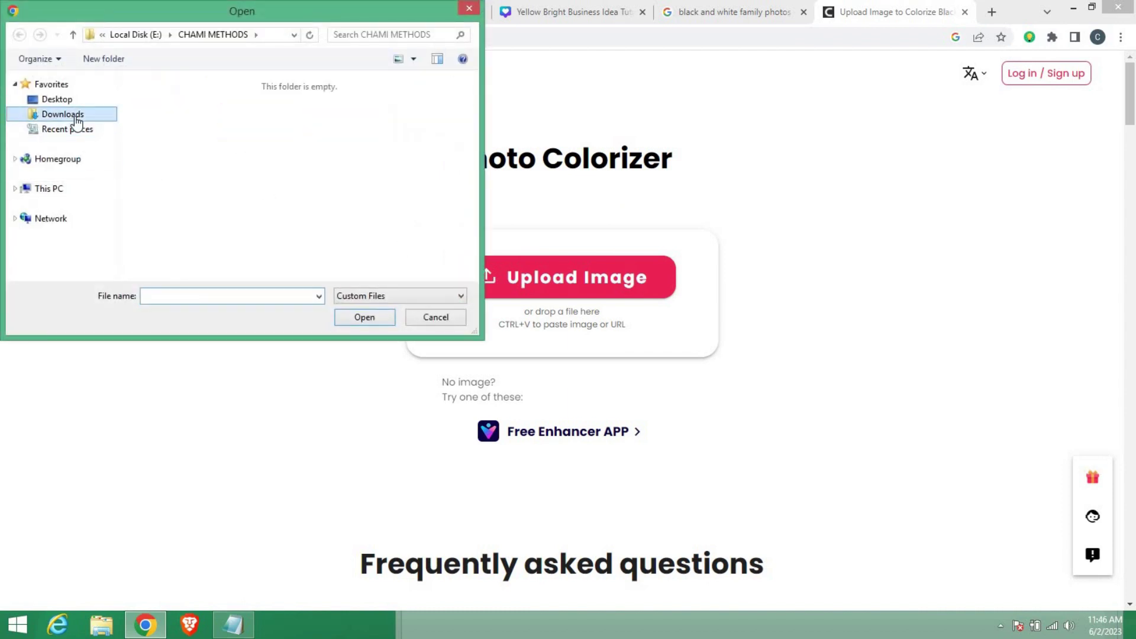
click(419, 115)
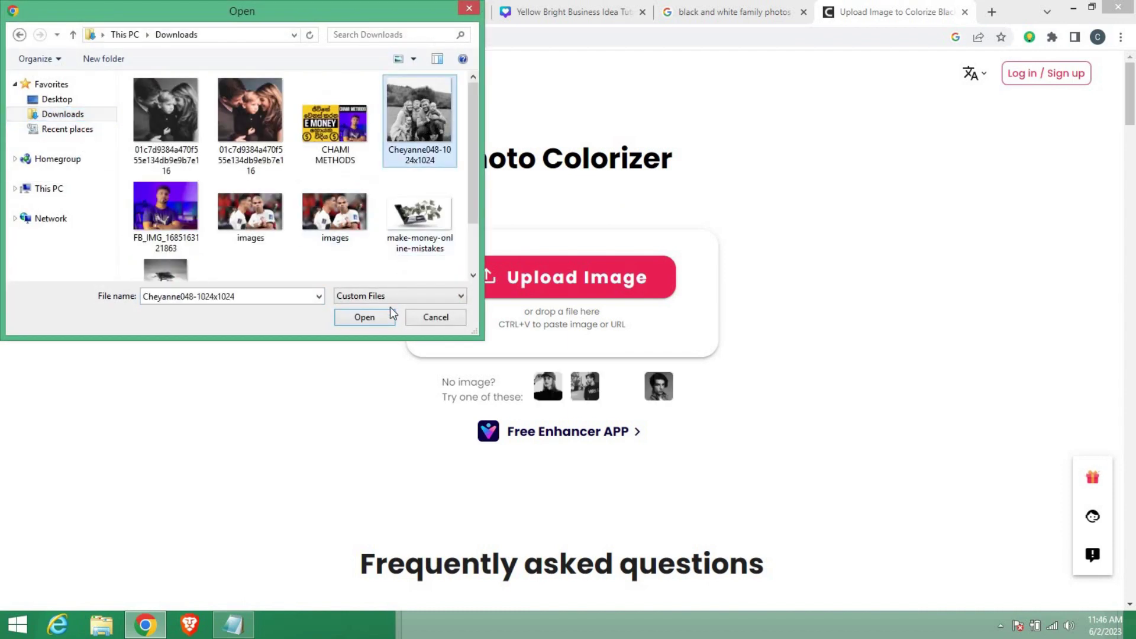
click(372, 319)
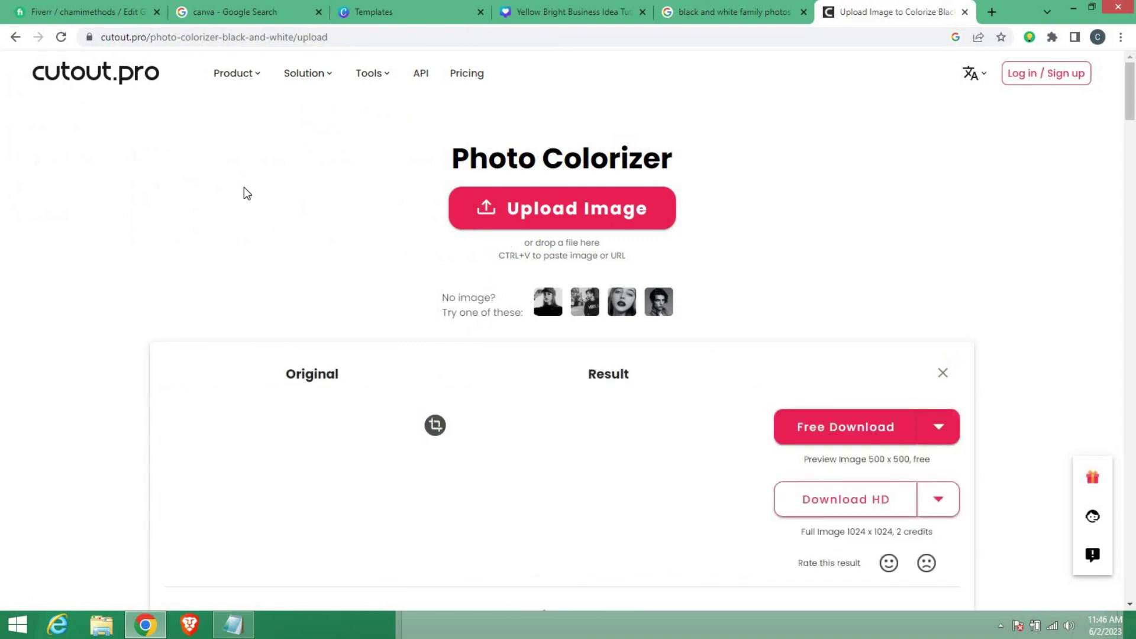
Step: Download the free preview version of the colorized family photo and close its result
scroll(244, 193, down, 4)
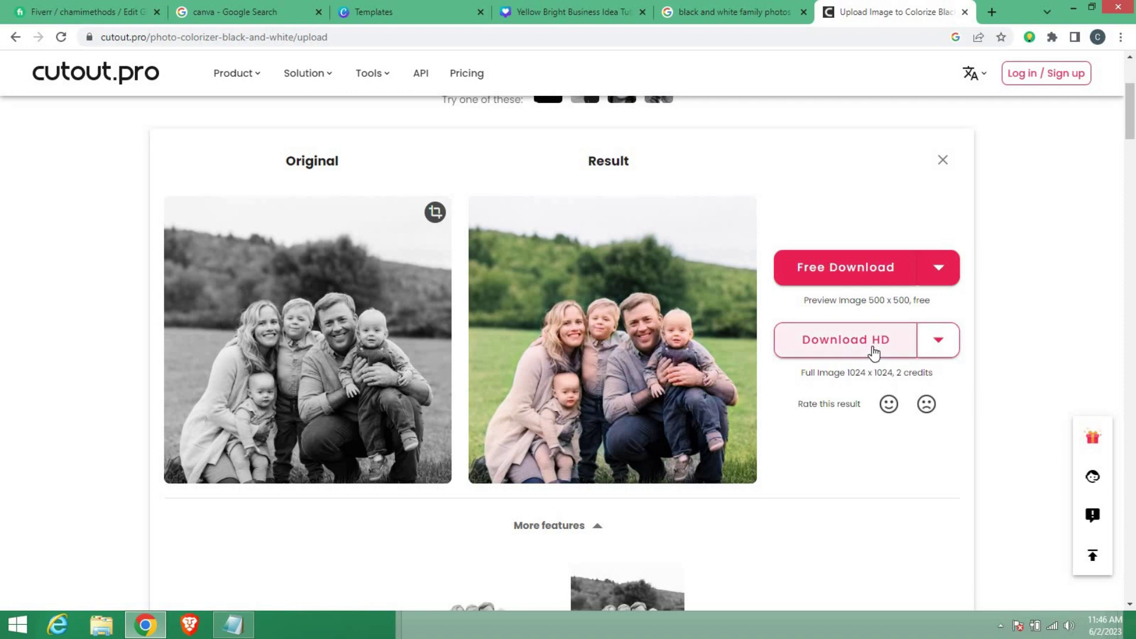
click(876, 270)
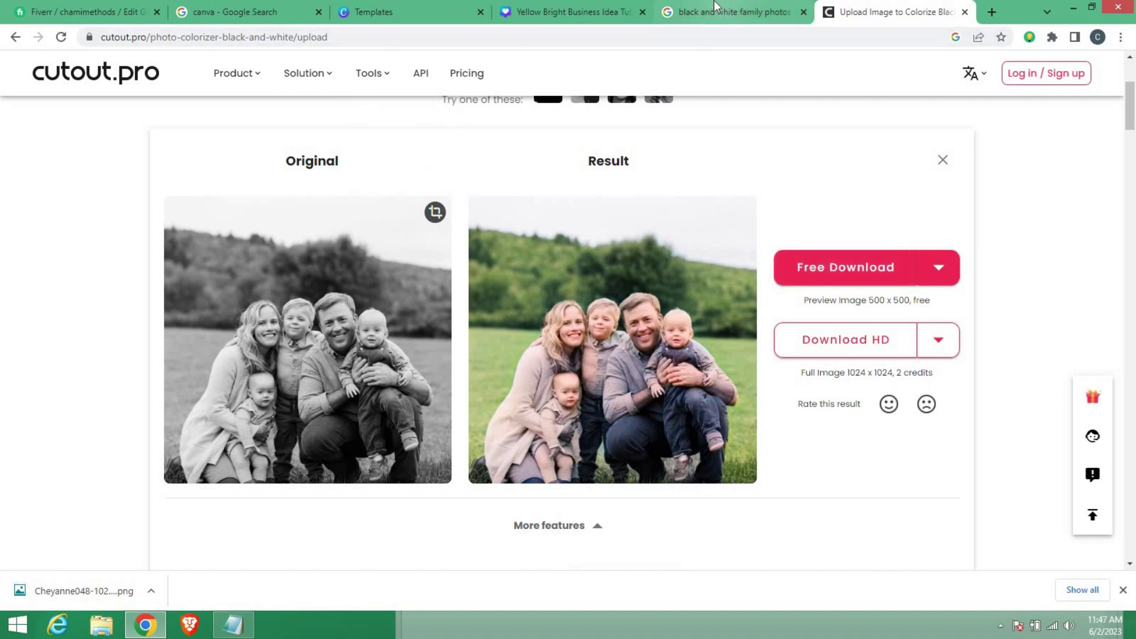
click(943, 161)
scroll(550, 355, up, 3)
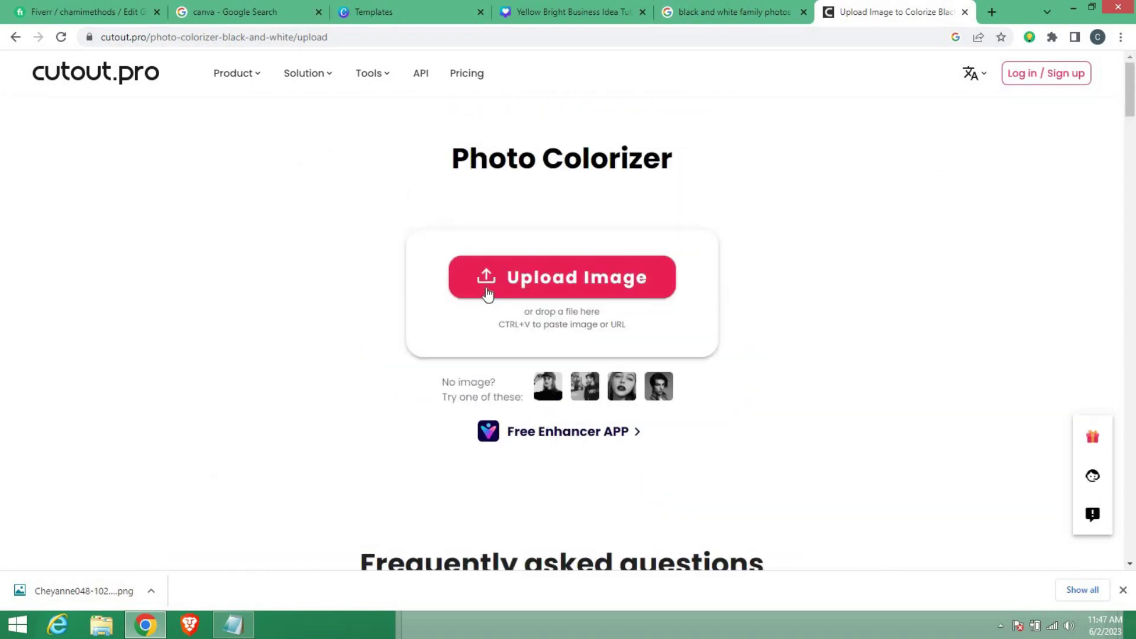
Step: Upload the black and white photo of the tree on the cliff from Downloads to the photo colorizer
click(492, 290)
drag(471, 129, 473, 204)
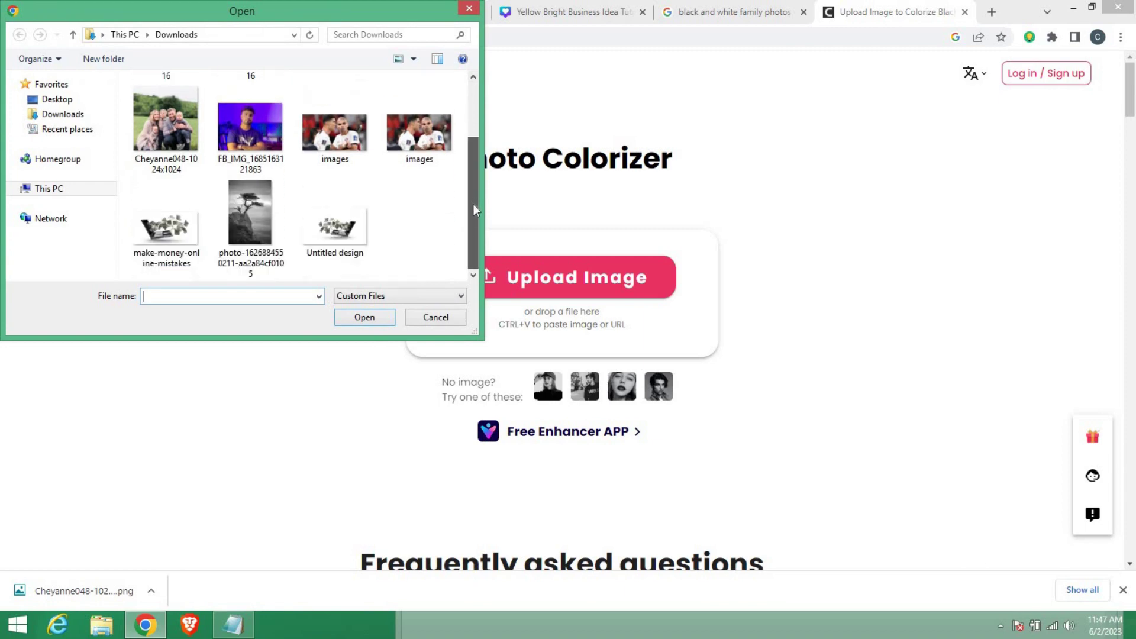
click(255, 211)
click(365, 317)
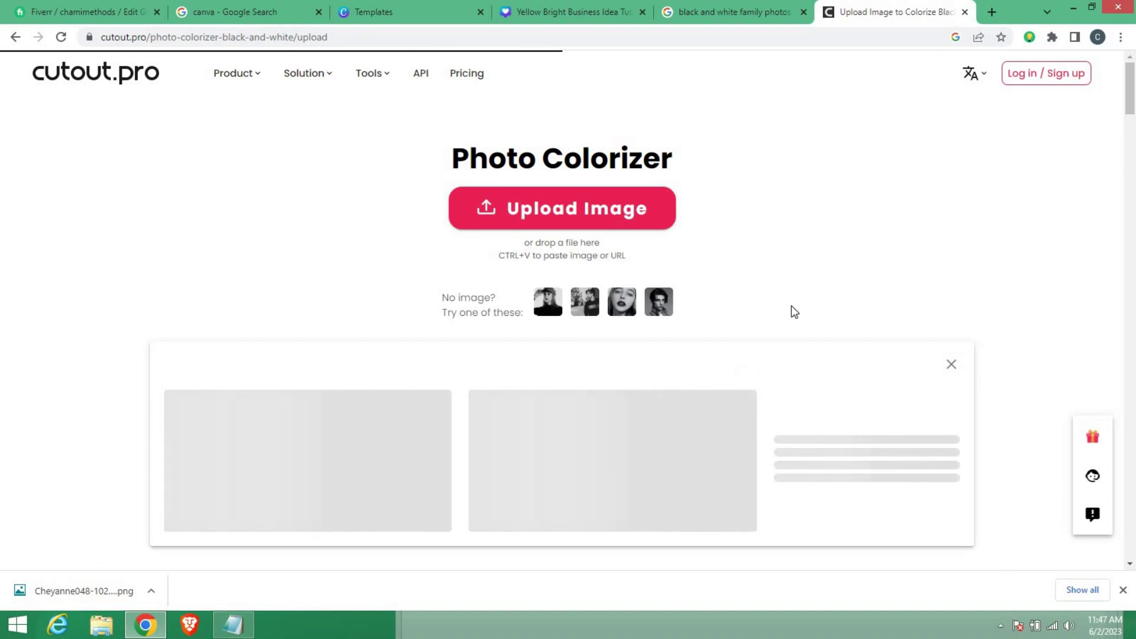
click(1123, 590)
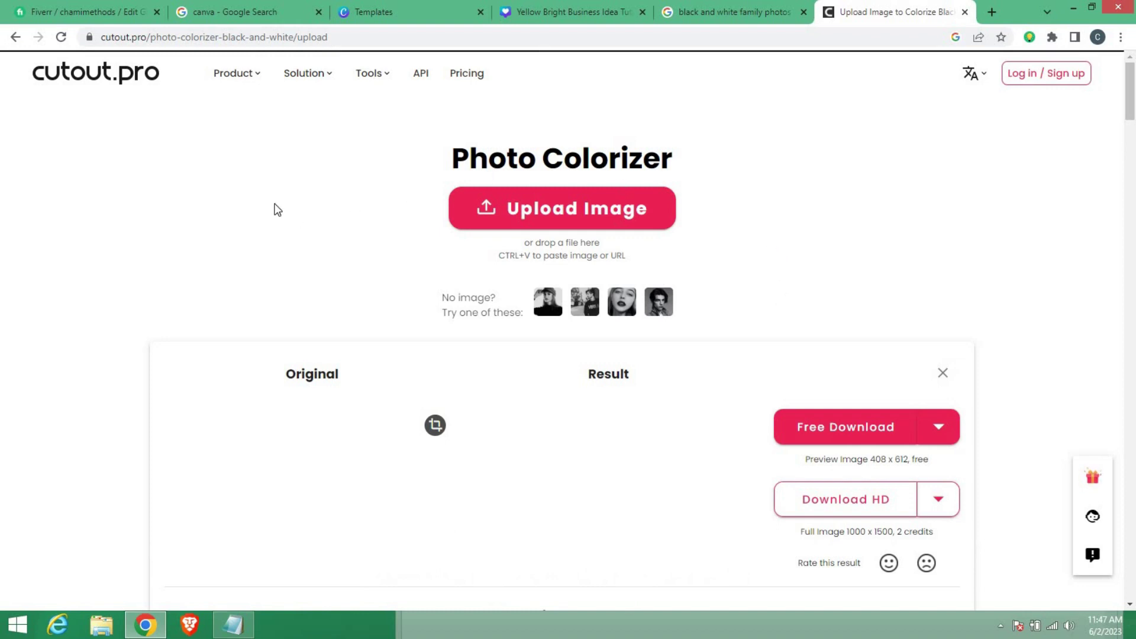
Step: Compare the original and colorized tree photos and download the free preview version of the result
scroll(286, 183, down, 5)
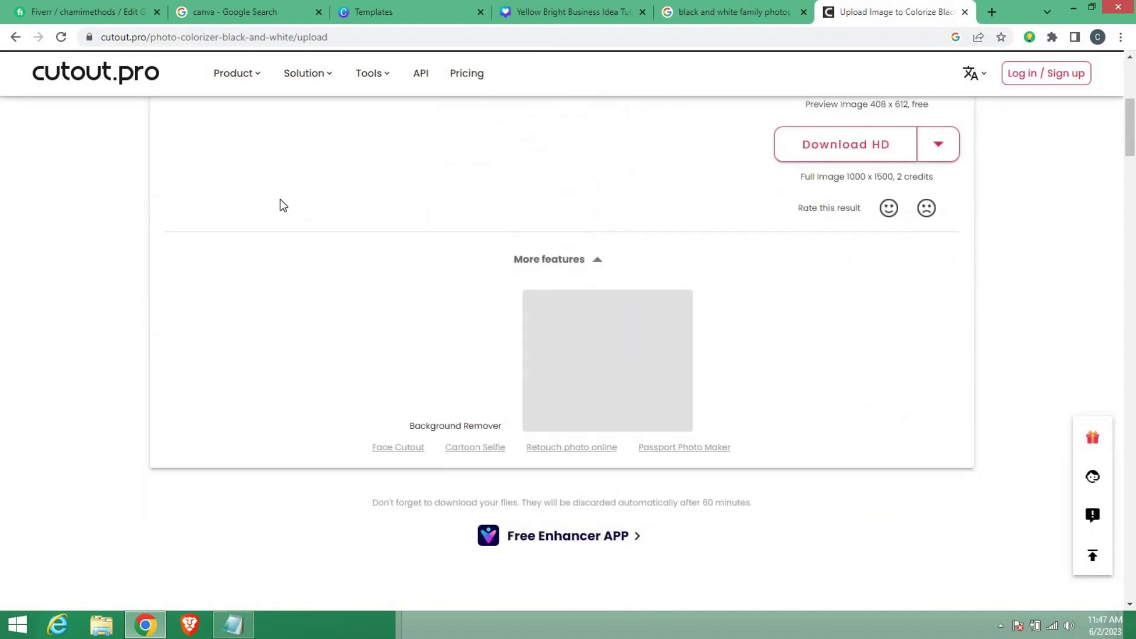
scroll(281, 202, up, 3)
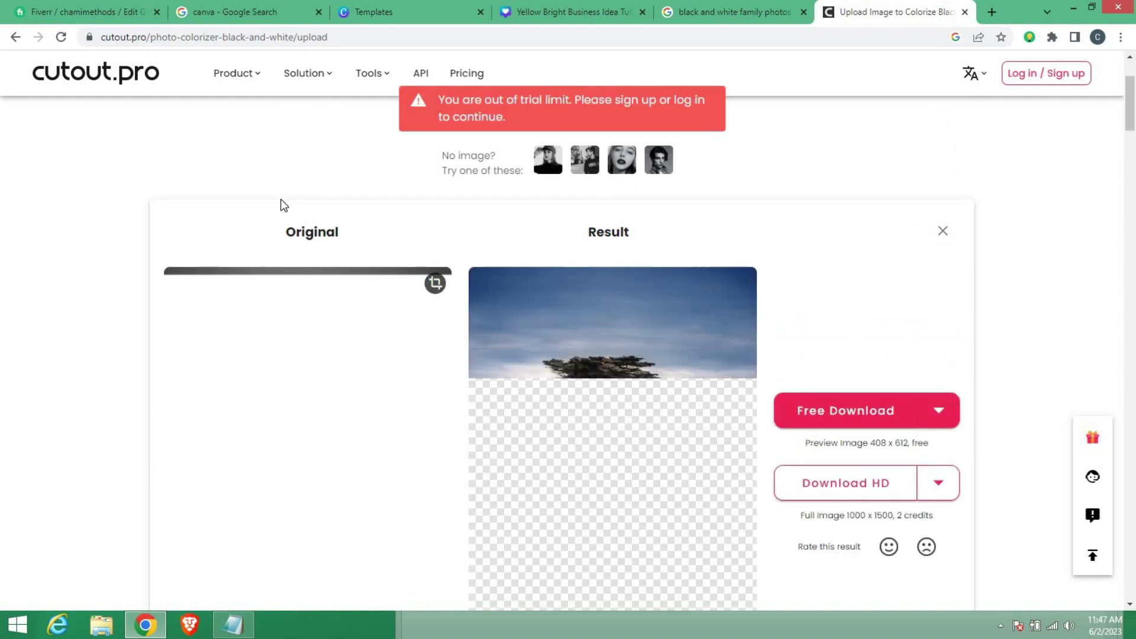
scroll(286, 201, down, 2)
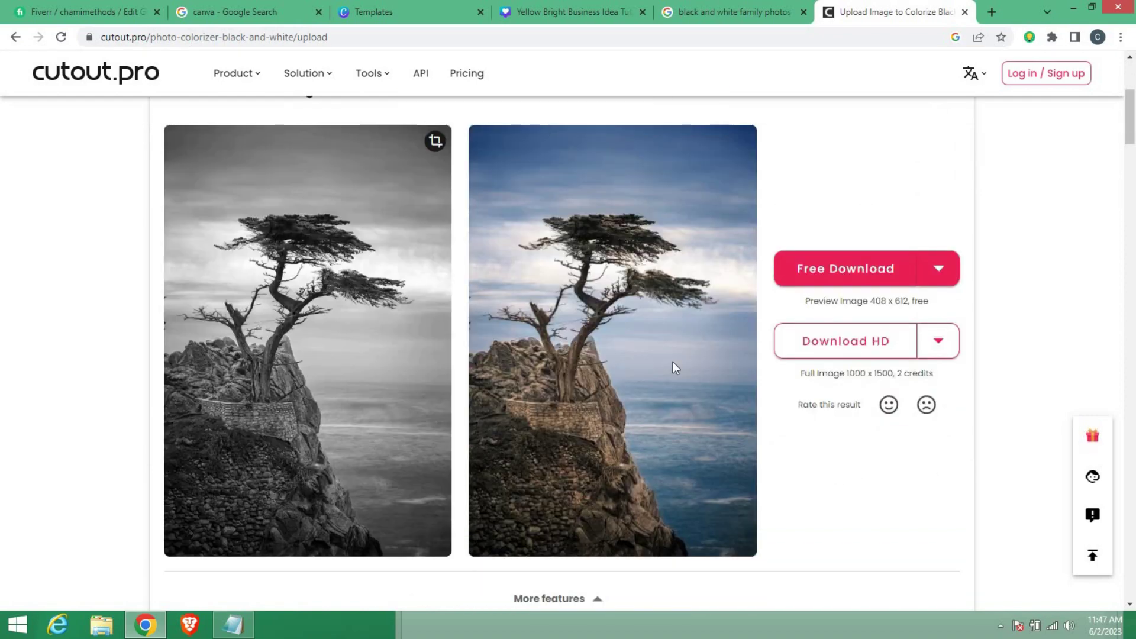
click(877, 270)
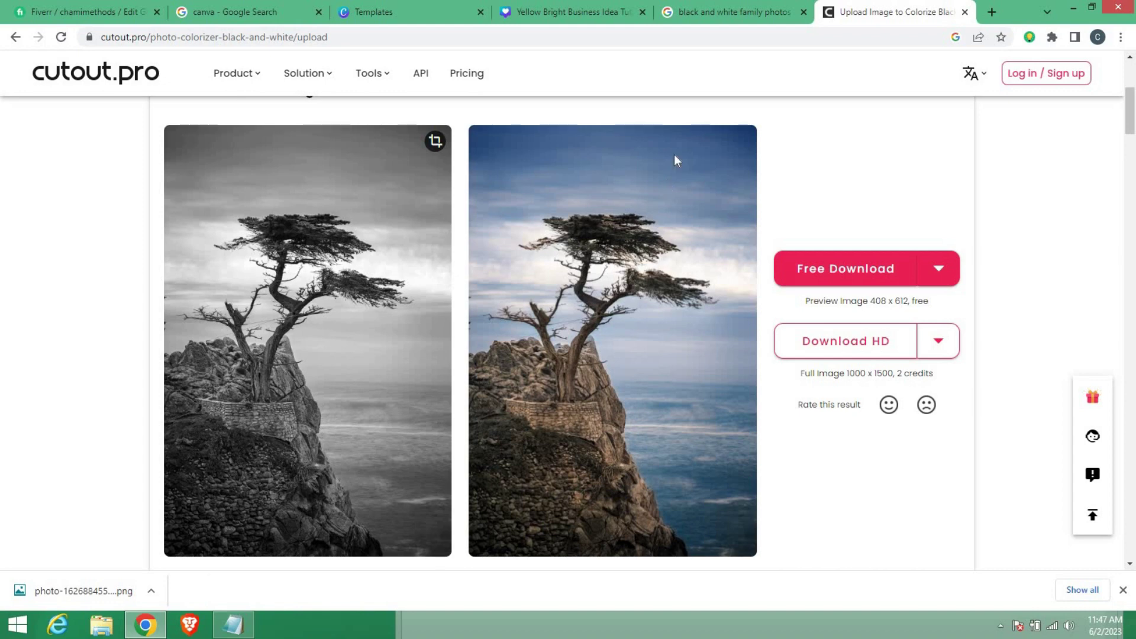
Step: Switch to the Canva thumbnail design and delete its yellow background
click(570, 6)
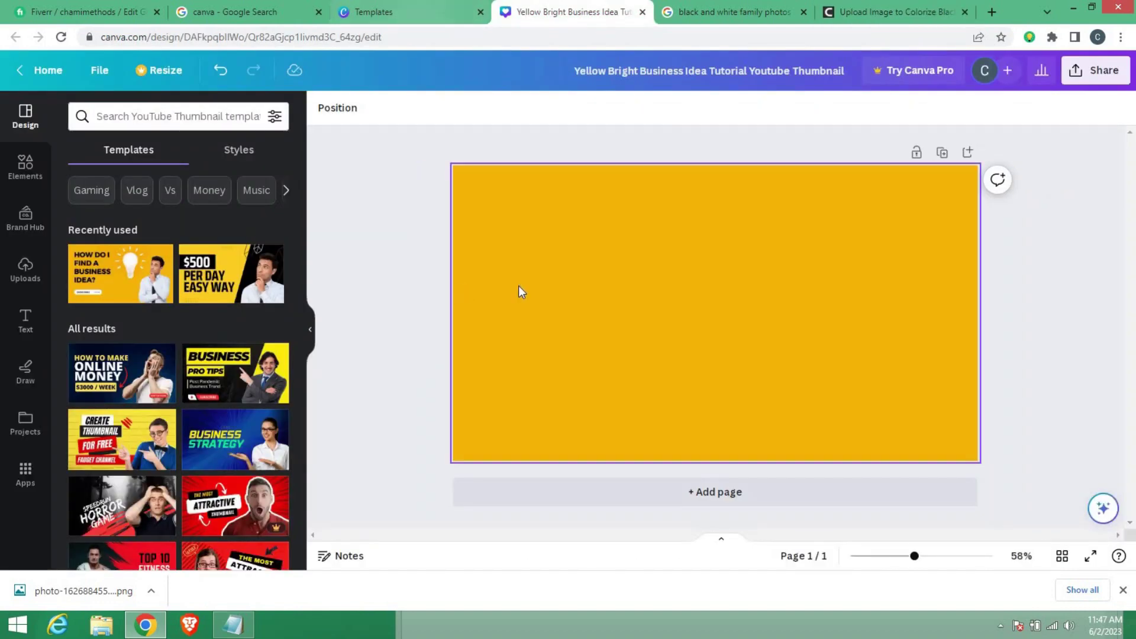
key(Delete)
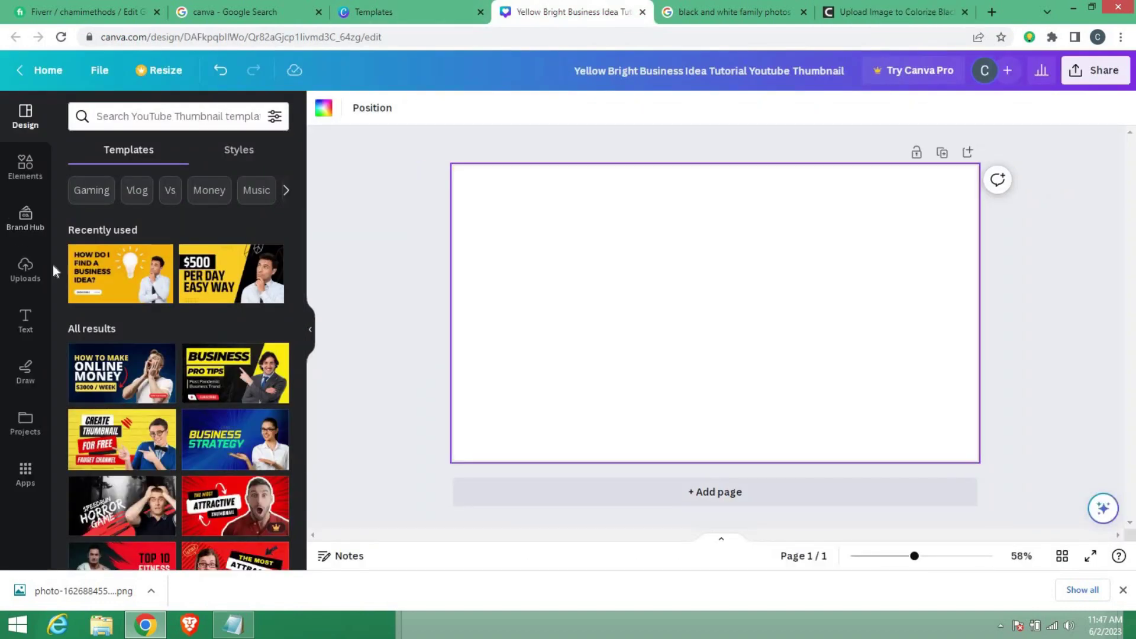
Step: Upload the black and white and colorized versions of the family and cliff tree photos from Downloads
click(25, 268)
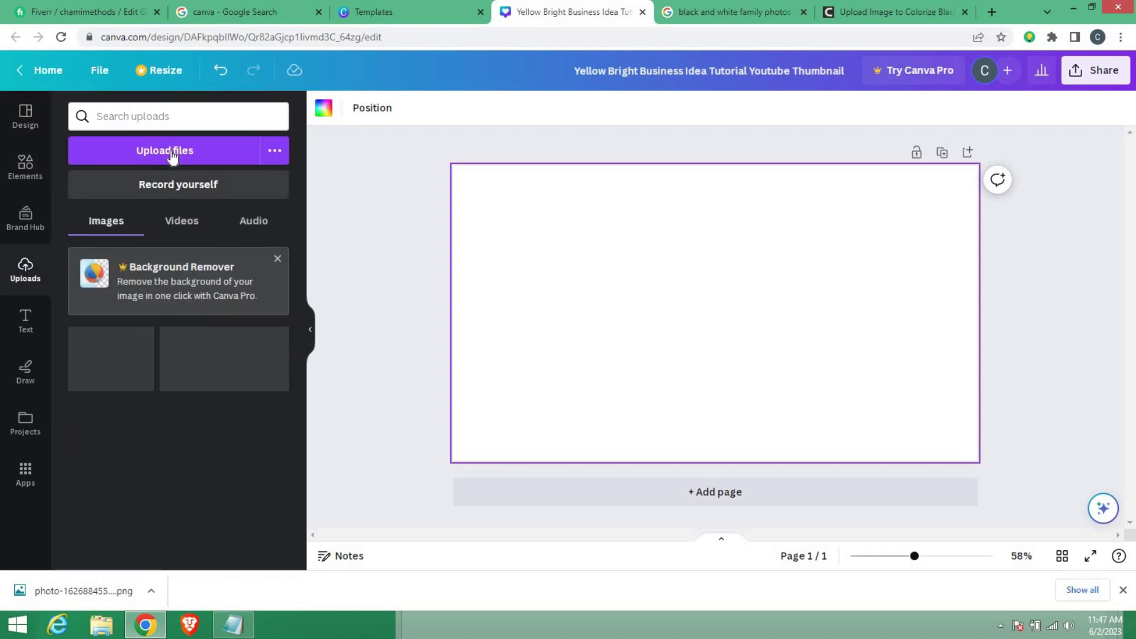
click(172, 153)
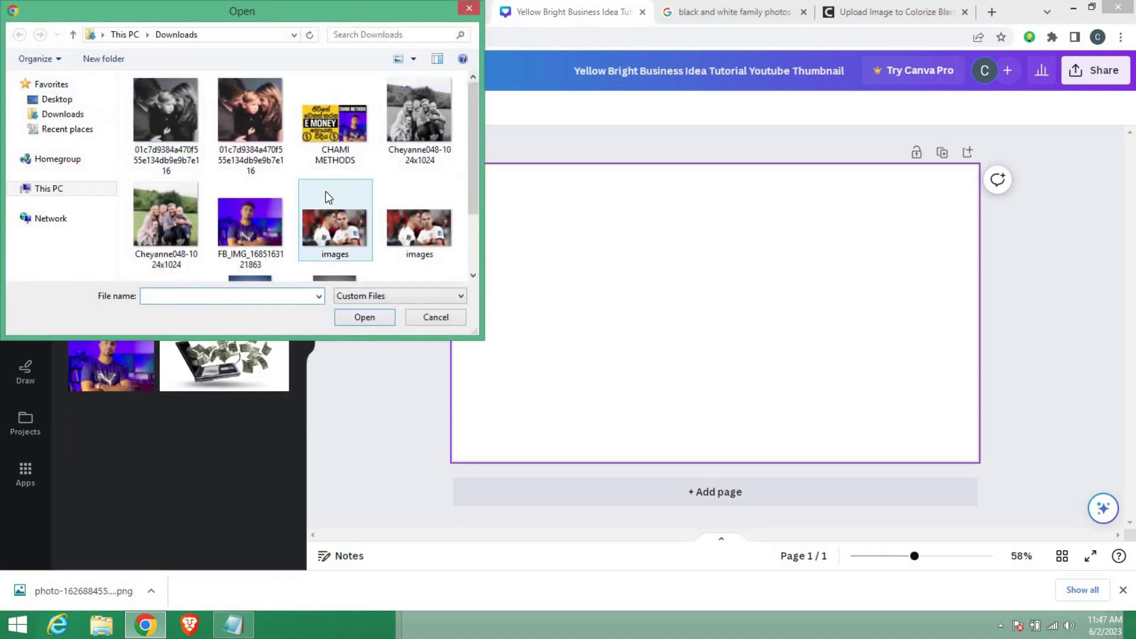
click(431, 115)
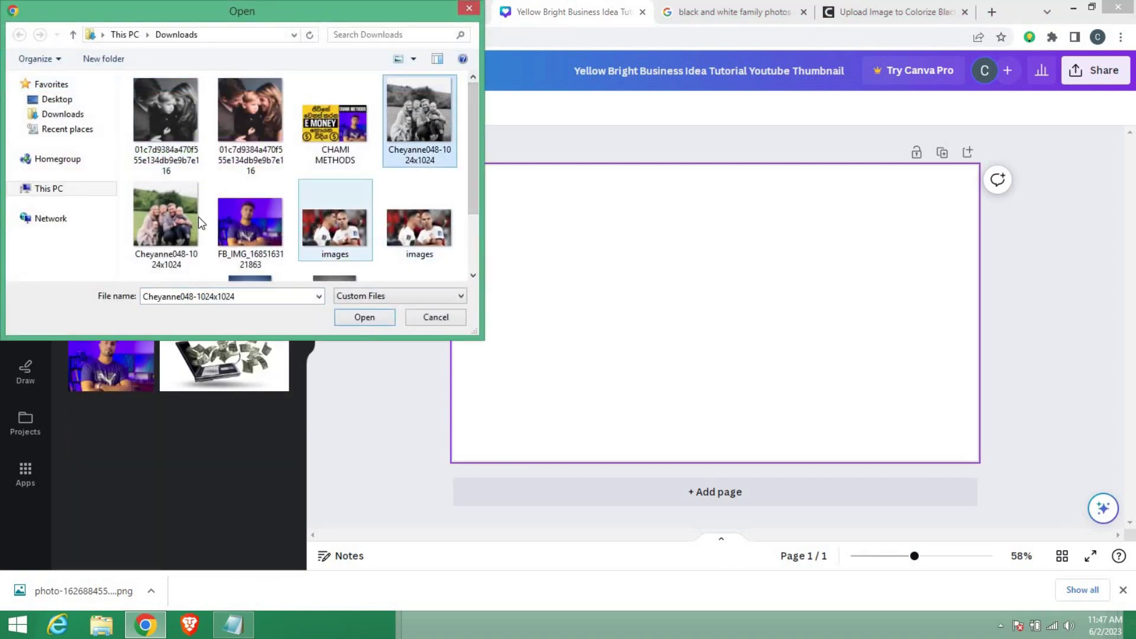
ctrl+click(171, 219)
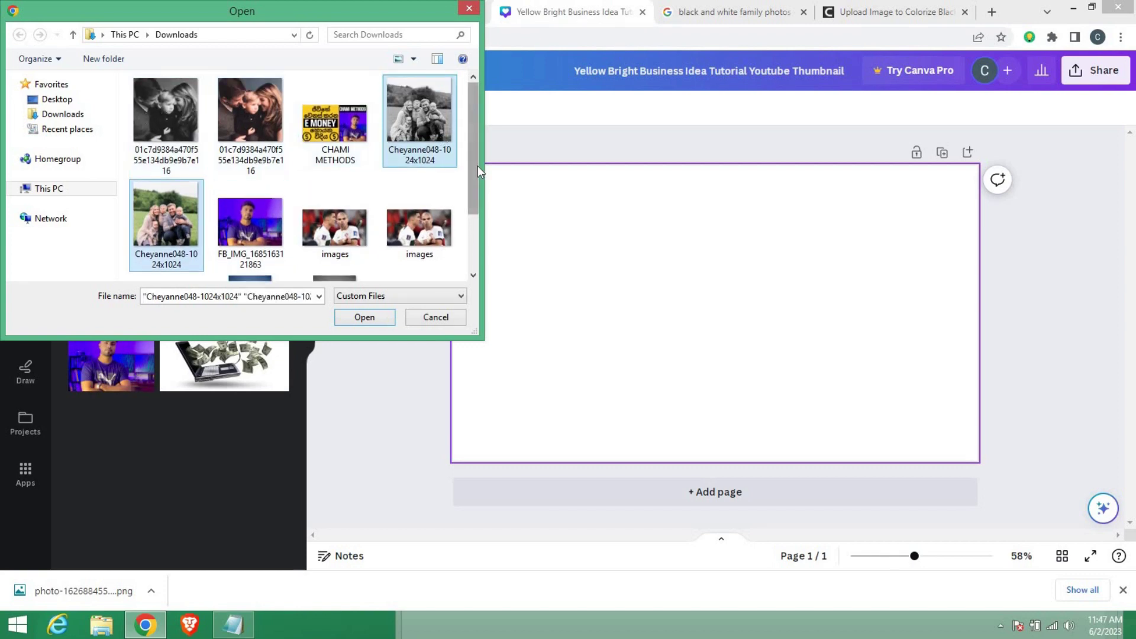
drag(478, 166, 460, 222)
ctrl+click(335, 219)
ctrl+click(262, 215)
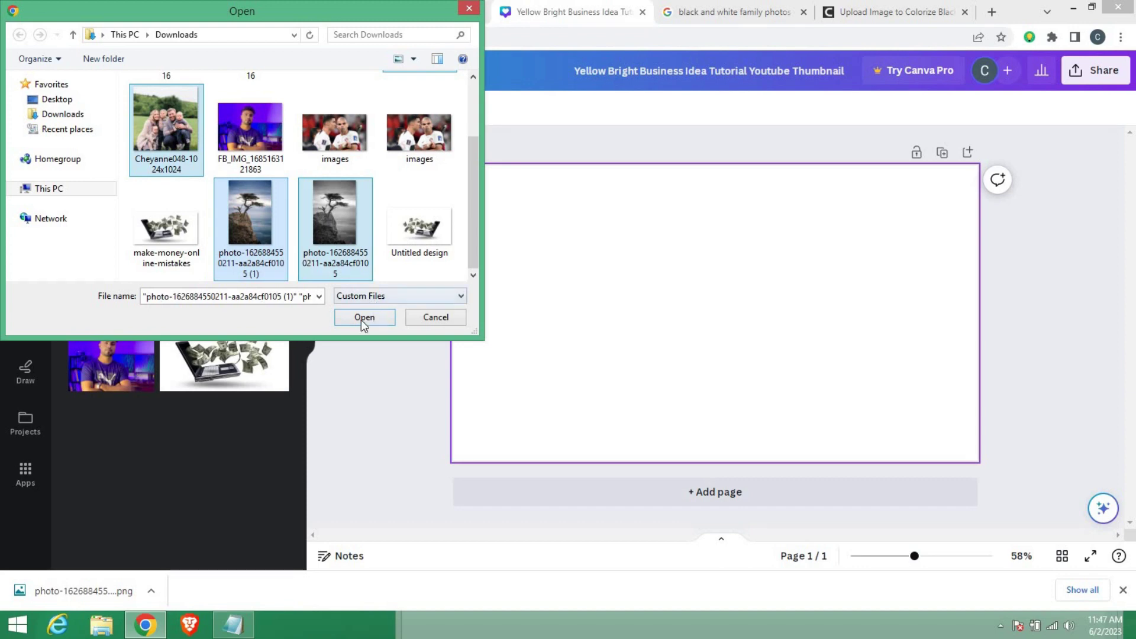
click(363, 320)
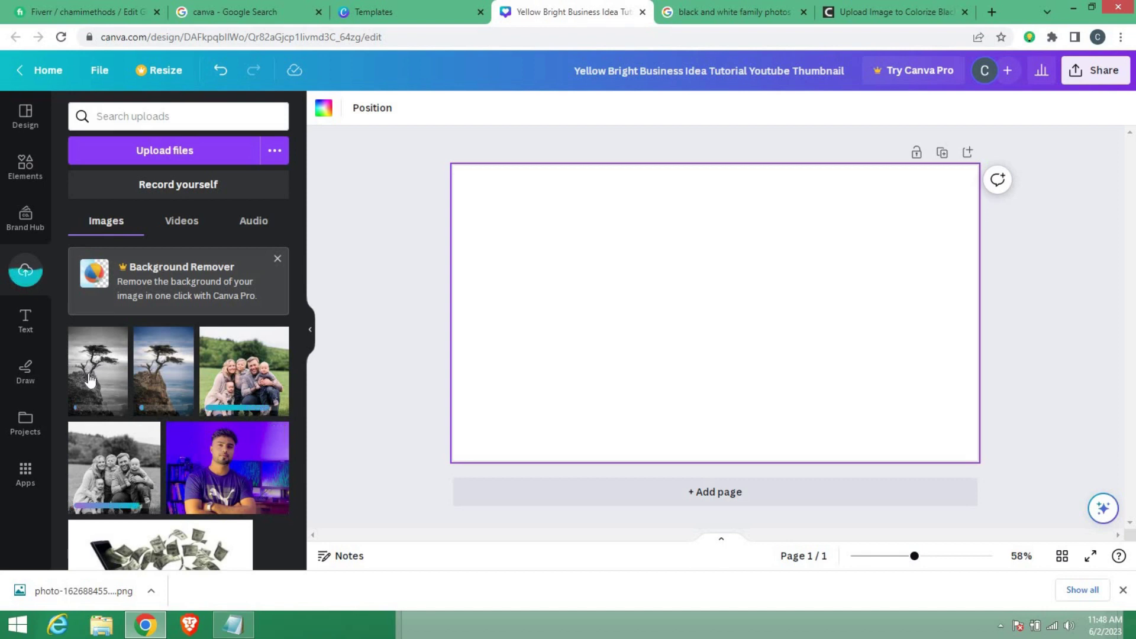
Step: Place the black and white tree photo on the left of the thumbnail and enlarge it to cover the page height
drag(664, 314, 674, 312)
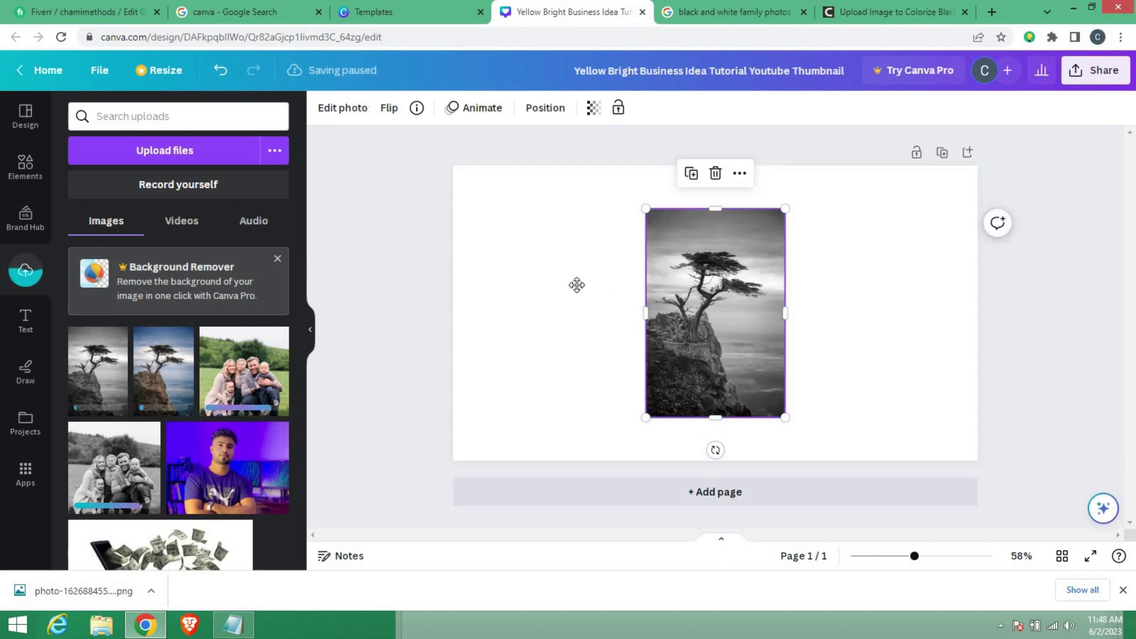
drag(577, 285, 534, 301)
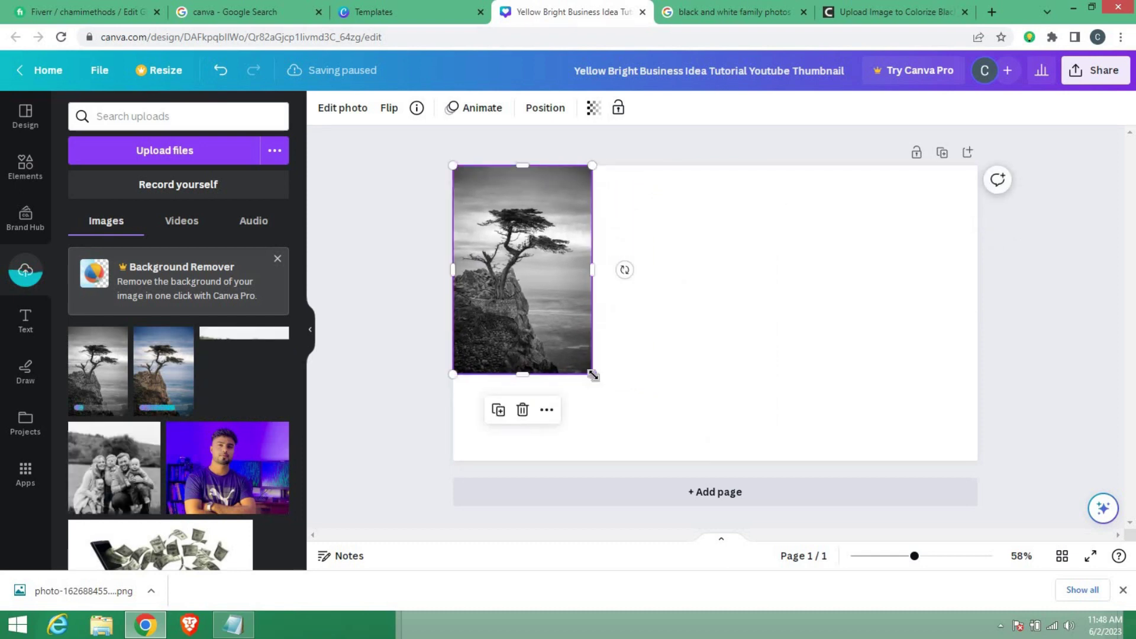
drag(592, 375, 709, 493)
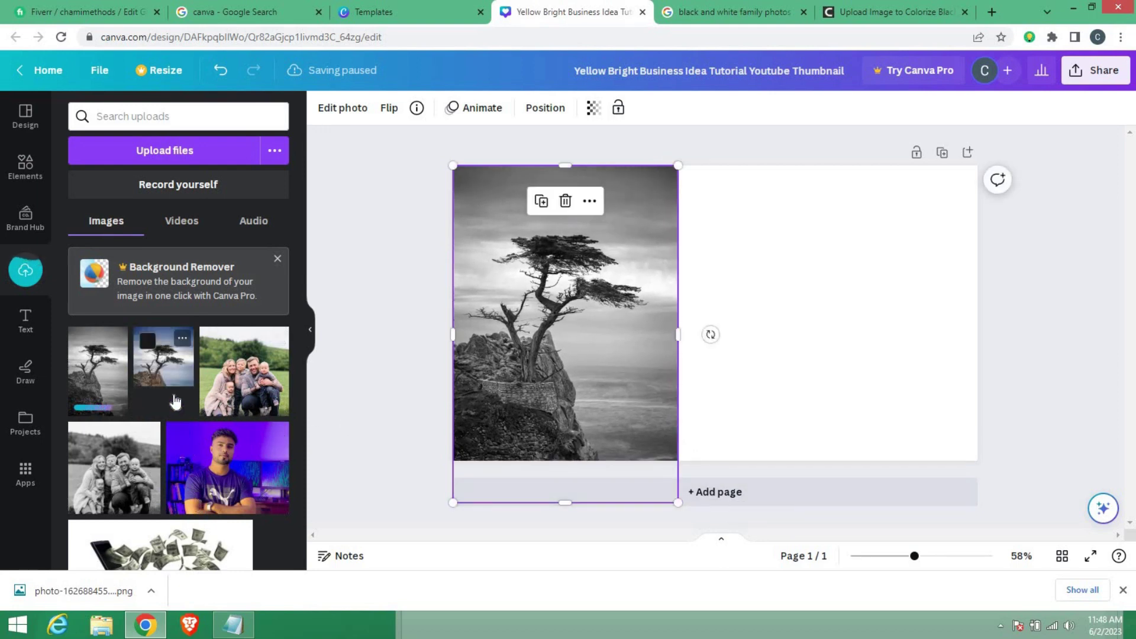
Step: Place the colorized tree photo against the page's right edge and enlarge it to cover the page height
drag(163, 382, 841, 291)
drag(865, 342, 979, 439)
drag(857, 402, 878, 403)
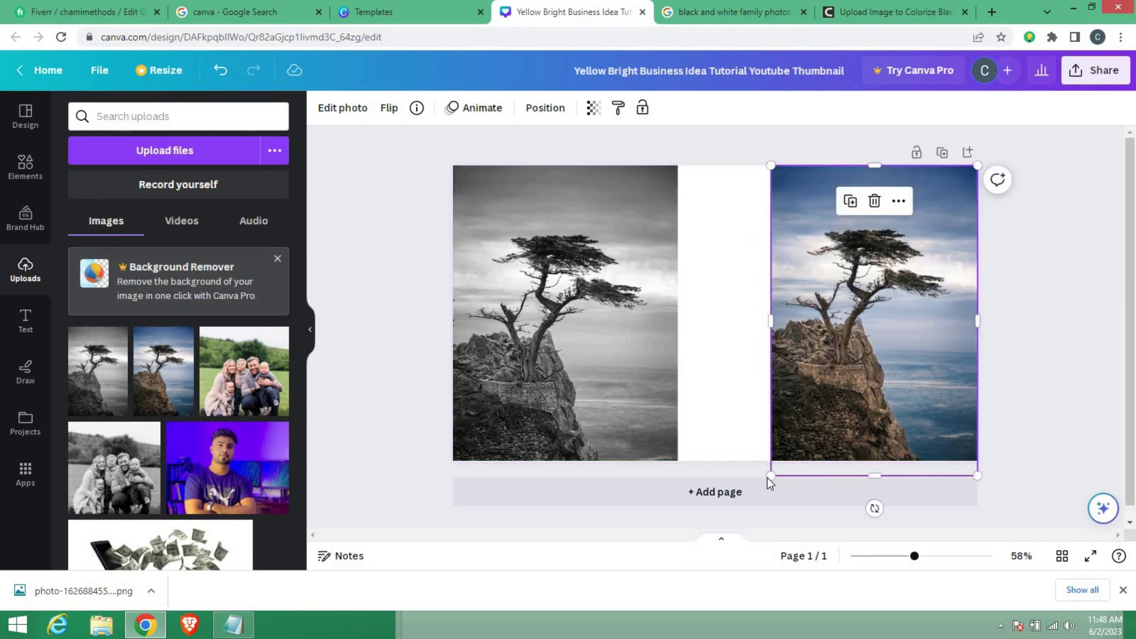
drag(767, 479, 760, 492)
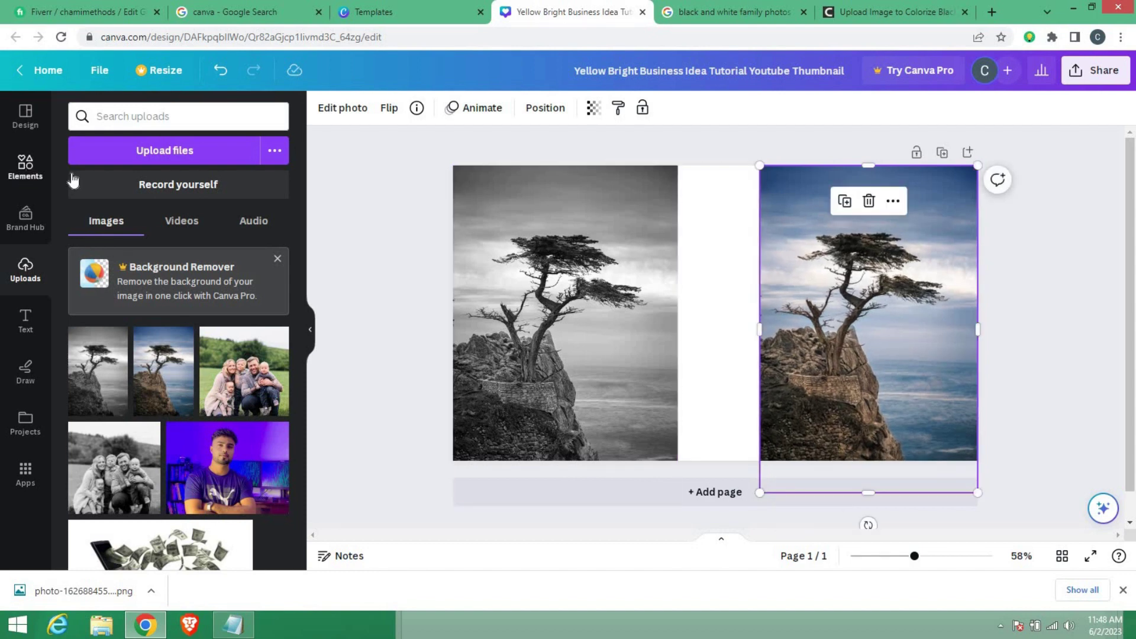
Step: Search the elements for "Arrow" and show all matching graphics
click(26, 167)
click(160, 117)
text(A)
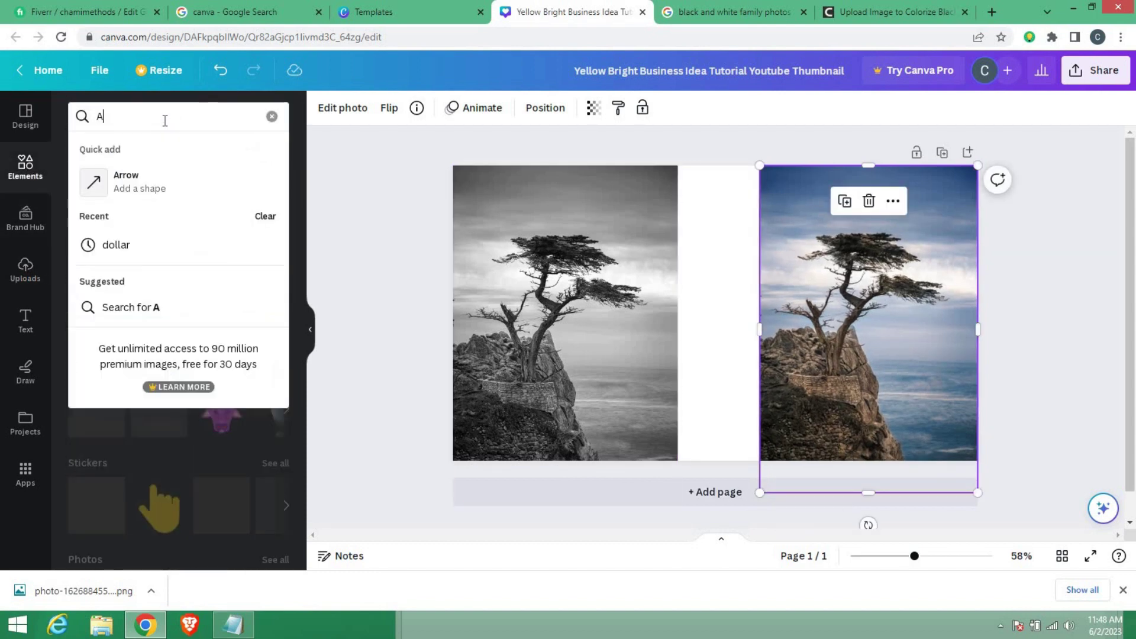
text(rrow)
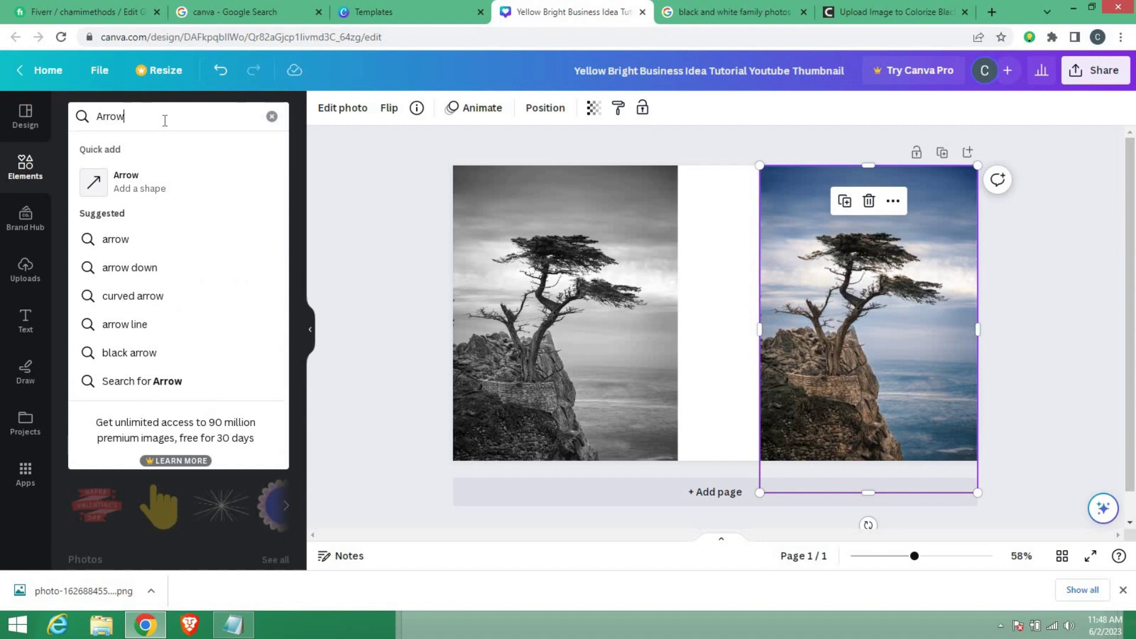
key(Return)
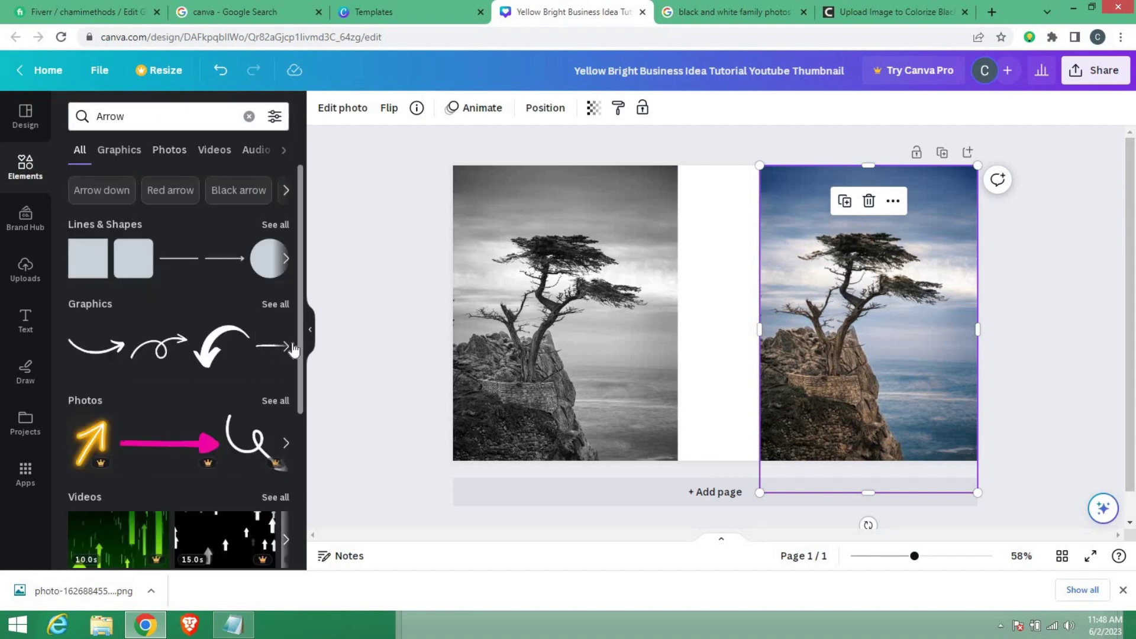
click(277, 305)
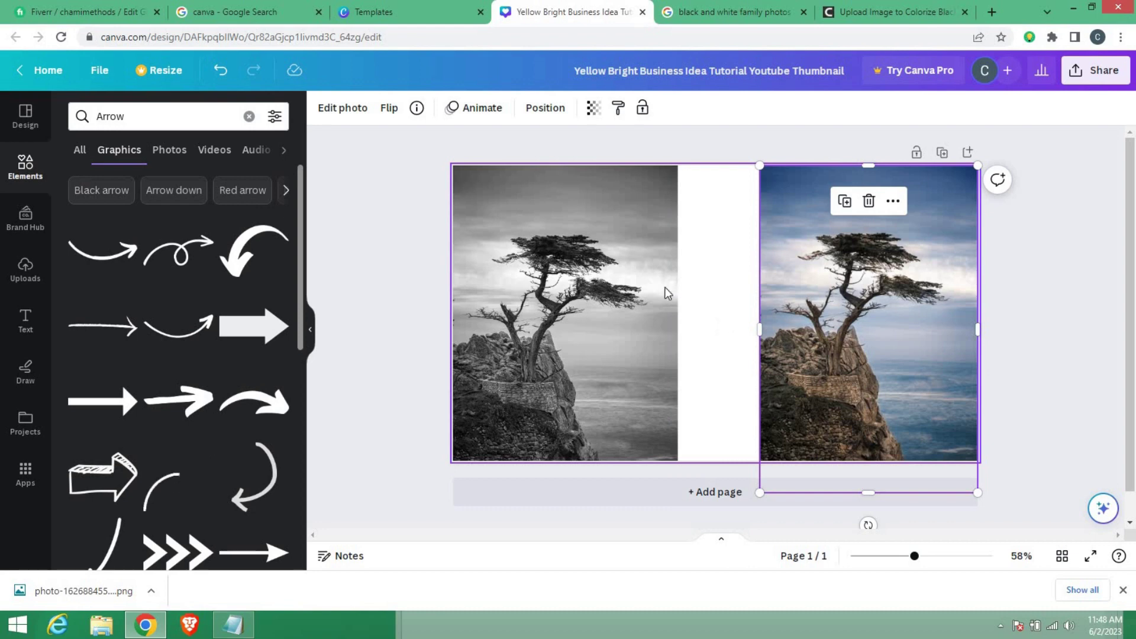
Step: Set the page background to the medium gray from the black and white tree photo's colors
click(744, 329)
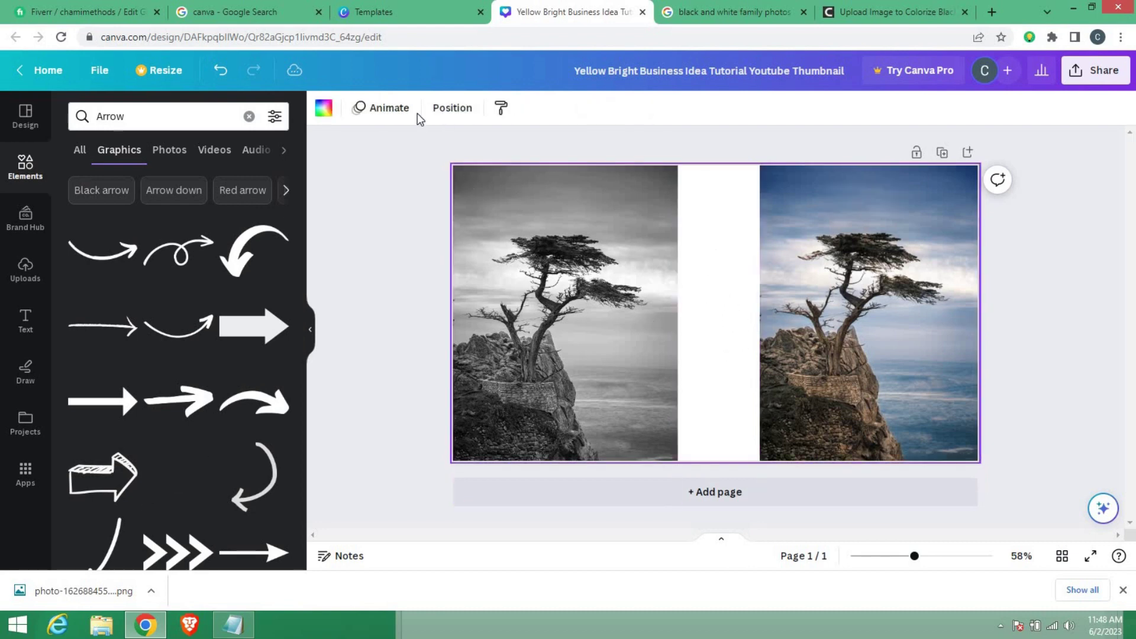
click(324, 108)
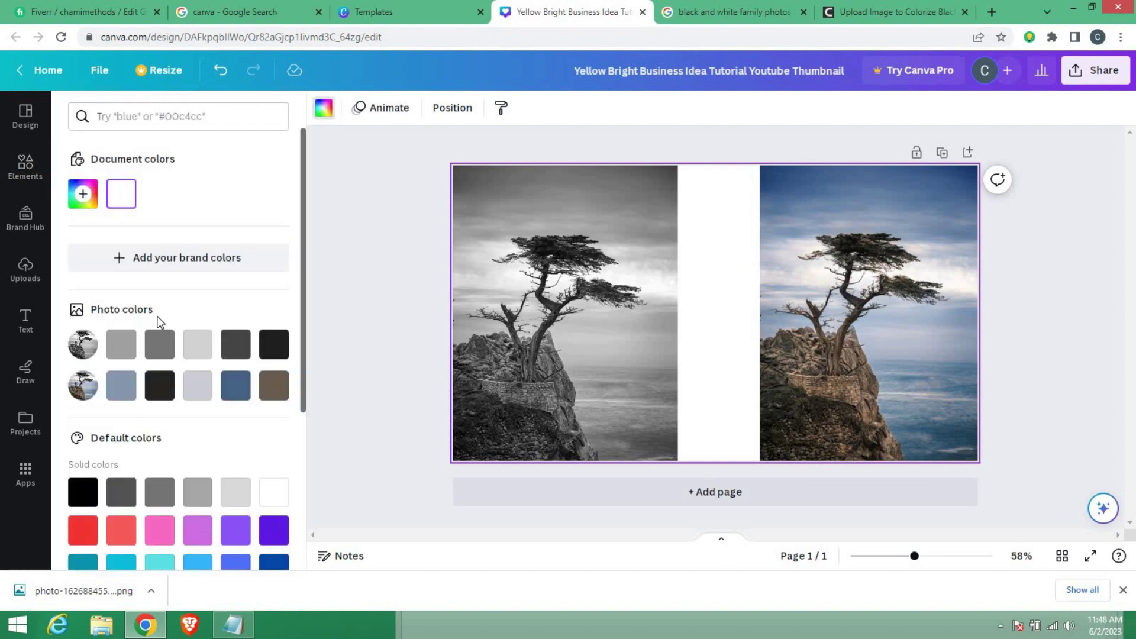
click(170, 350)
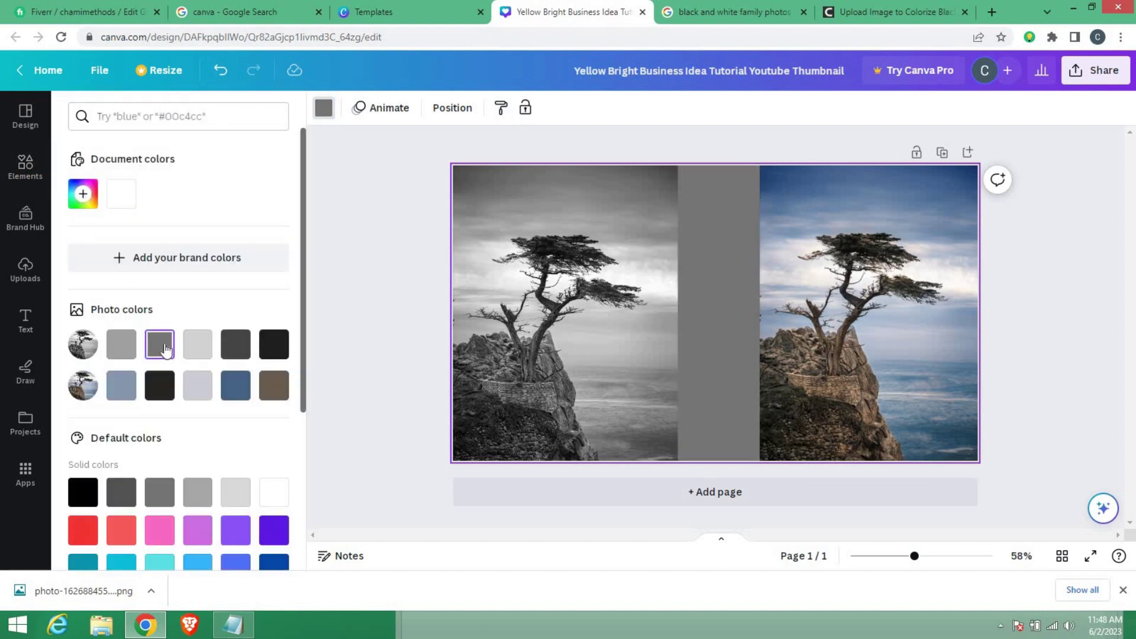
Step: Search the elements for "Arrow" again and add the thick curved arrow graphic that points right
click(25, 173)
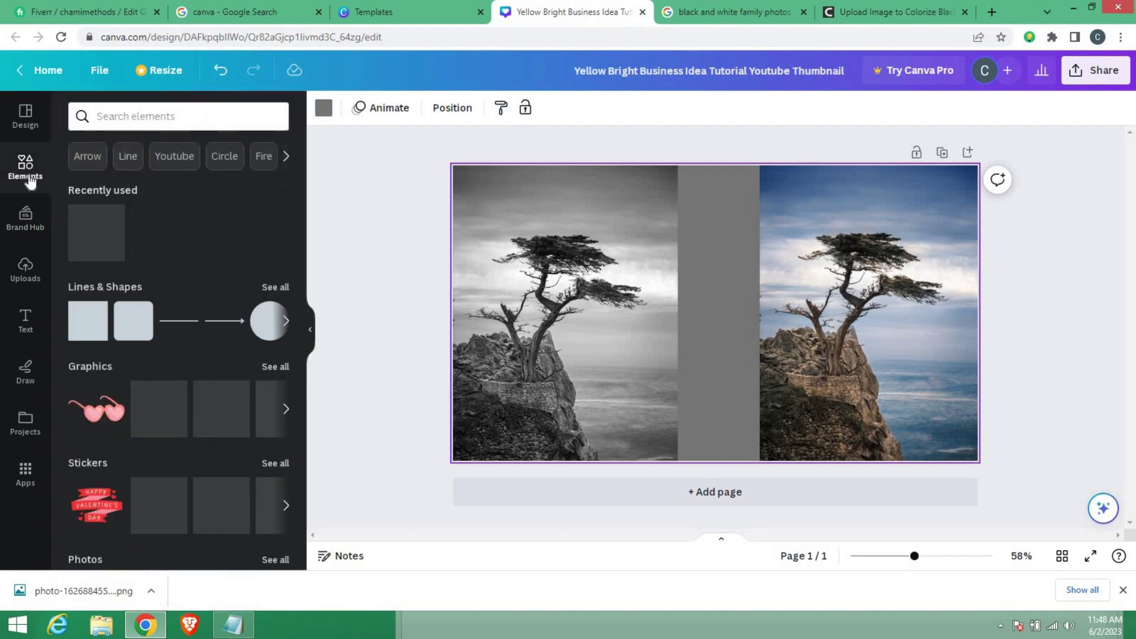
click(207, 125)
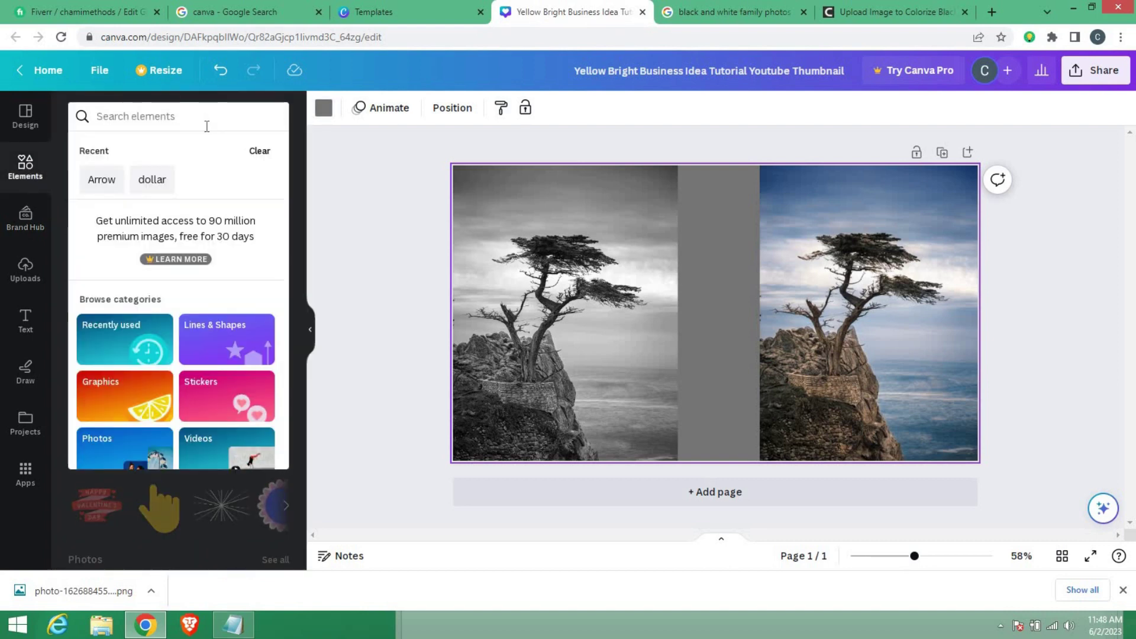
click(98, 180)
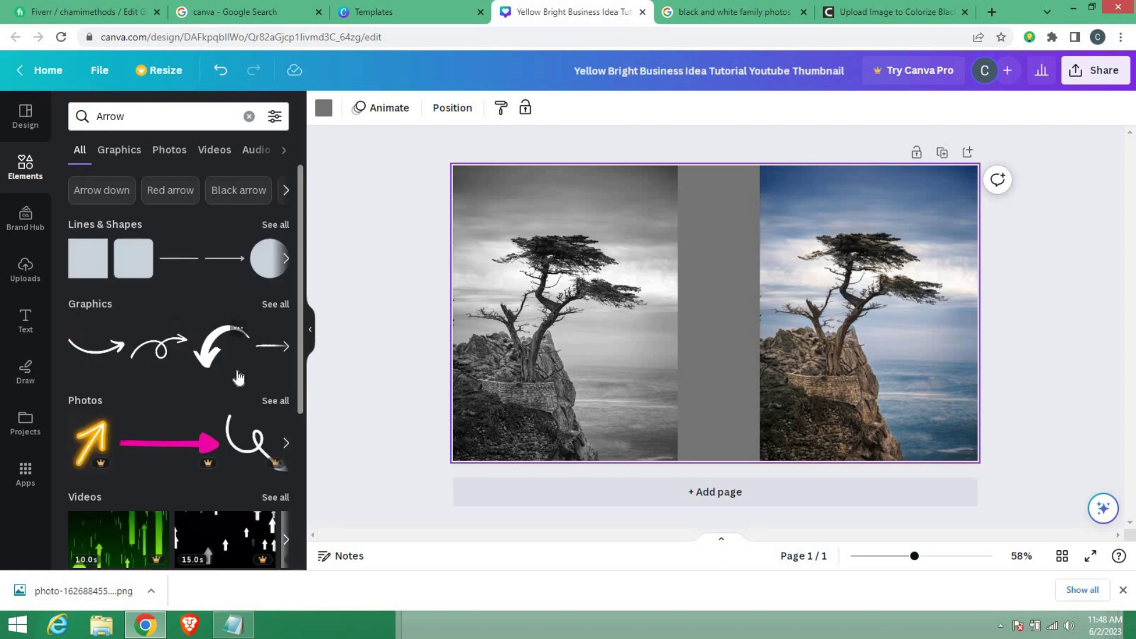
click(285, 348)
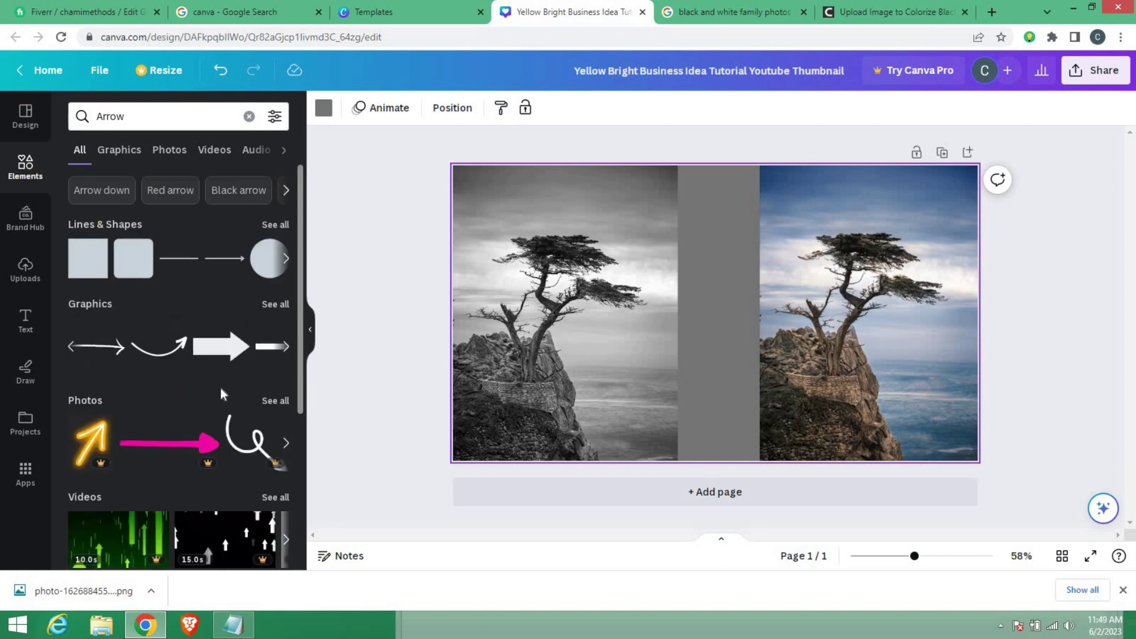
click(286, 348)
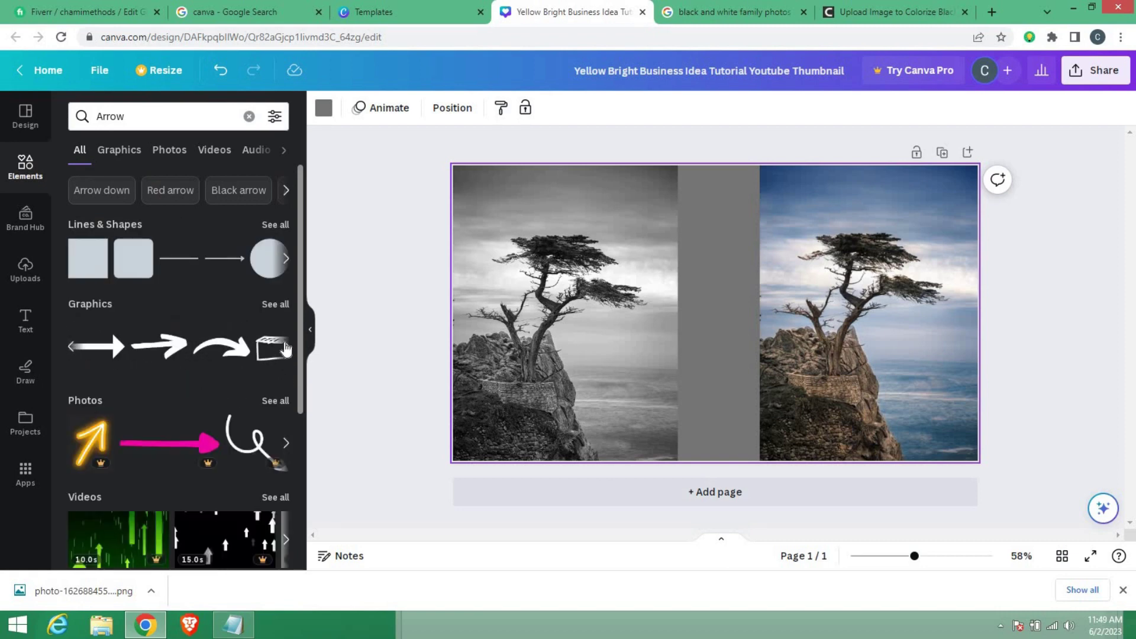
click(224, 347)
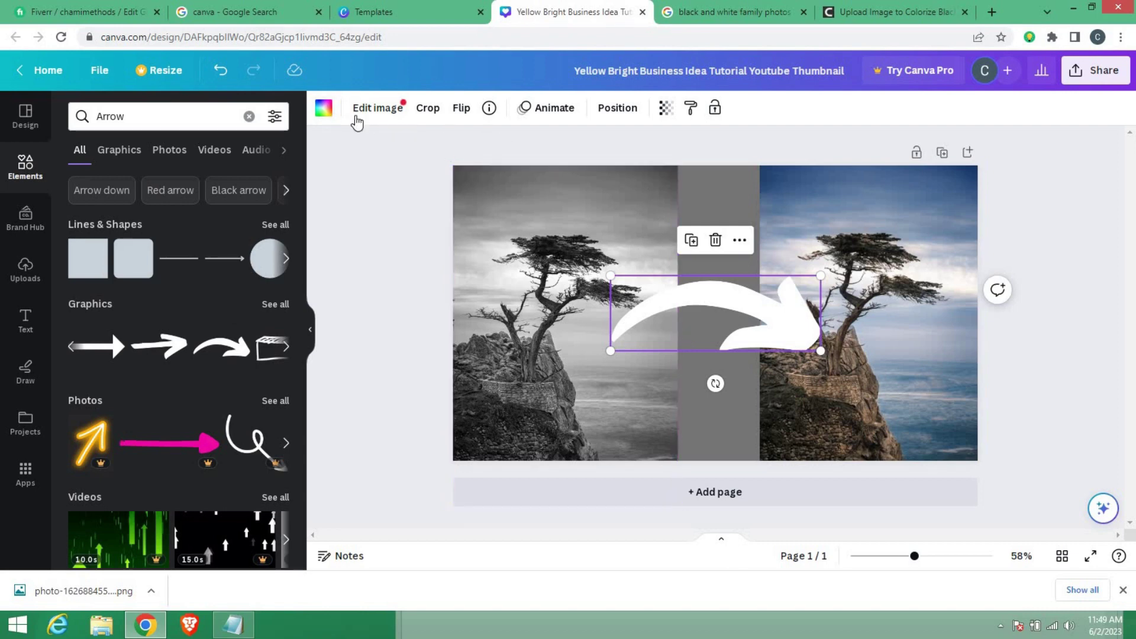
Step: Recolor the curved arrow with the default solid red
click(323, 110)
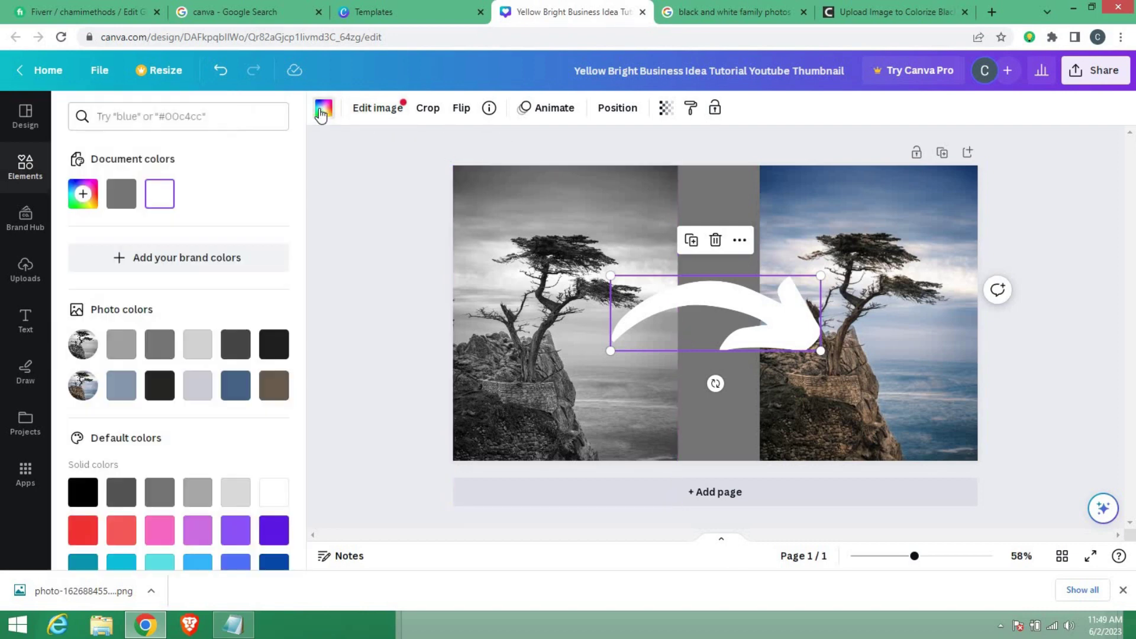
click(79, 535)
click(858, 390)
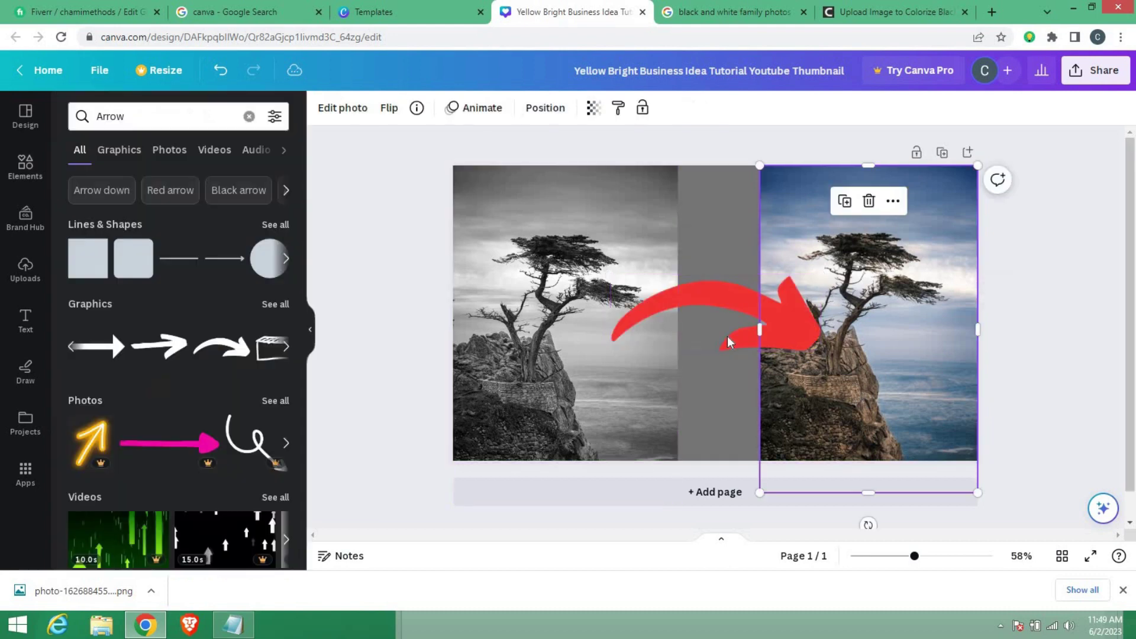
Step: Shrink the red arrow slightly and move it to the top of the page, spanning the gap between the tree photos
click(645, 319)
drag(634, 342, 658, 334)
drag(736, 322, 730, 208)
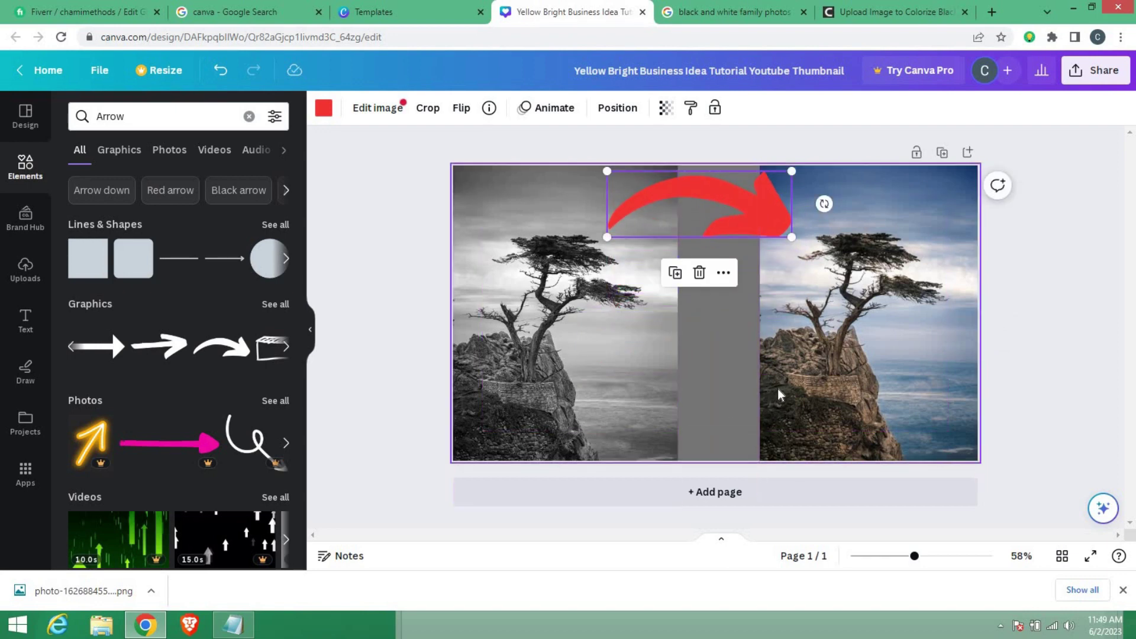
Step: Enlarge both tree photos slightly toward the center to narrow the gray gap between them
click(816, 373)
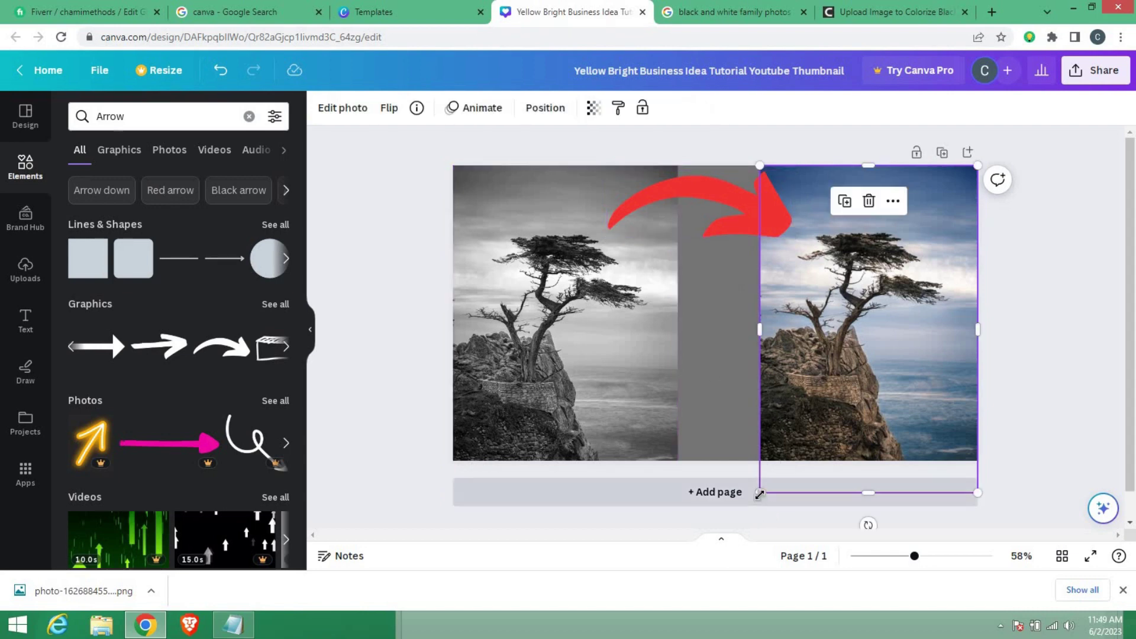
drag(761, 492, 752, 500)
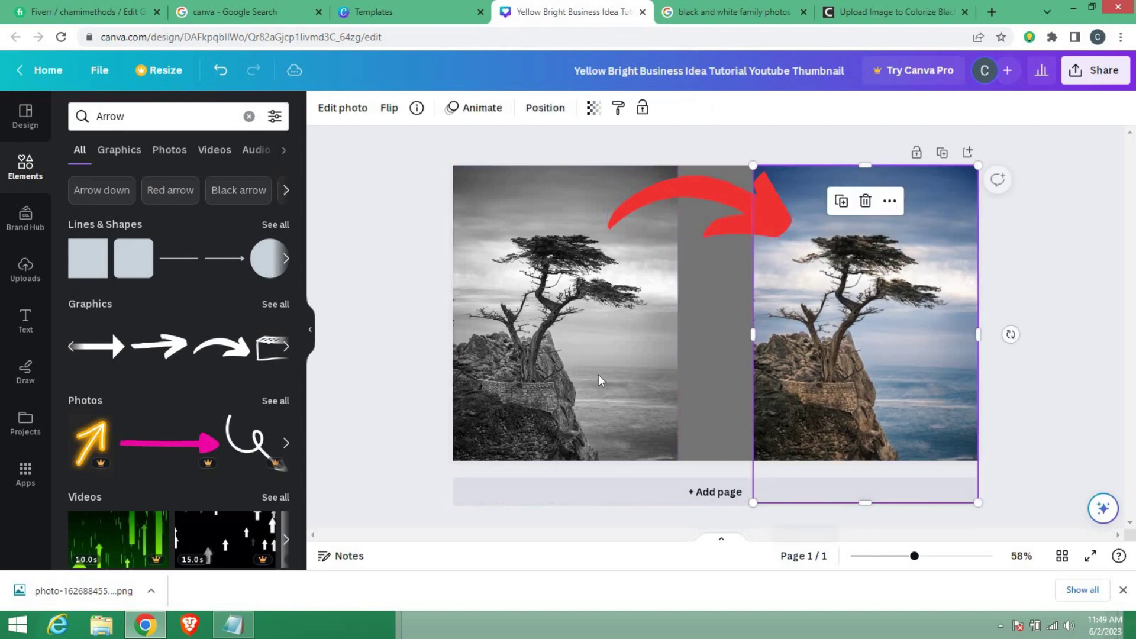
click(663, 491)
drag(681, 504, 689, 519)
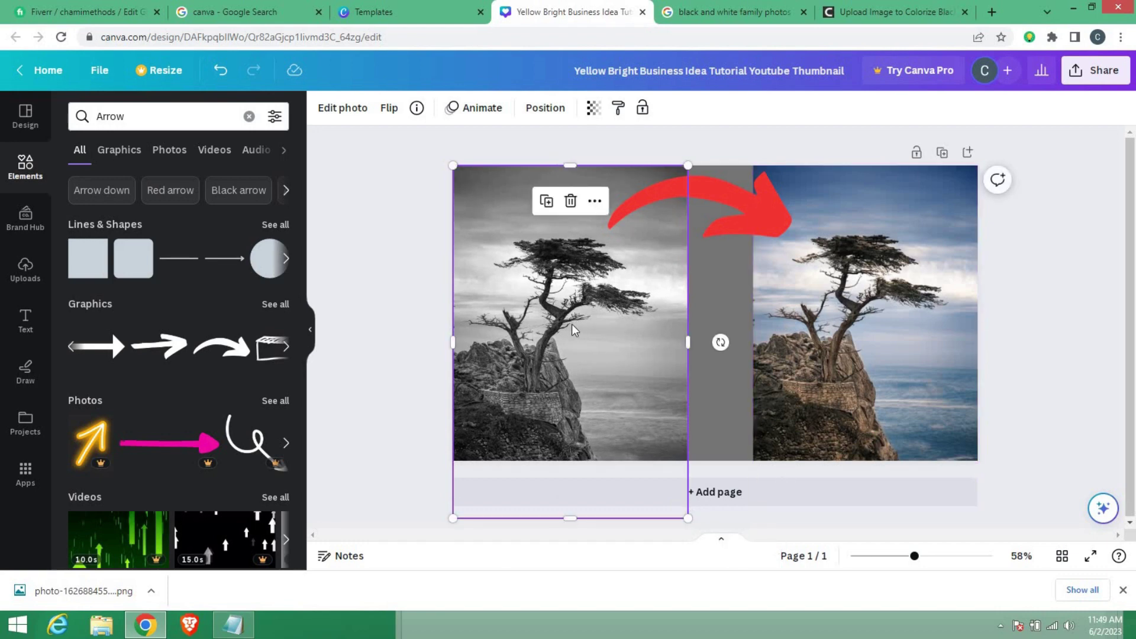
click(827, 338)
click(1069, 248)
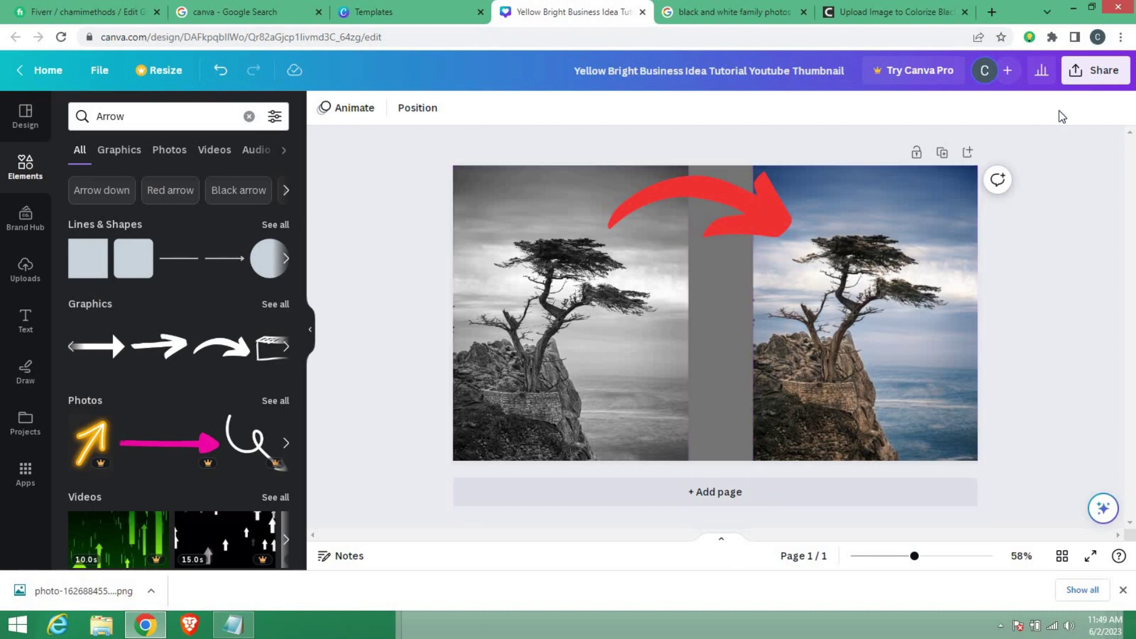
Step: Download the finished tree thumbnail as a PNG
click(1107, 71)
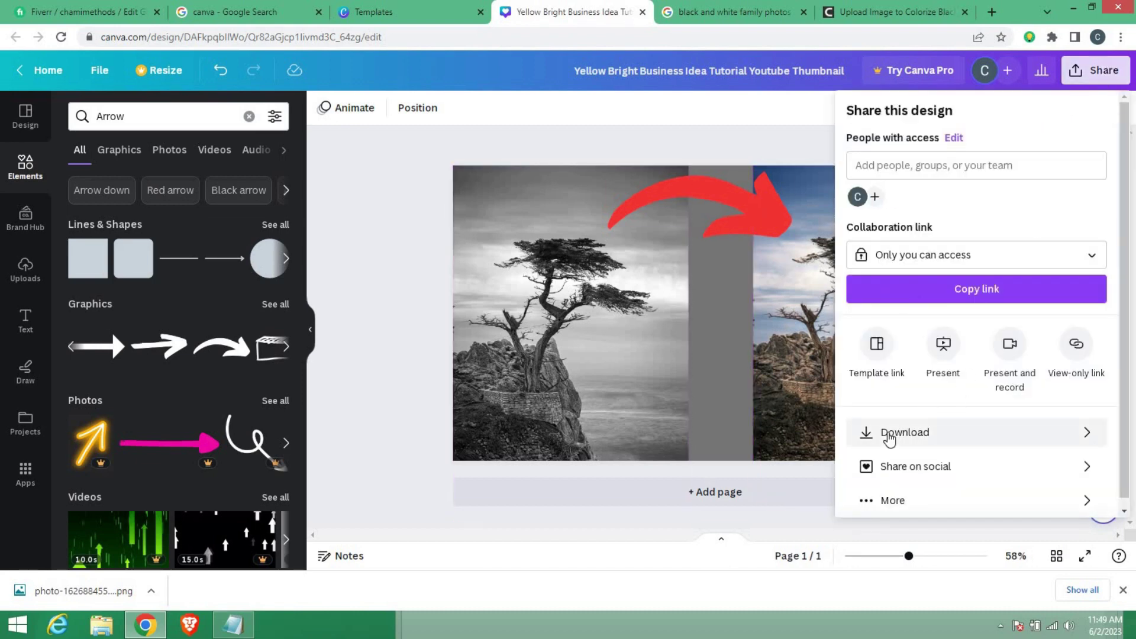
click(889, 437)
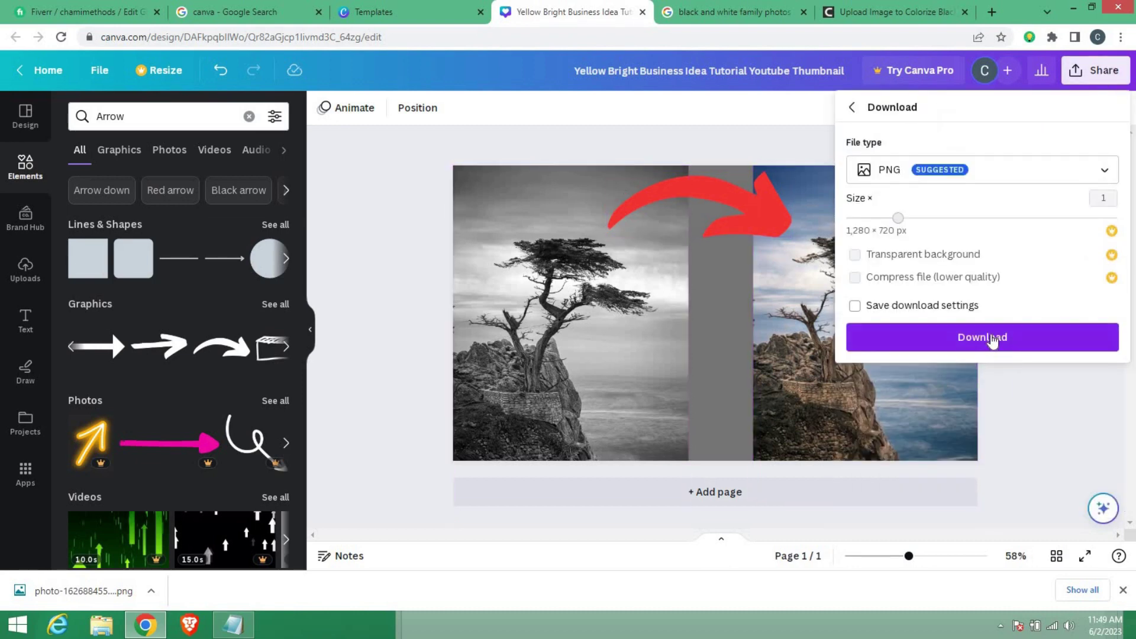
click(1001, 337)
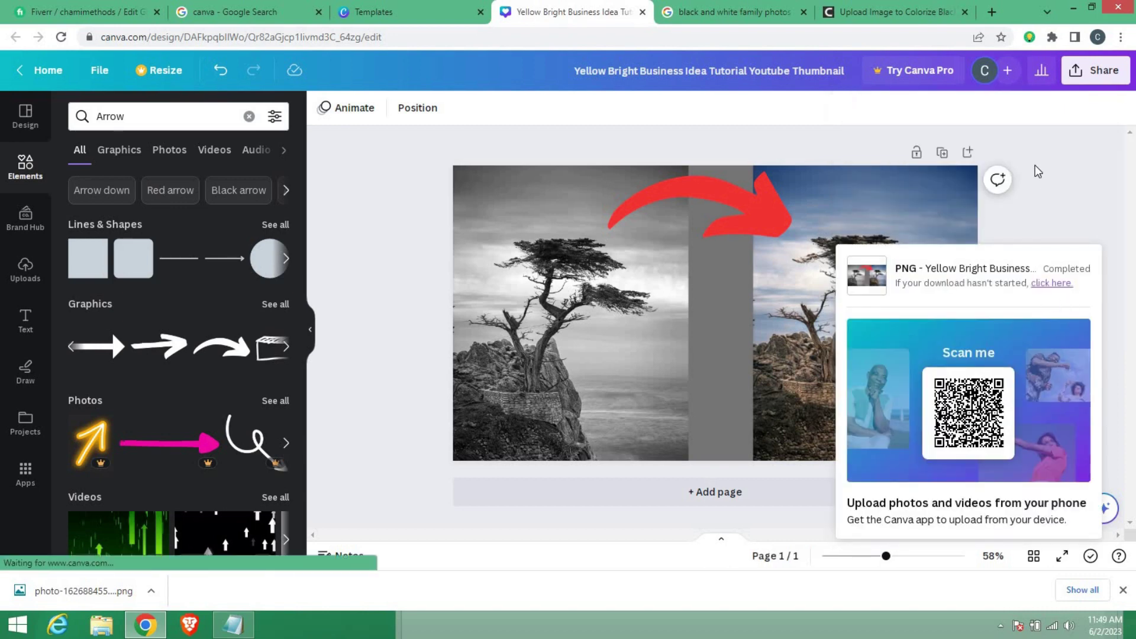
Step: Delete the black and white and the colorized tree photos from the page, keeping the red arrow
click(592, 303)
key(Delete)
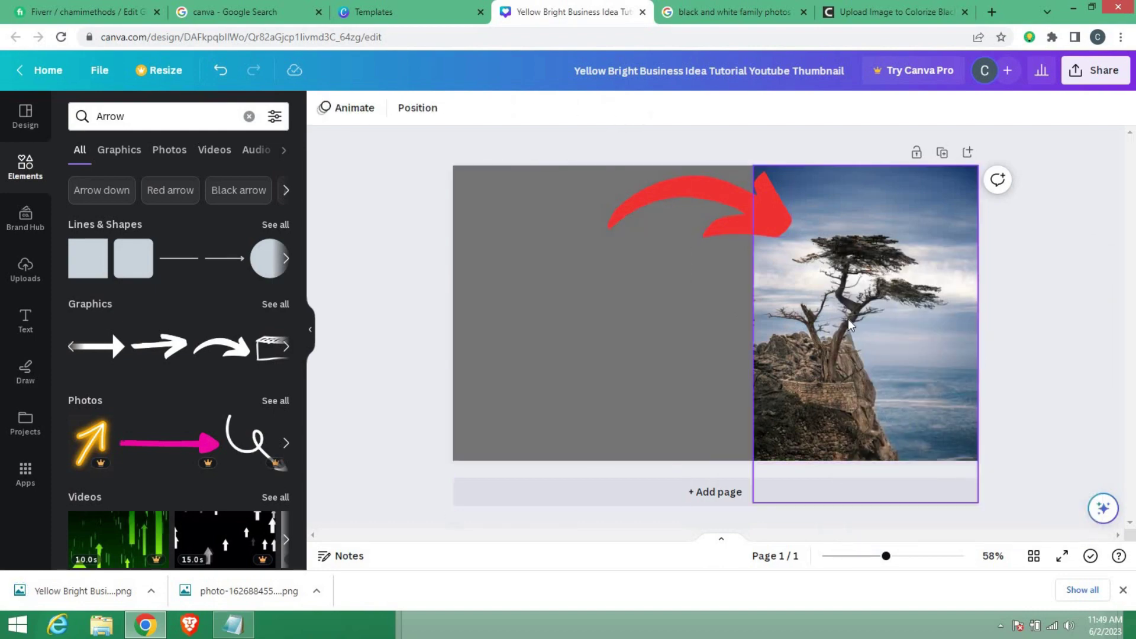
click(864, 314)
key(Delete)
Step: Add the uploaded black and white family photo and place it in the page's upper-left corner
click(25, 269)
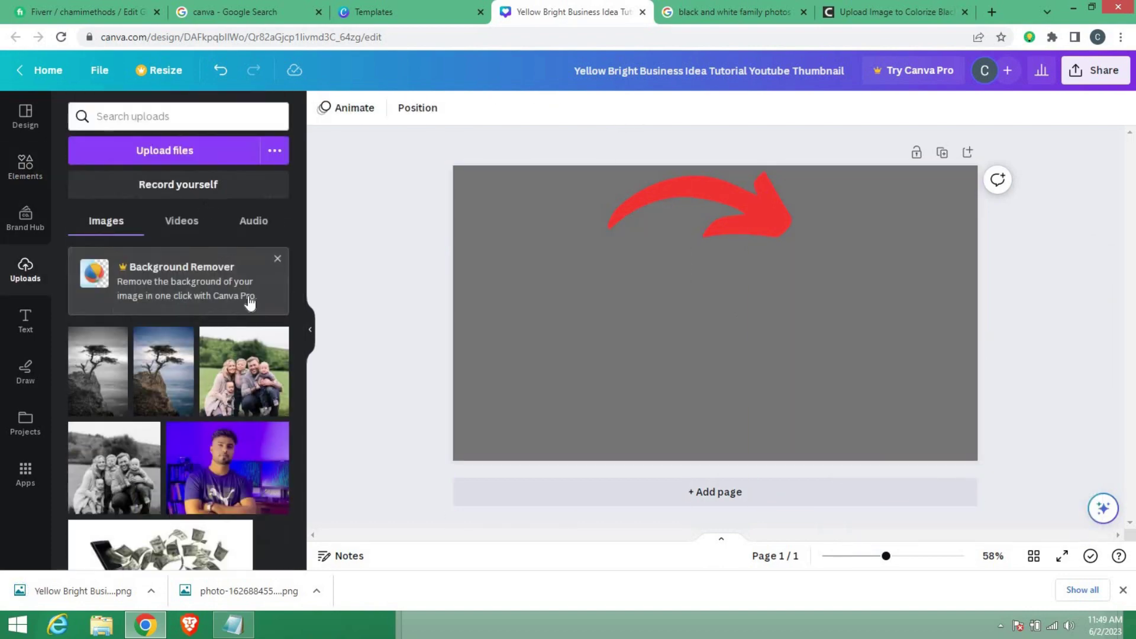
click(110, 476)
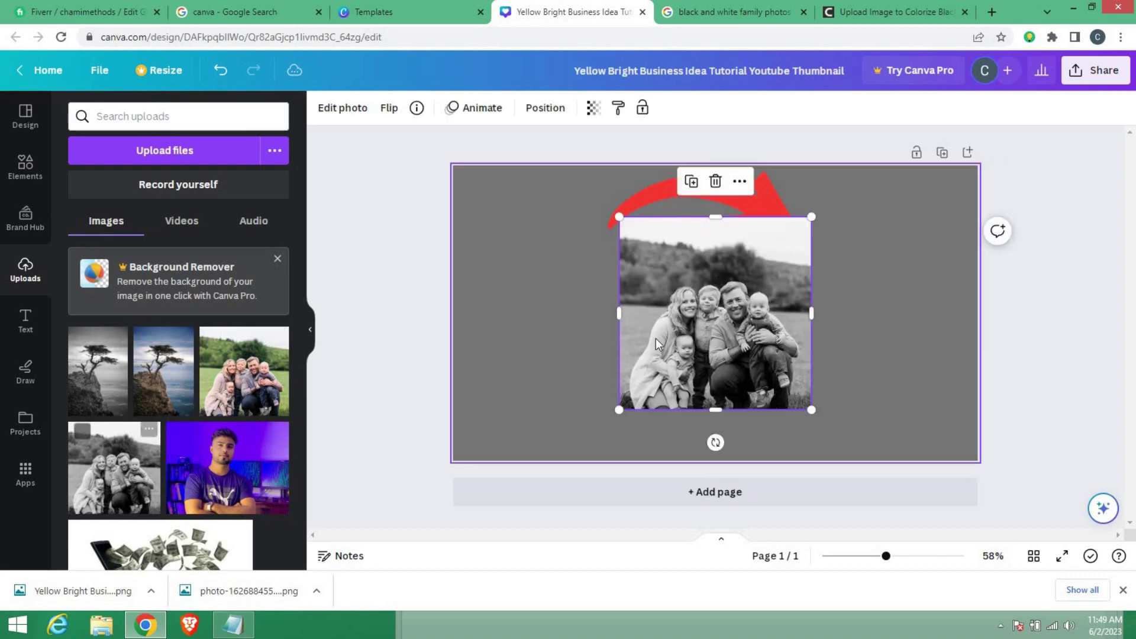
drag(731, 324, 569, 274)
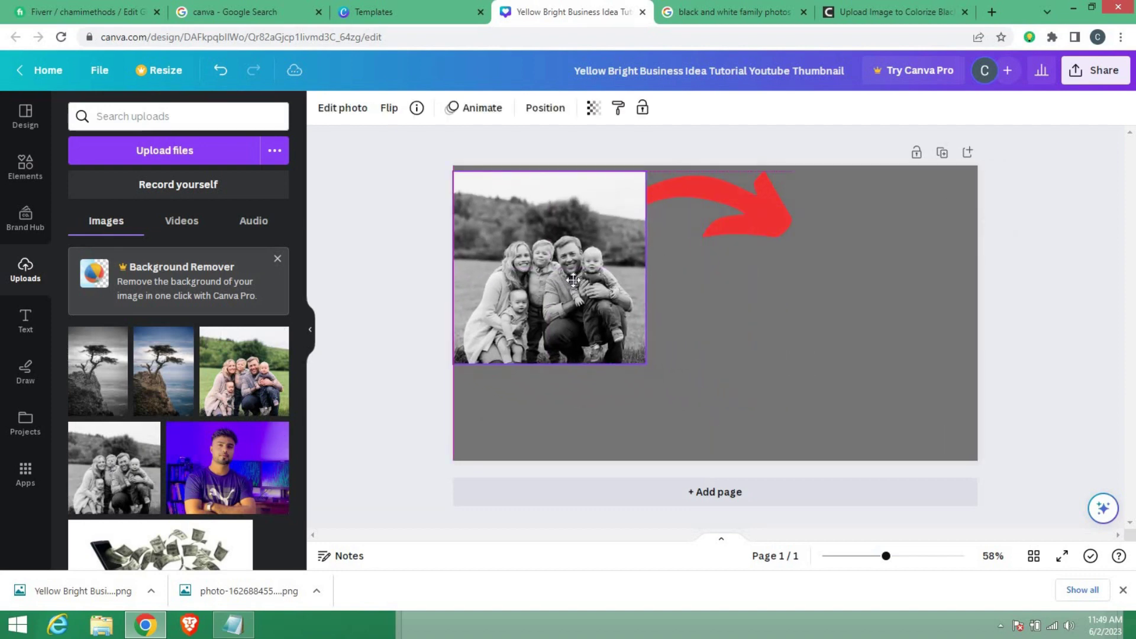
Step: Bring the red arrow to the front, above the black and white family photo
right_click(727, 193)
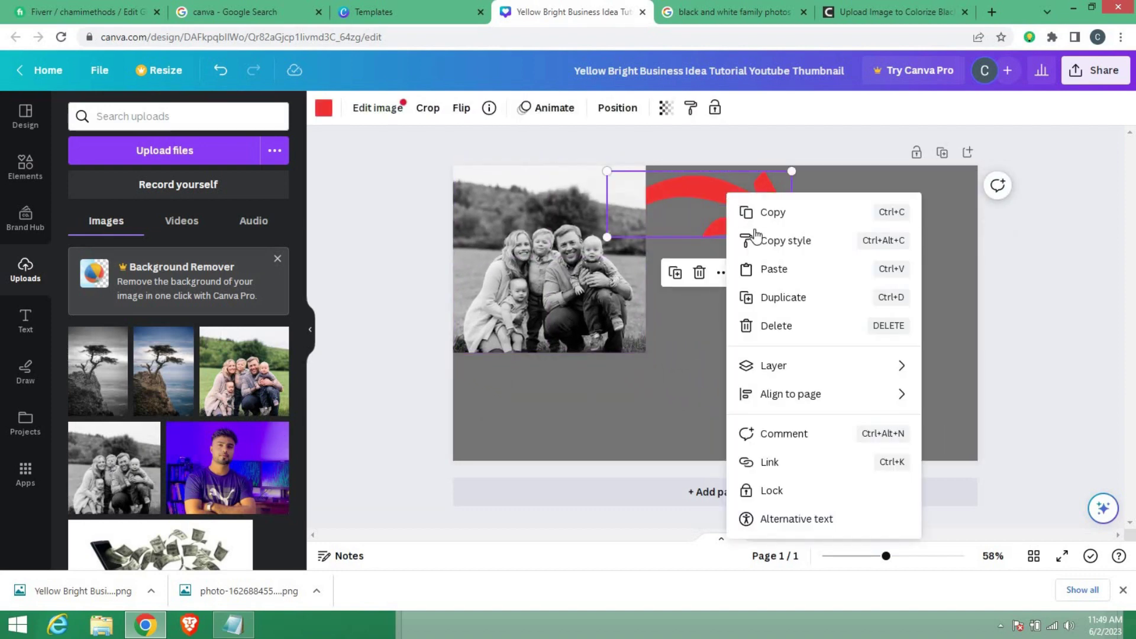
mouse_move(805, 372)
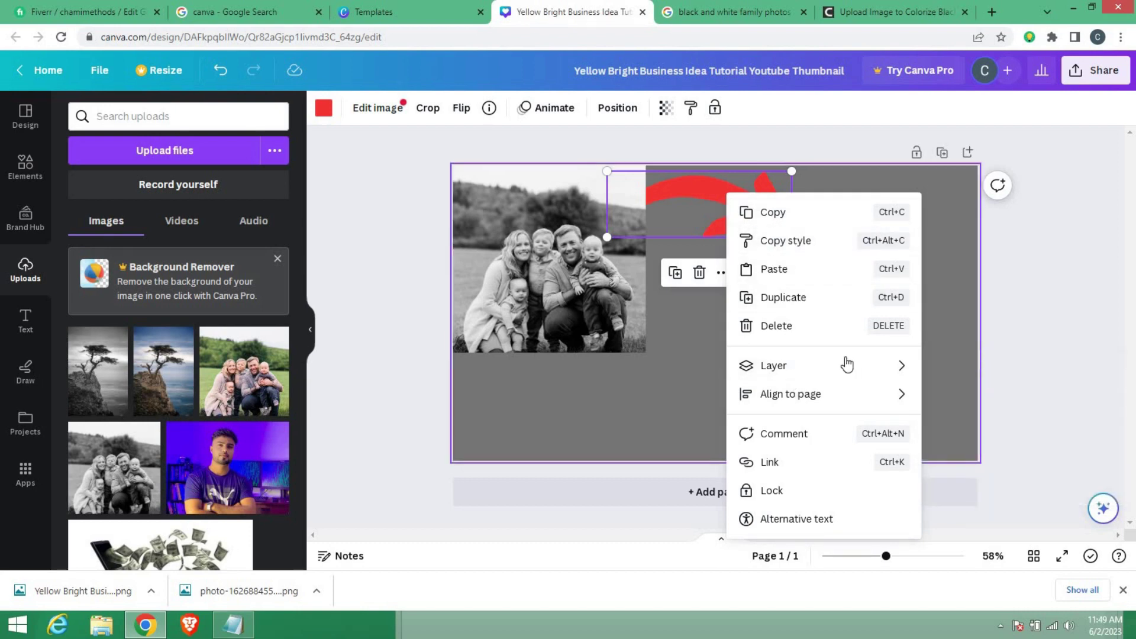
mouse_move(855, 370)
click(947, 400)
Step: Enlarge the black and white family photo to about 734 × 734 and add its colorized version to the page
click(622, 346)
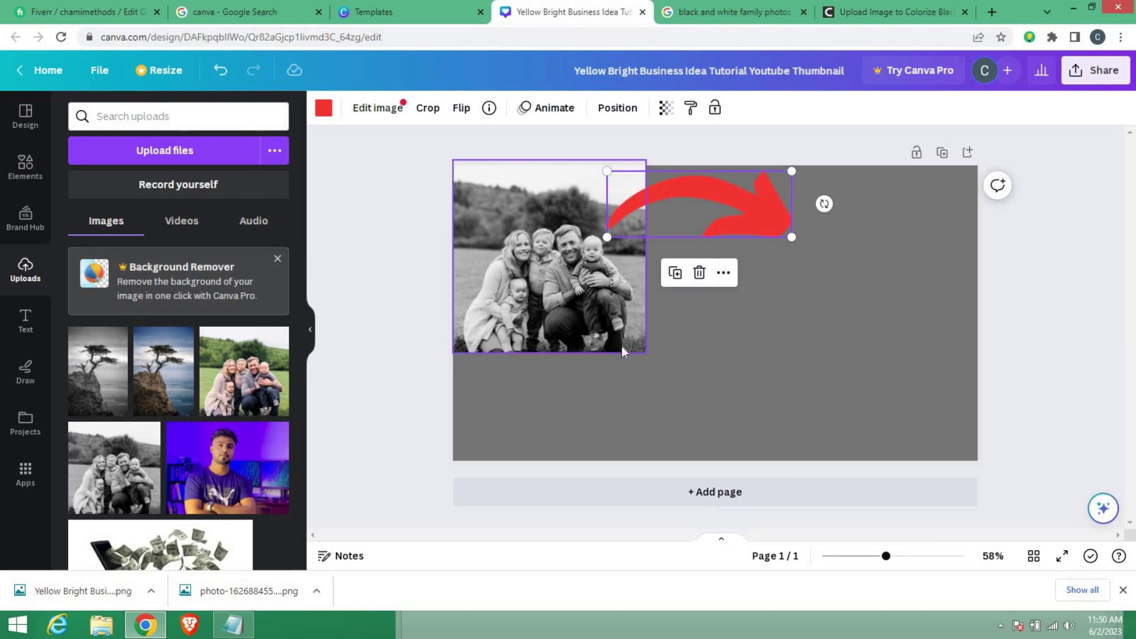
drag(647, 353, 733, 486)
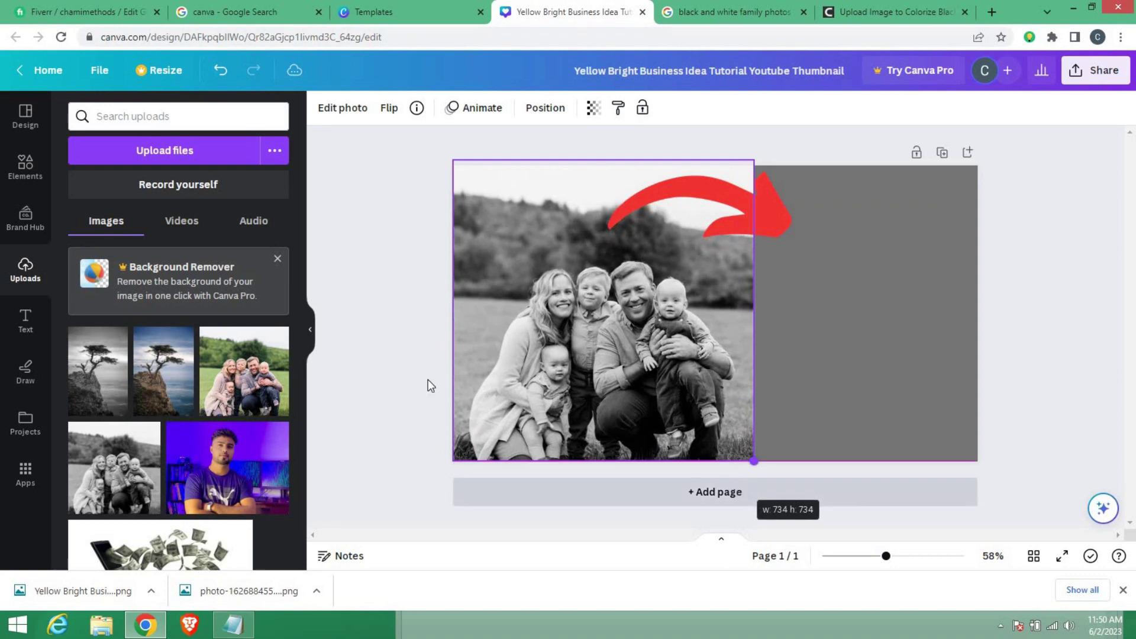
click(243, 396)
Step: Crop the sides of the black and white family photo to about 654 wide and align it with the page's left edge
click(591, 318)
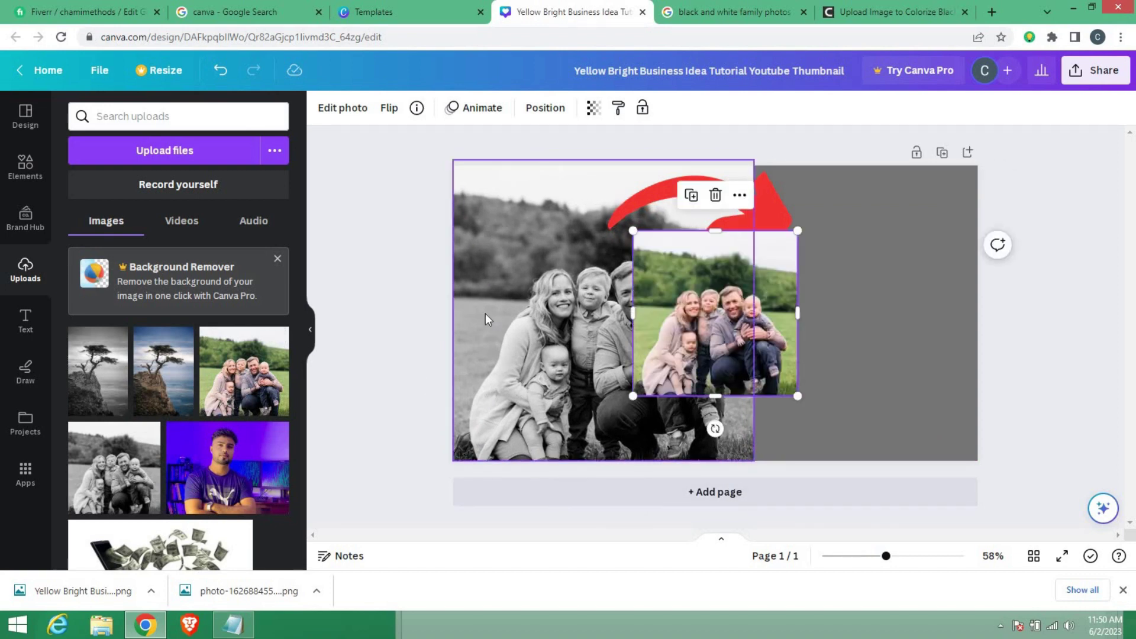
drag(453, 311, 475, 310)
drag(552, 386, 530, 389)
drag(722, 324, 711, 323)
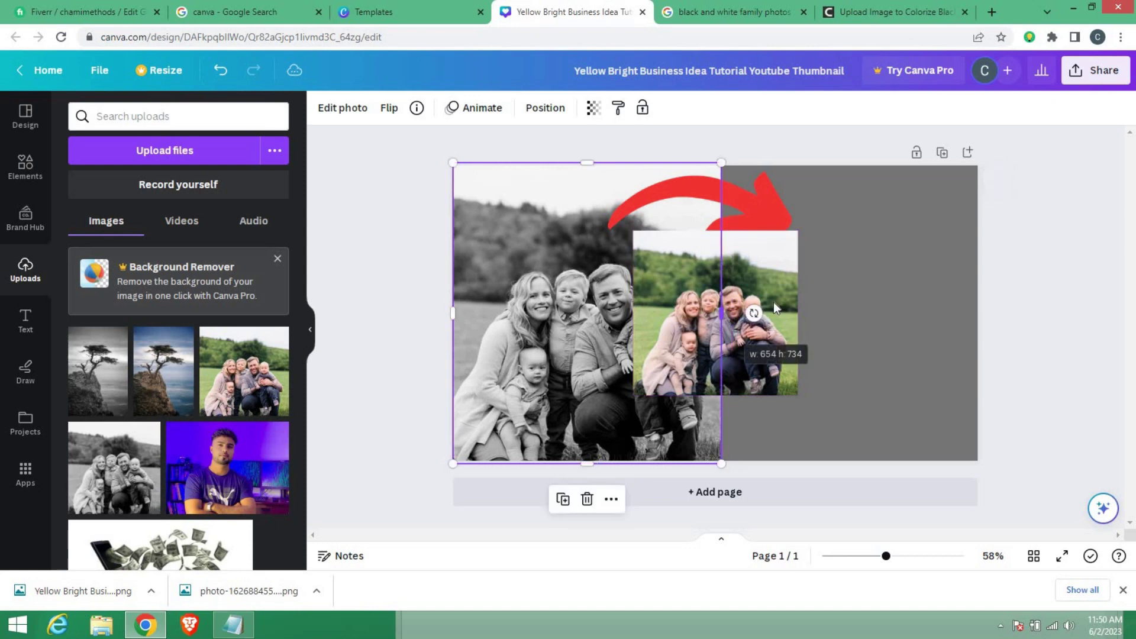
Step: Move the colorized family photo to the page's lower-right corner and enlarge it to meet the black and white photo
click(773, 302)
drag(773, 302, 947, 347)
drag(775, 222, 763, 172)
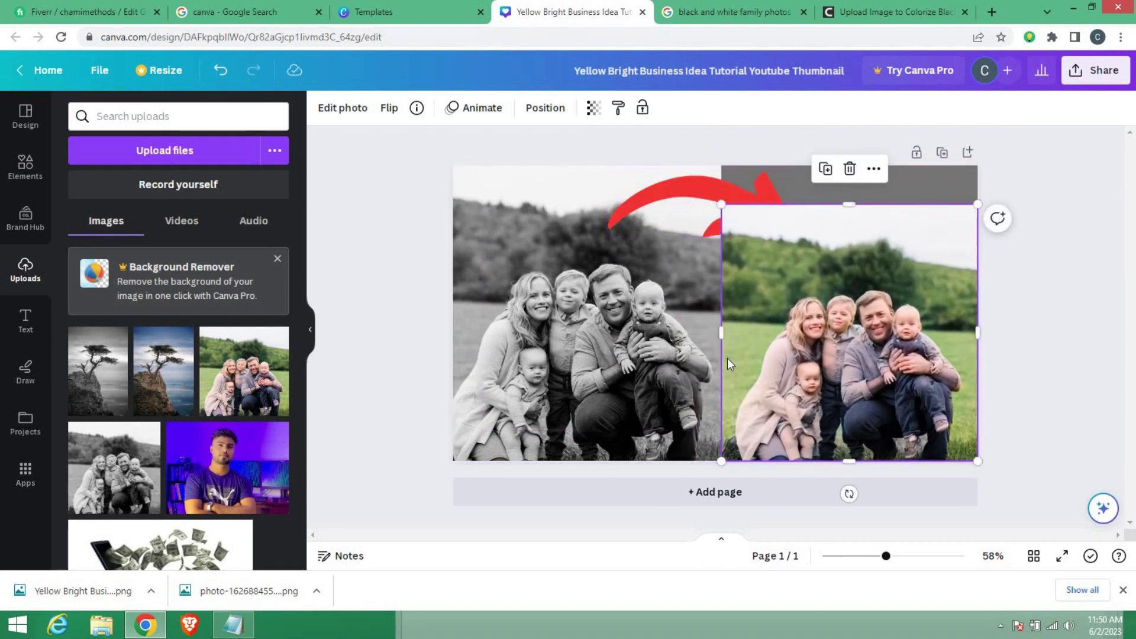
Step: Crop both sides of the colorized family photo and realign it with the page's right edge
drag(742, 341, 756, 342)
drag(965, 344, 954, 344)
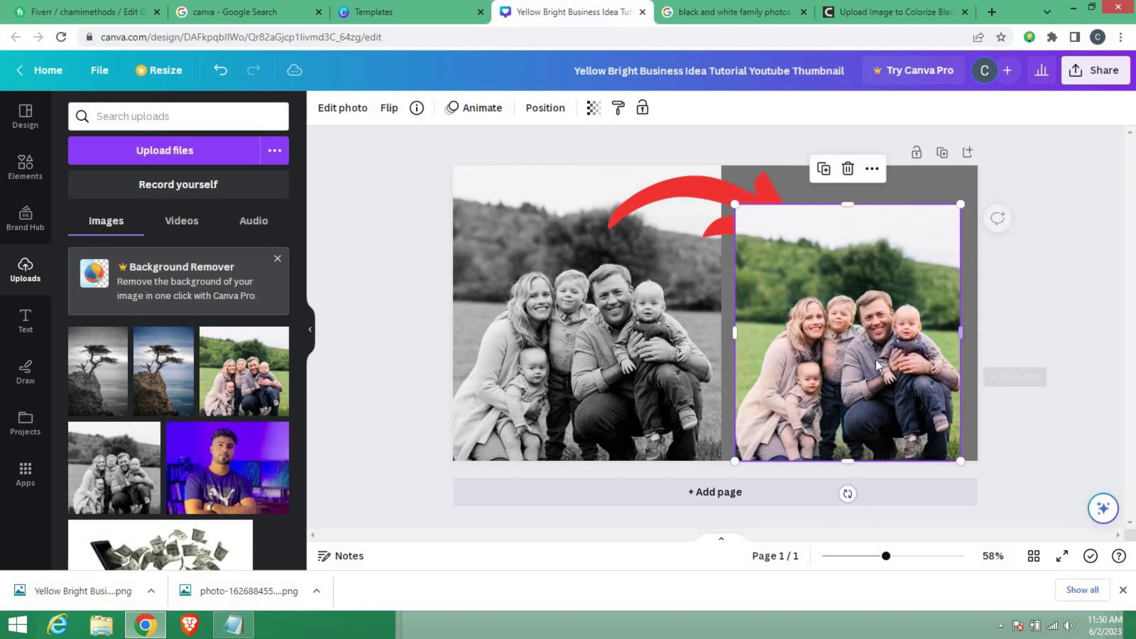
drag(764, 249, 778, 255)
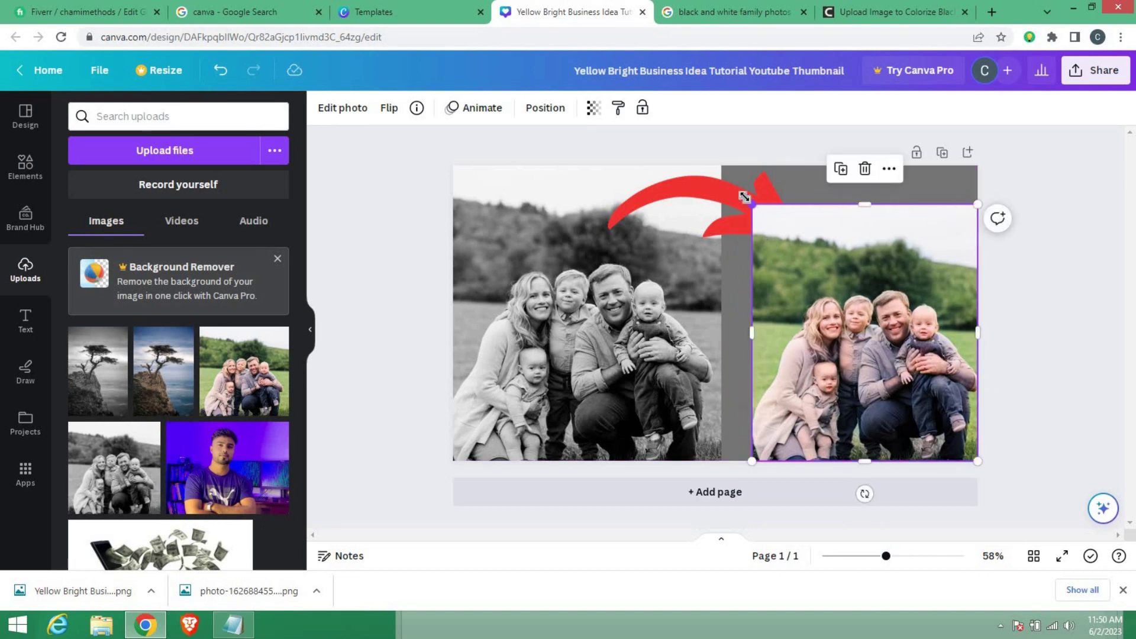
Step: Enlarge the colorized family photo to about 622 × 706 and shift the black and white one slightly left
drag(745, 197, 723, 177)
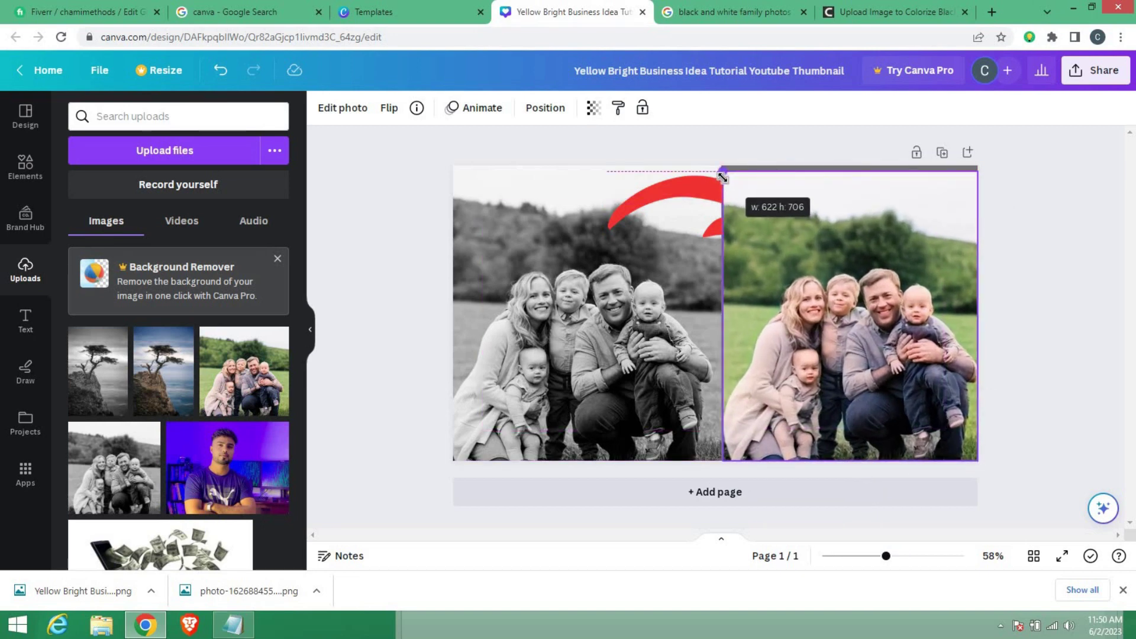
drag(548, 276, 543, 273)
click(755, 211)
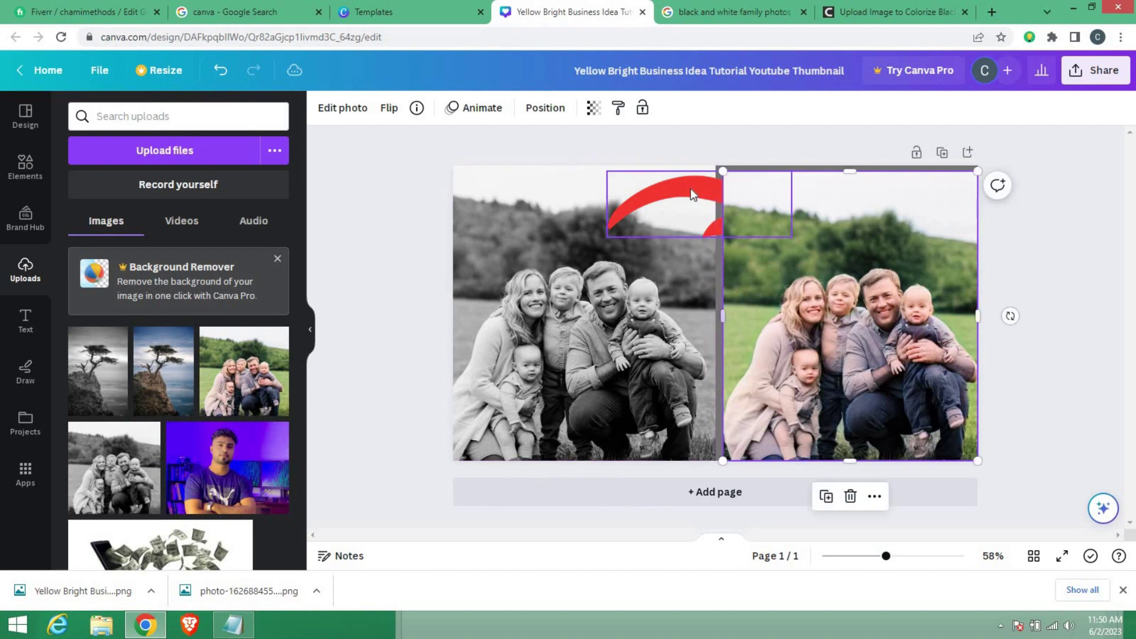
Step: Bring the red arrow to the front so it overlaps the colorized family photo
right_click(689, 188)
mouse_move(761, 367)
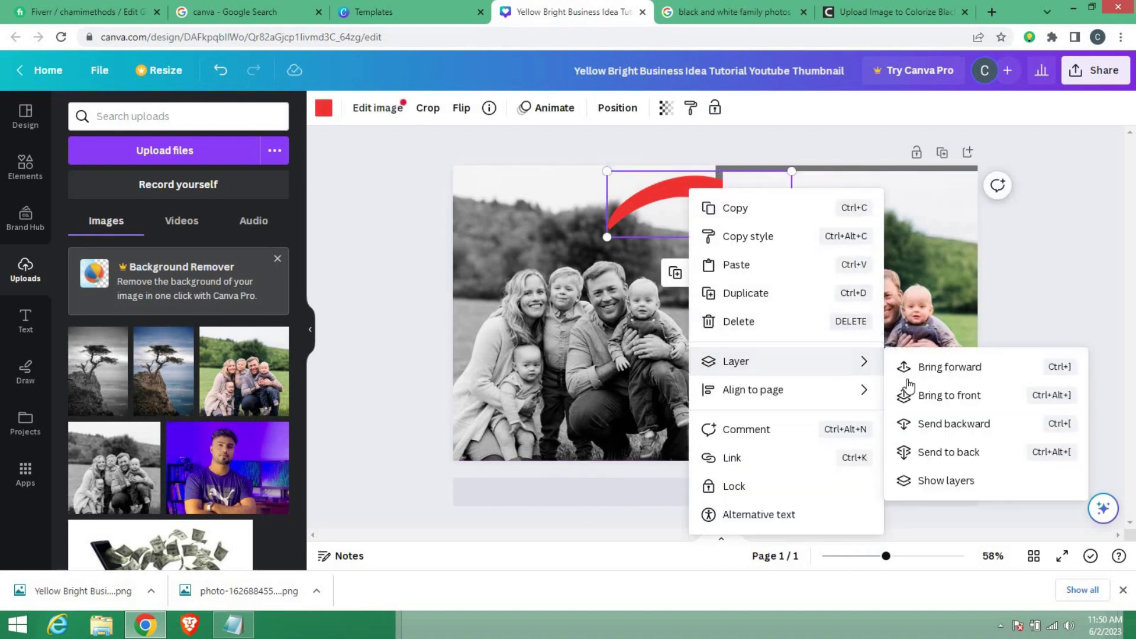
click(923, 396)
Step: Enlarge the colorized family photo slightly to close the gray gaps beside the black and white photo and above it
click(853, 262)
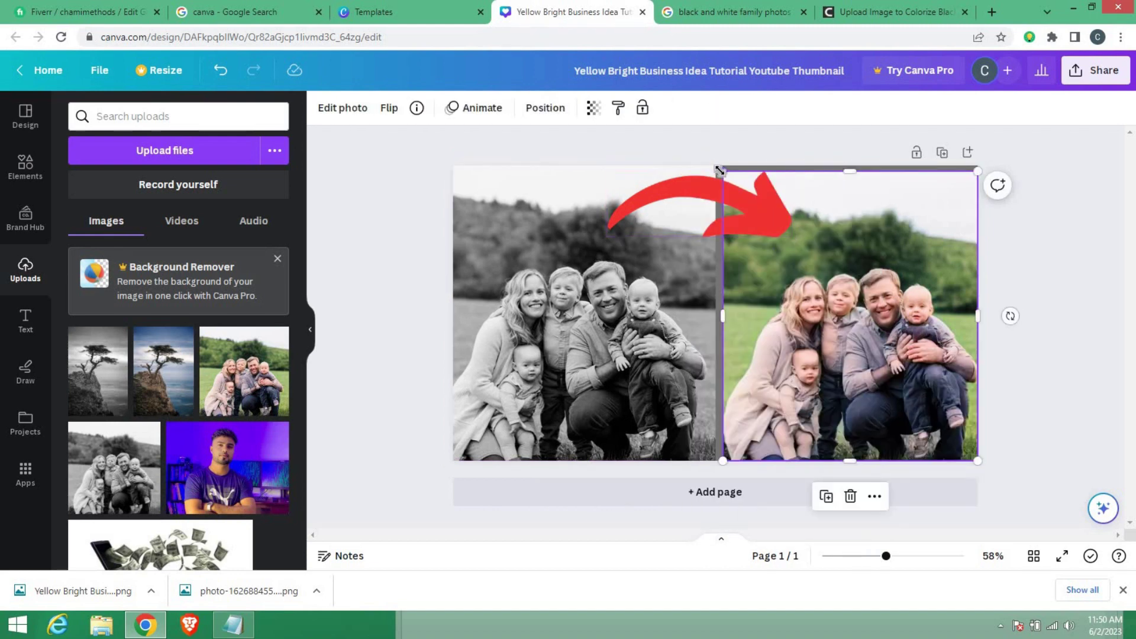
drag(723, 171, 711, 123)
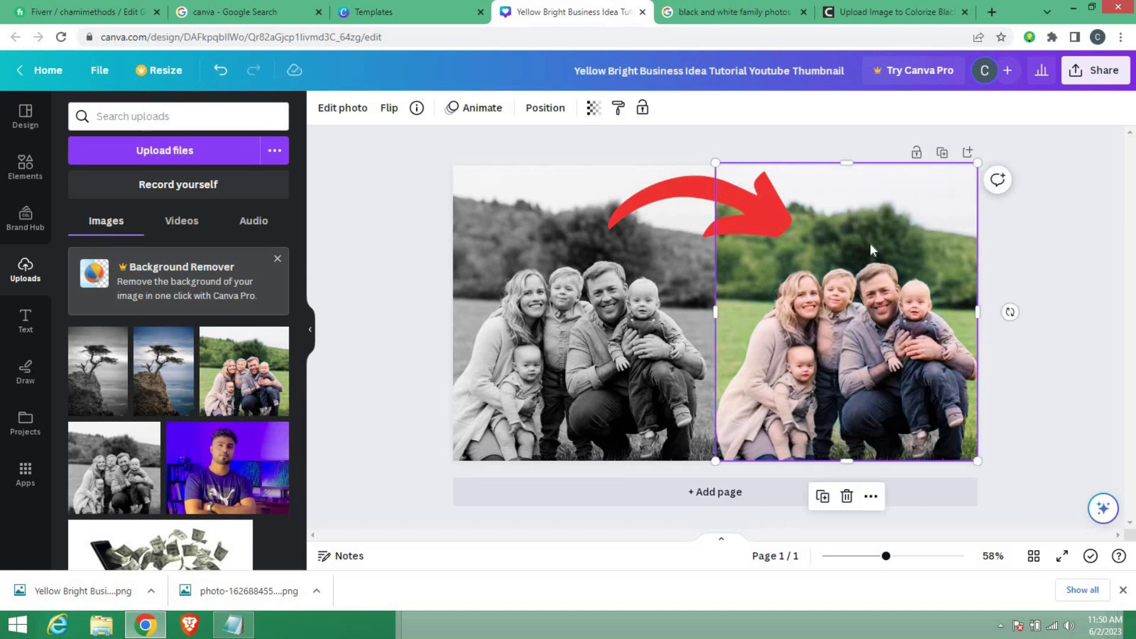
click(1033, 275)
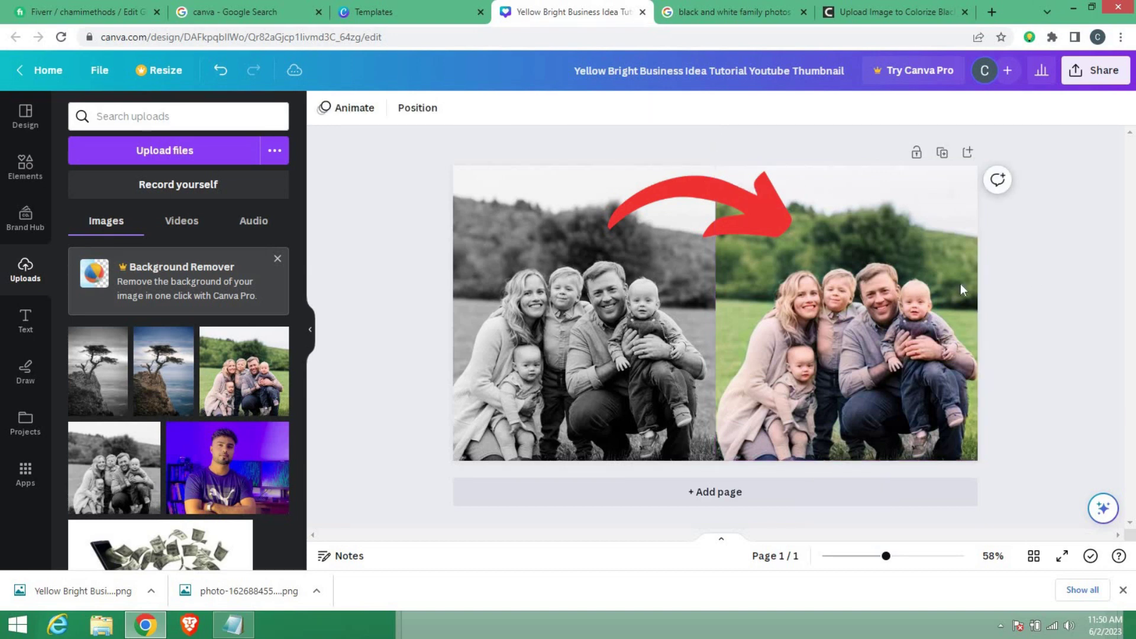
click(819, 223)
key(Escape)
Step: Download the finished family thumbnail as a PNG
click(1099, 71)
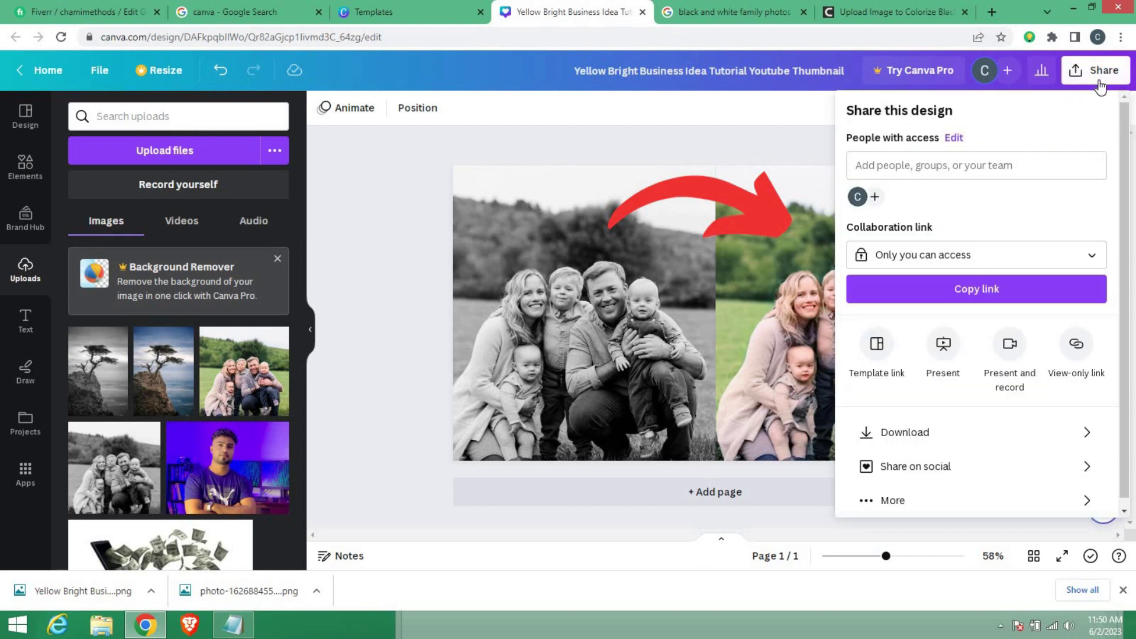
click(915, 436)
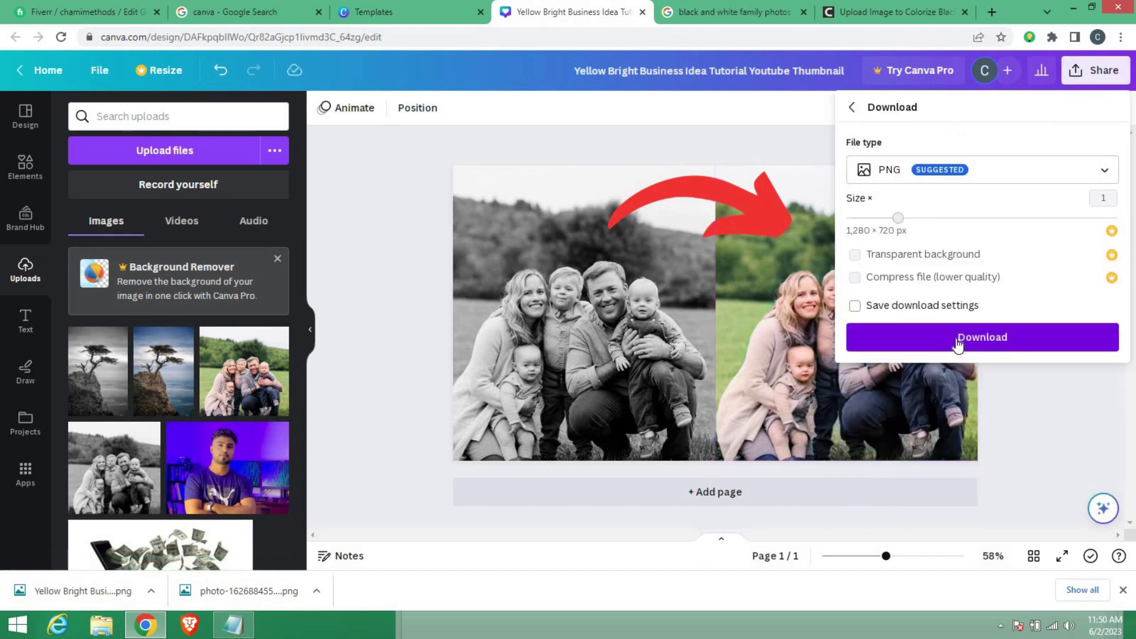
click(959, 337)
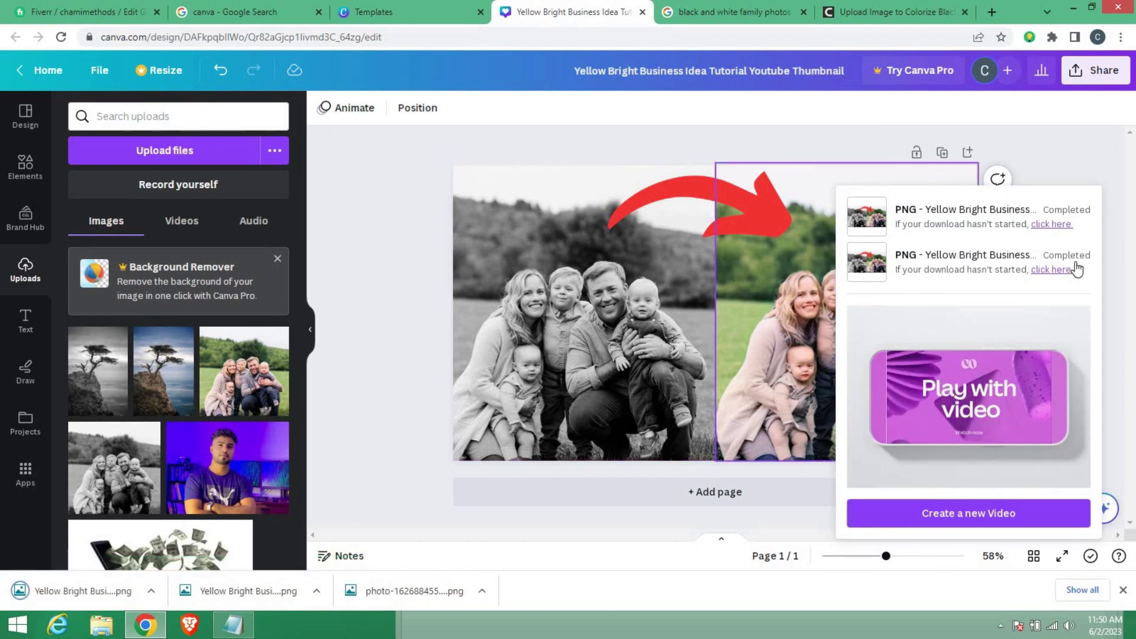
click(1062, 155)
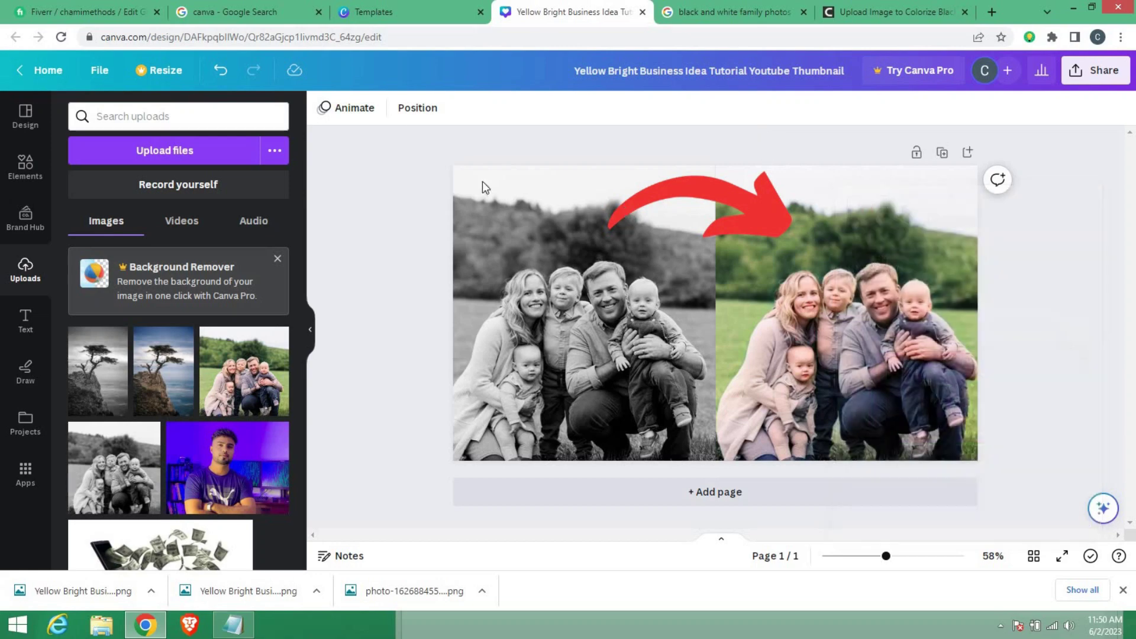
Step: Switch to the Fiverr gig gallery and upload the family thumbnail from Downloads as the first gig image
click(372, 9)
click(115, 9)
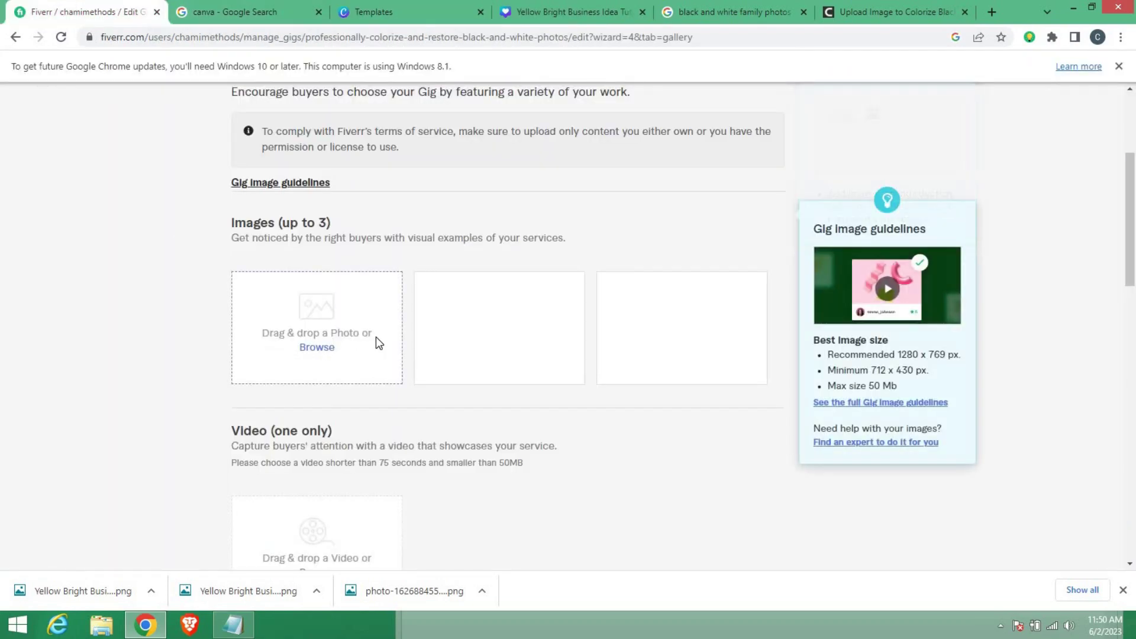
scroll(122, 393, up, 5)
scroll(113, 293, down, 5)
click(315, 351)
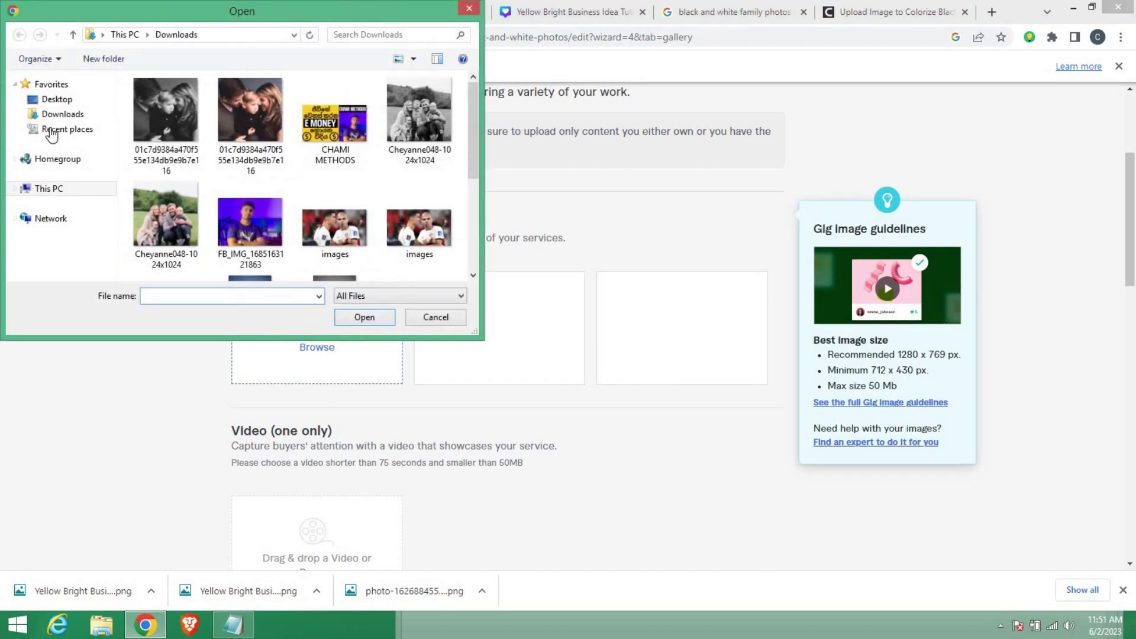
click(57, 114)
scroll(477, 169, down, 3)
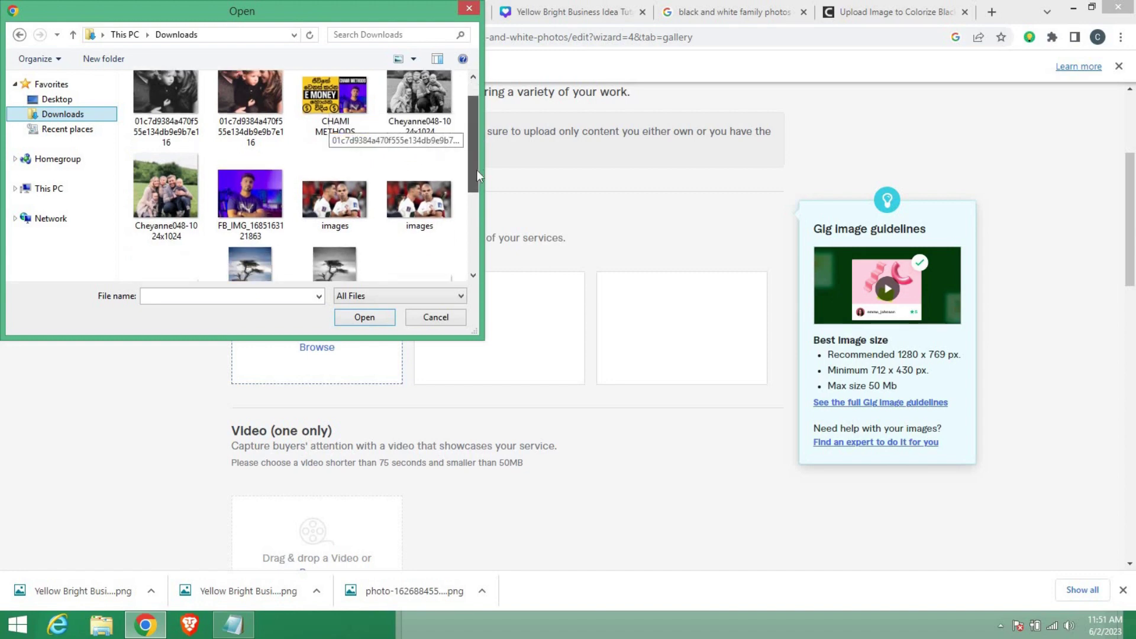
drag(477, 169, 486, 227)
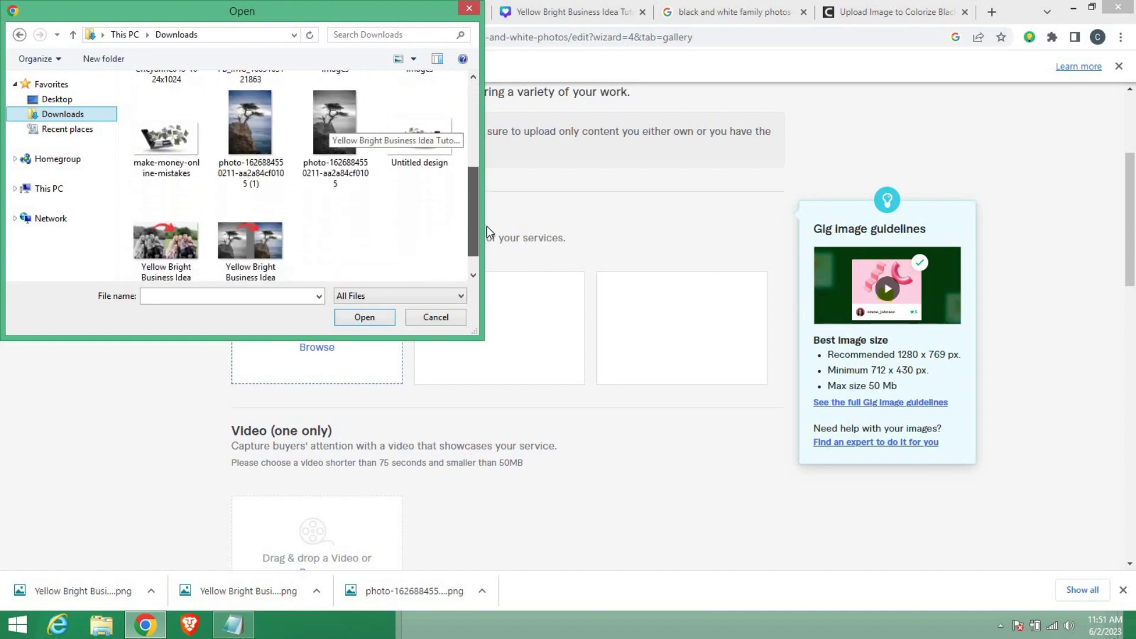
click(177, 222)
click(356, 317)
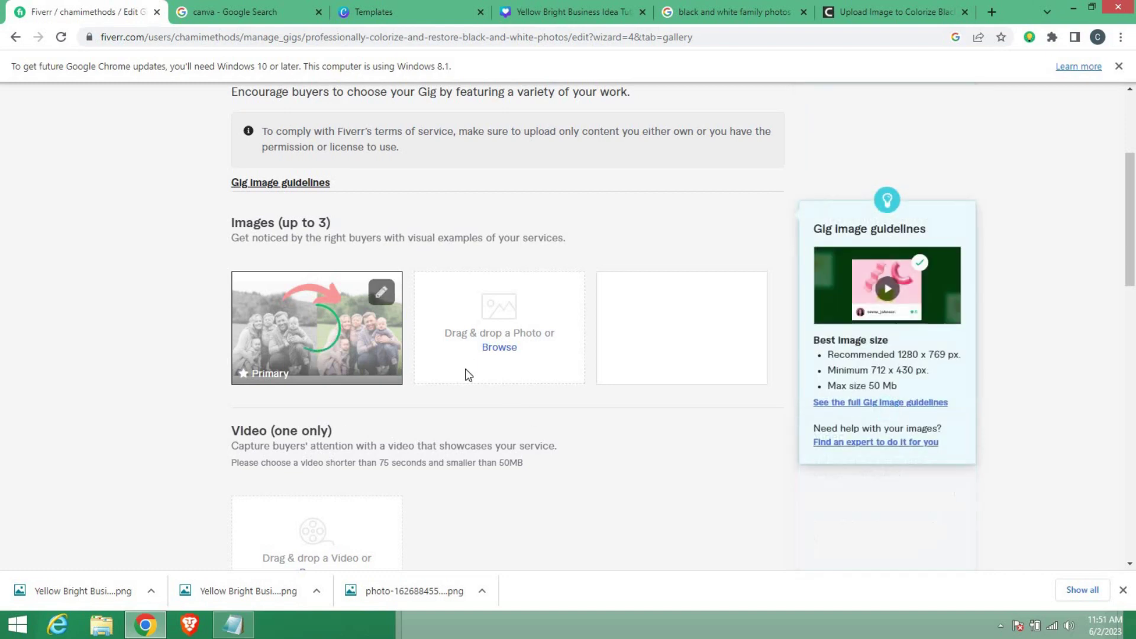
Step: Upload the tree thumbnail from Downloads as the second gig image
click(494, 349)
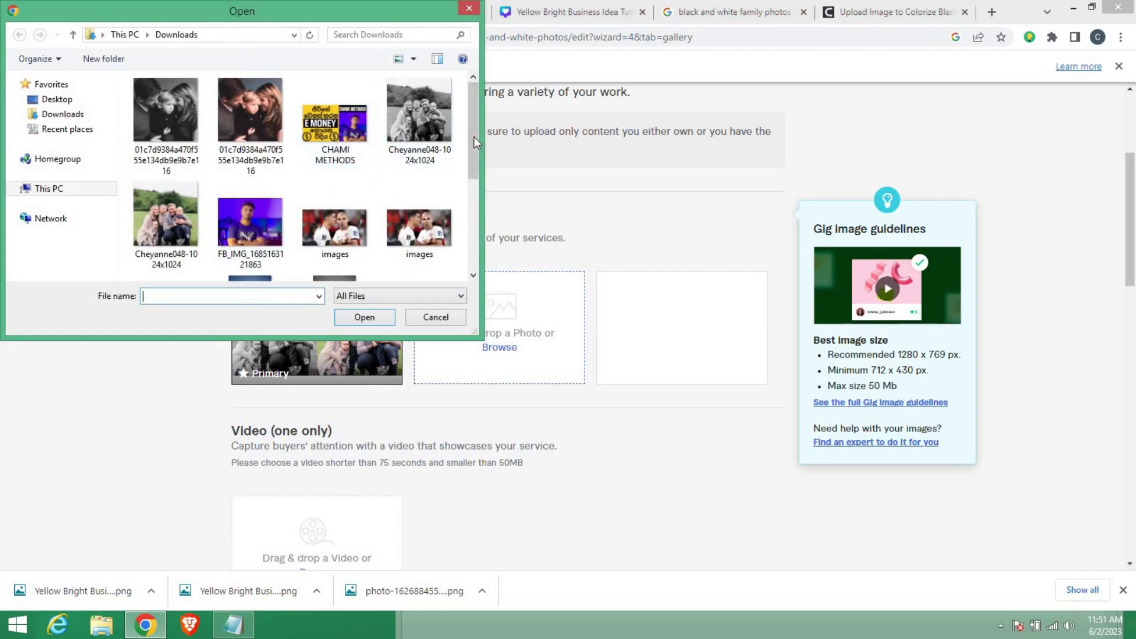
drag(474, 137, 474, 212)
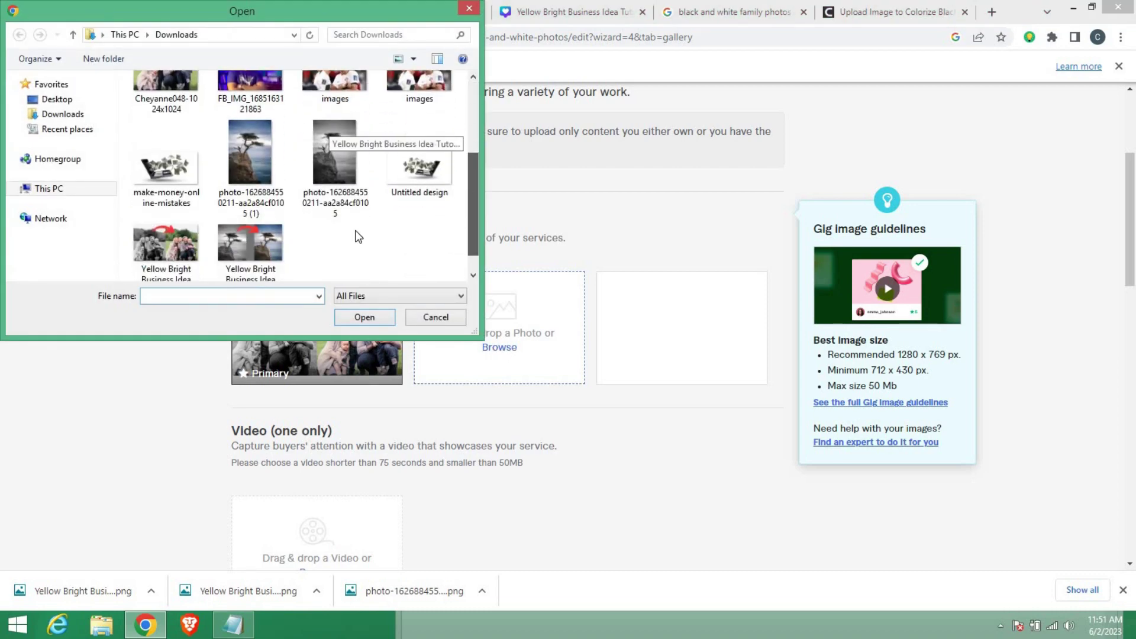
click(259, 261)
click(382, 317)
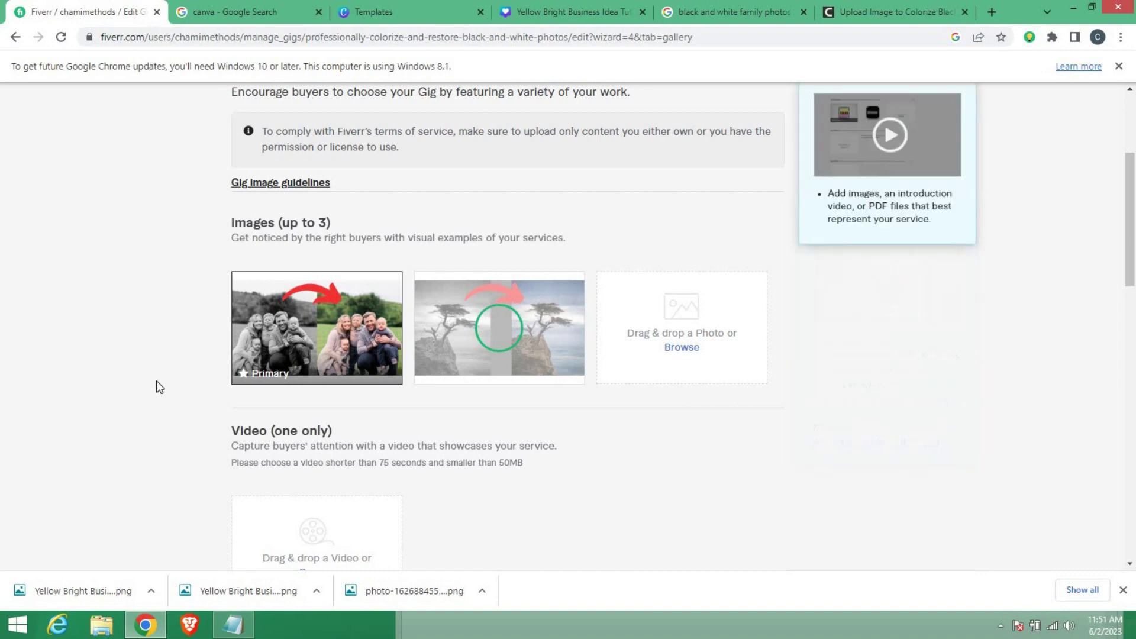
Step: Review the gallery's video and document sections down to the ownership declaration
scroll(168, 399, down, 2)
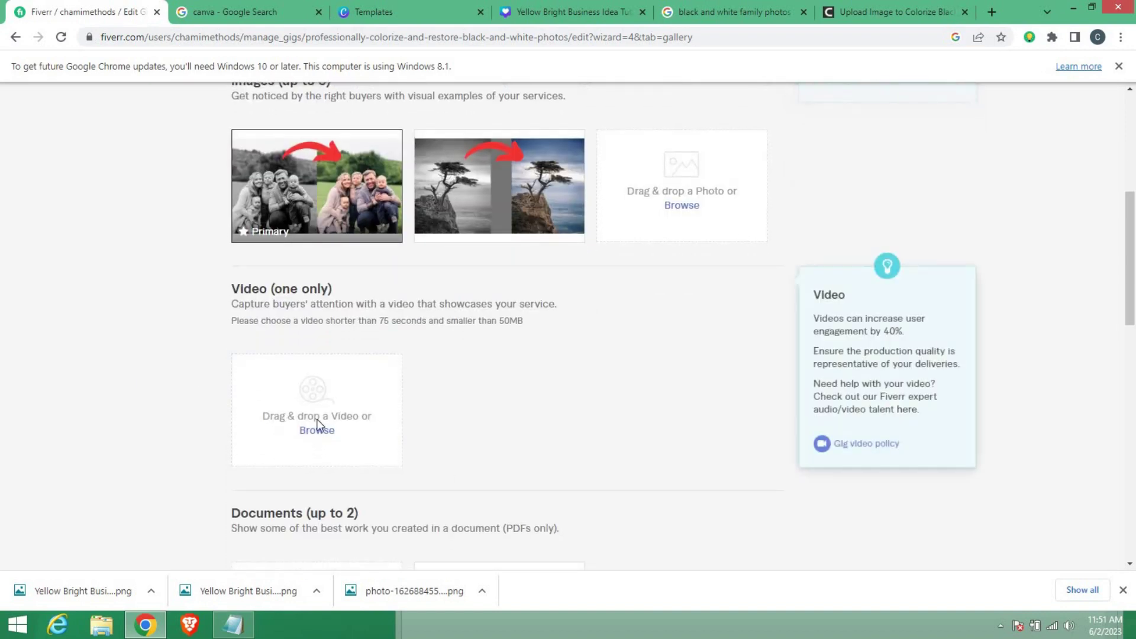
scroll(434, 461, down, 2)
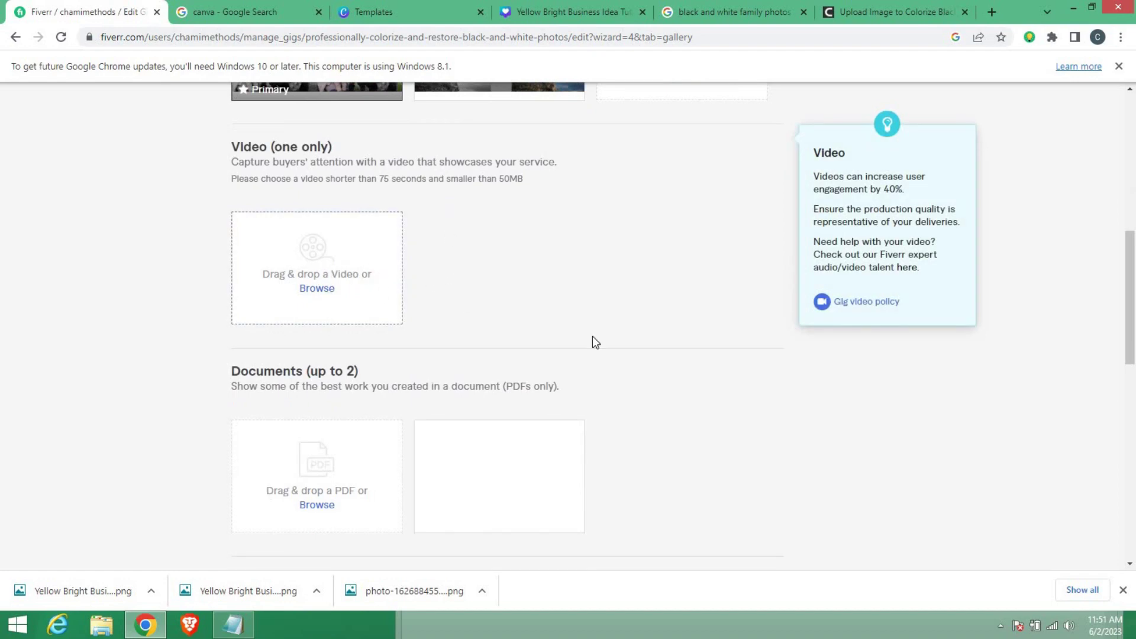
scroll(205, 295, down, 2)
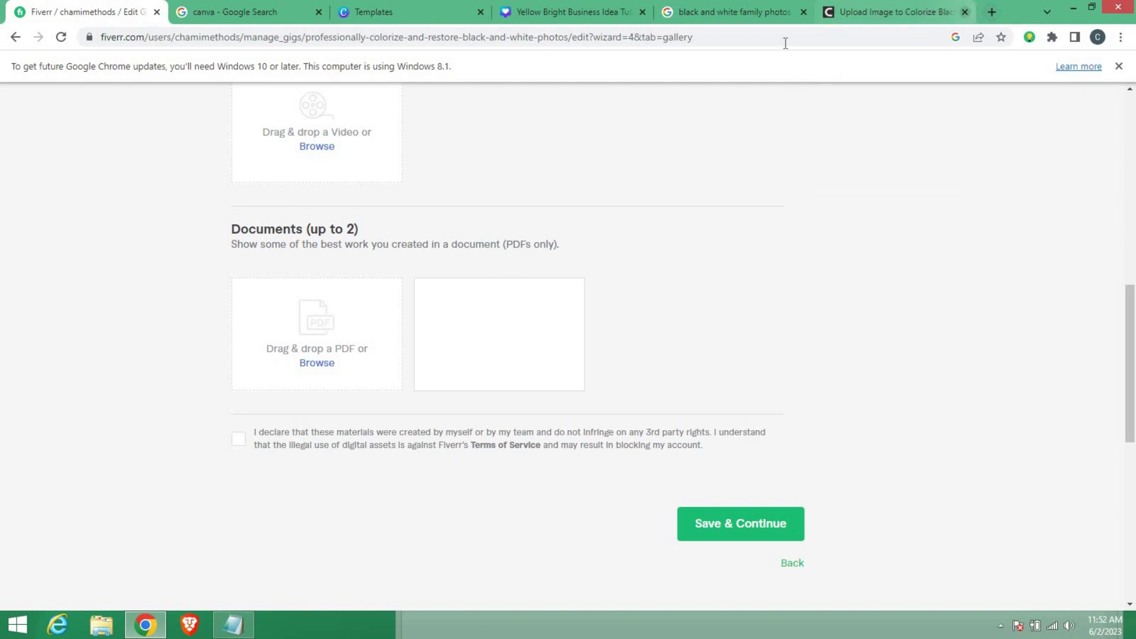
Step: Replace the photo colorizer page with a new browser tab and check the family thumbnail's file type in the Downloads folder
middle_click(896, 15)
click(872, 12)
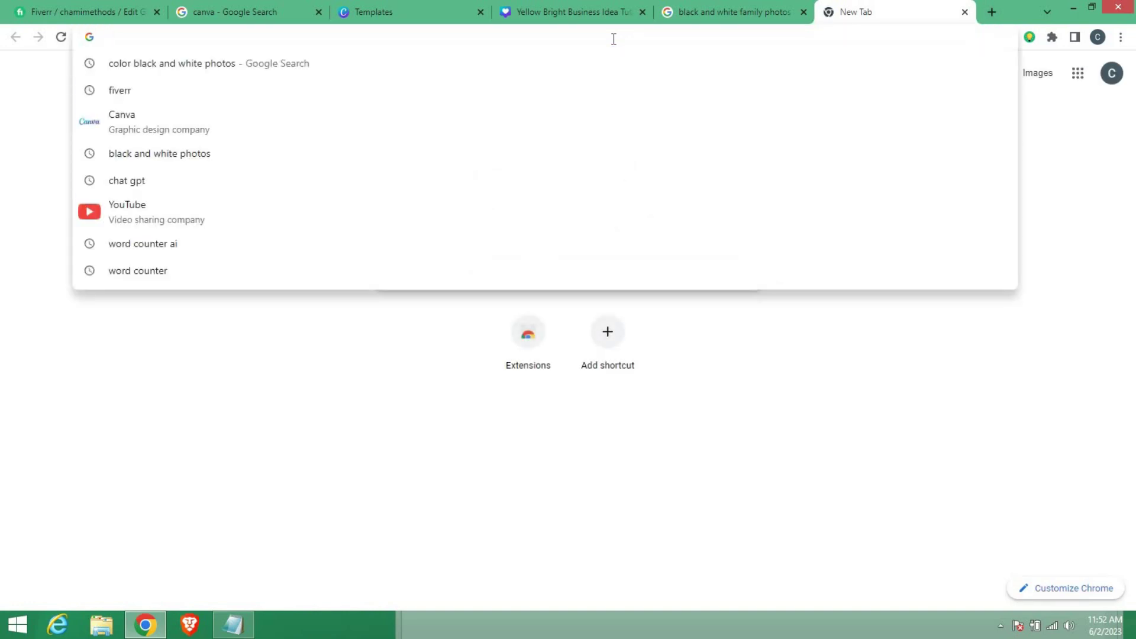
click(99, 629)
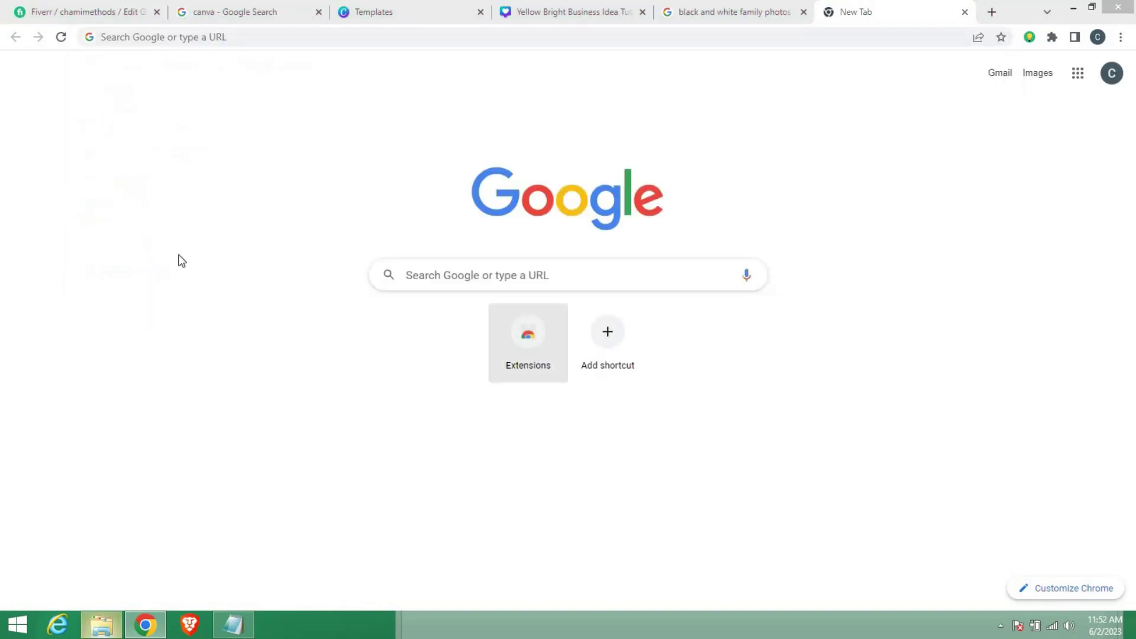
click(275, 217)
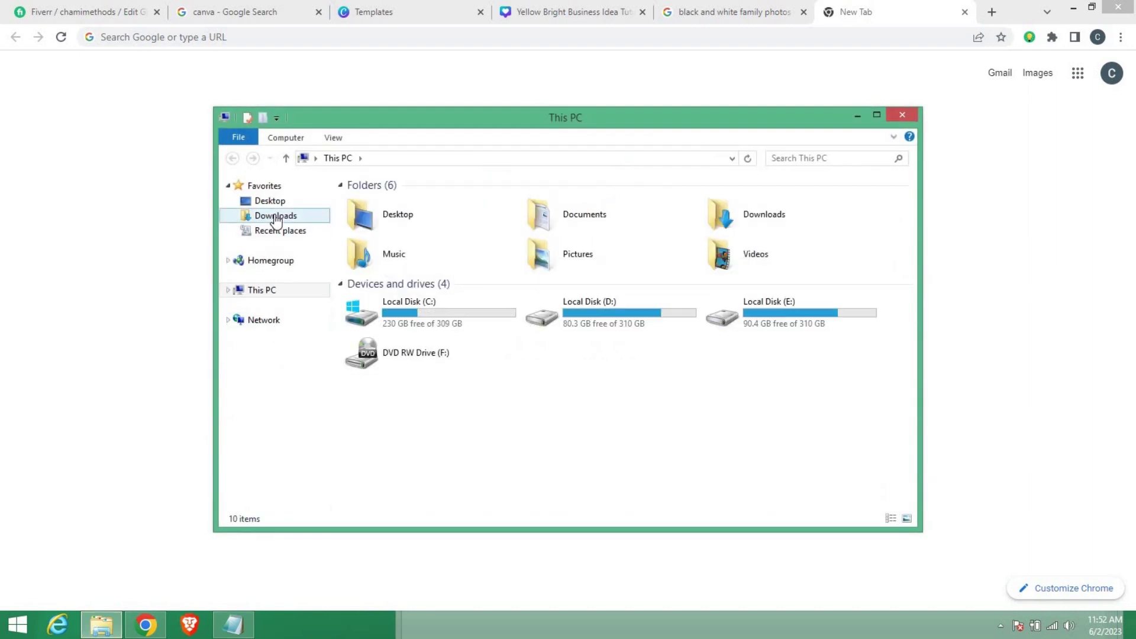
click(776, 356)
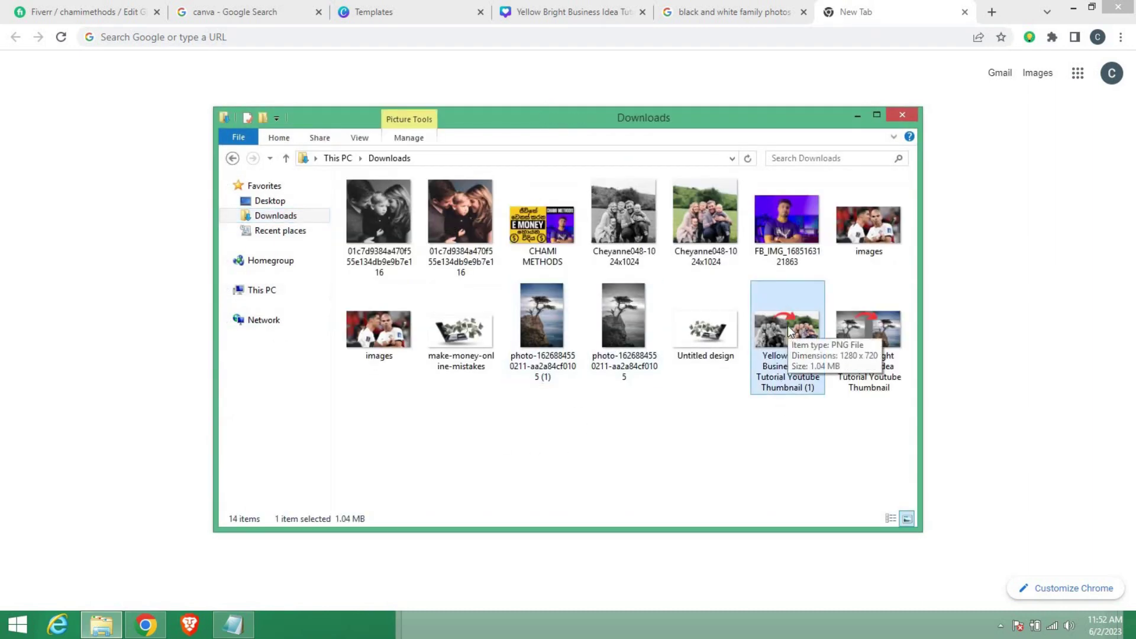
click(147, 626)
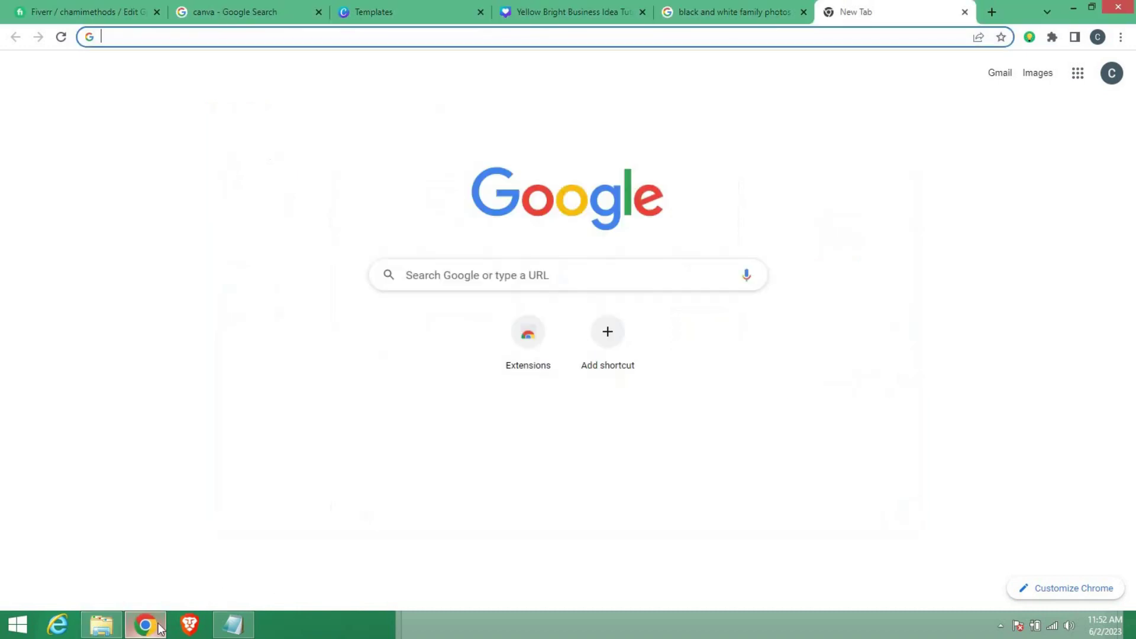
Step: Search Google for "PNJ to PDF" and open the Smallpdf result in a new tab
click(520, 283)
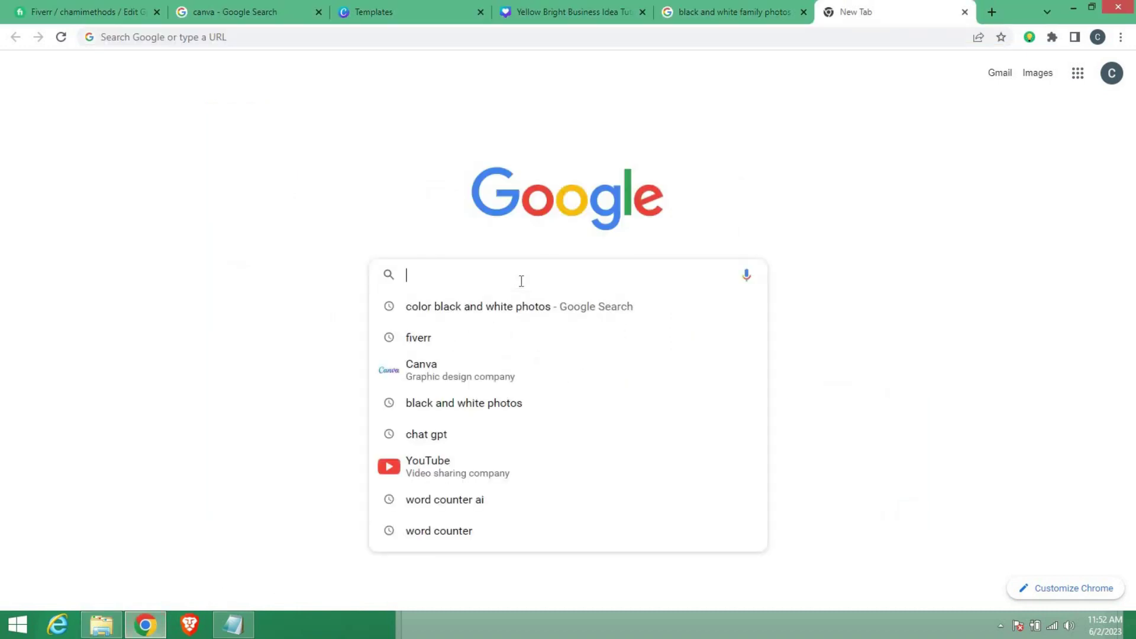
text(PNJ )
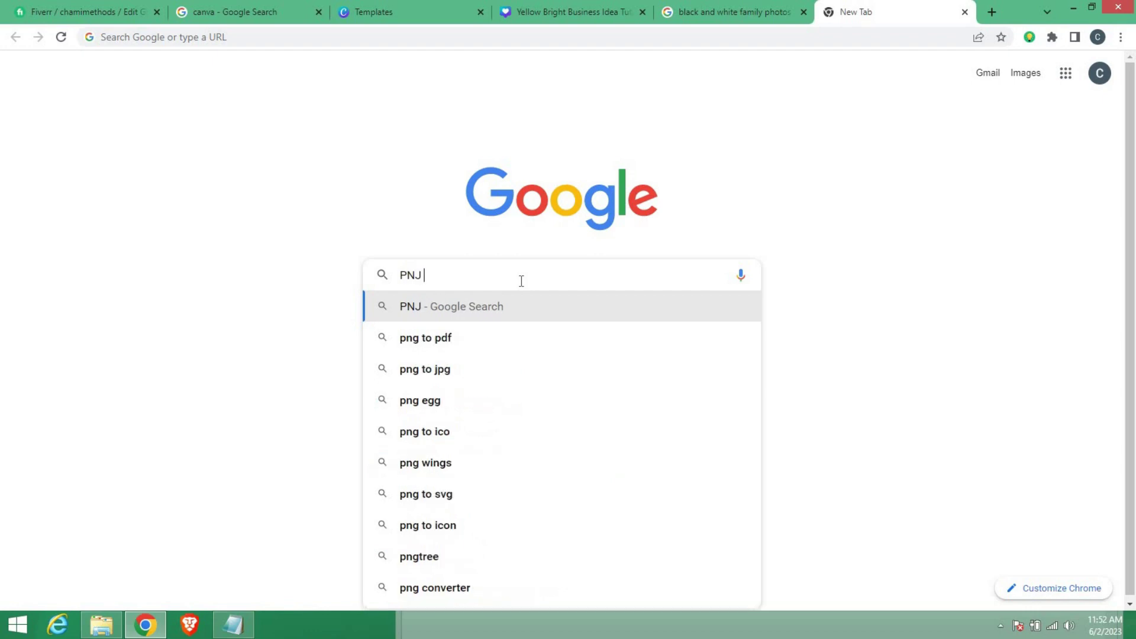
text(to PDF)
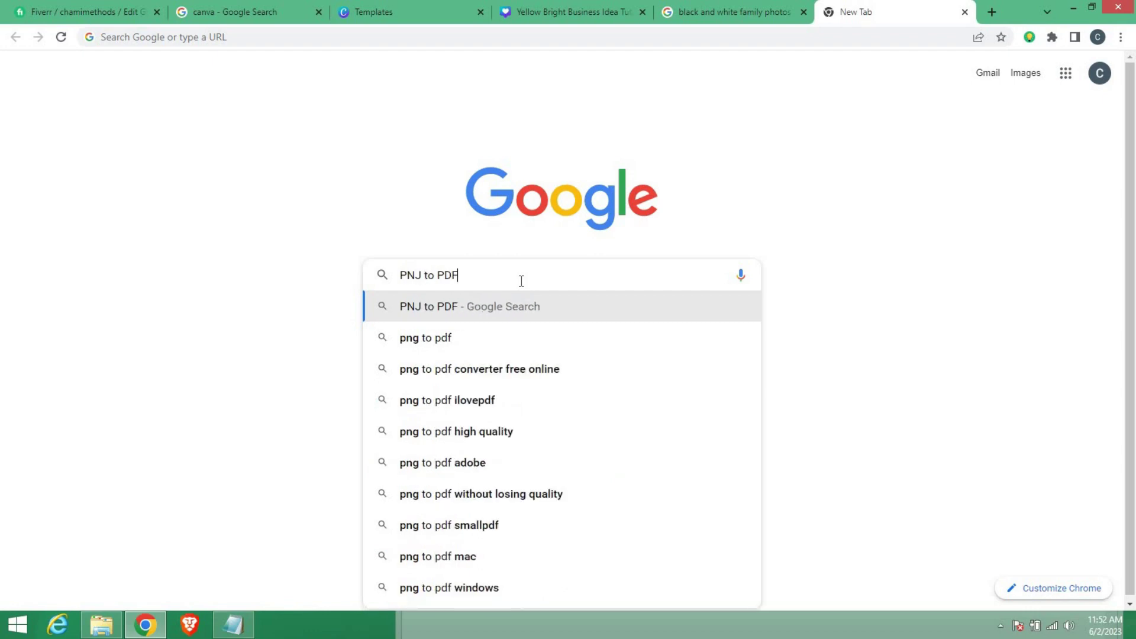
key(Return)
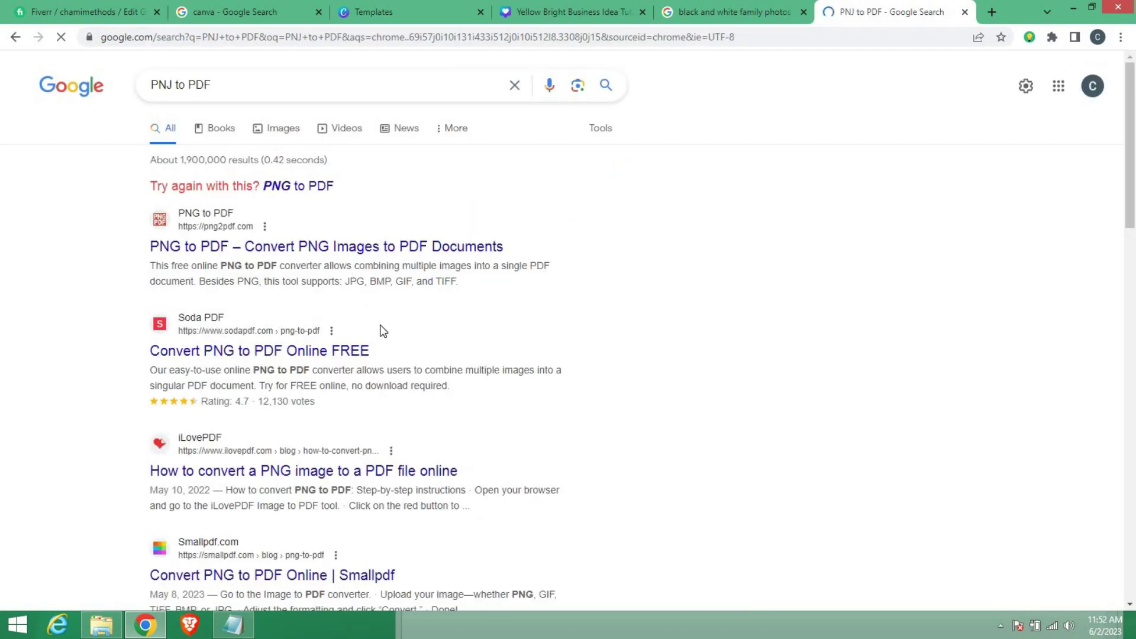
scroll(495, 389, down, 2)
right_click(234, 436)
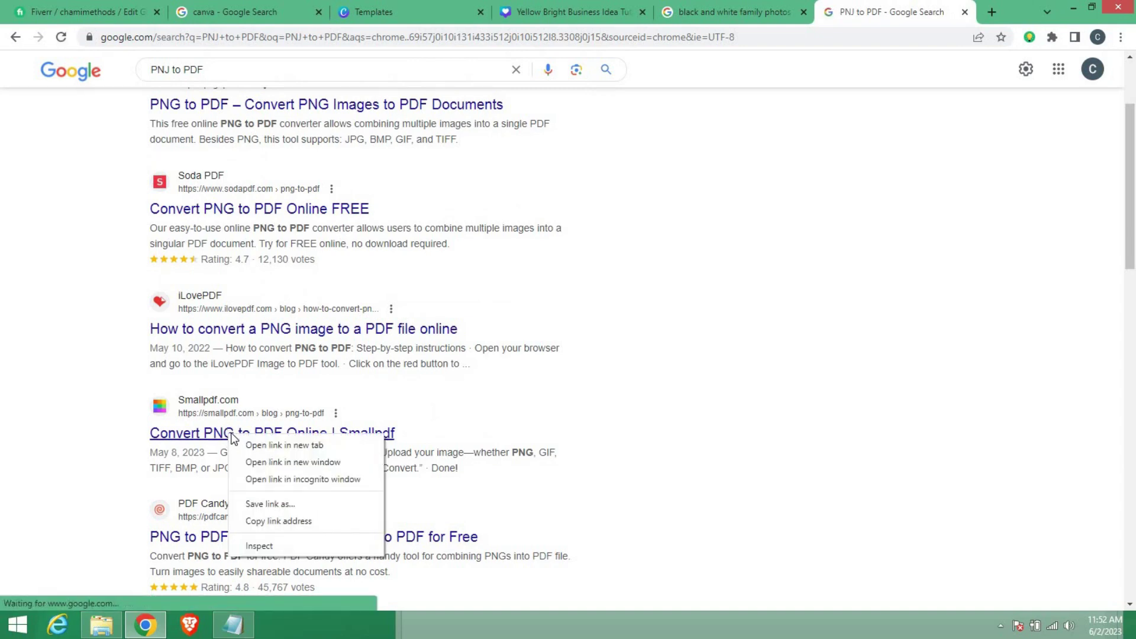
click(252, 445)
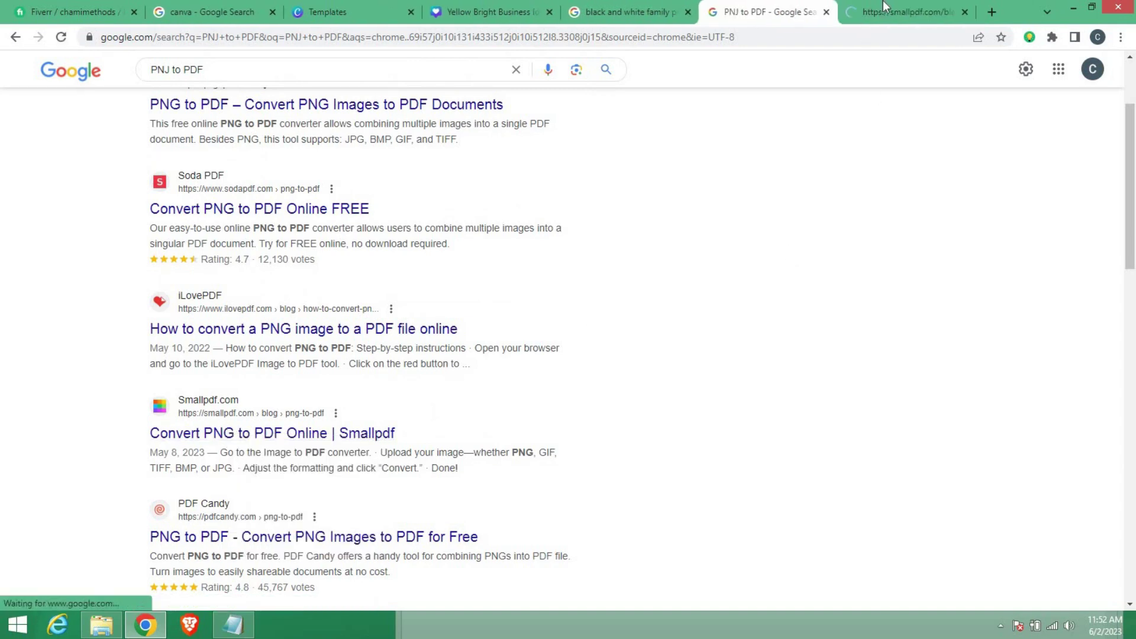
key(ctrl+Tab)
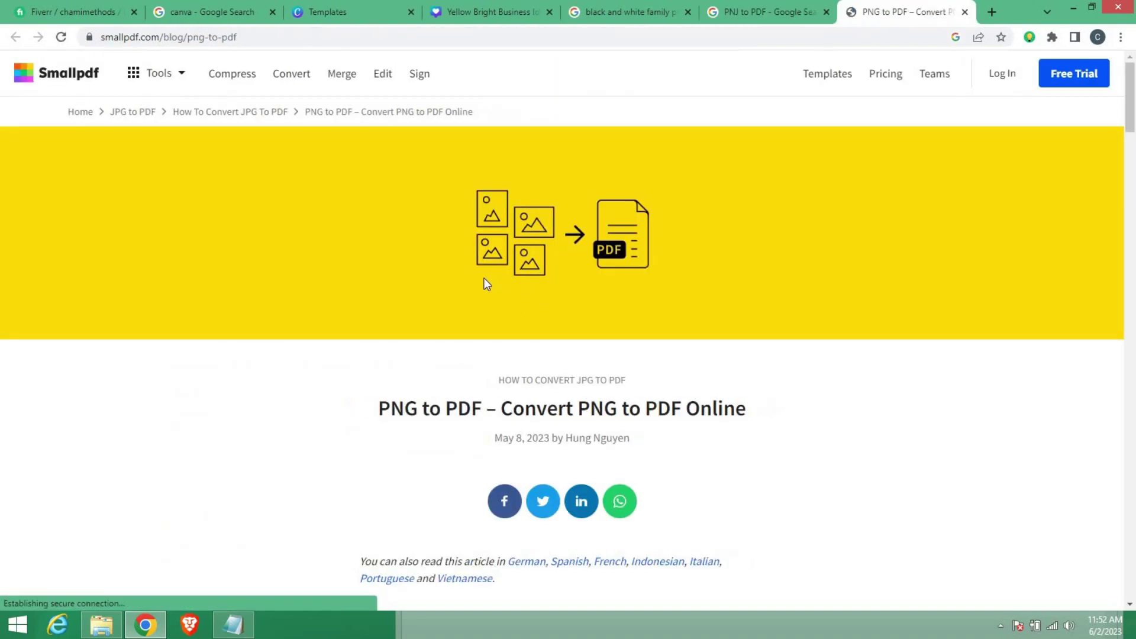
Step: Go to Smallpdf's image to PDF converter and load the family thumbnail "Yellow Bright Business Idea Tutorial Youtube Thumbnail (1)" from Downloads
scroll(362, 385, down, 14)
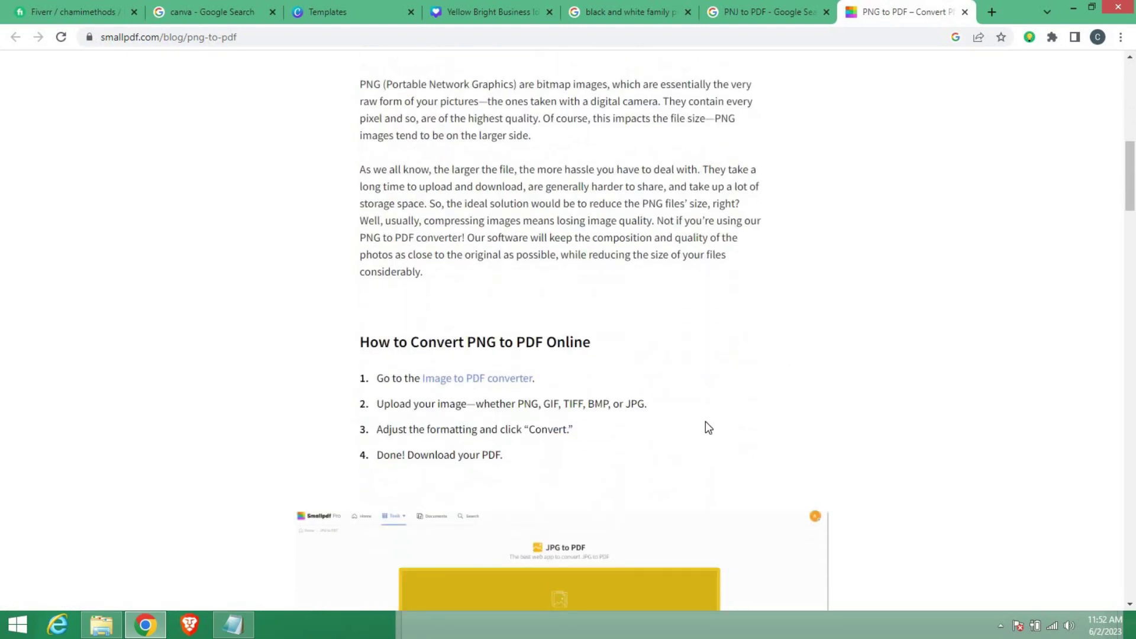
scroll(575, 413, down, 5)
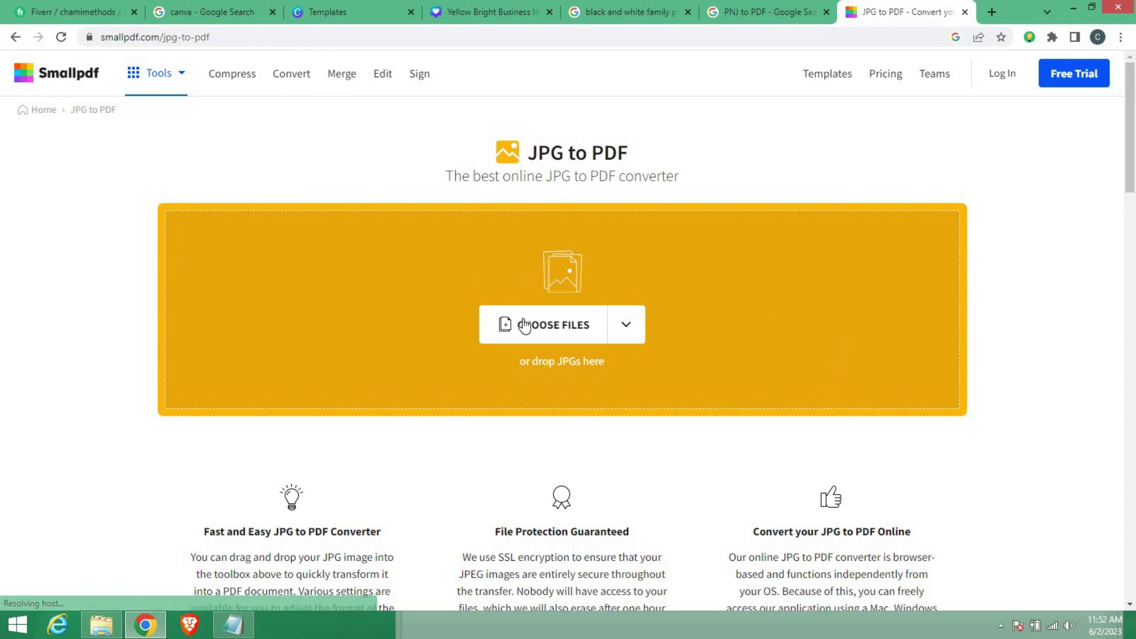
click(527, 325)
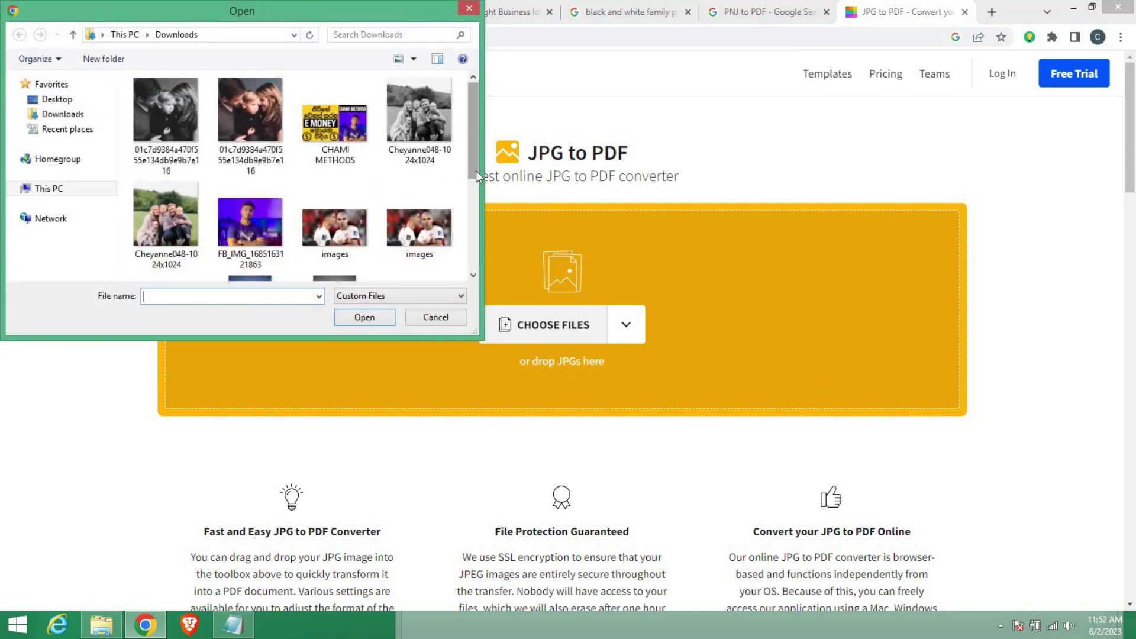
scroll(476, 195, down, 3)
click(189, 237)
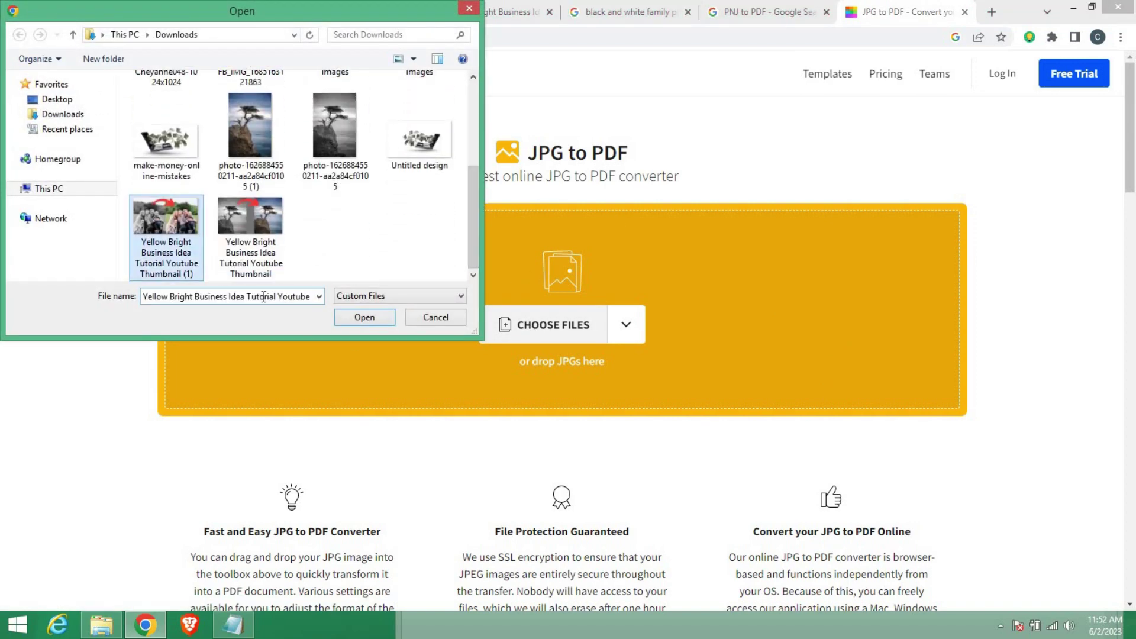
click(368, 315)
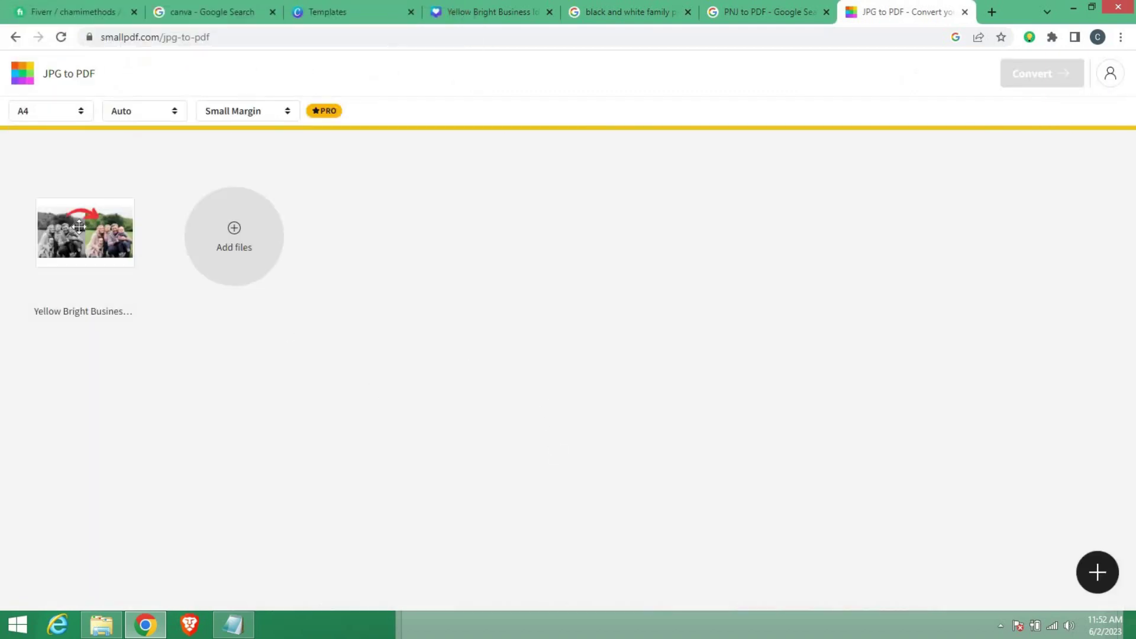
Step: Convert the family thumbnail to PDF with A4, Auto and Small Margin settings and download the file
mouse_move(104, 214)
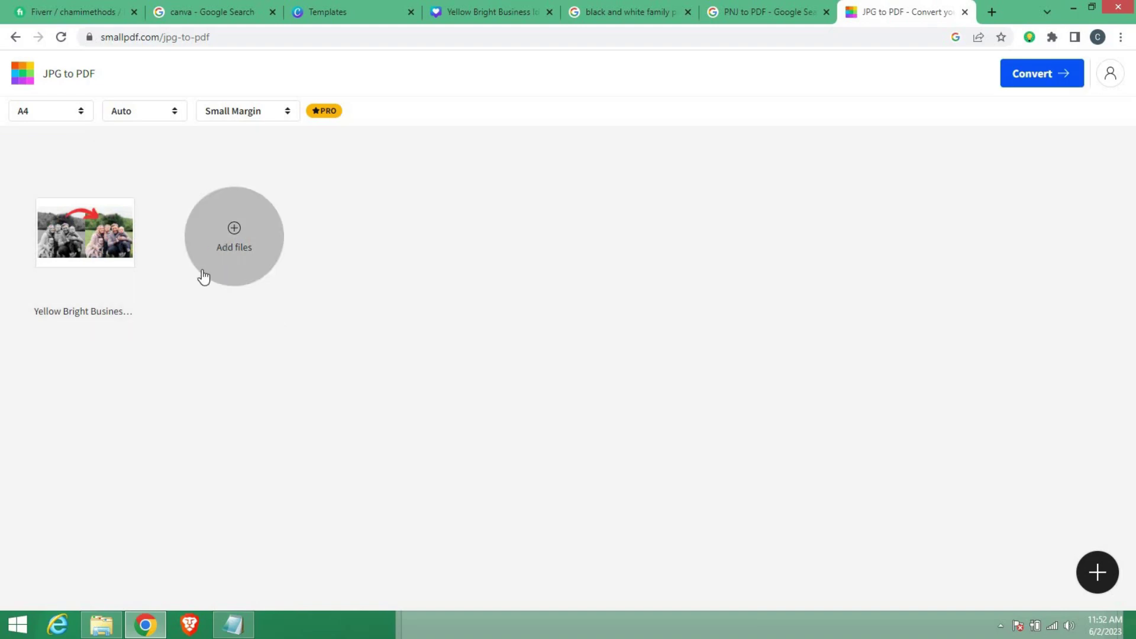
mouse_move(71, 245)
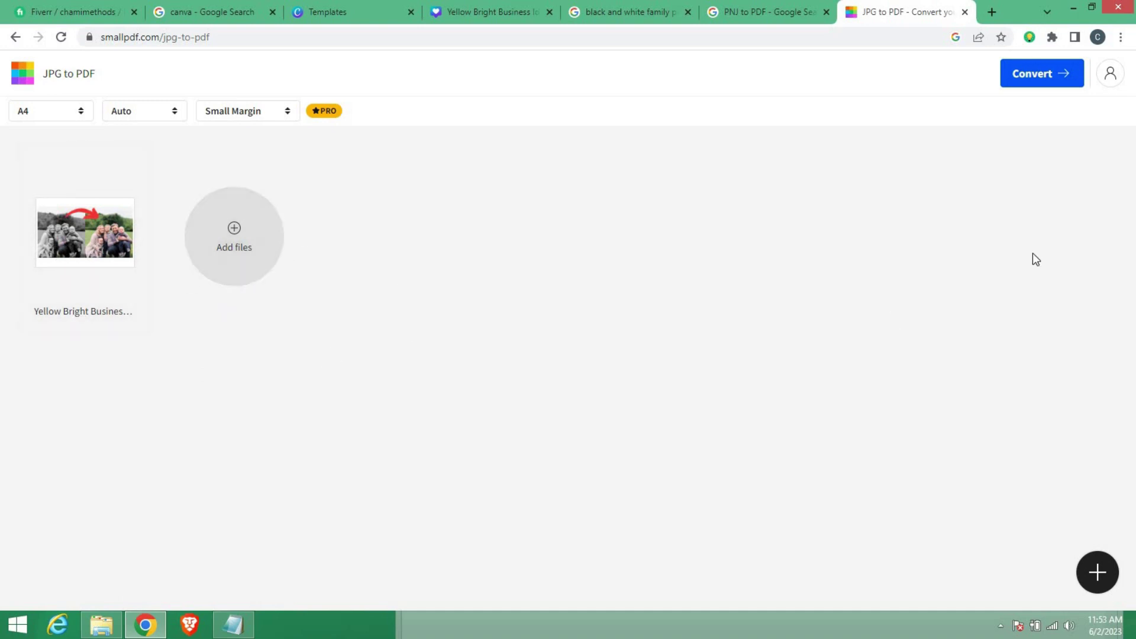
click(1055, 85)
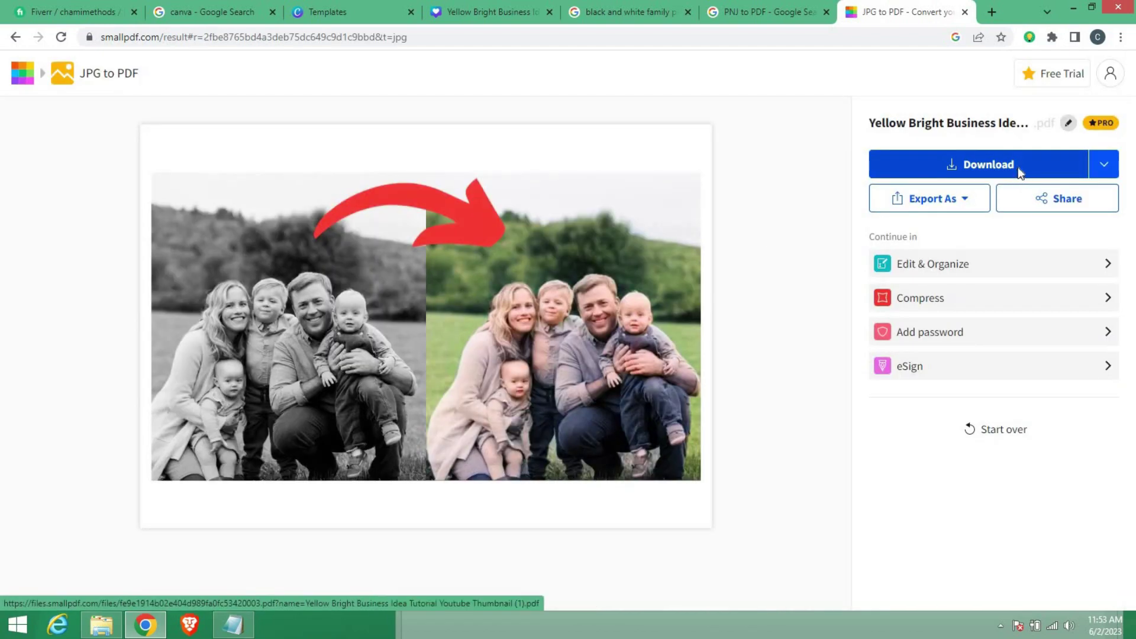
click(1018, 167)
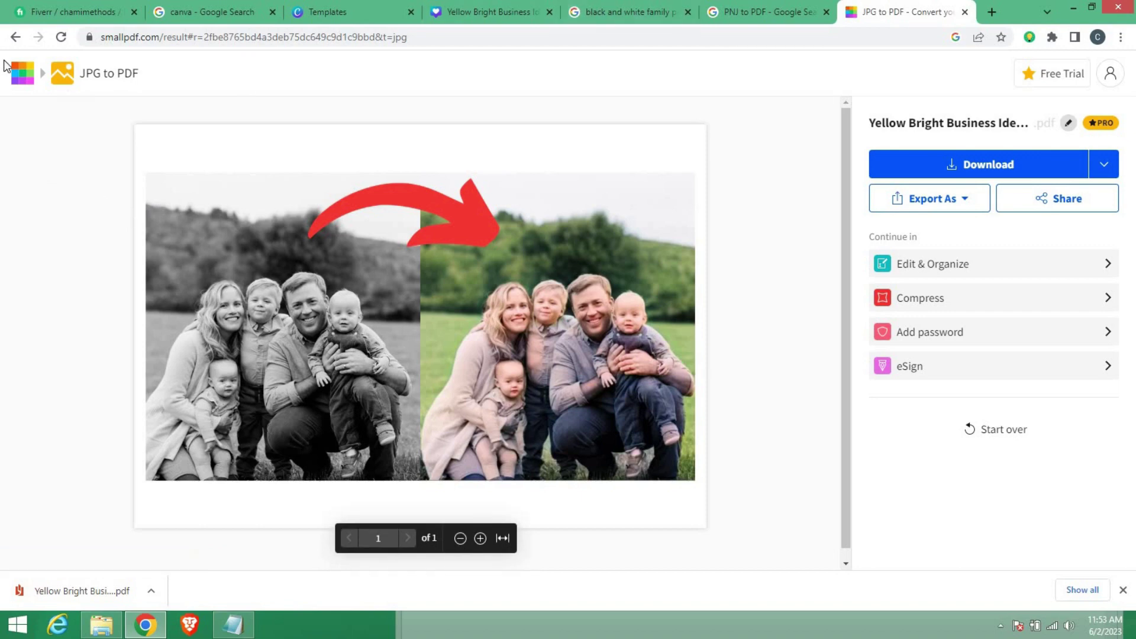
Step: Return to the converter, convert the tree thumbnail from Downloads to PDF, and download the file
click(14, 38)
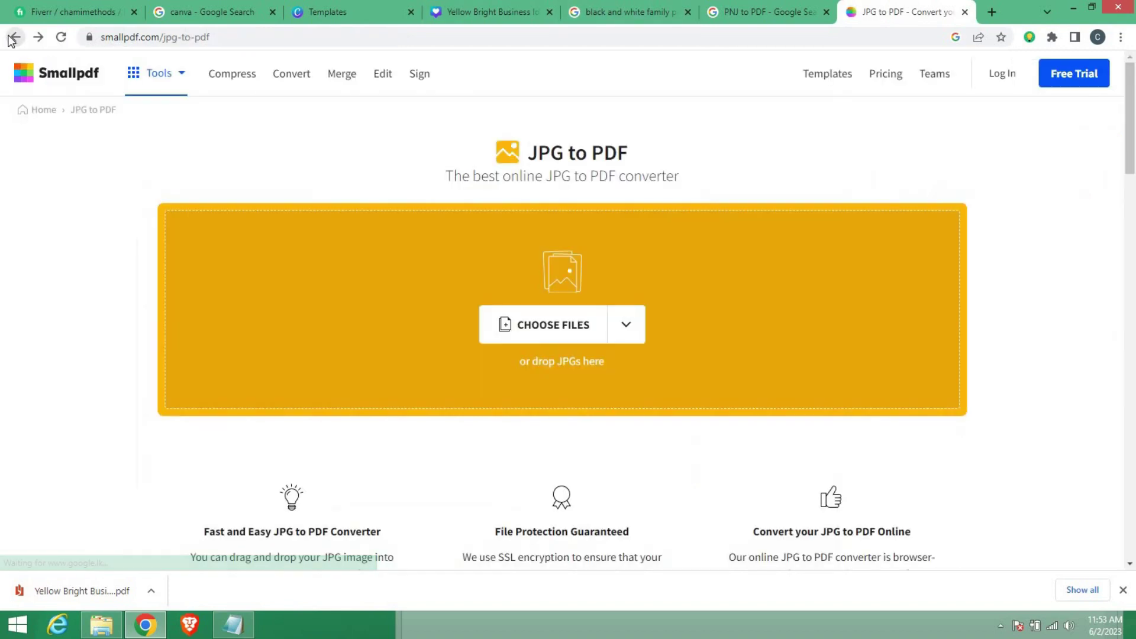
click(535, 332)
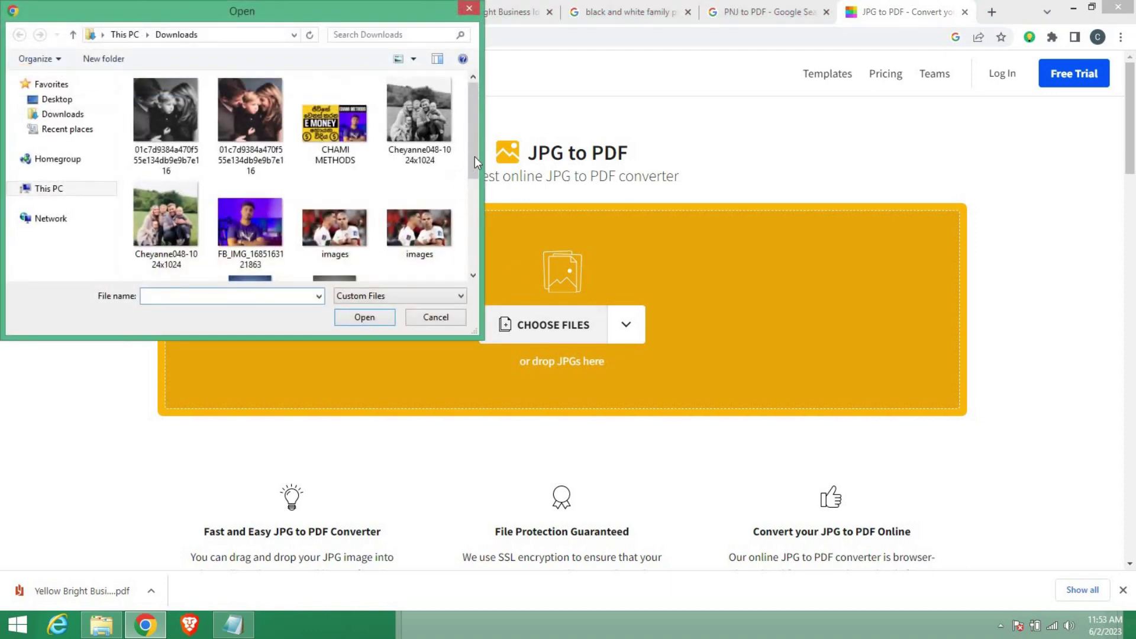
scroll(474, 156, down, 3)
click(251, 218)
click(359, 320)
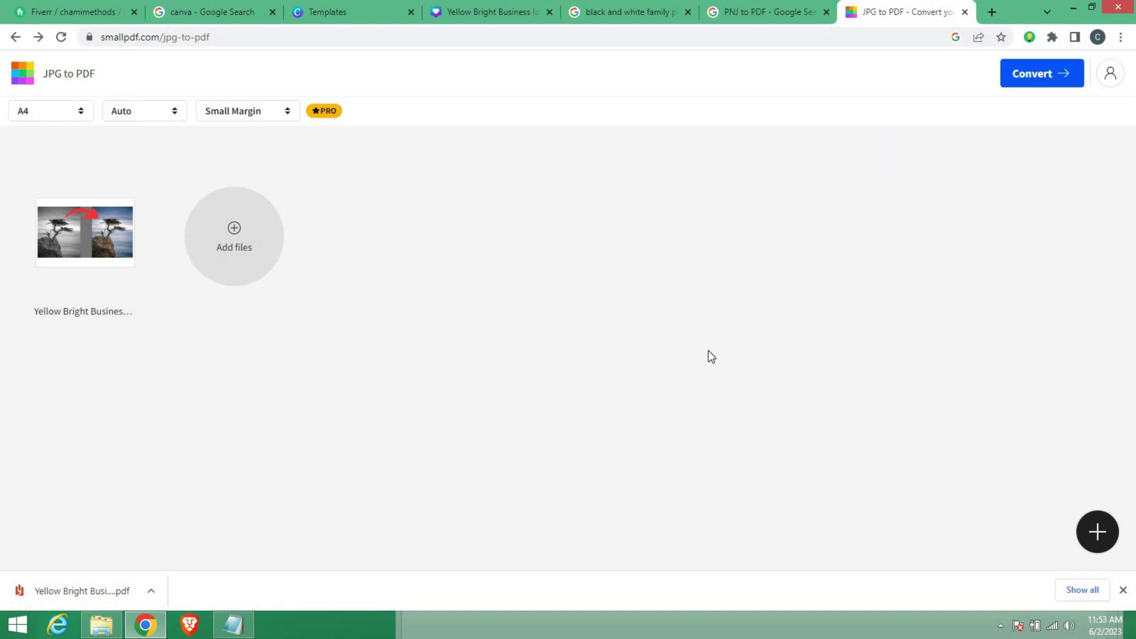
click(1032, 76)
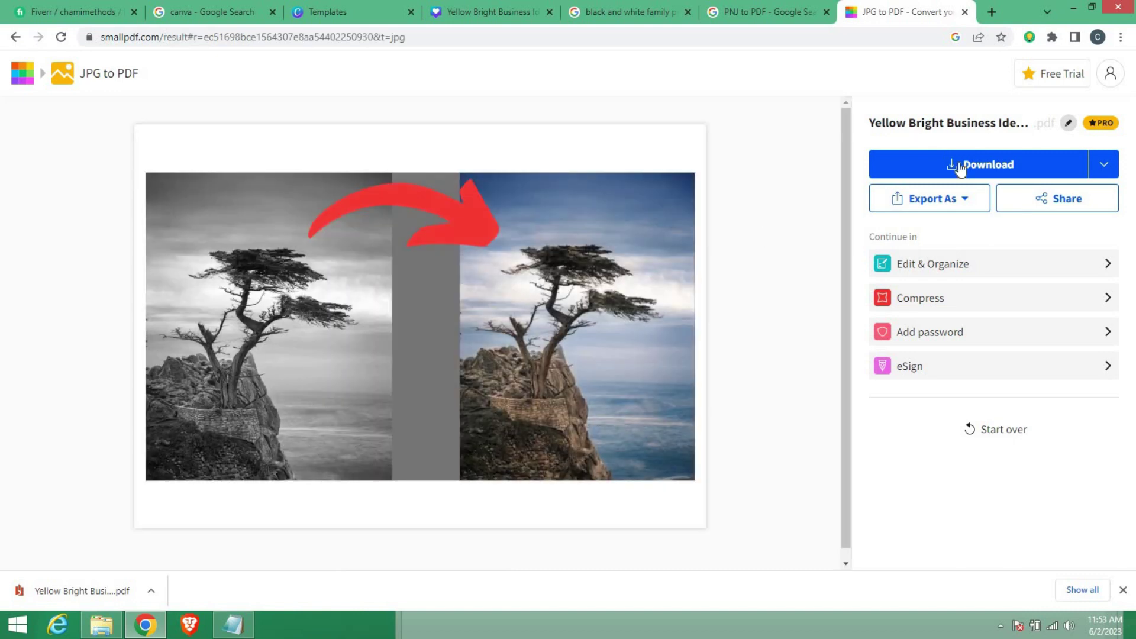
click(999, 165)
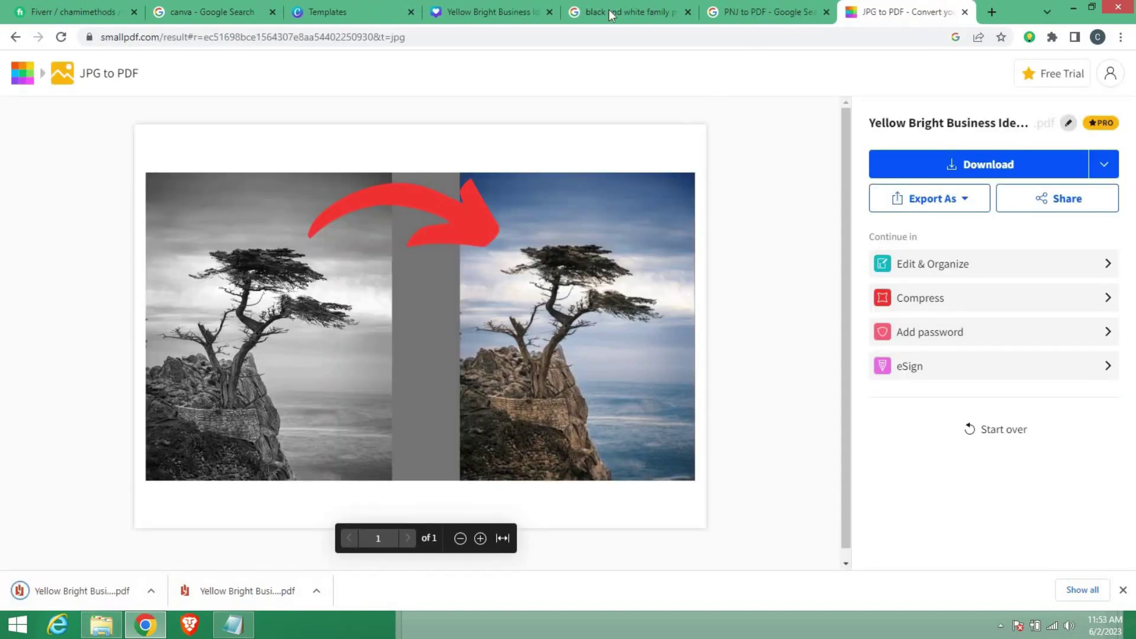
Step: Switch to the Fiverr gig gallery and upload the tree thumbnail PDF from Downloads as the first document
click(74, 12)
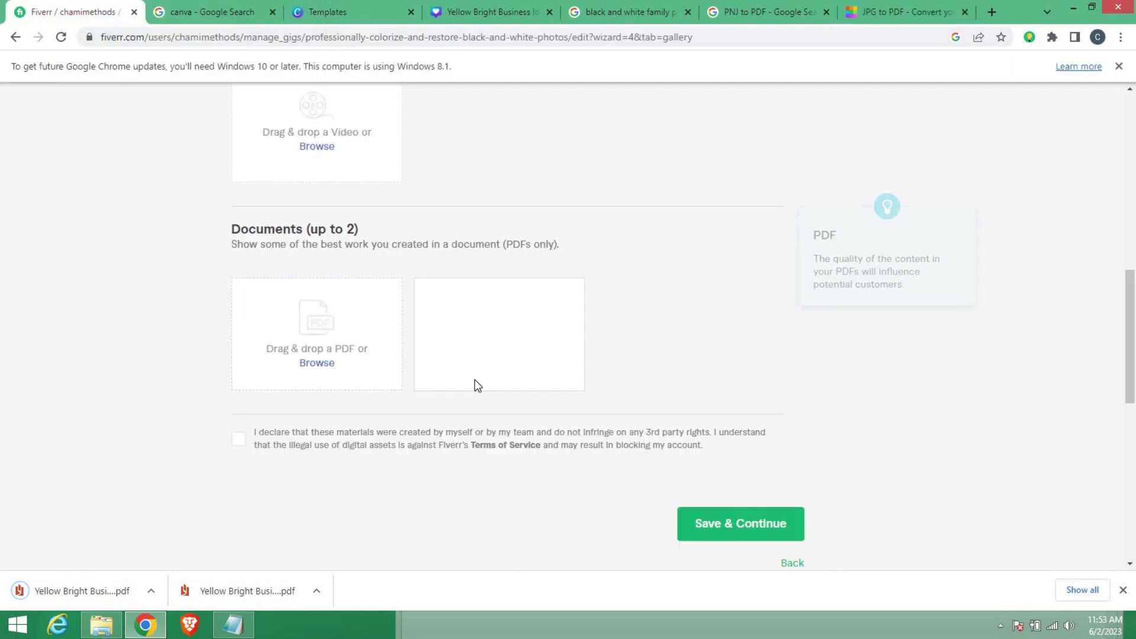
click(316, 363)
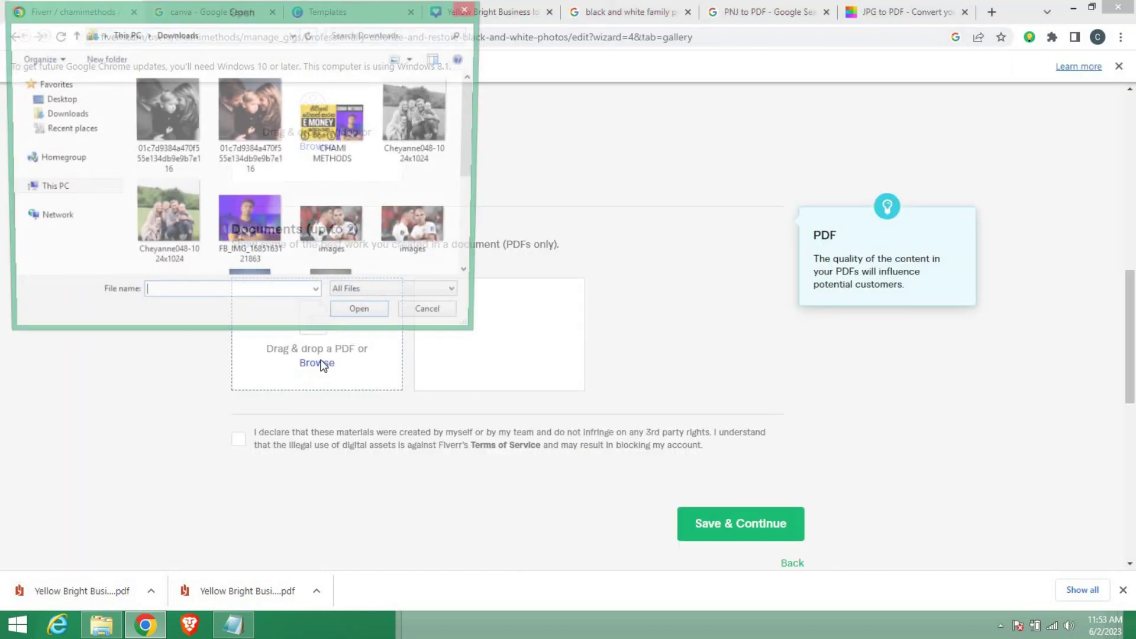
drag(475, 164, 469, 276)
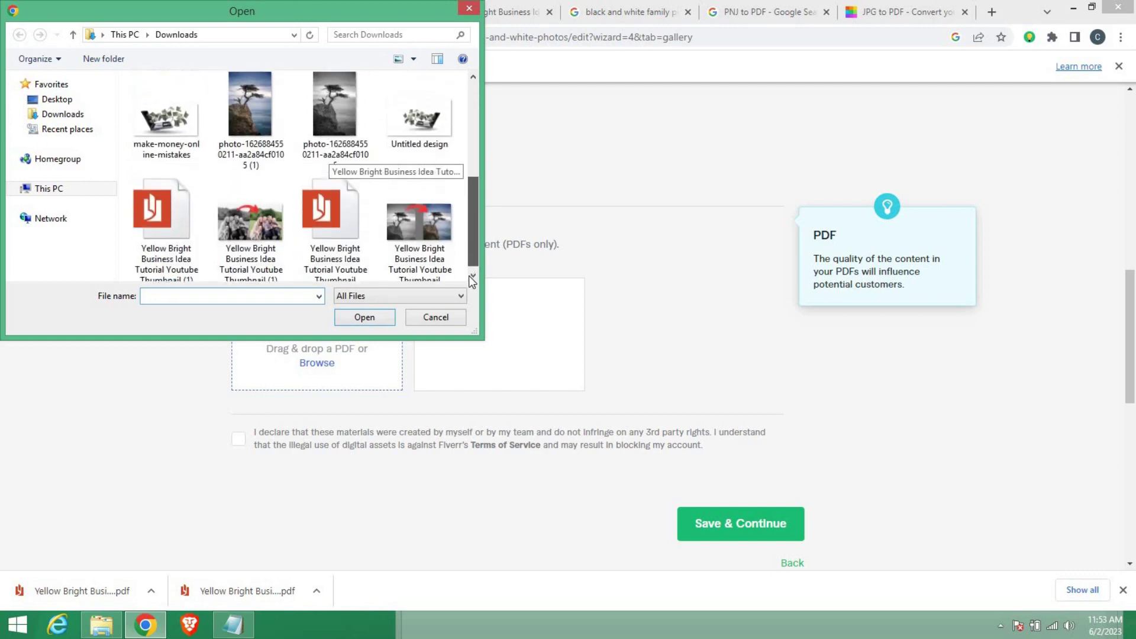
click(337, 230)
click(365, 317)
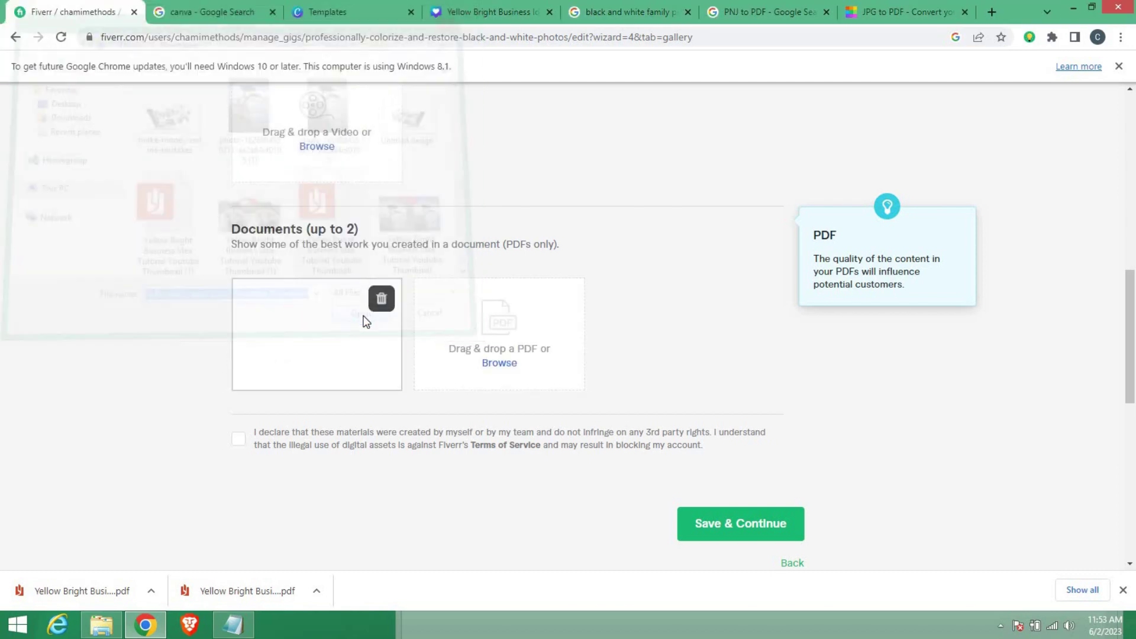
Step: Upload the family thumbnail PDF "Yellow Bright Business Idea Tutorial Youtube Thumbnail (1)" from Downloads as the second gig document
click(497, 363)
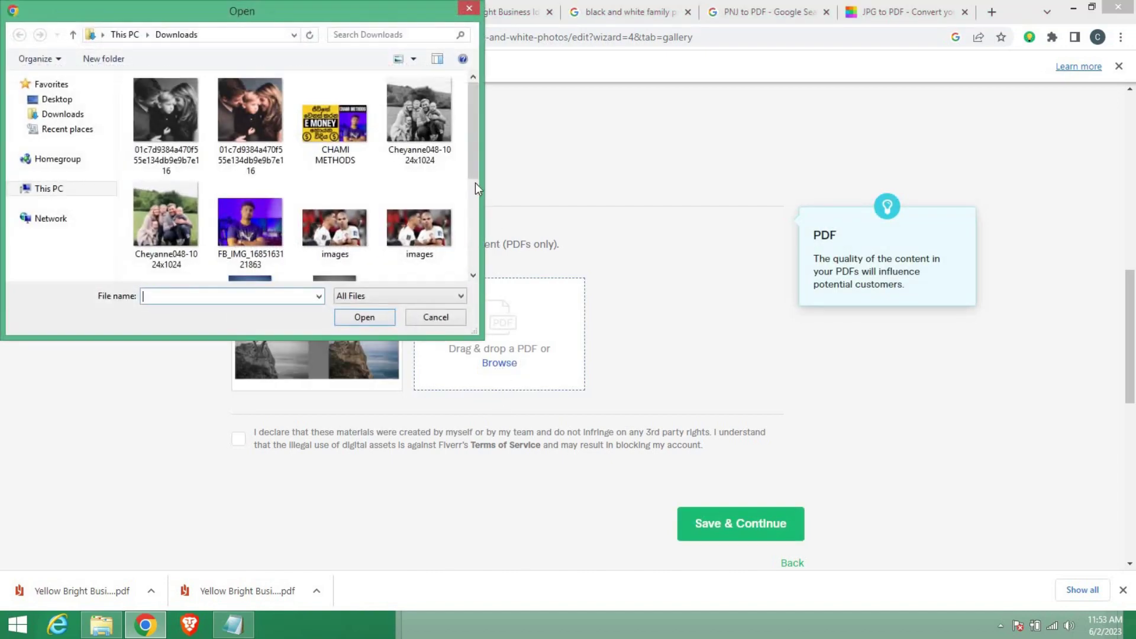
click(470, 272)
scroll(469, 269, down, 3)
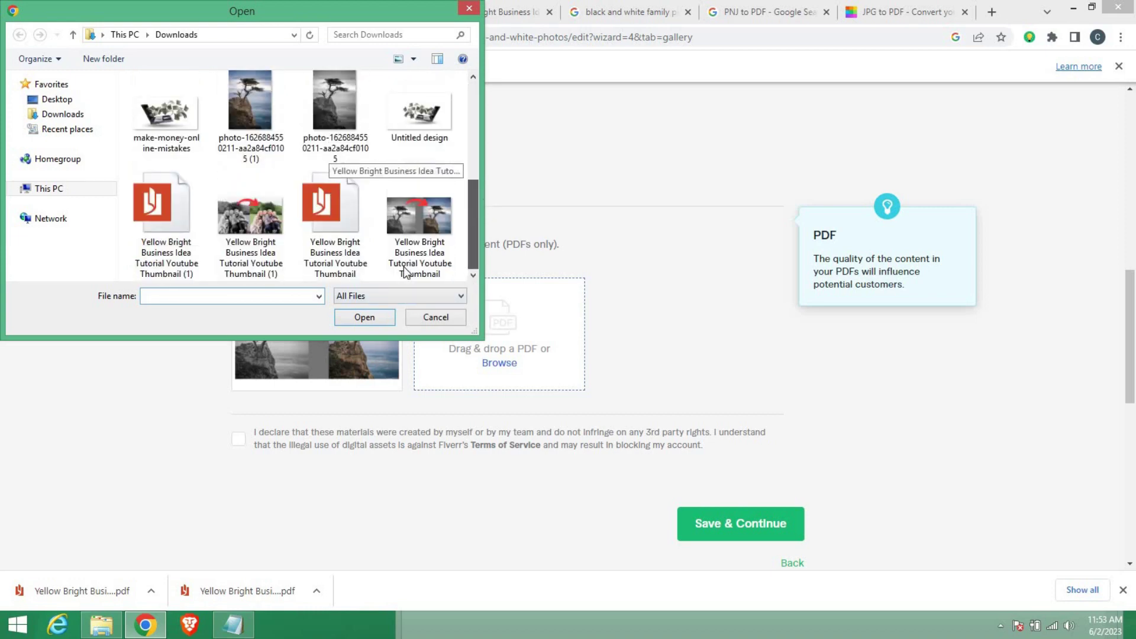
click(194, 212)
click(346, 320)
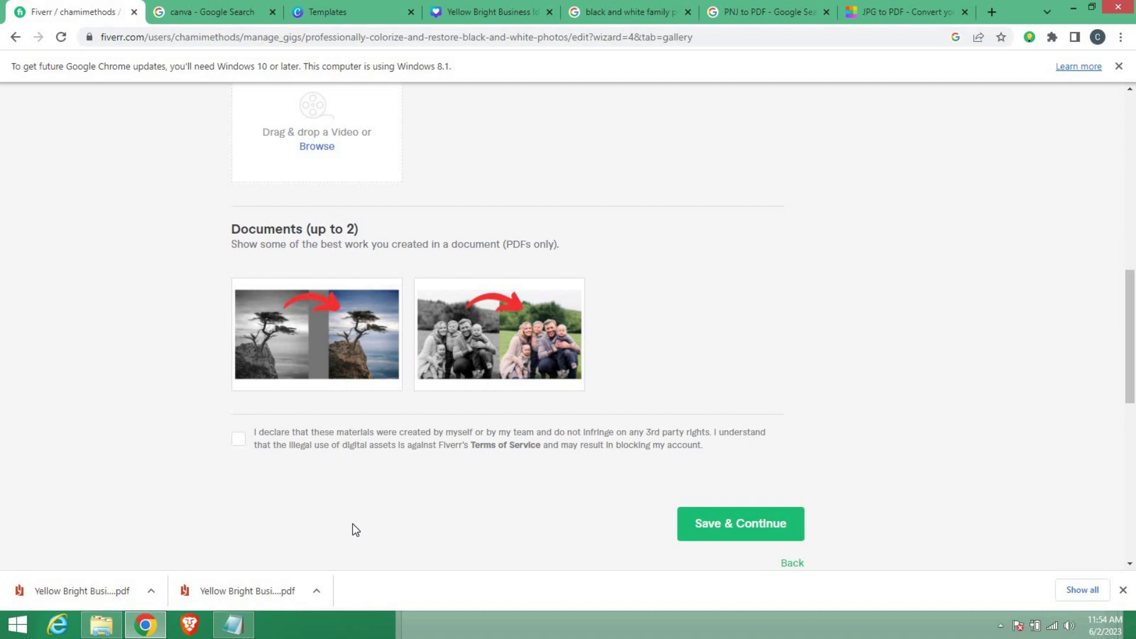
mouse_move(322, 325)
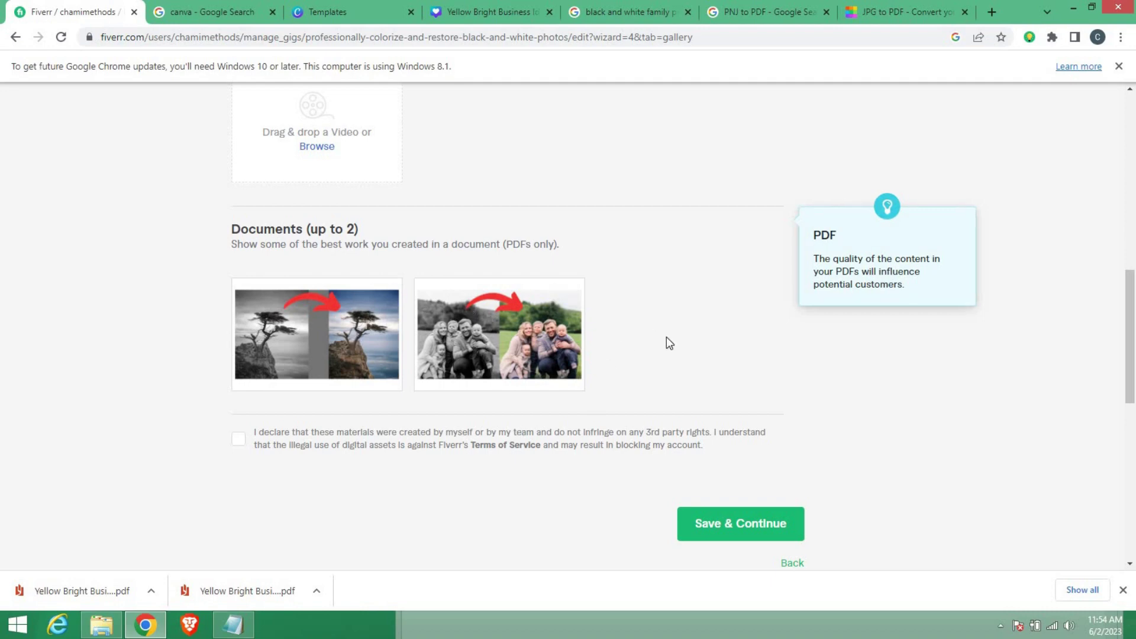
scroll(674, 336, up, 5)
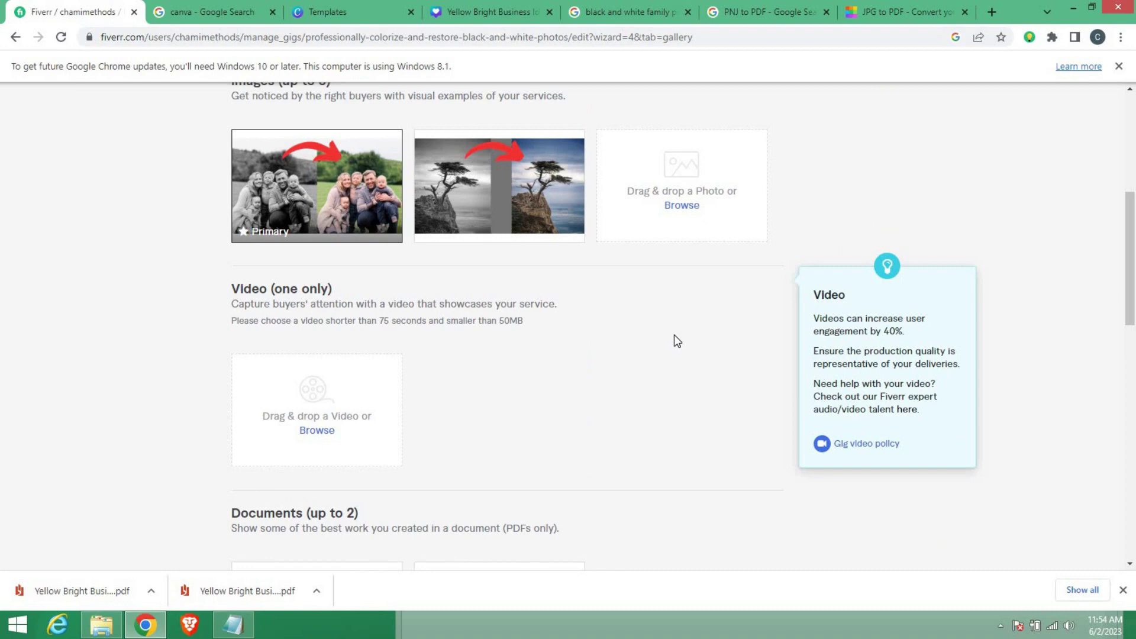
Step: Review the uploaded gallery images and documents, accept the materials ownership declaration, and save the gallery to continue to publishing
scroll(673, 335, up, 1)
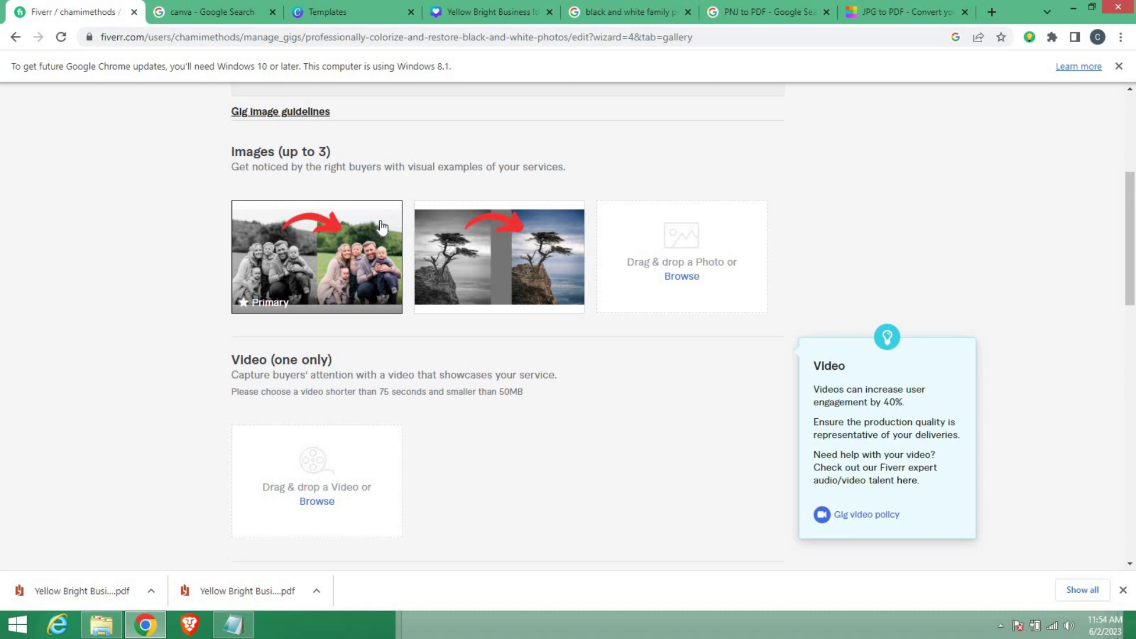
mouse_move(278, 245)
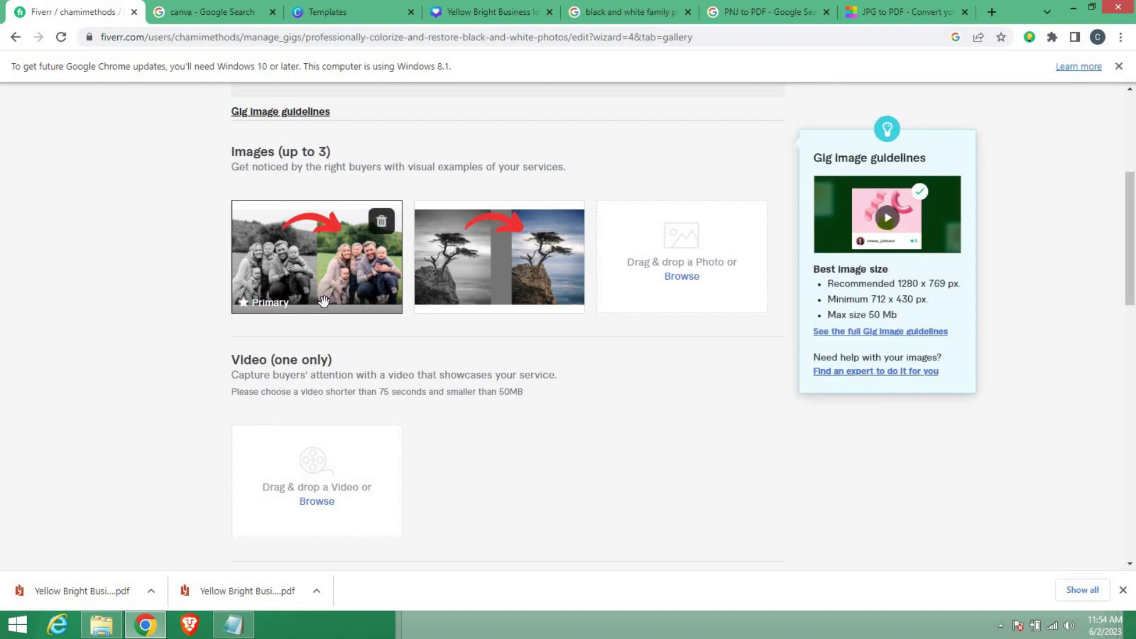
scroll(314, 296, up, 2)
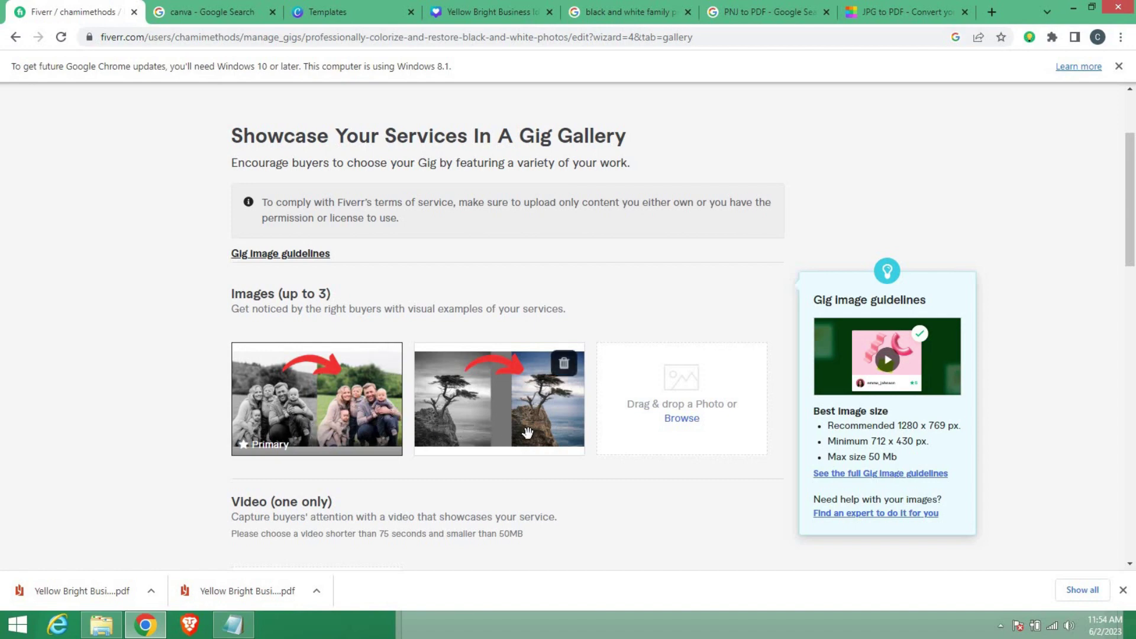
scroll(542, 432, down, 9)
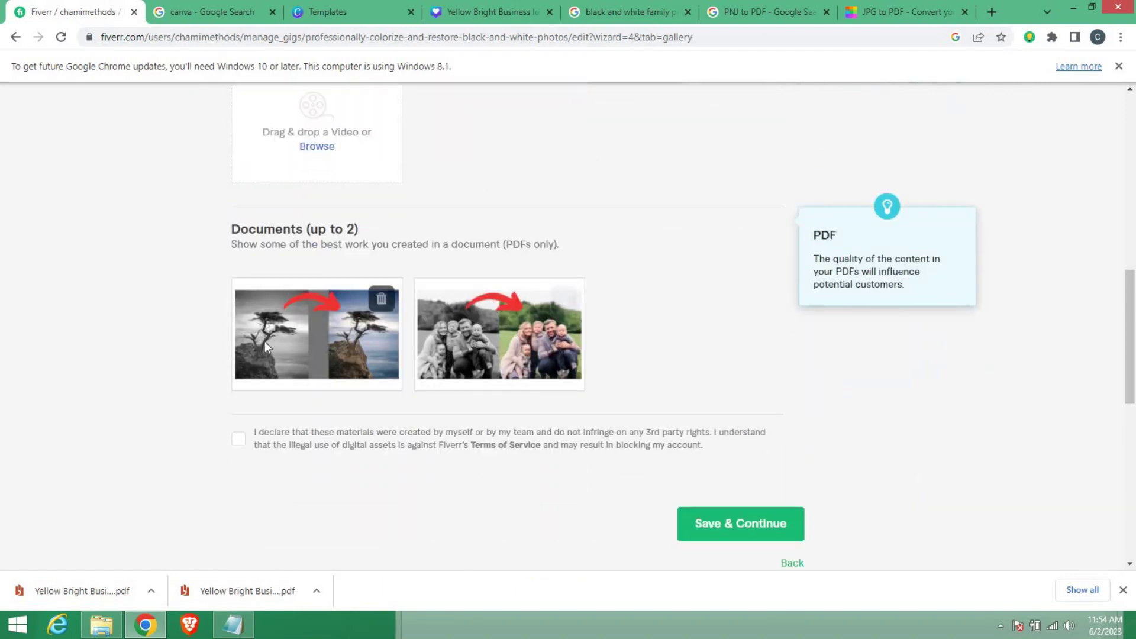
click(239, 441)
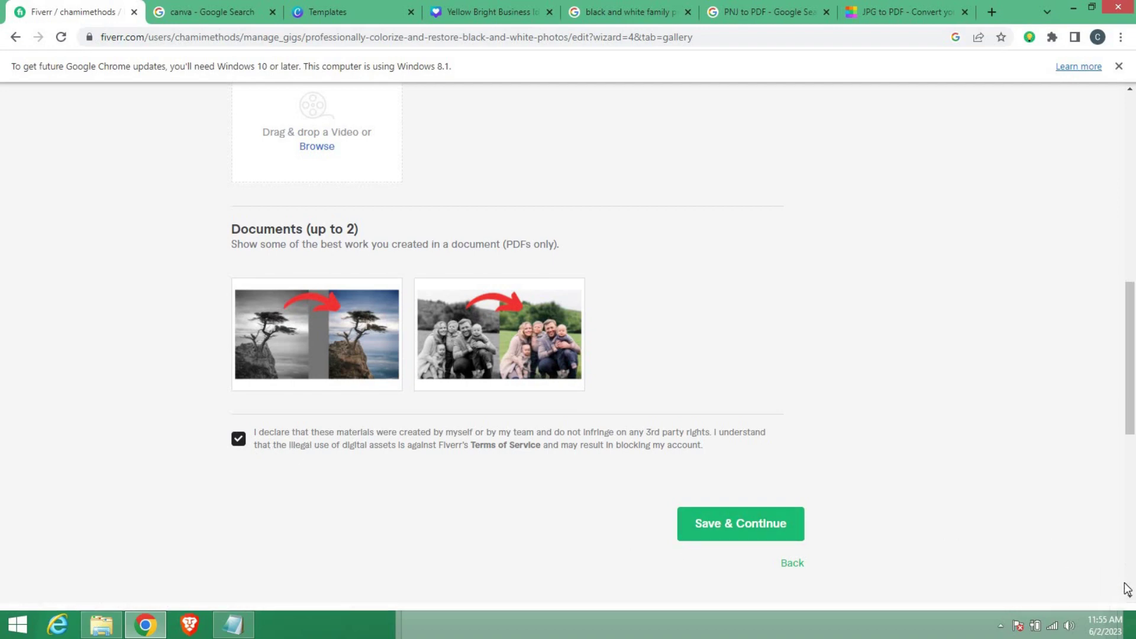
click(1123, 590)
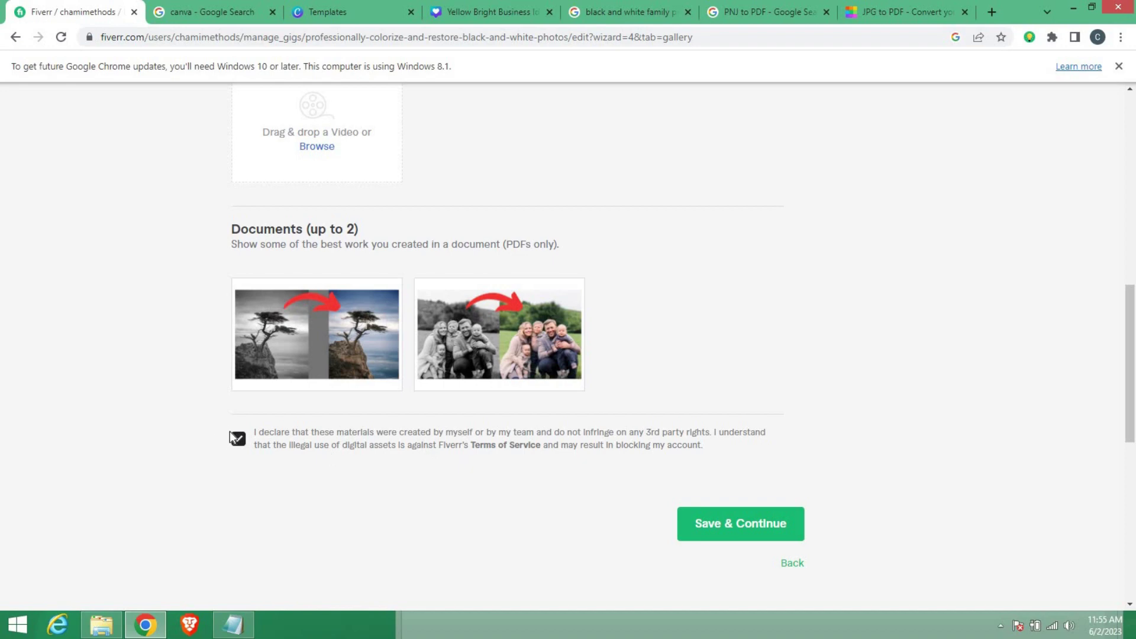
click(737, 532)
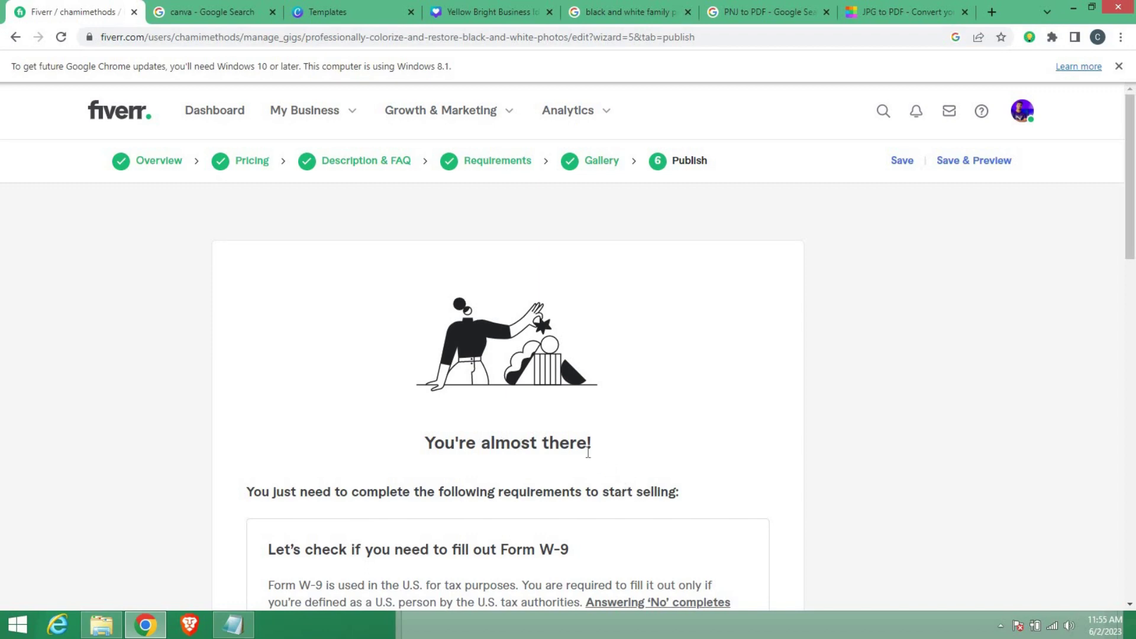
Step: Answer No to the Form W-9 question about being a U.S. person, save it, and close the confirmation
scroll(195, 401, down, 5)
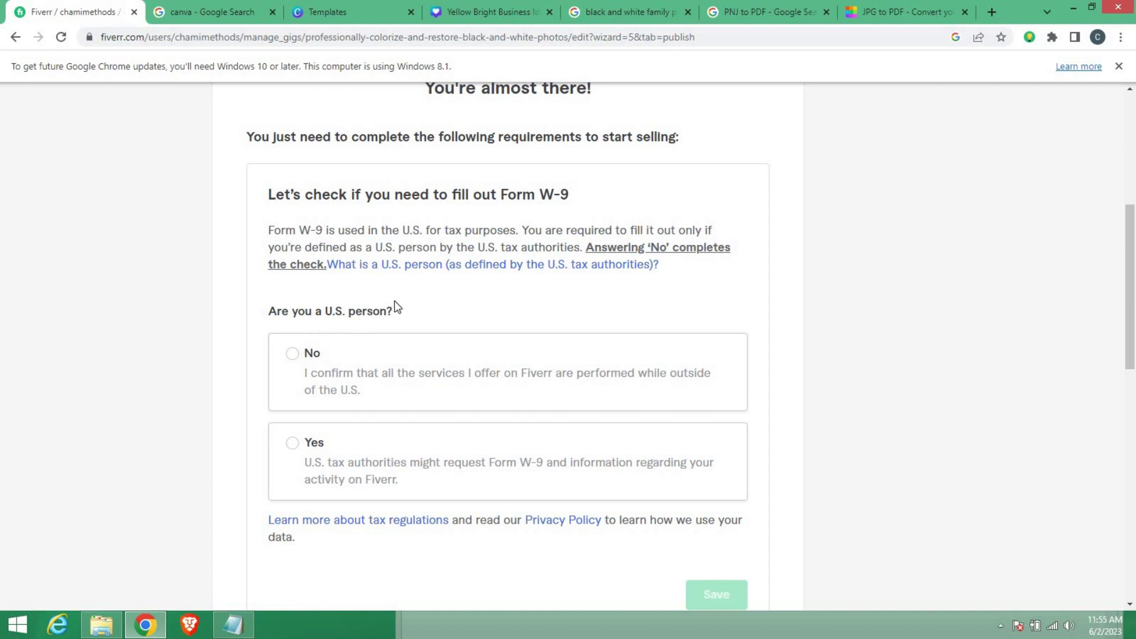
click(293, 354)
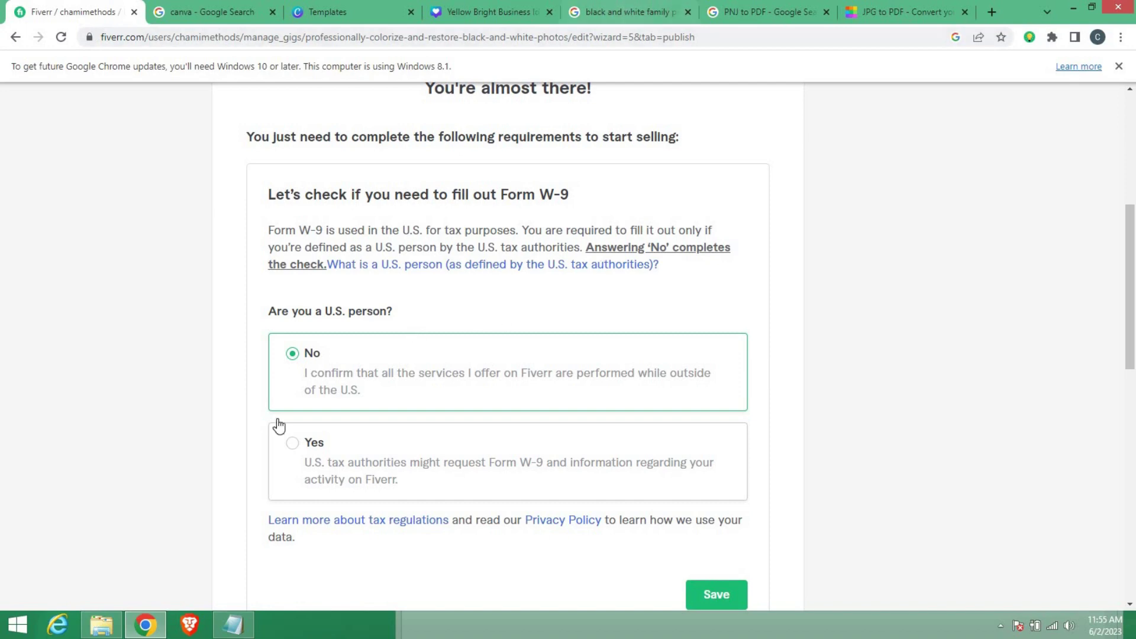
scroll(219, 399, down, 2)
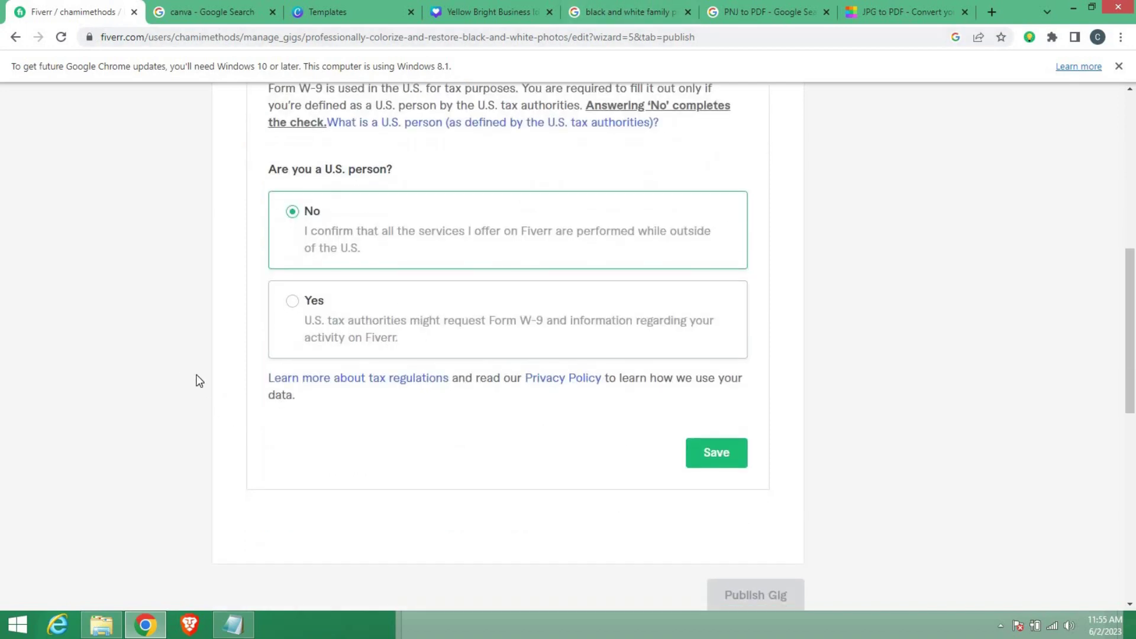
click(715, 454)
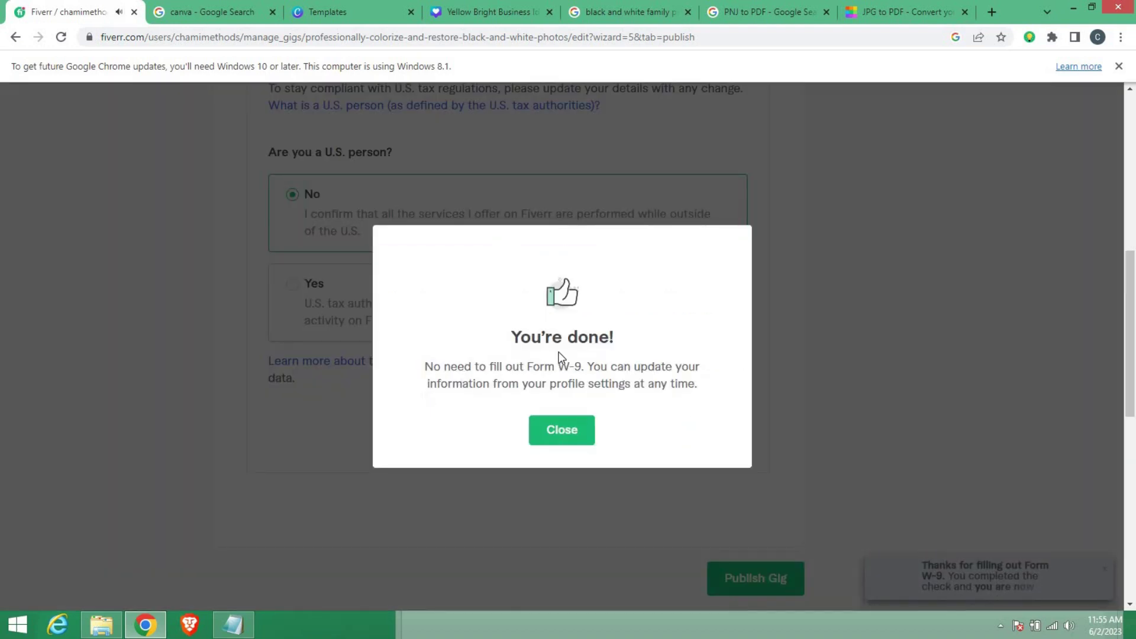
click(580, 437)
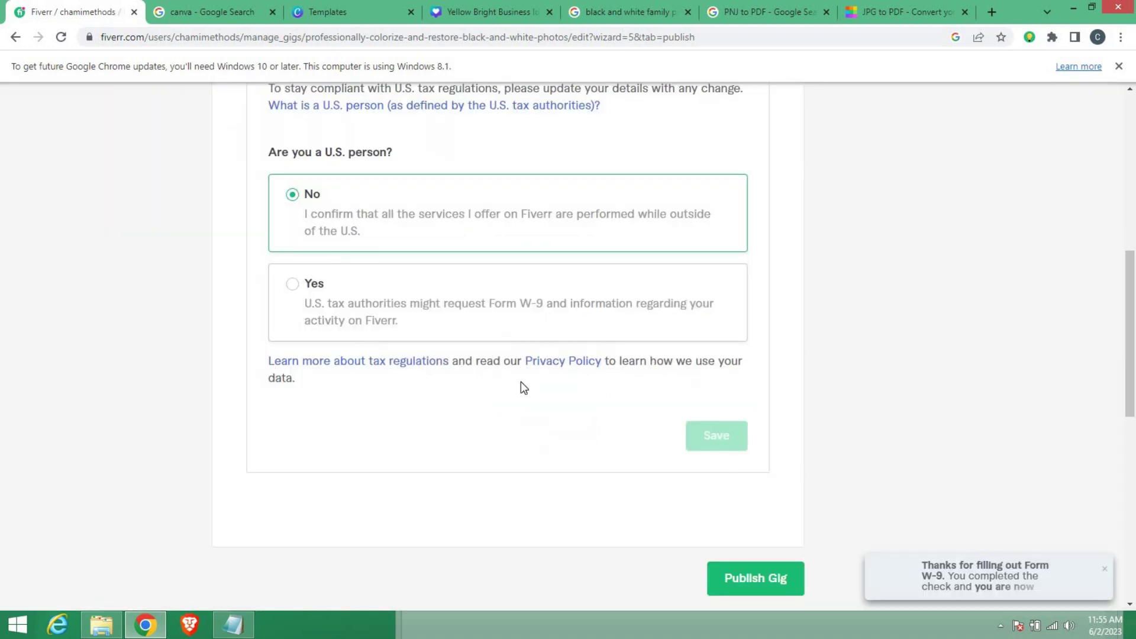
Step: Publish the gig, then finish the wizard to reach the Gigs list and dismiss the availability tip
click(754, 580)
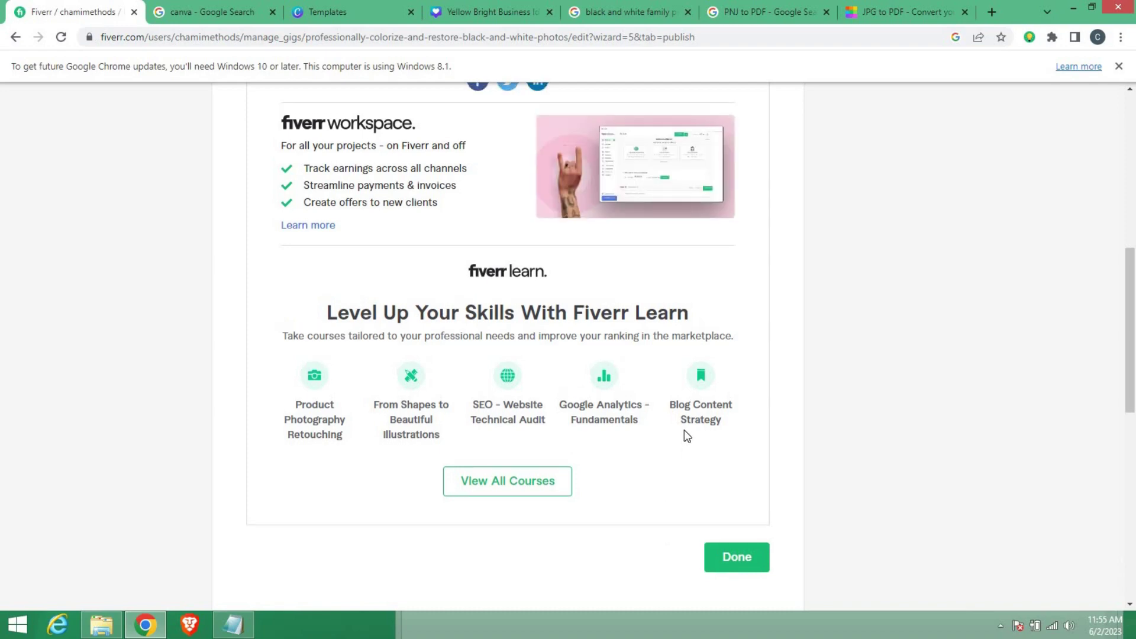
scroll(350, 271, up, 3)
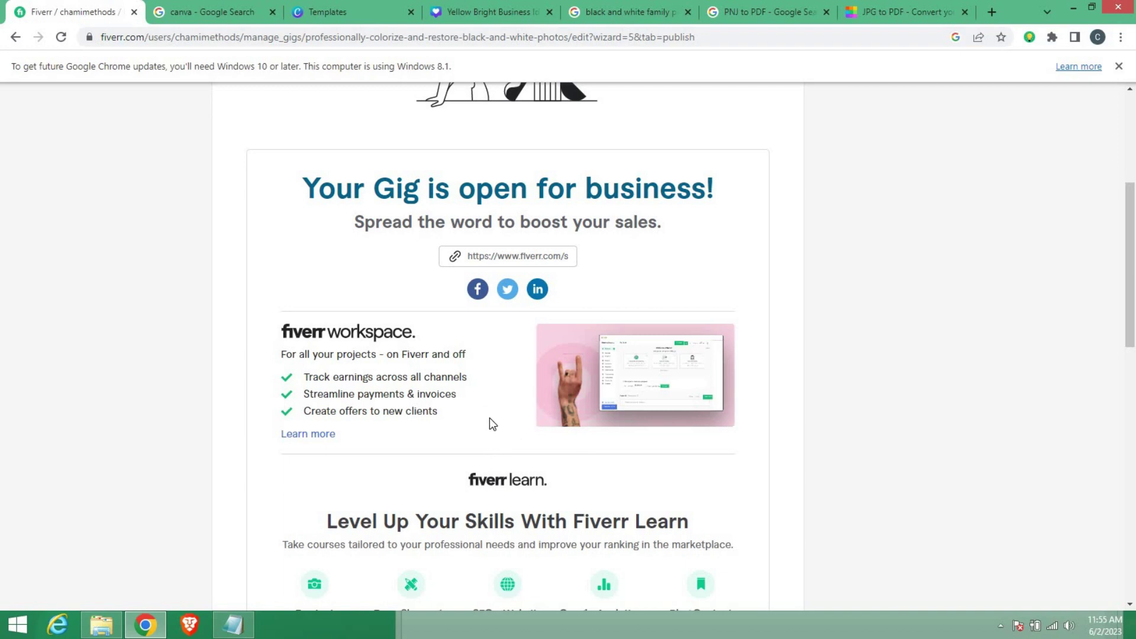
scroll(504, 420, down, 3)
scroll(504, 421, down, 1)
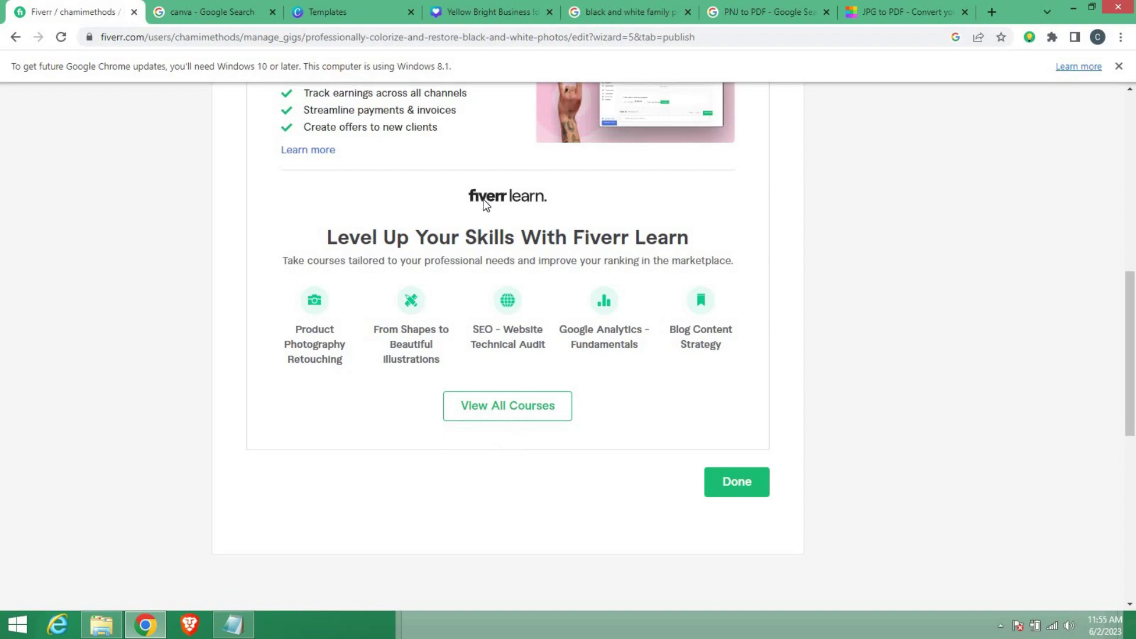
scroll(485, 205, up, 3)
scroll(563, 357, down, 4)
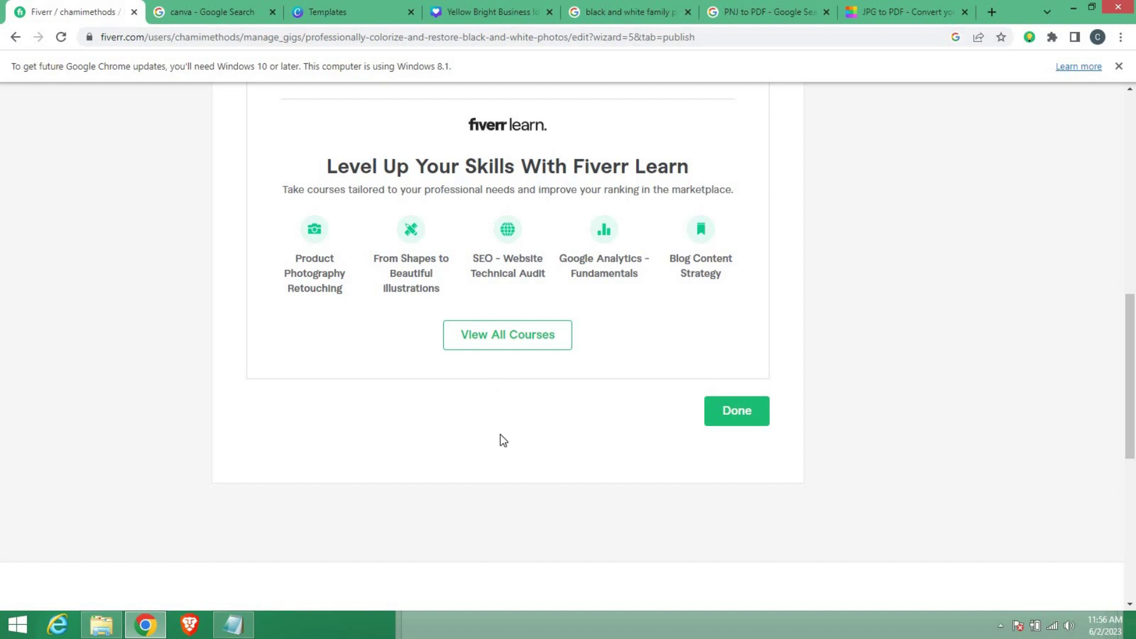
click(695, 404)
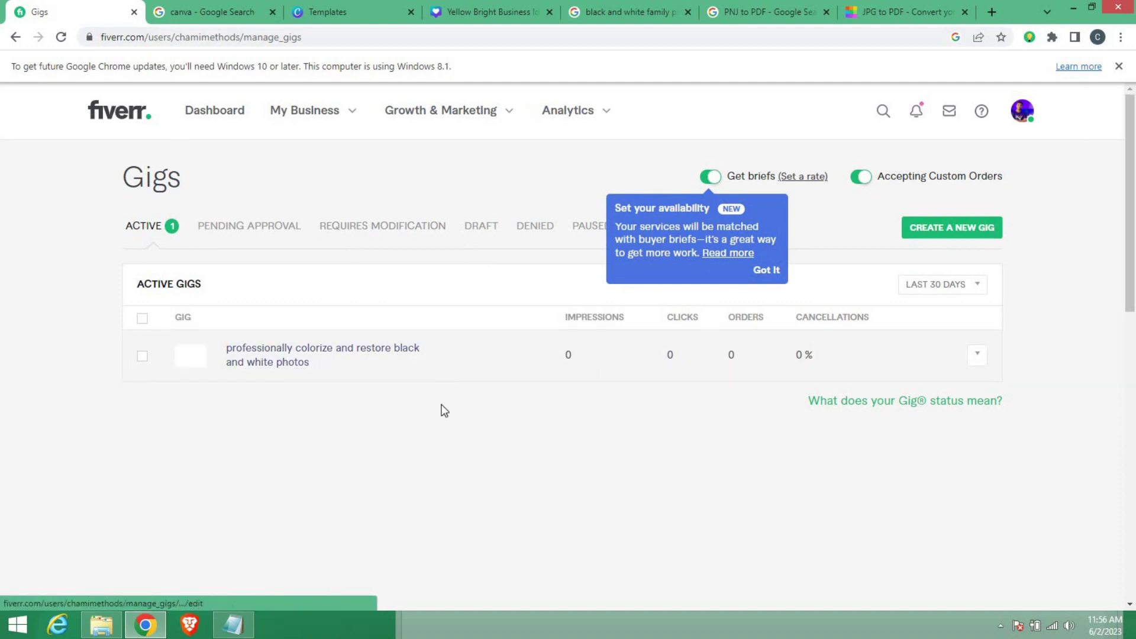
click(767, 272)
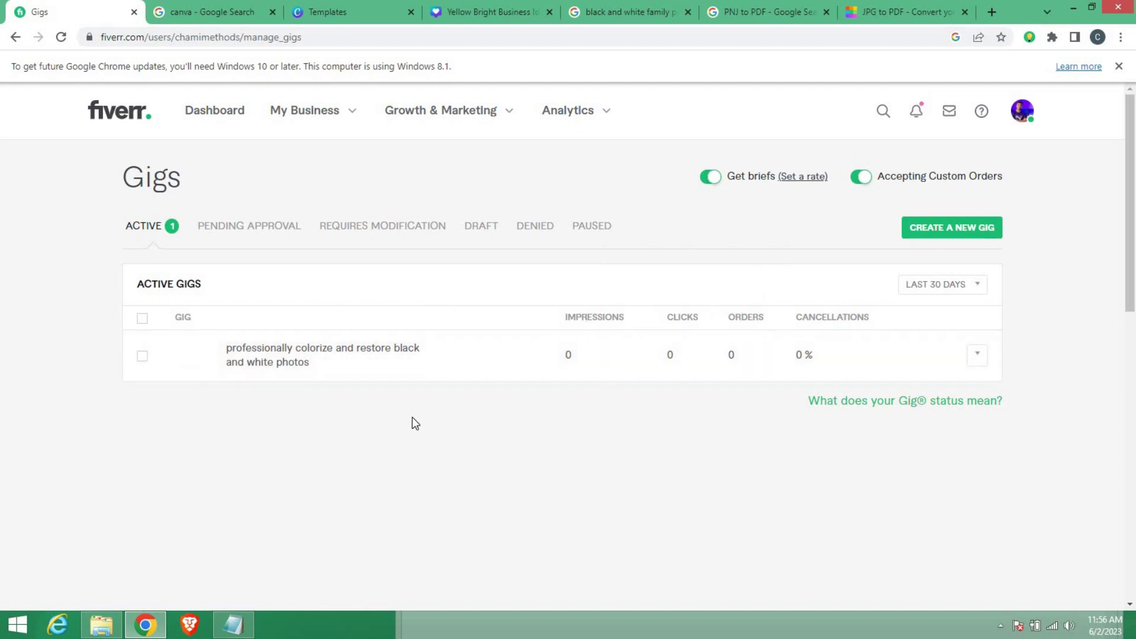
Step: Open the active photo colorizing gig's edit page in a new tab, check its category and search tags, and close it
right_click(294, 363)
click(319, 367)
key(ctrl+Tab)
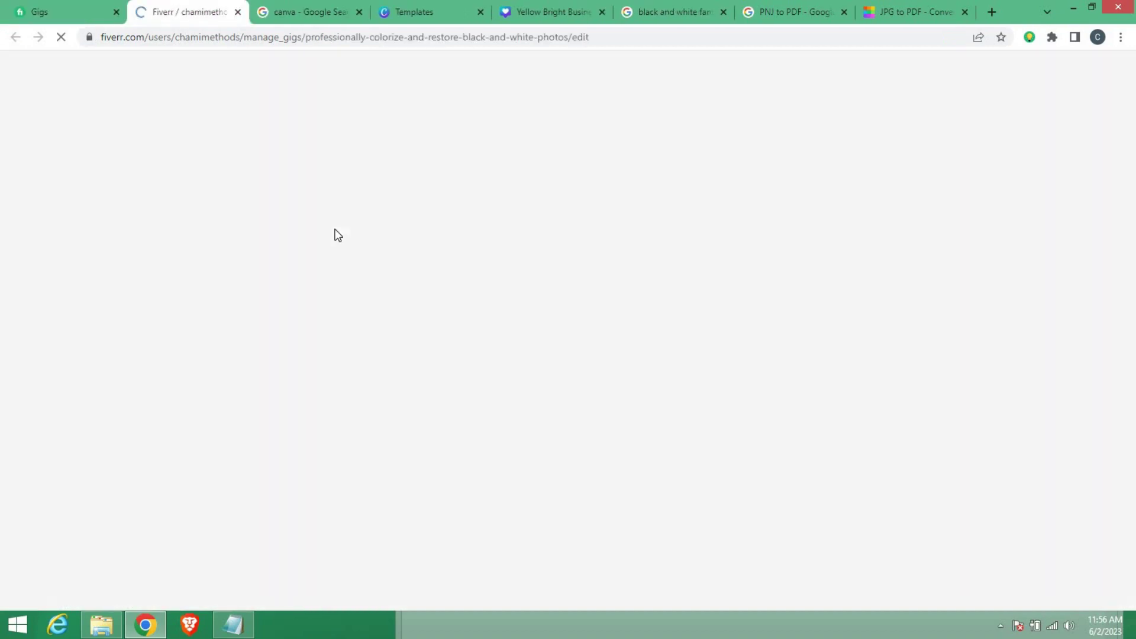
scroll(486, 312, down, 4)
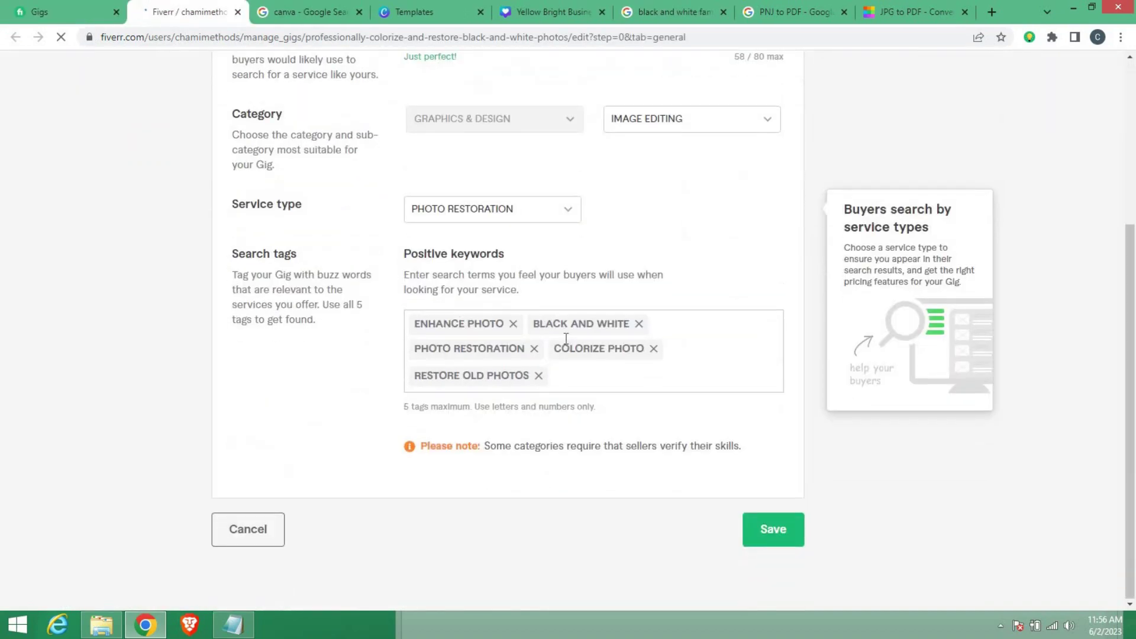
click(85, 7)
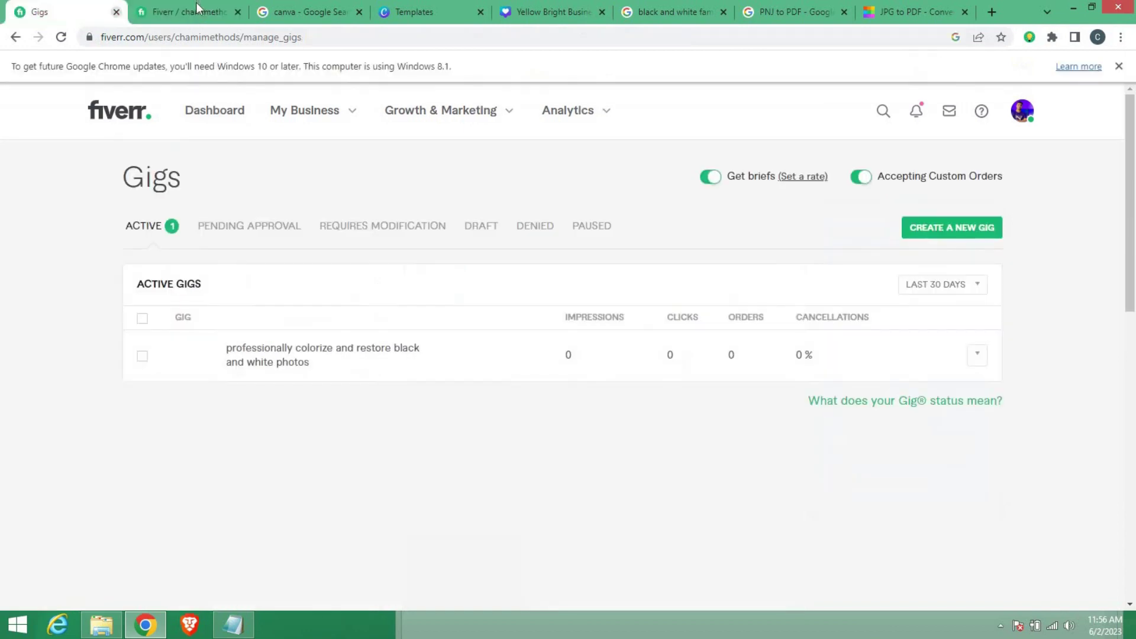
middle_click(198, 7)
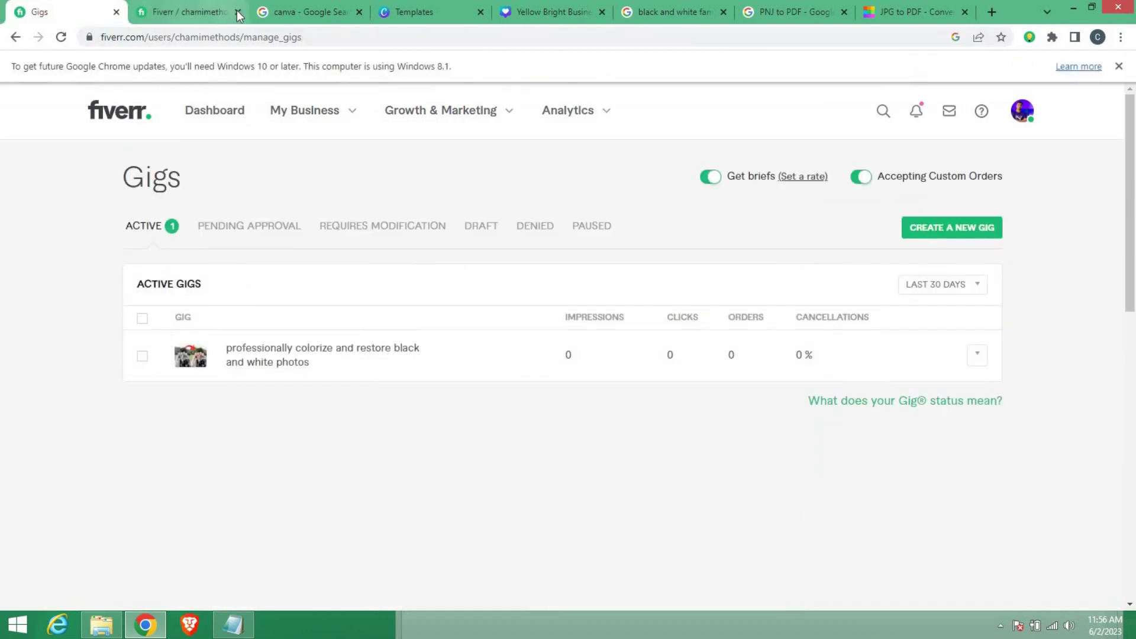
Step: Switch the account to buying mode and browse the recommended gigs on the buyer home page
click(1029, 117)
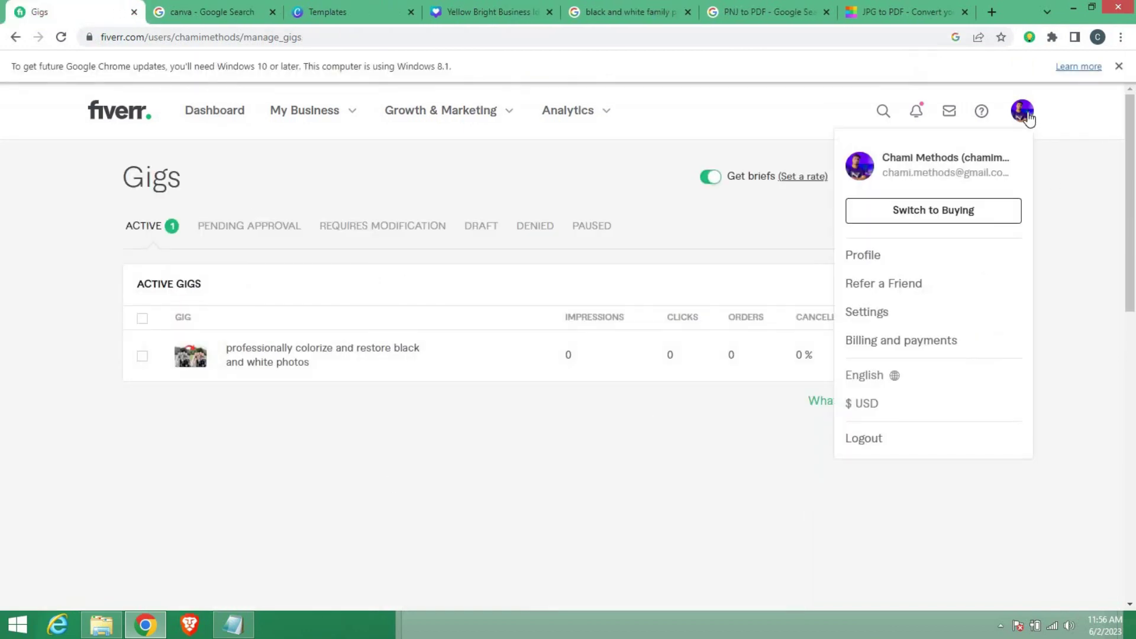
click(940, 220)
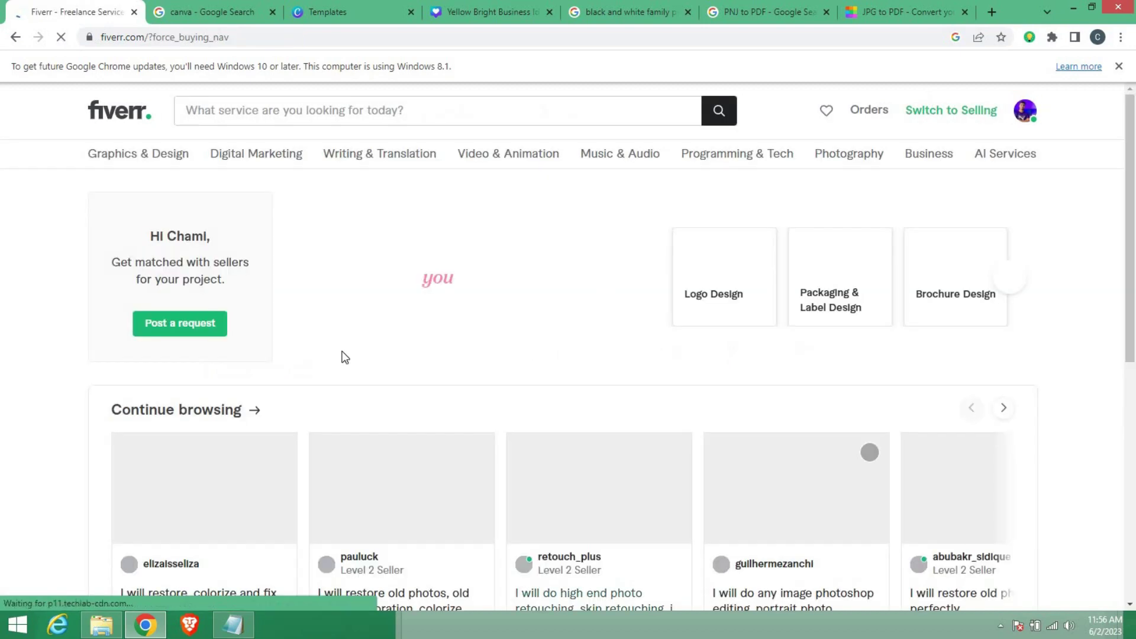
scroll(450, 339, down, 5)
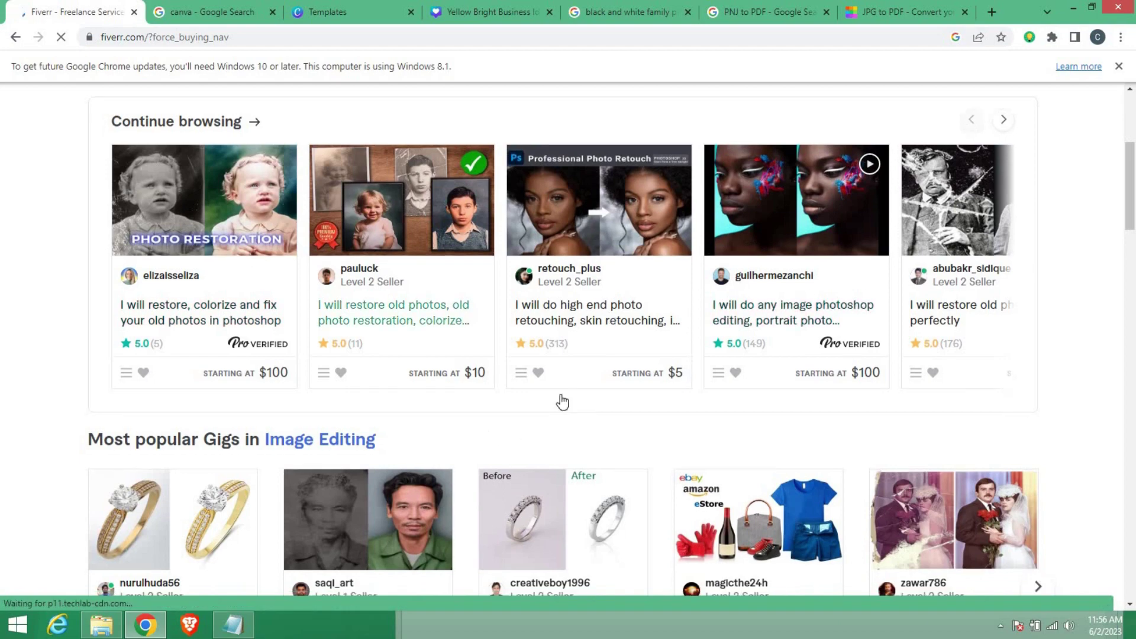
scroll(464, 375, down, 5)
scroll(708, 431, down, 3)
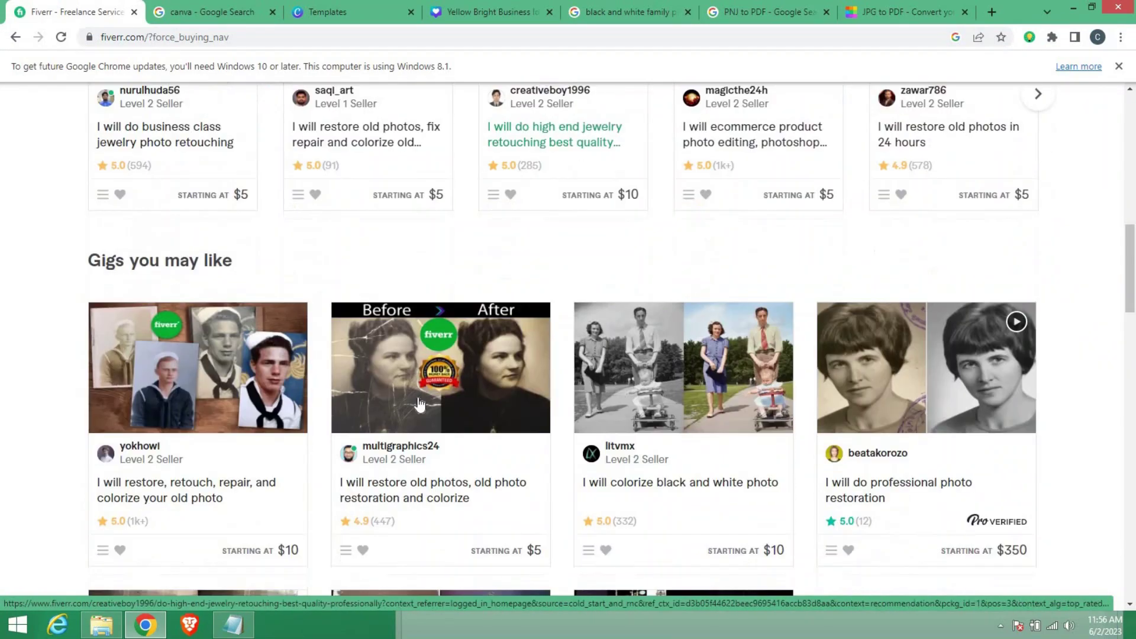
scroll(349, 284, up, 13)
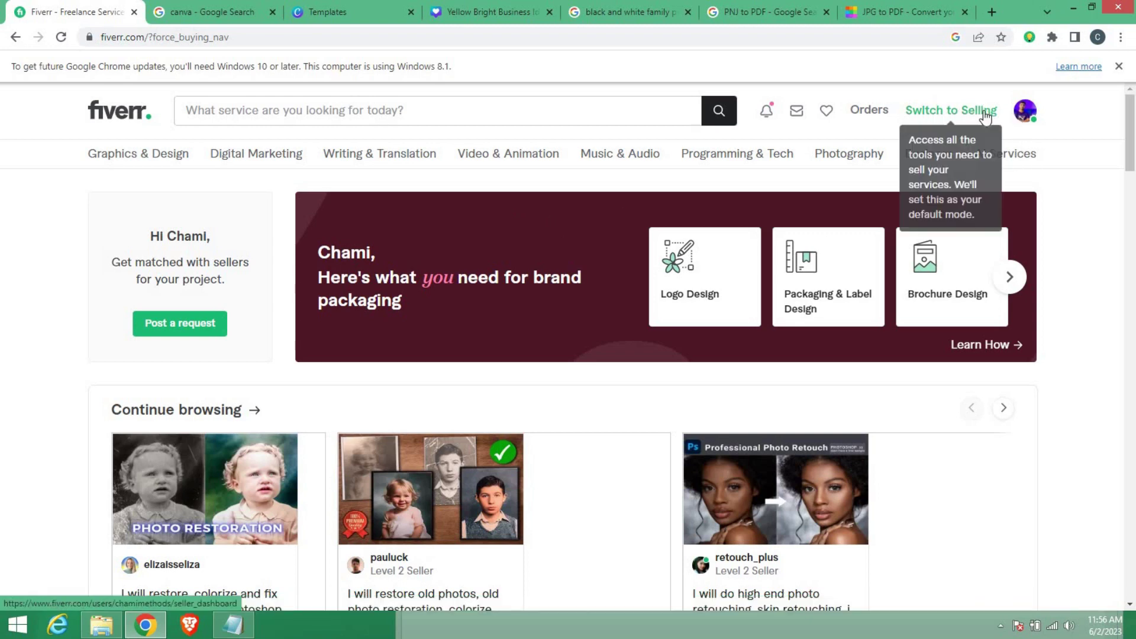
Step: Check the buyer account options and switch the account back to selling mode
click(1022, 110)
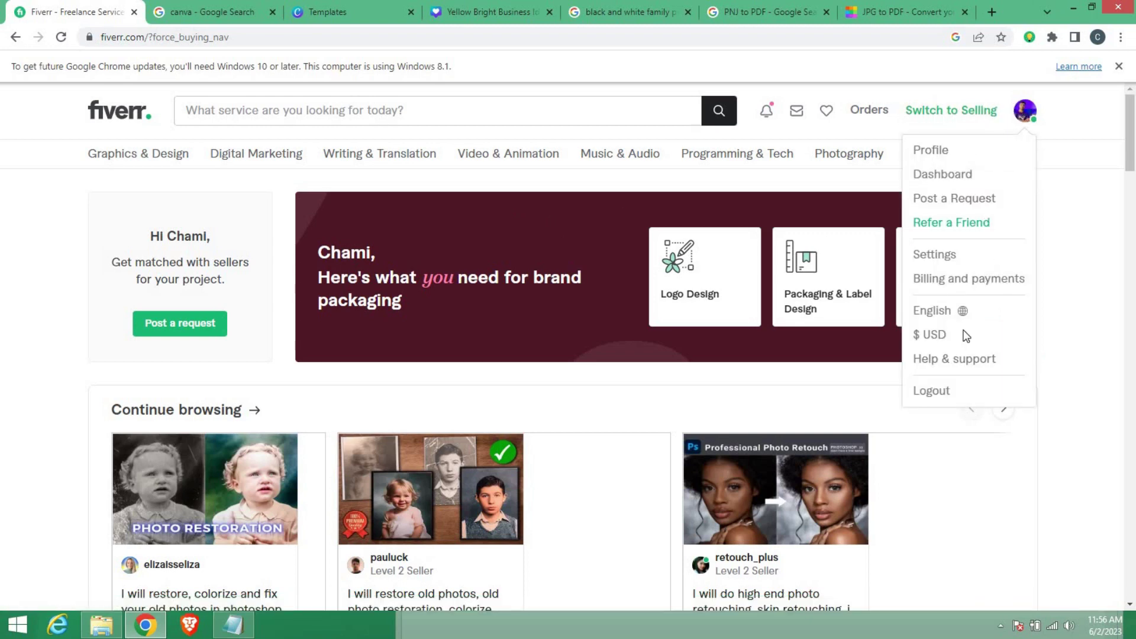
click(1124, 439)
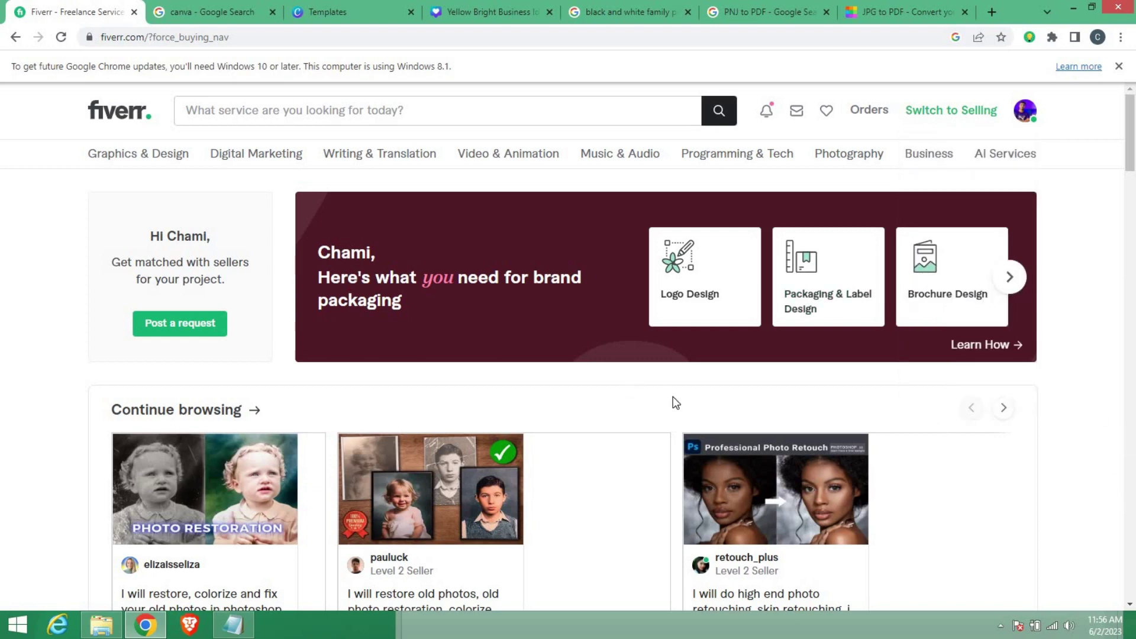
click(949, 112)
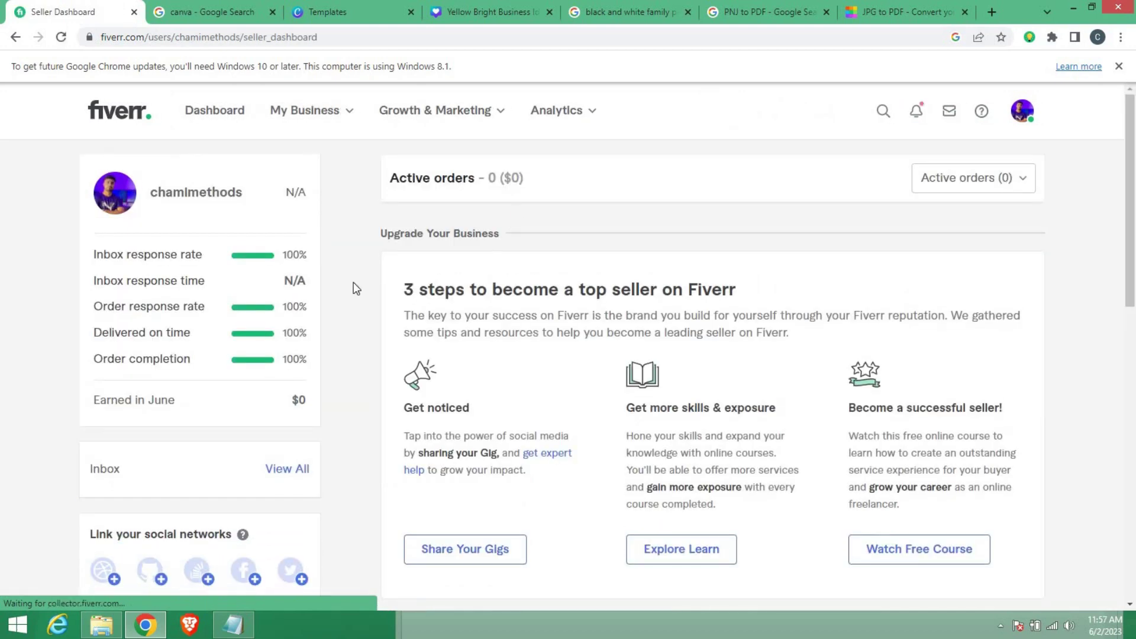
Step: Examine the seller dashboard's performance metrics, such as inbox response rate, on-time delivery and order completion, and the rest of the page
mouse_move(241, 367)
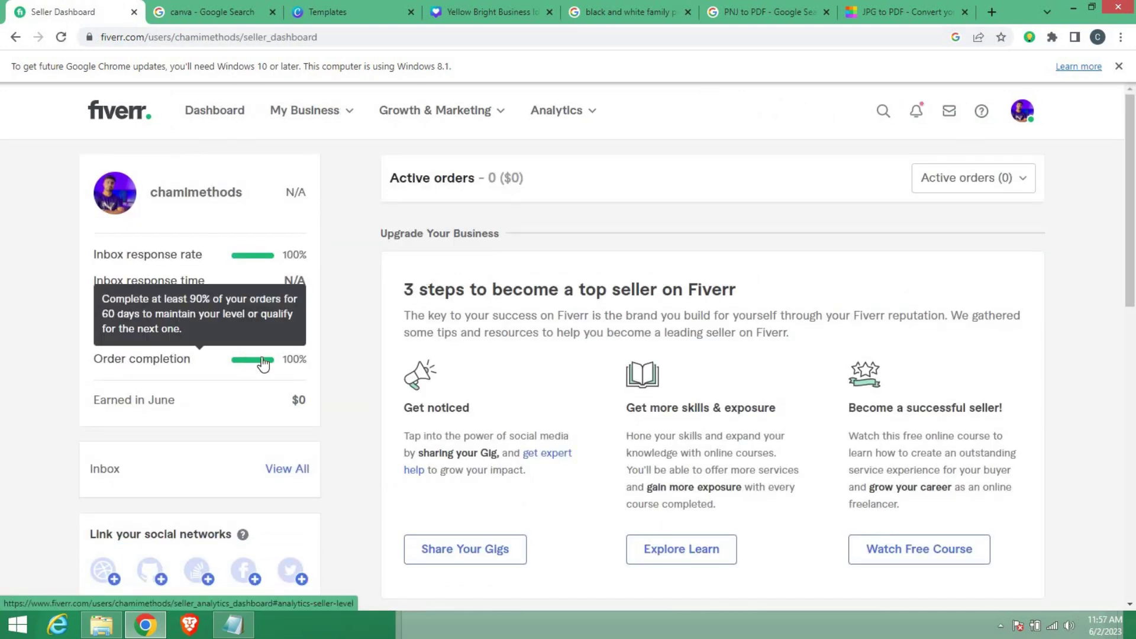
mouse_move(290, 289)
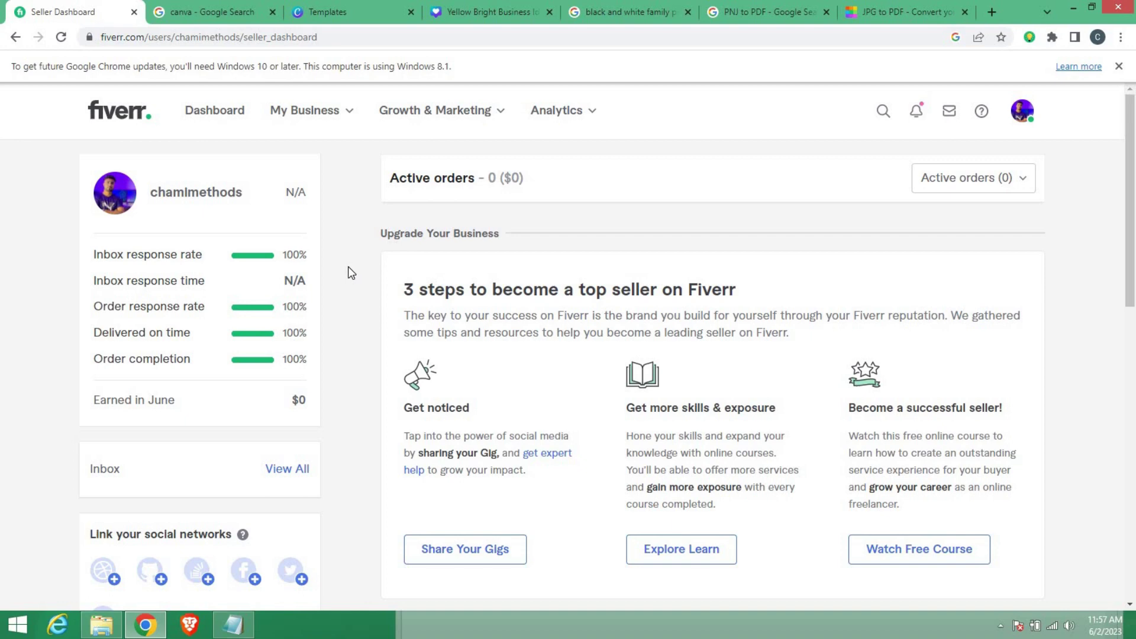
mouse_move(166, 261)
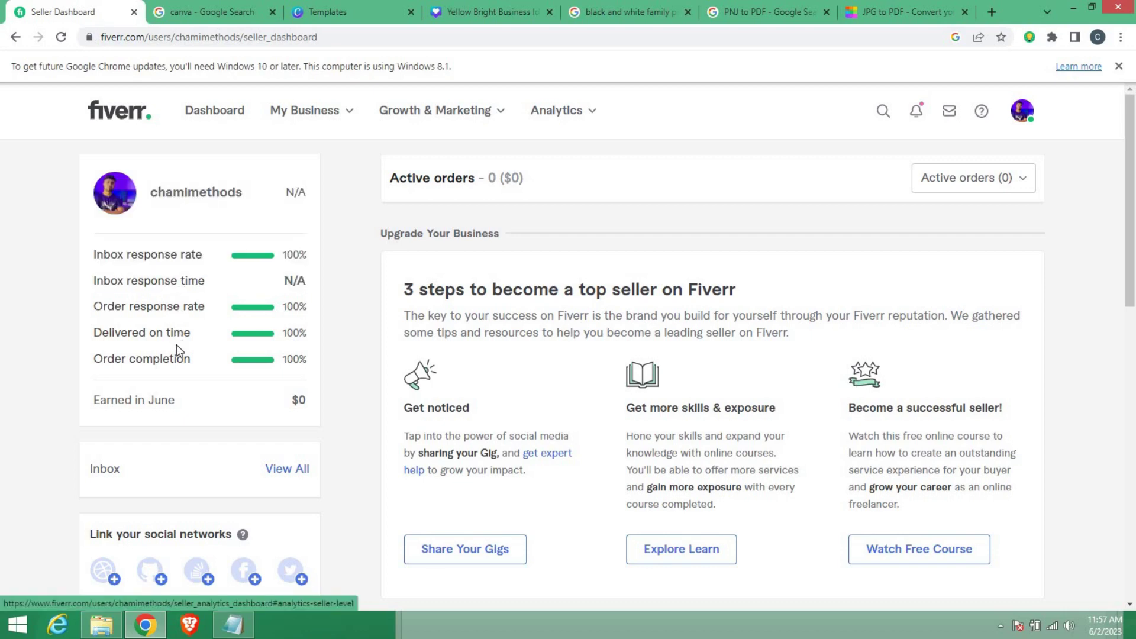
mouse_move(182, 334)
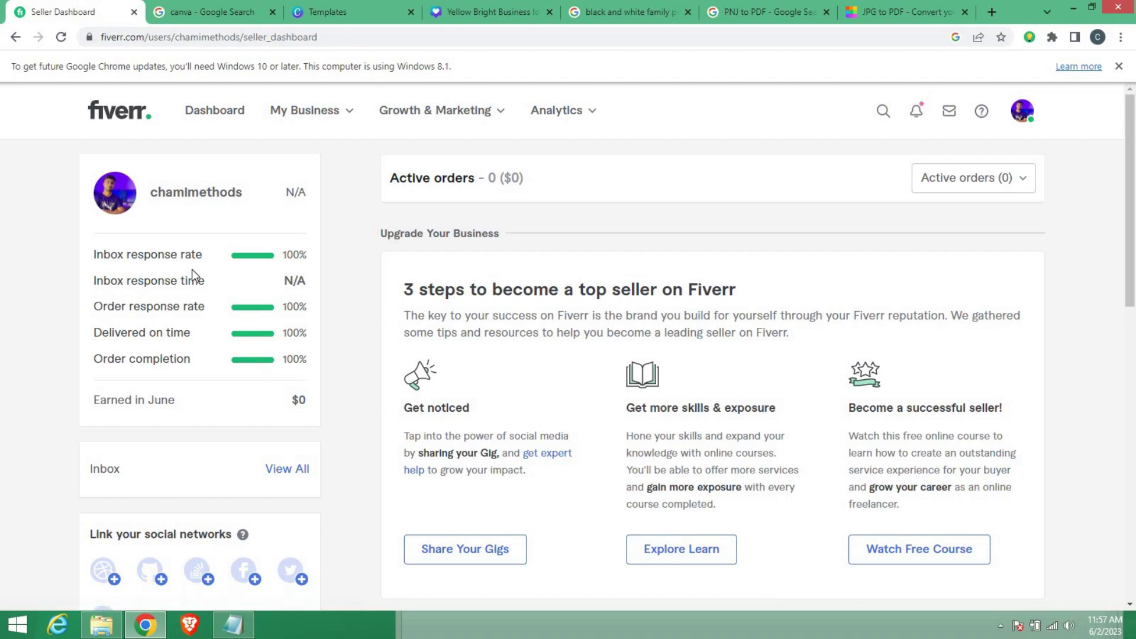
scroll(396, 318, down, 7)
scroll(482, 371, down, 5)
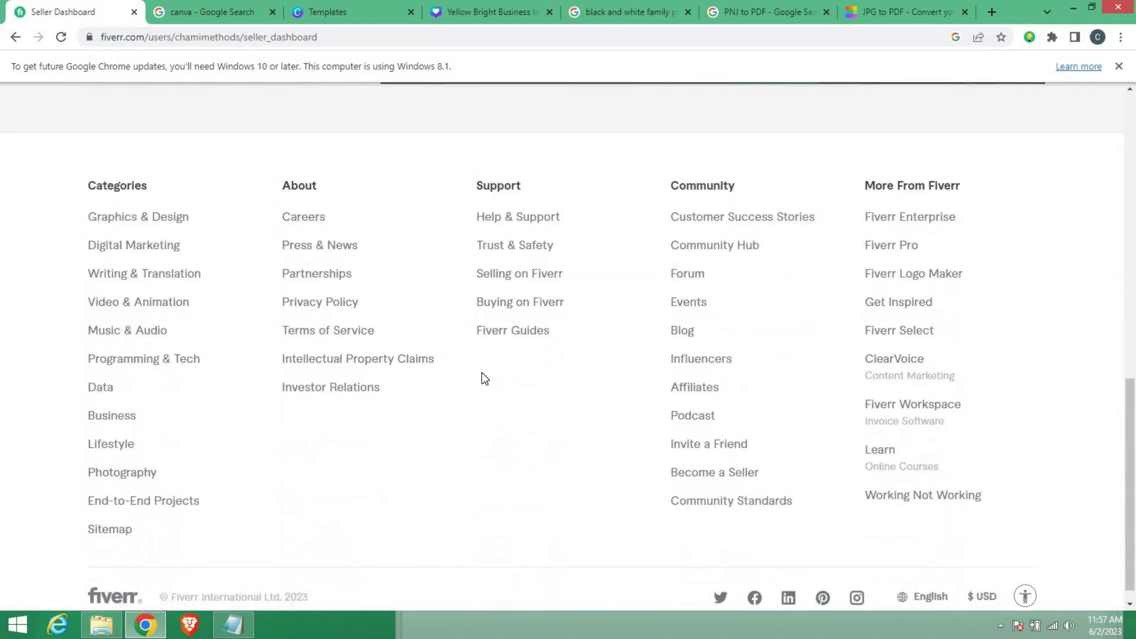
scroll(482, 372, up, 12)
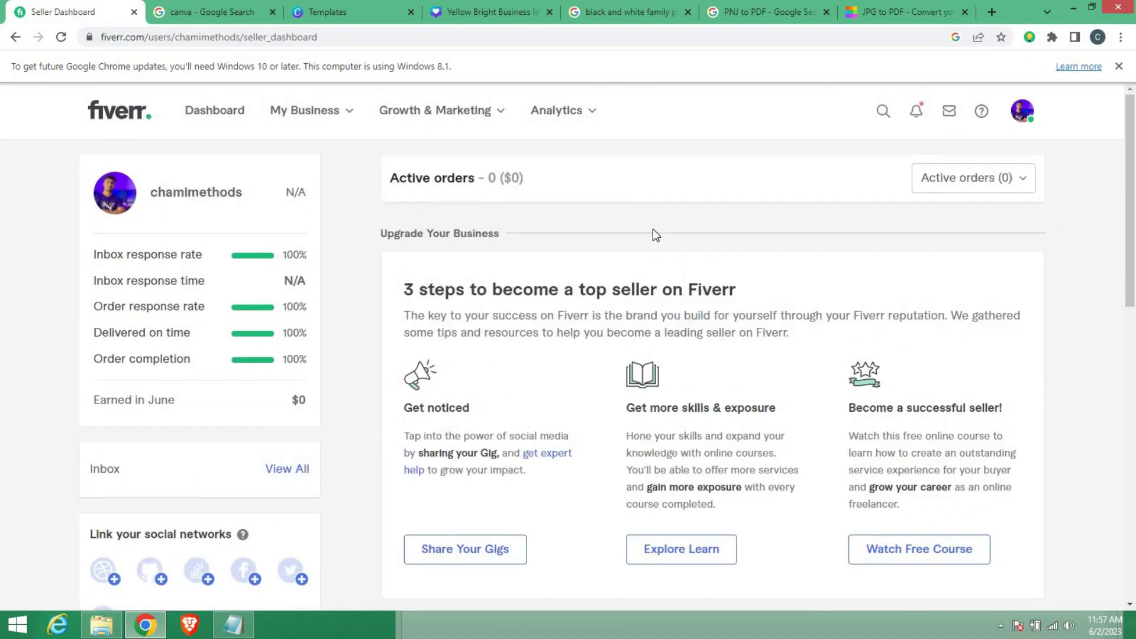